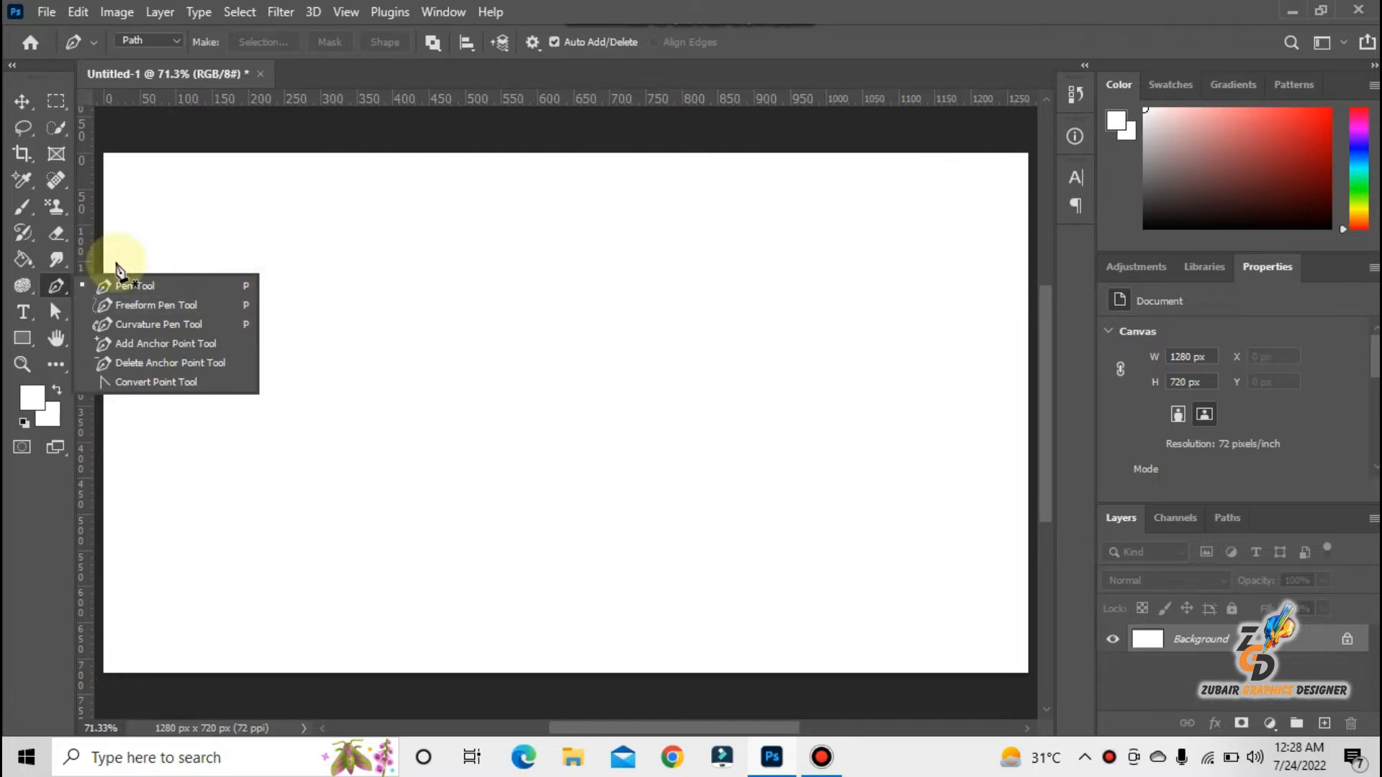
{"action": "left_click", "coordinate": [134, 255]}
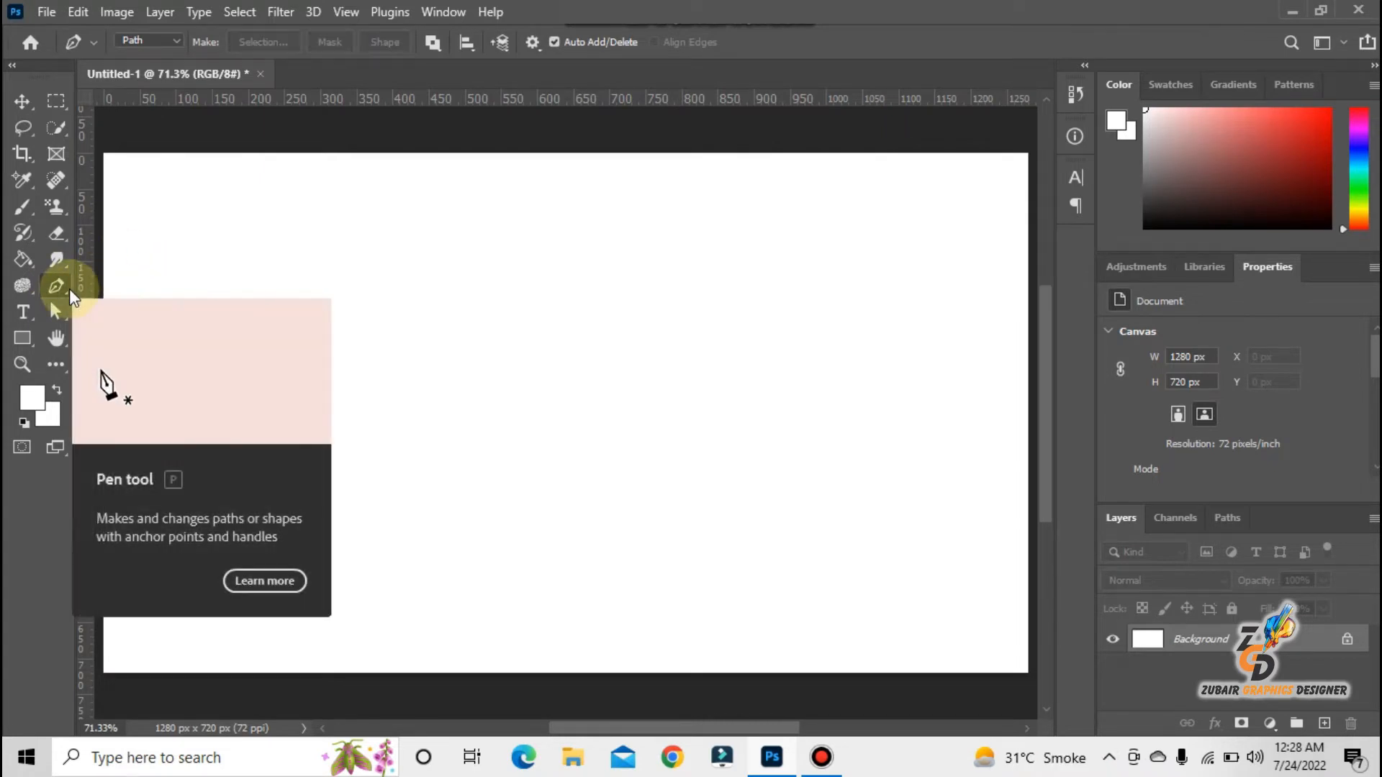
{"action": "key", "text": "ctrl+z"}
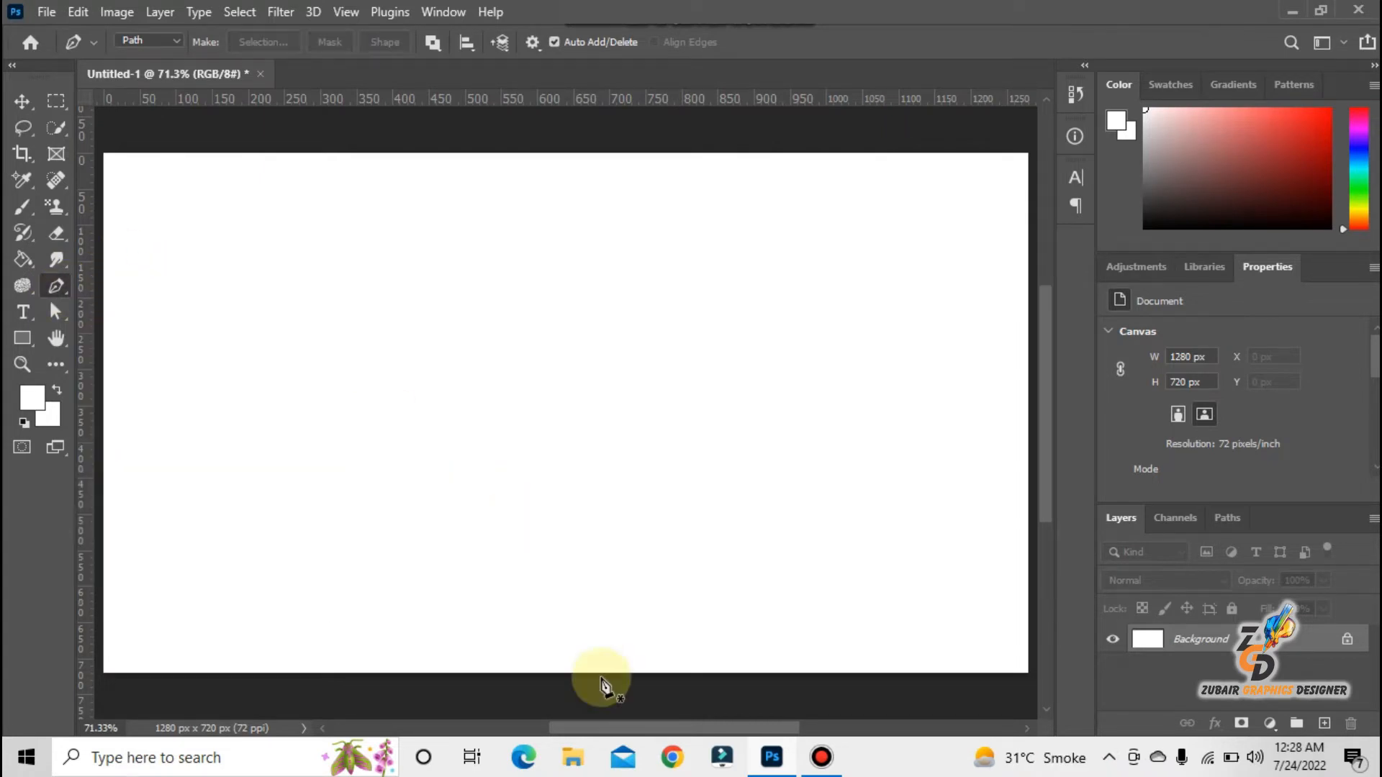
Step: Place the coral (2) PNG from the Pictures folder into the Untitled-1 document
{"action": "left_click", "coordinate": [574, 756]}
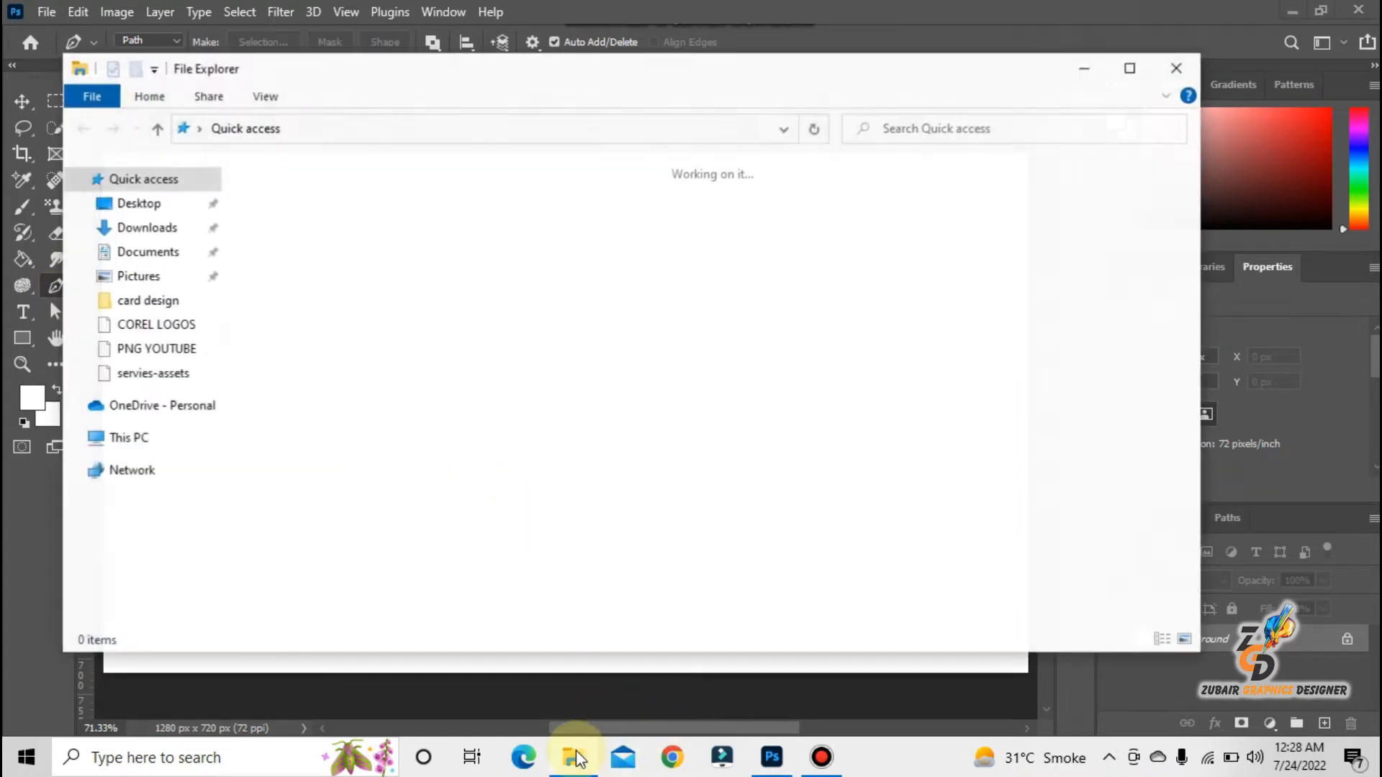
{"action": "left_click", "coordinate": [180, 280]}
{"action": "left_click_drag", "start_coordinate": [500, 265], "coordinate": [666, 486]}
{"action": "double_click", "coordinate": [614, 266]}
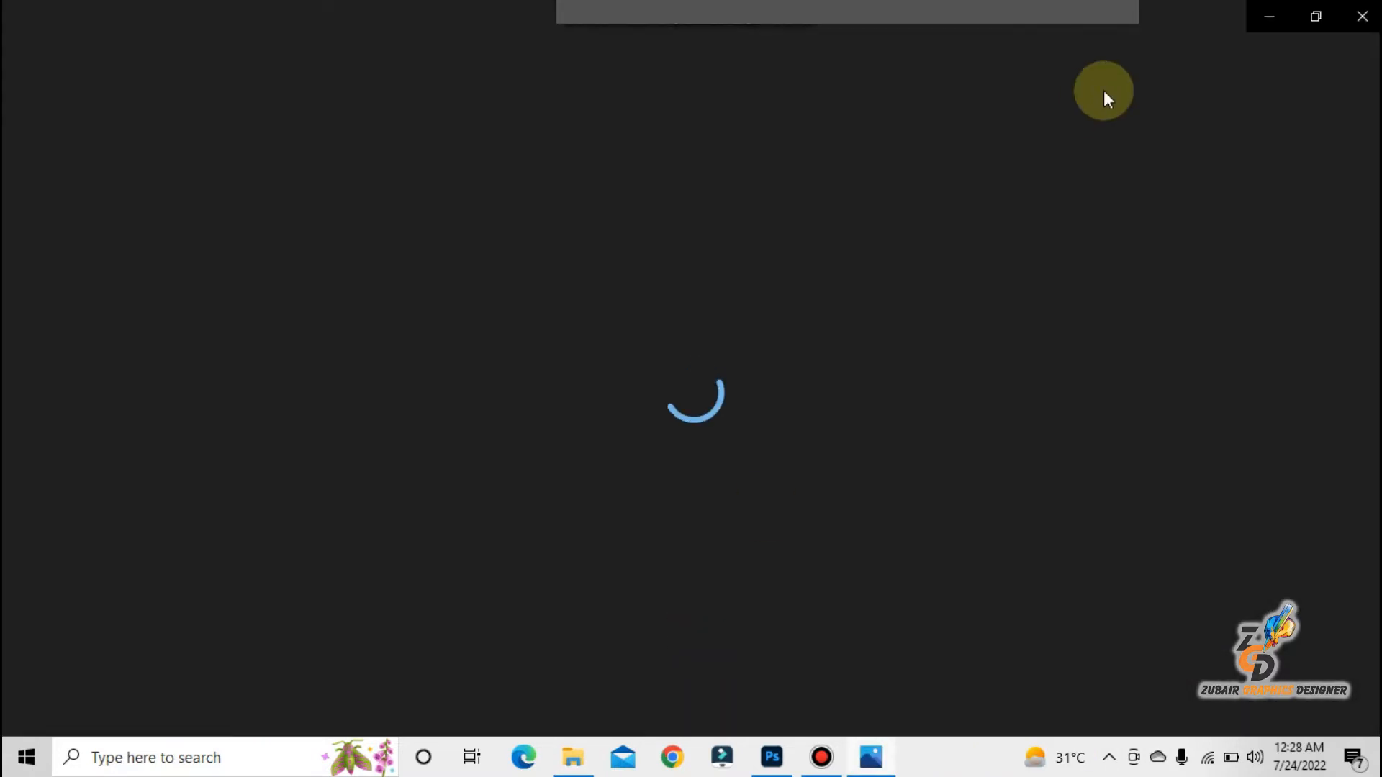
{"action": "left_click", "coordinate": [1349, 28]}
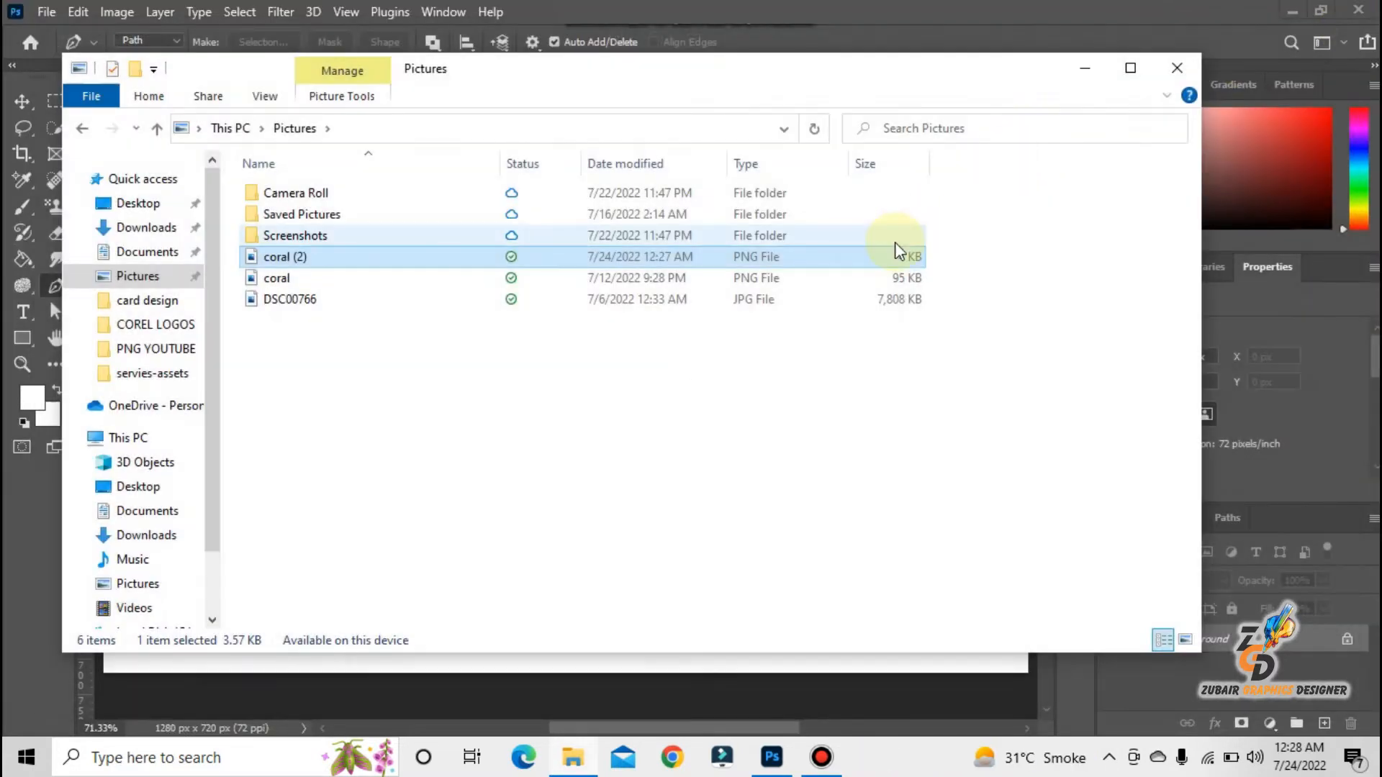
{"action": "left_click_drag", "start_coordinate": [891, 259], "coordinate": [633, 445]}
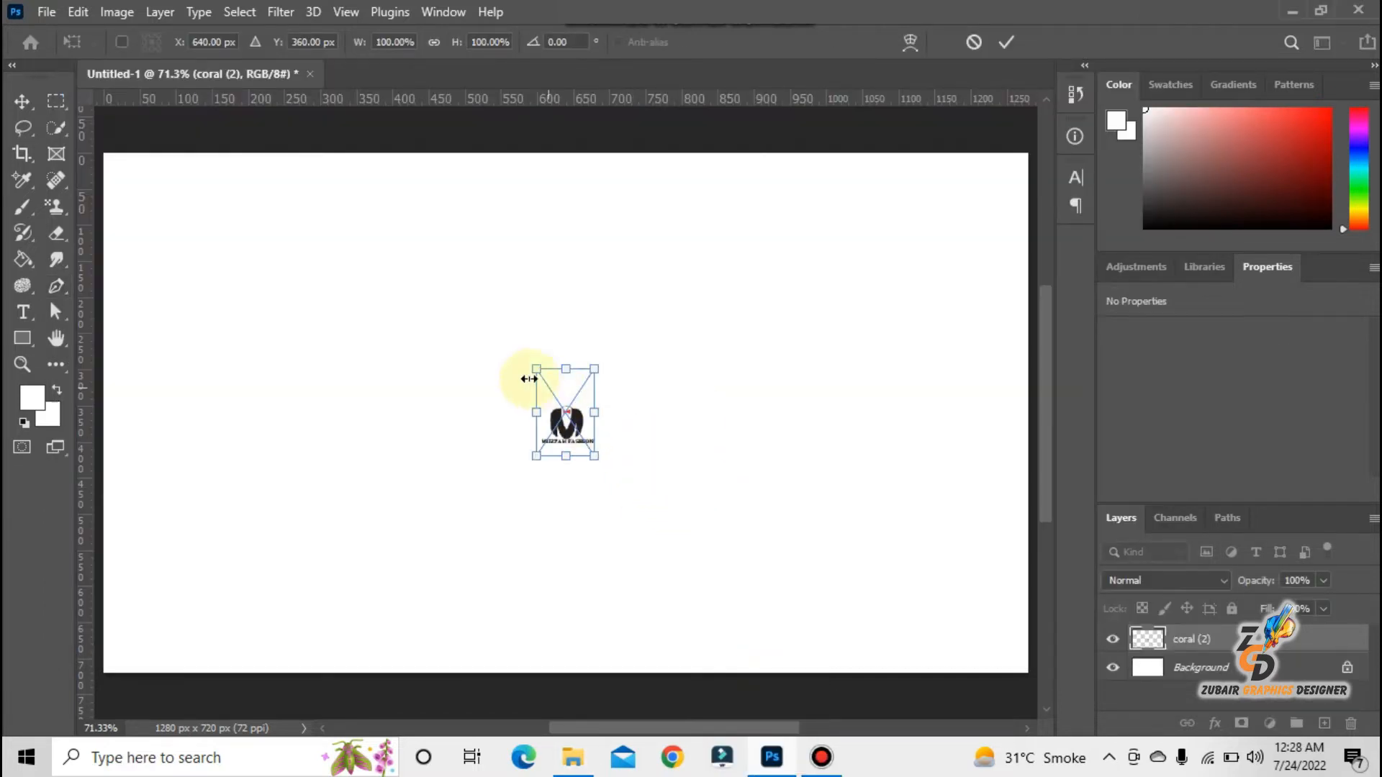
Step: Enlarge the placed logo proportionally to about 487% and move it to the centre of the canvas
{"action": "left_click_drag", "start_coordinate": [536, 371], "coordinate": [262, 244]}
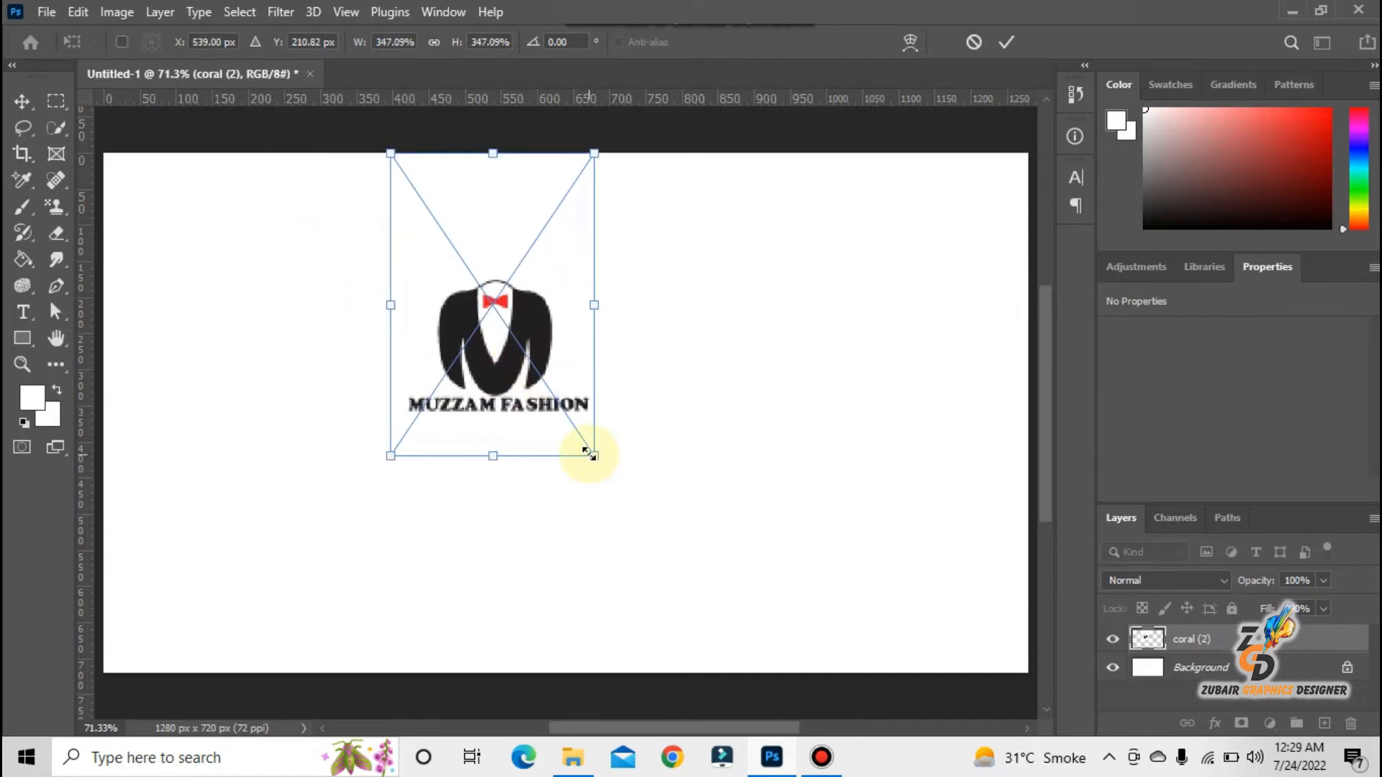
{"action": "left_click_drag", "start_coordinate": [590, 453], "coordinate": [677, 577]}
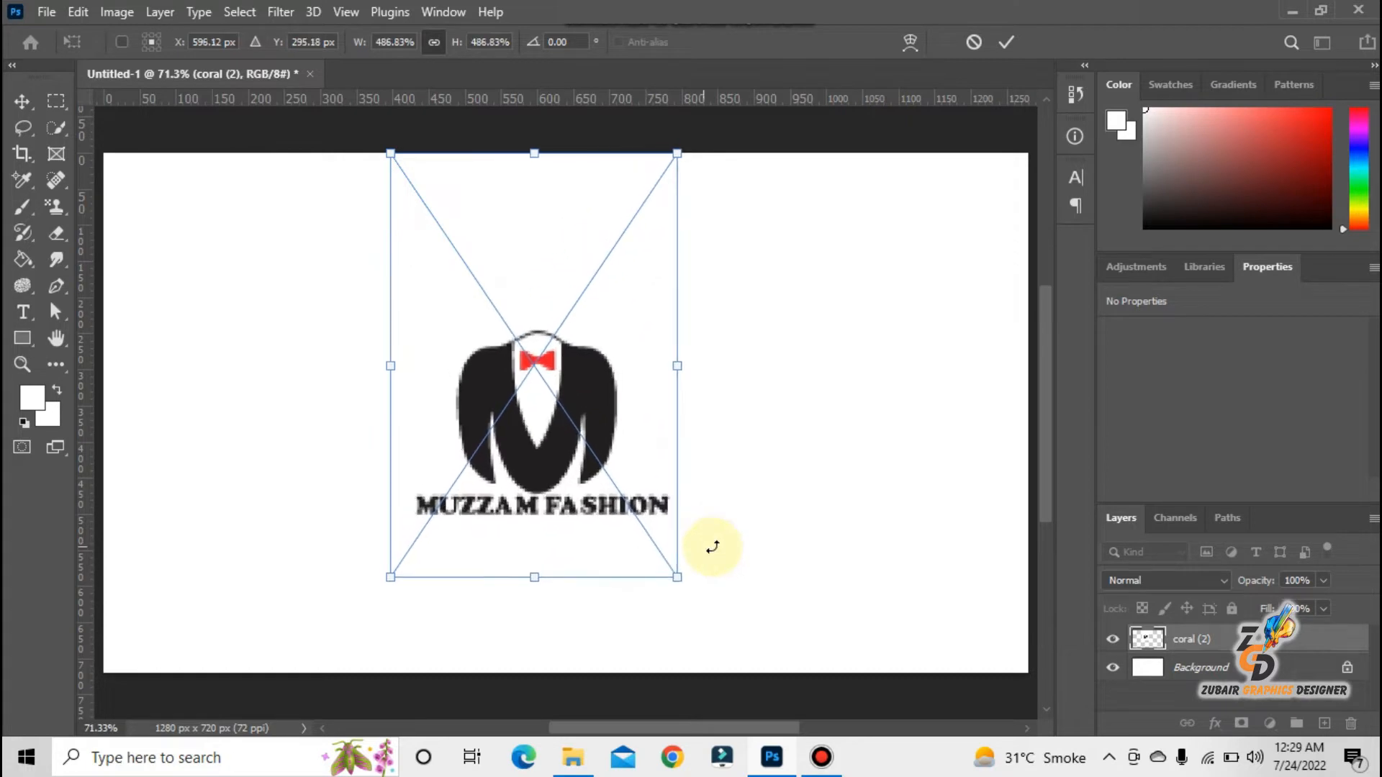
{"action": "left_click_drag", "start_coordinate": [608, 450], "coordinate": [640, 475]}
{"action": "key", "text": "p"}
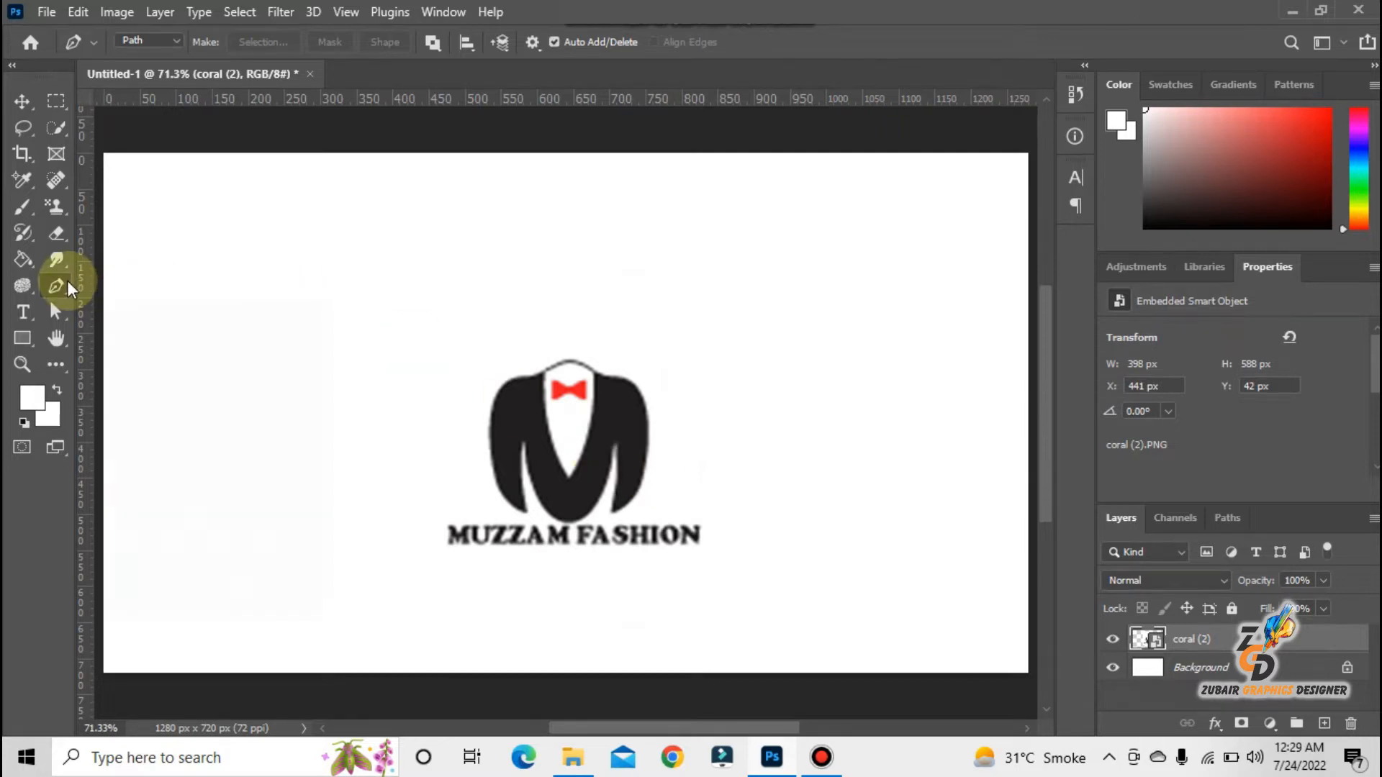
Step: Draw a straight two-point path with the Pen tool in the empty area up and left of the logo
{"action": "right_click", "coordinate": [69, 288]}
{"action": "left_click", "coordinate": [125, 289]}
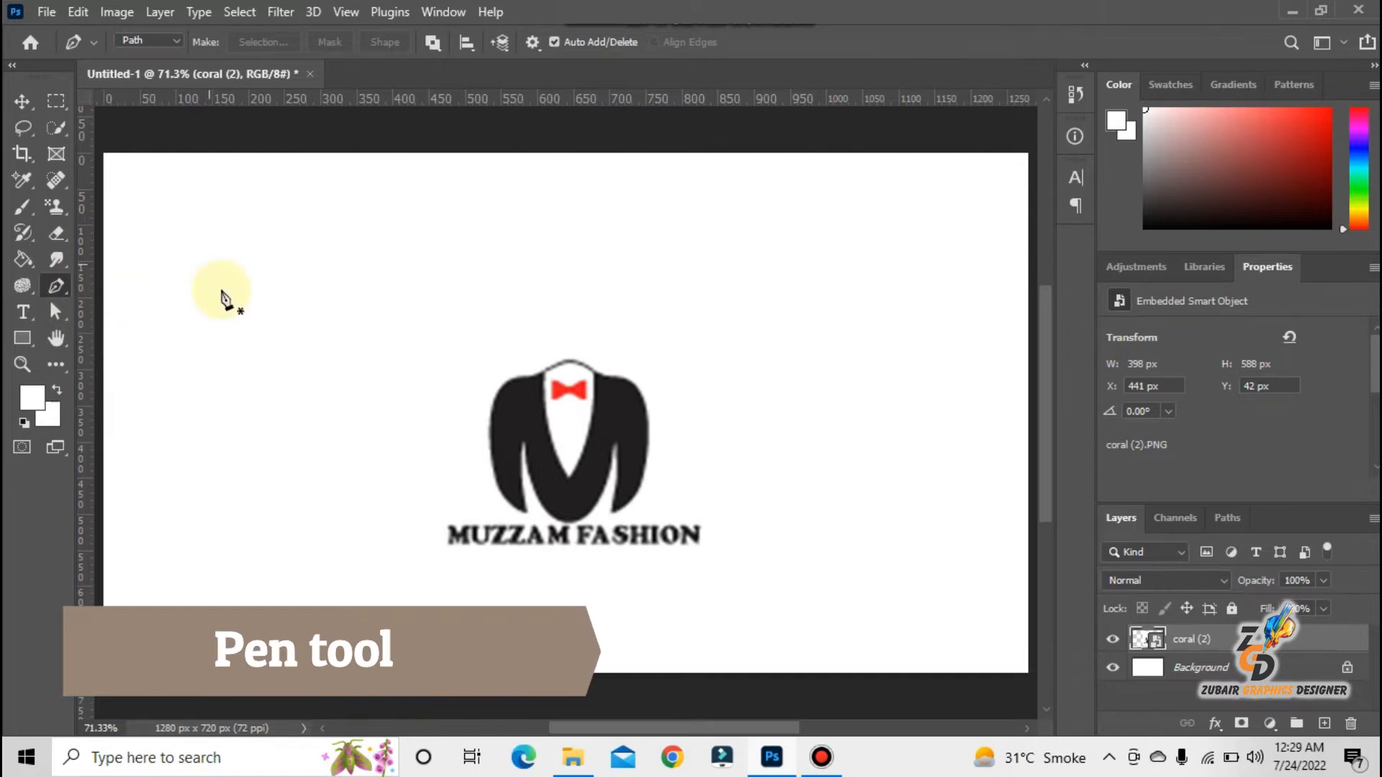
{"action": "left_click", "coordinate": [258, 360]}
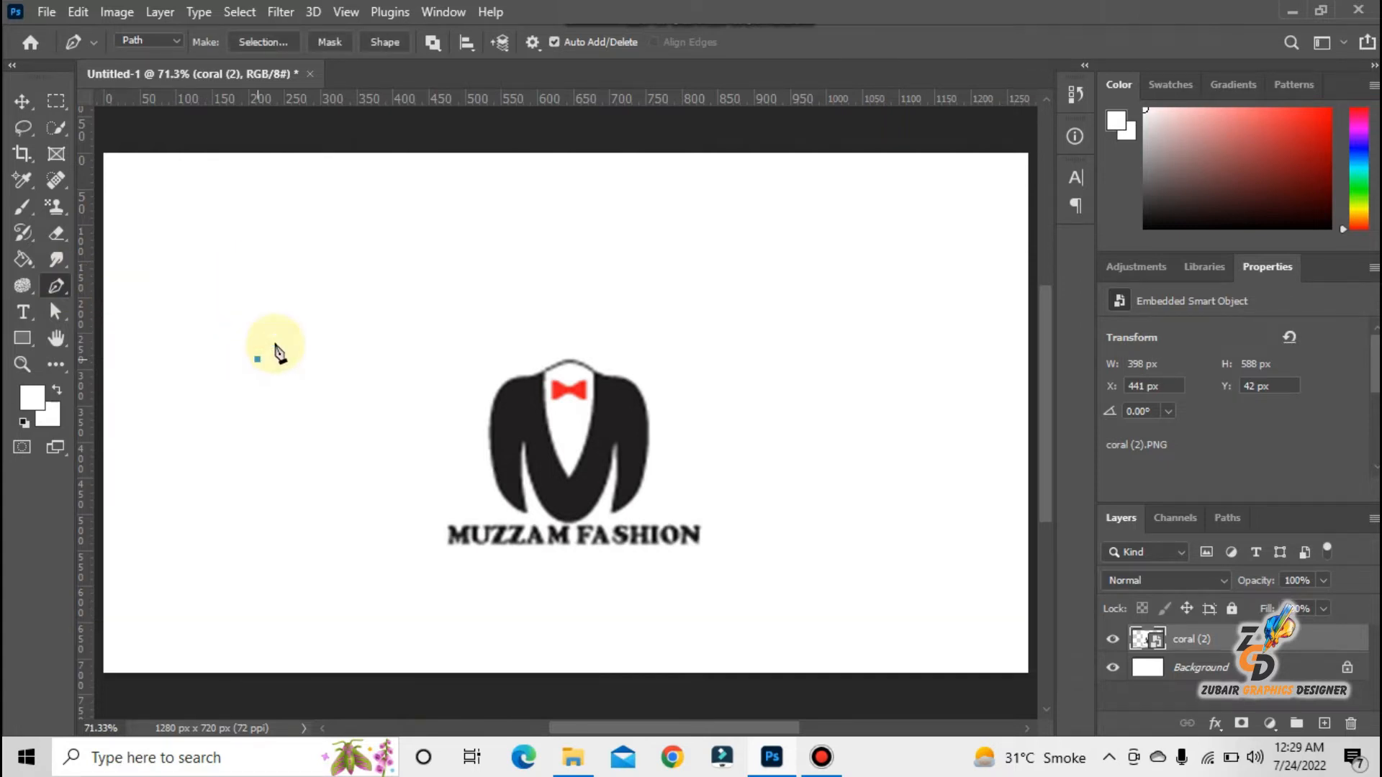
{"action": "left_click", "coordinate": [367, 285]}
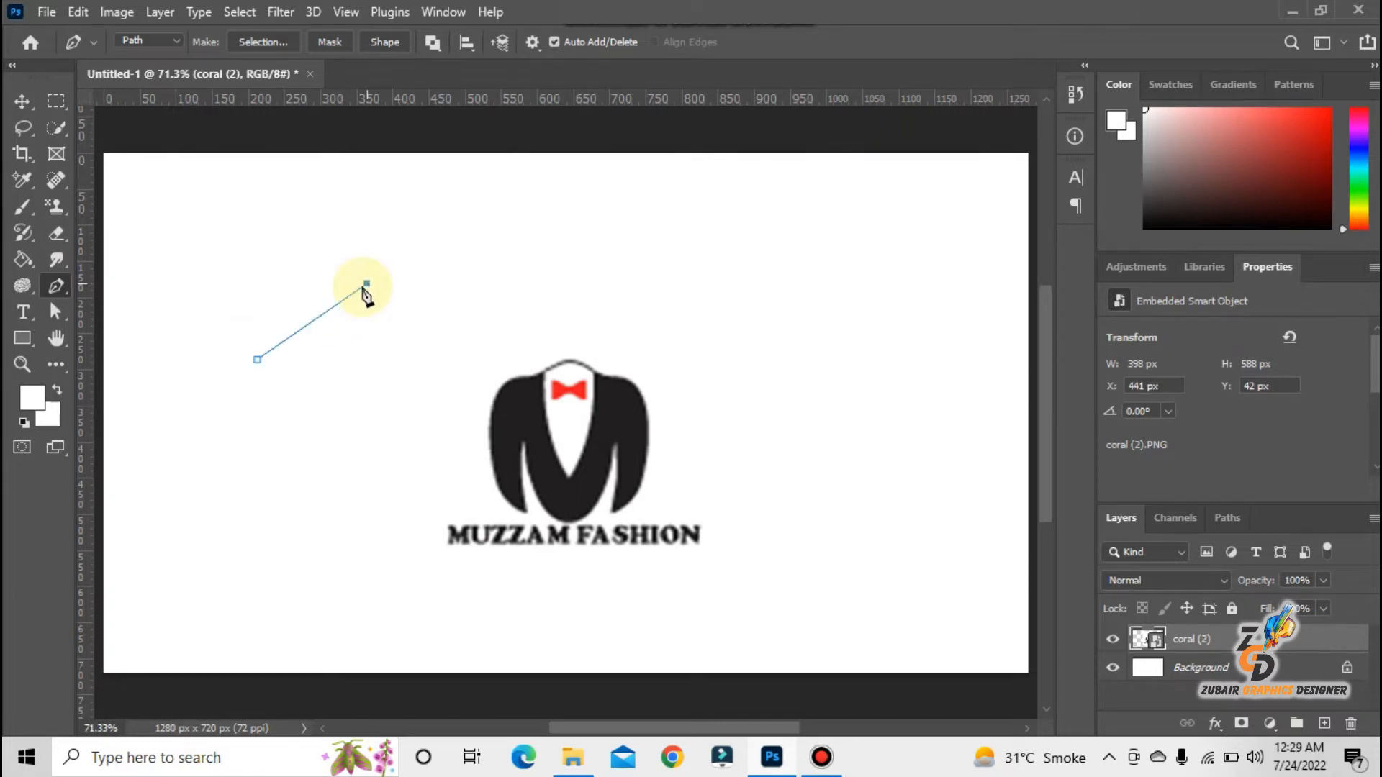
Step: Add an anchor point midway on the straight path, pull it into a curve and extend it with further curved segments
{"action": "left_click", "coordinate": [315, 321]}
{"action": "left_click", "coordinate": [314, 322]}
{"action": "left_click_drag", "start_coordinate": [308, 312], "coordinate": [248, 249]}
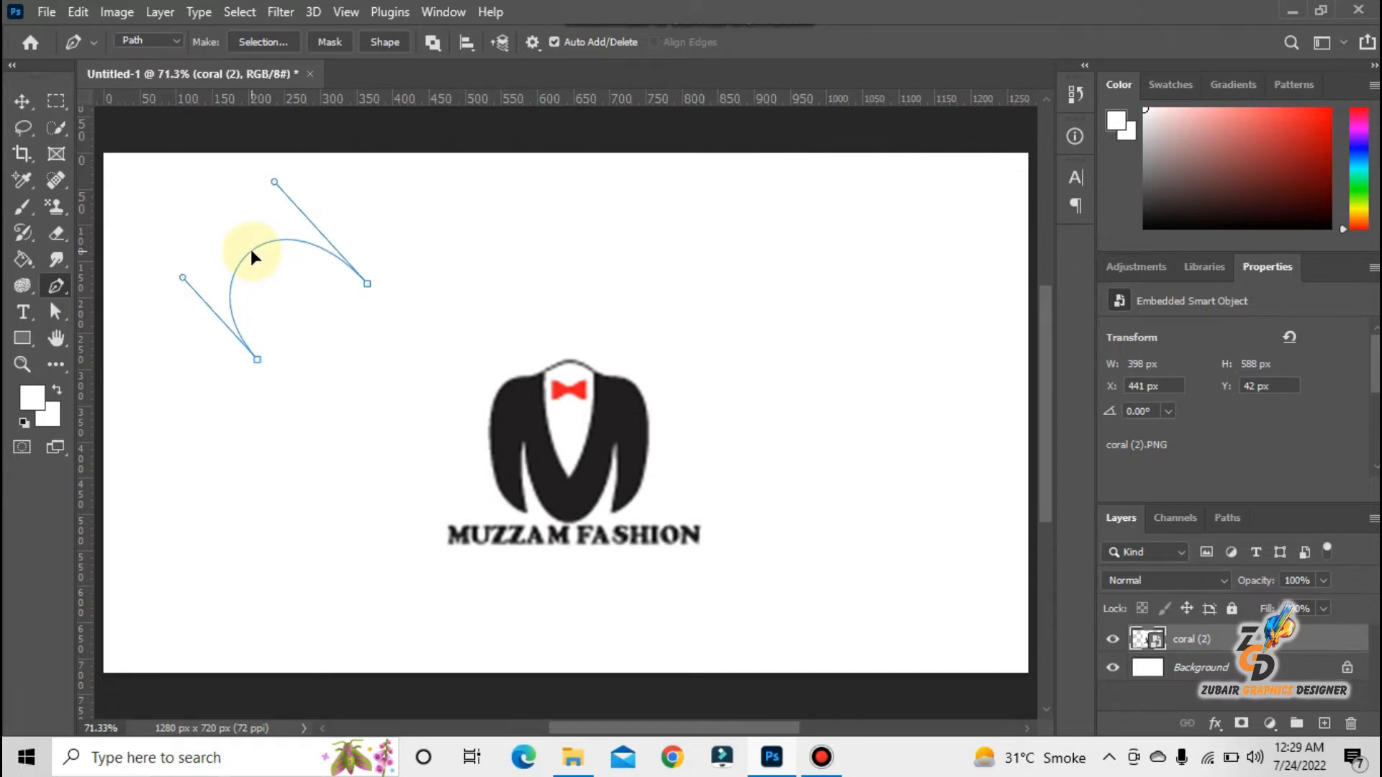
{"action": "left_click_drag", "start_coordinate": [183, 278], "coordinate": [267, 313]}
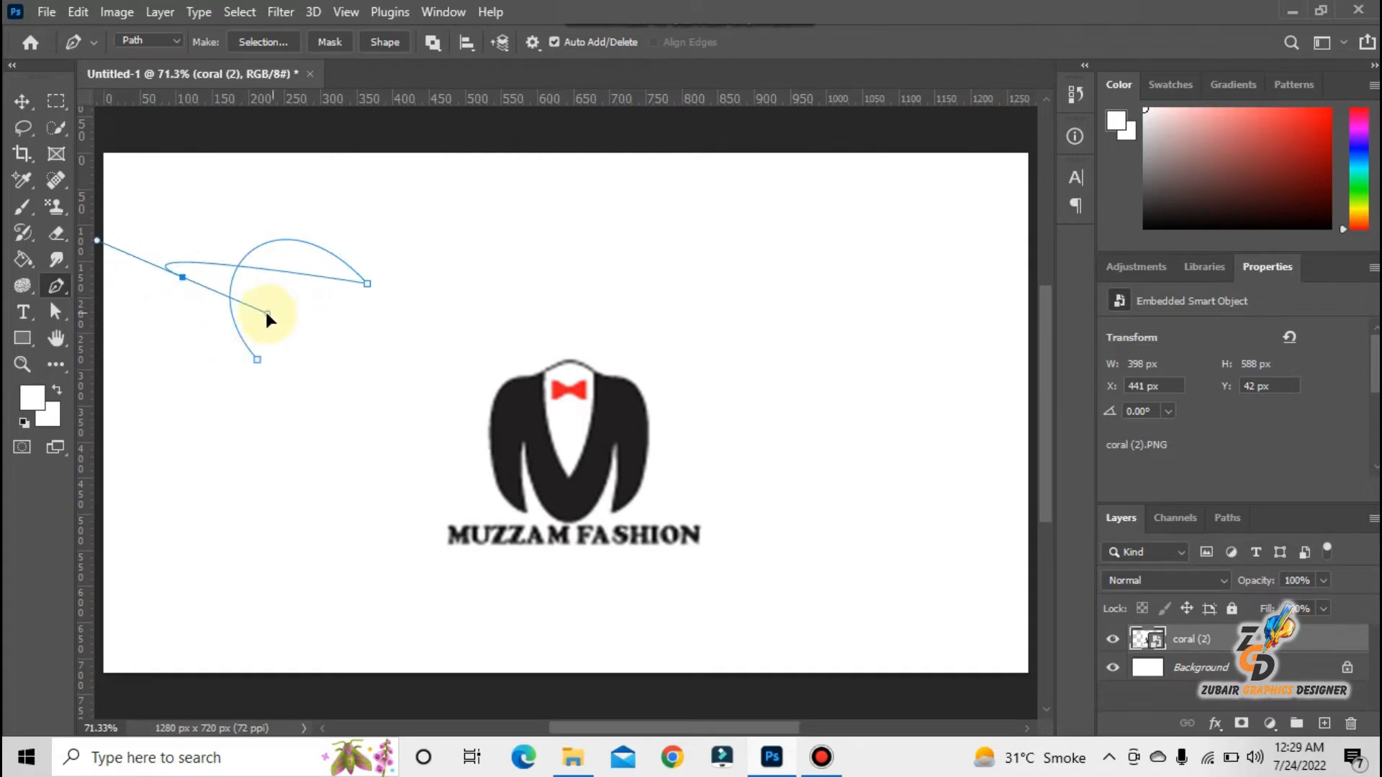
{"action": "mouse_move", "coordinate": [251, 256]}
{"action": "left_mouse_down"}
{"action": "mouse_move", "coordinate": [226, 235]}
{"action": "mouse_move", "coordinate": [227, 252]}
{"action": "left_mouse_up"}
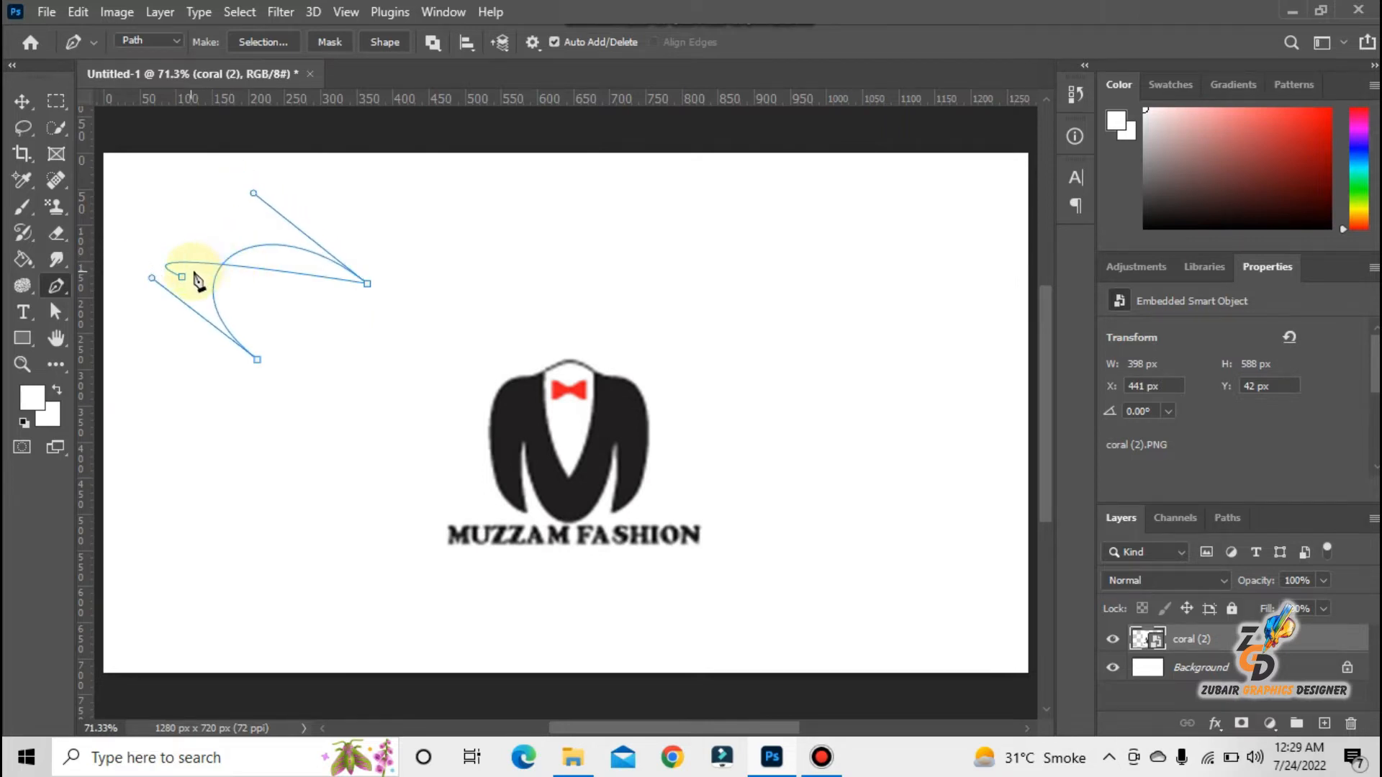
{"action": "left_click_drag", "start_coordinate": [253, 193], "coordinate": [305, 270]}
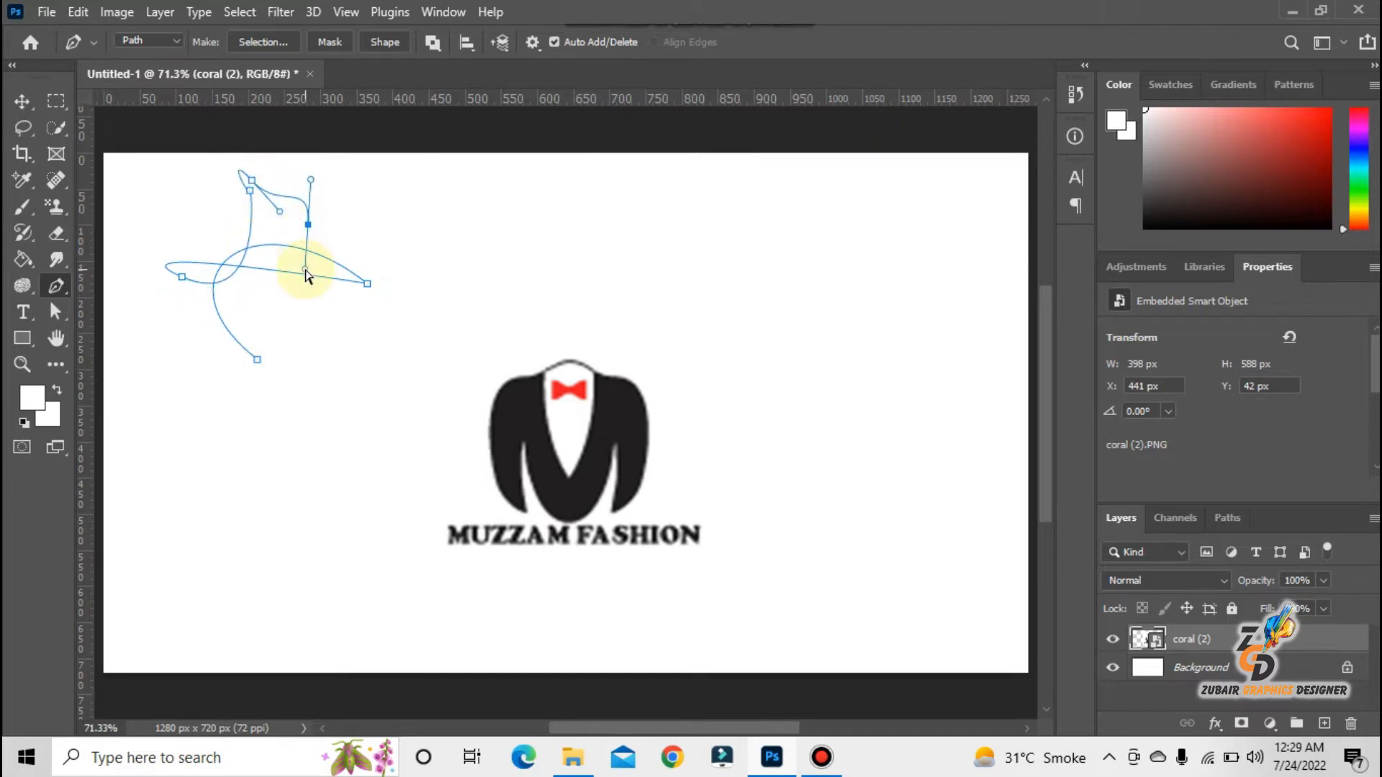
Step: Undo all the practice path edits until the area beside the logo is empty
{"action": "key", "text": "ctrl+z"}
{"action": "key", "text": "ctrl+z"}
{"action": "key", "text": "ctrl+z"}
{"action": "key", "text": "ctrl+z"}
{"action": "key", "text": "ctrl+z"}
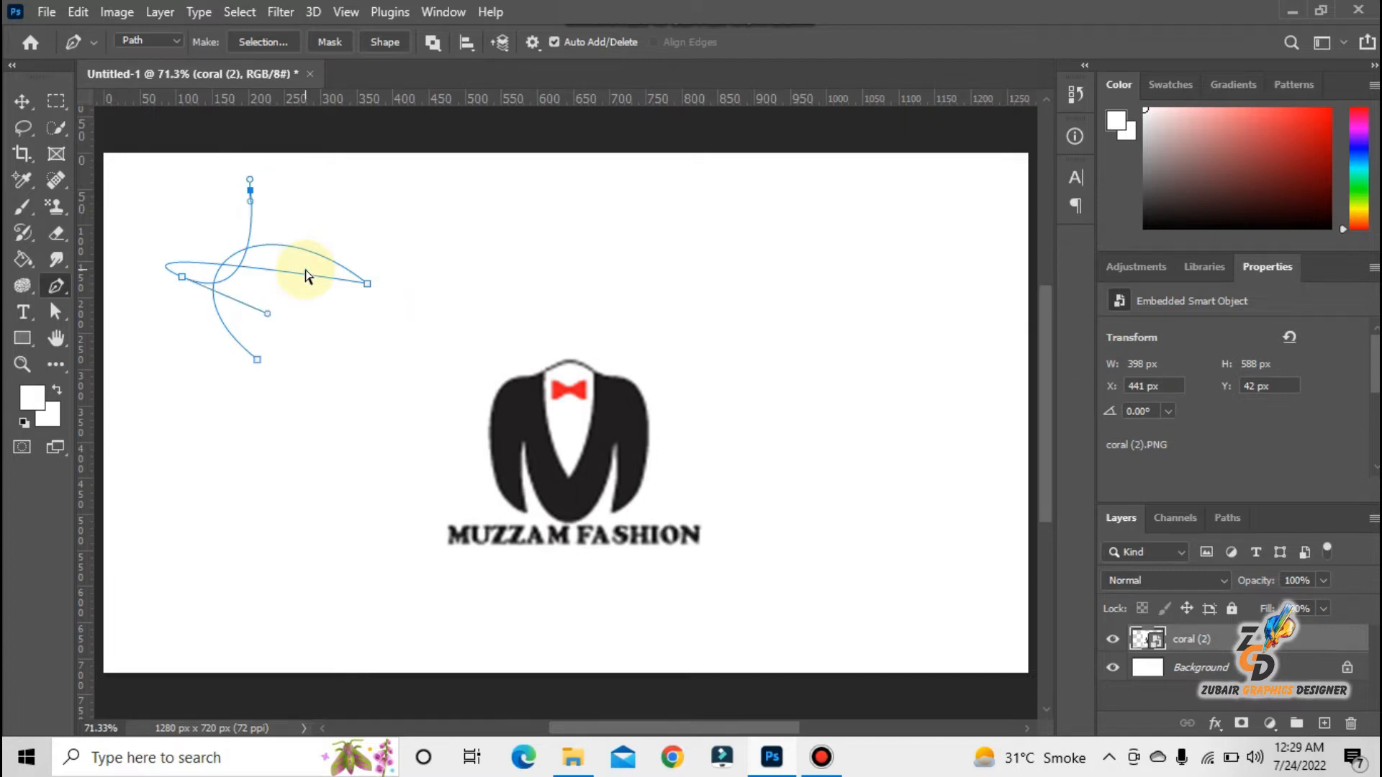
{"action": "key", "text": "ctrl+z"}
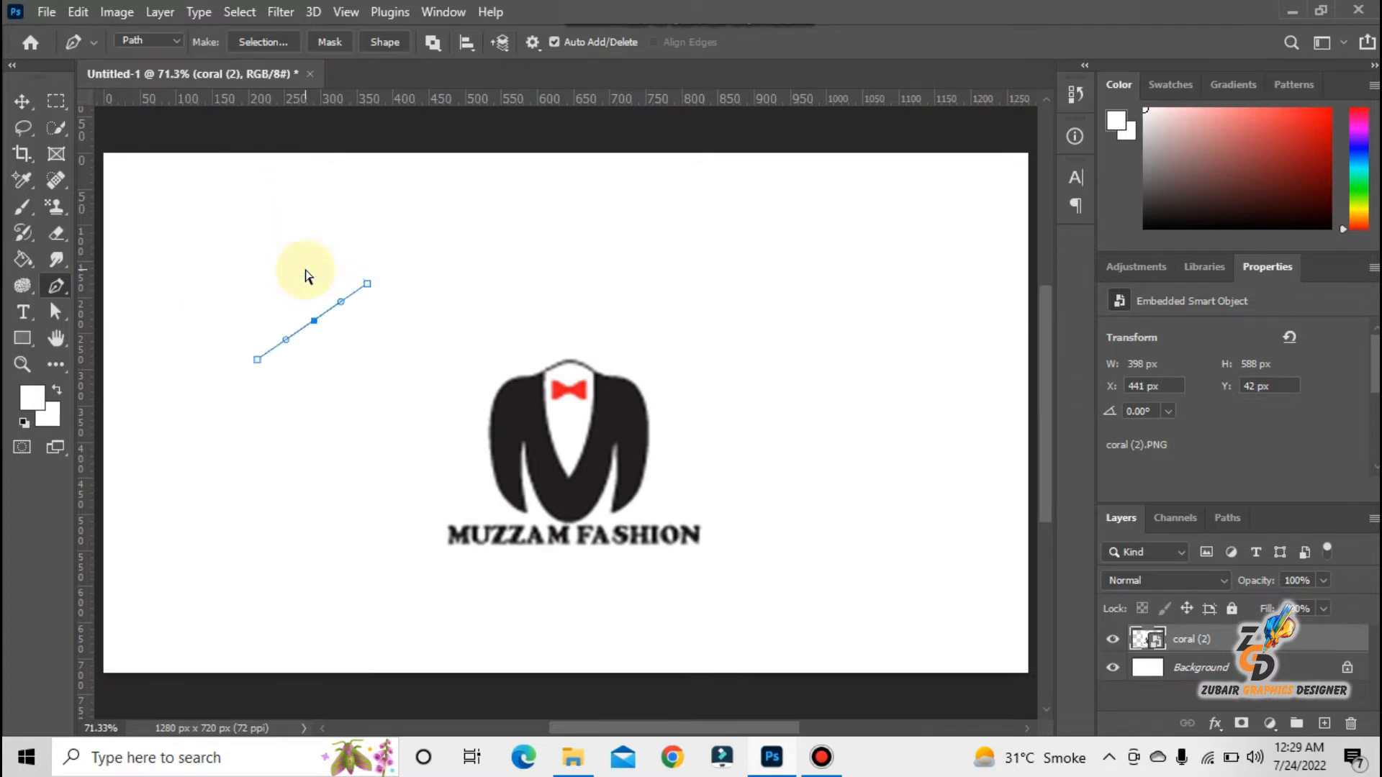
{"action": "key", "text": "ctrl+z"}
{"action": "key", "text": "ctrl+z"}
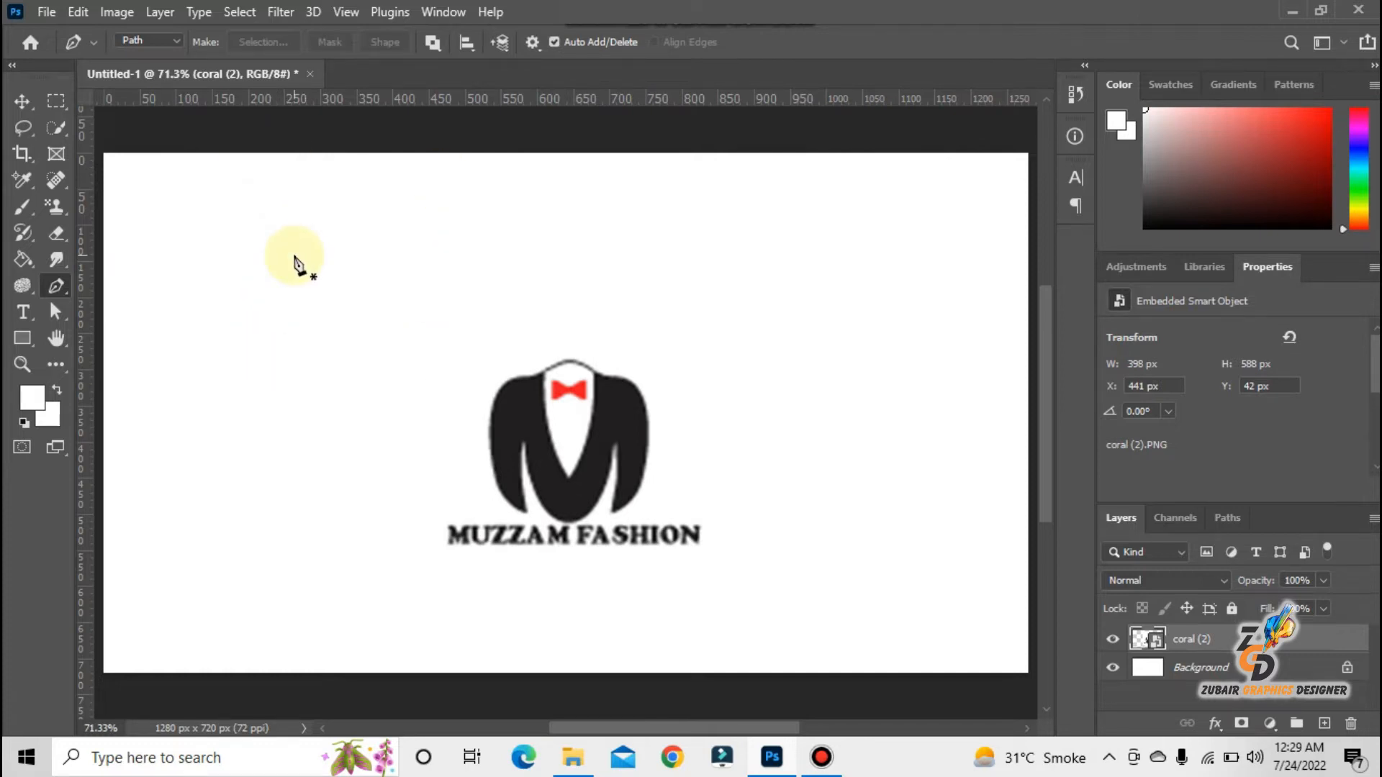
Step: Place the 11111 image from the Desktop's COREL LOGOS folder at 100% scale and hide the coral (2) layer
{"action": "left_click", "coordinate": [573, 757]}
{"action": "left_click", "coordinate": [137, 203]}
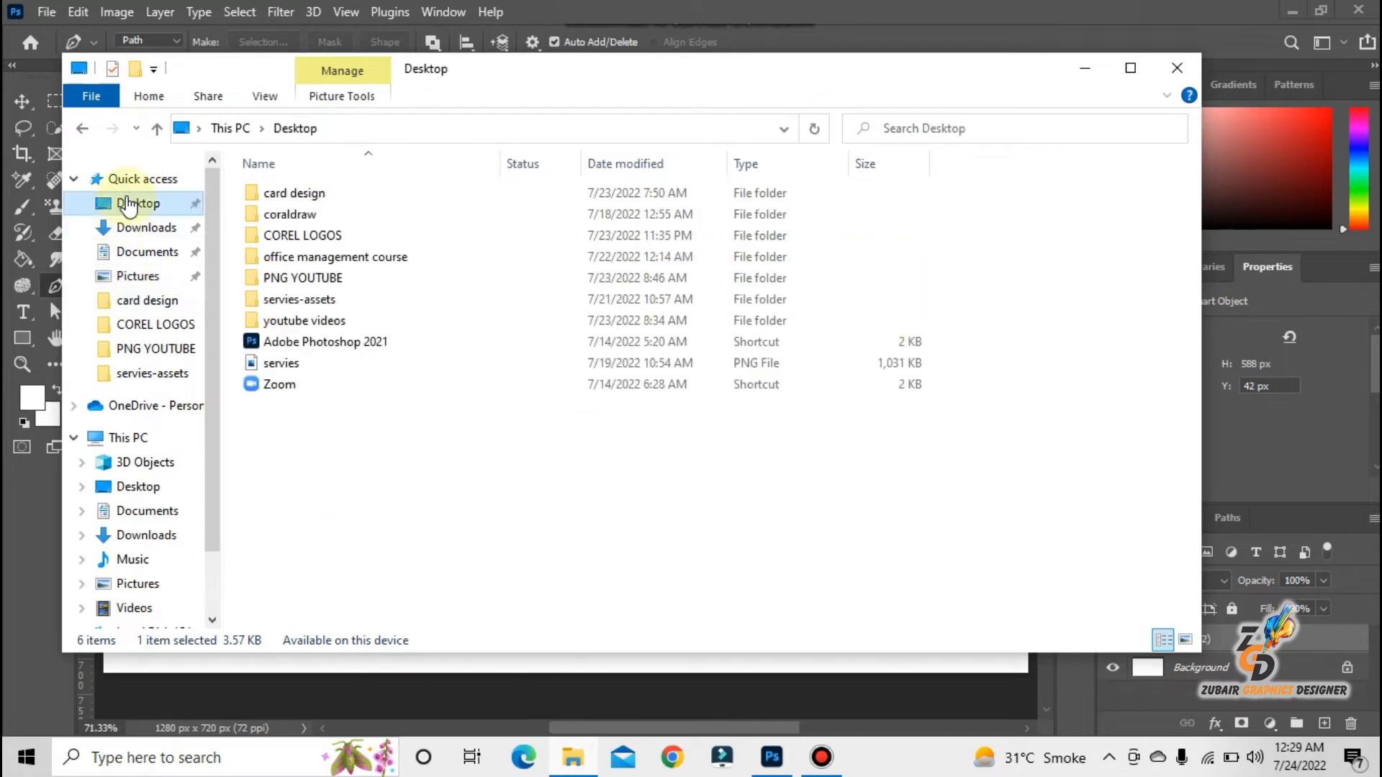
{"action": "double_click", "coordinate": [355, 239]}
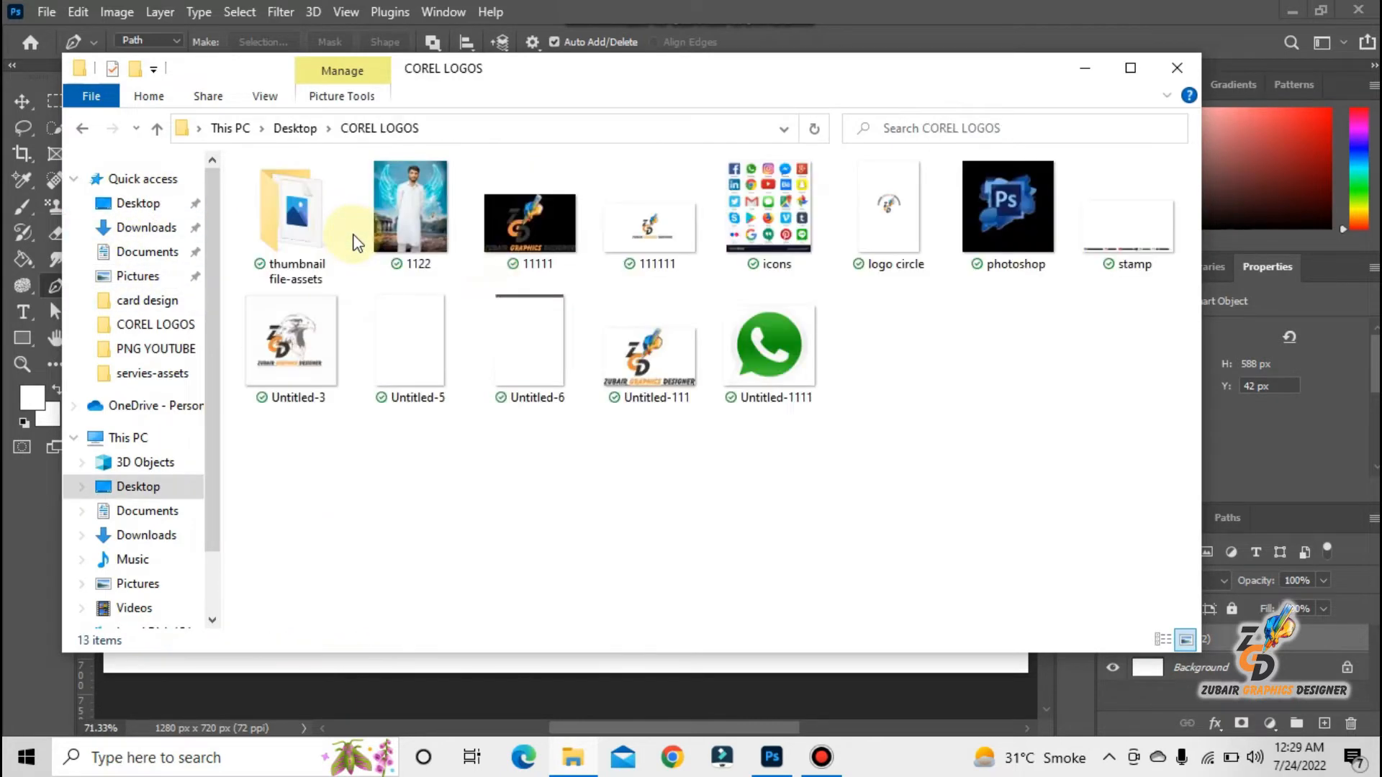
{"action": "left_click_drag", "start_coordinate": [560, 217], "coordinate": [603, 479]}
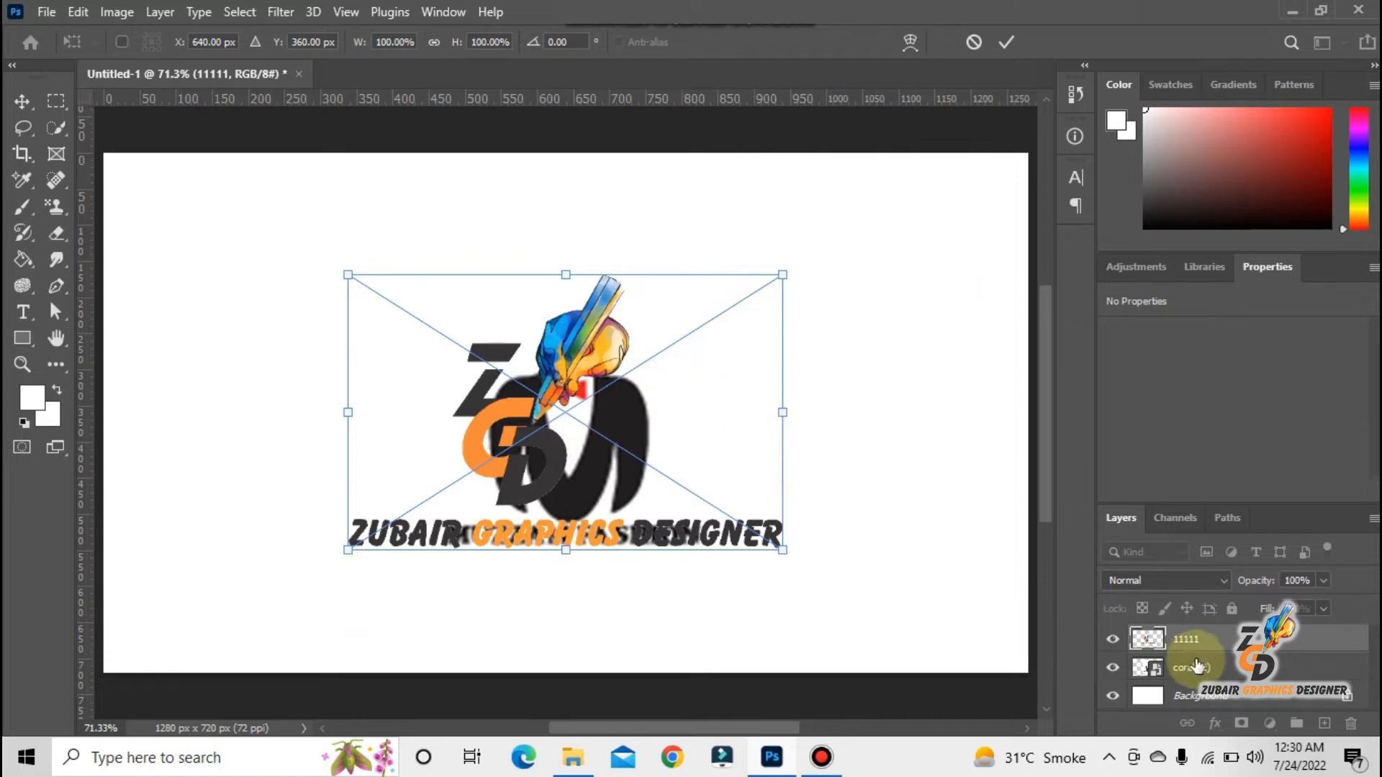
{"action": "key", "text": "Return"}
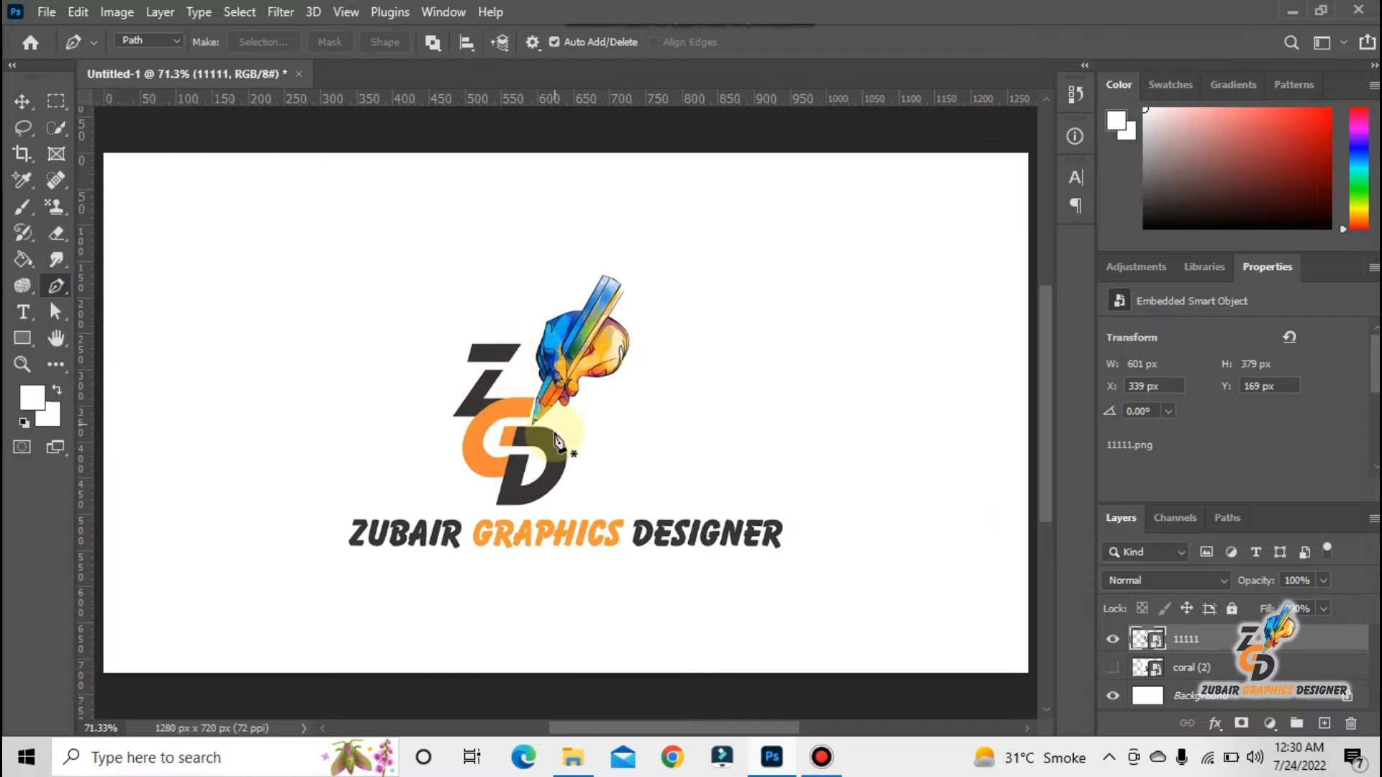
Step: Trace the logo's letter Z with closed Pen tool paths around its upper bar and its lower part
{"action": "left_click", "coordinate": [472, 345]}
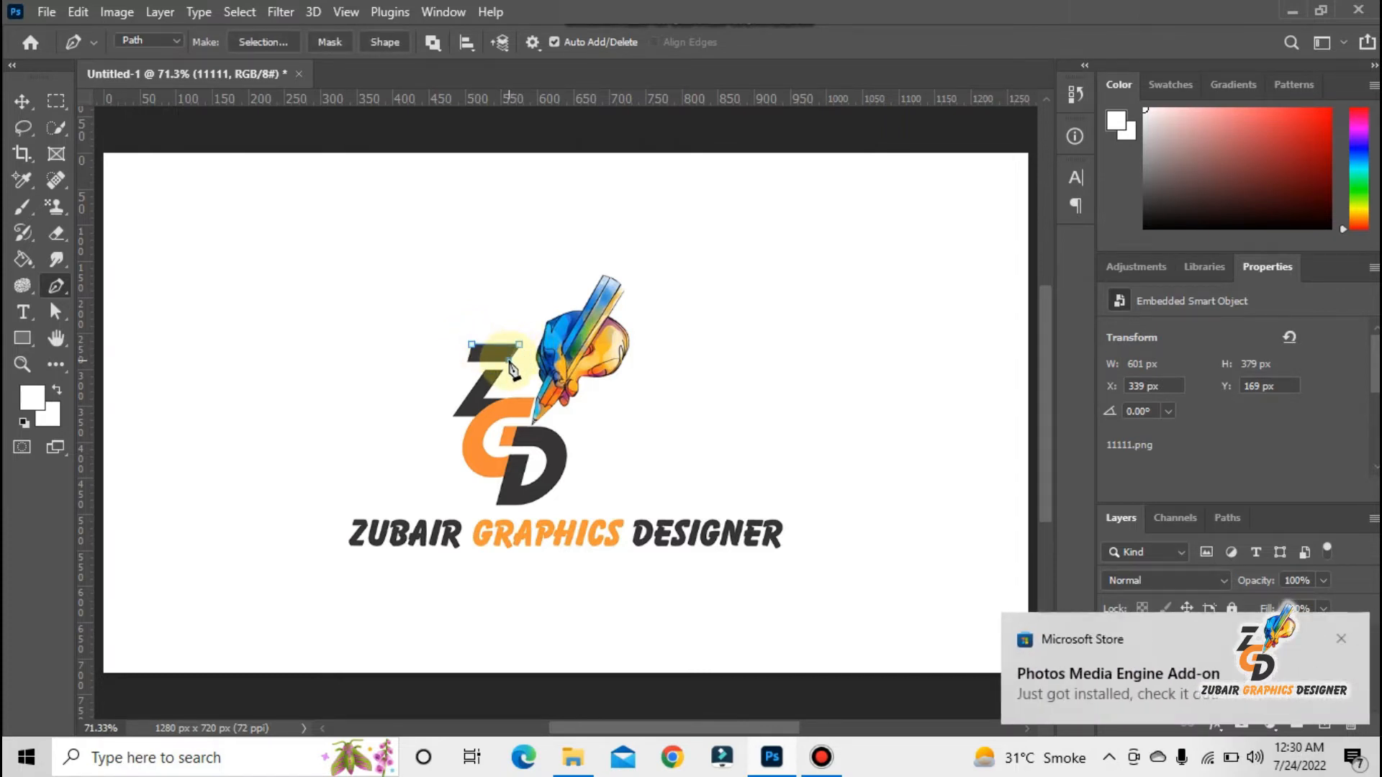
{"action": "left_click", "coordinate": [473, 352]}
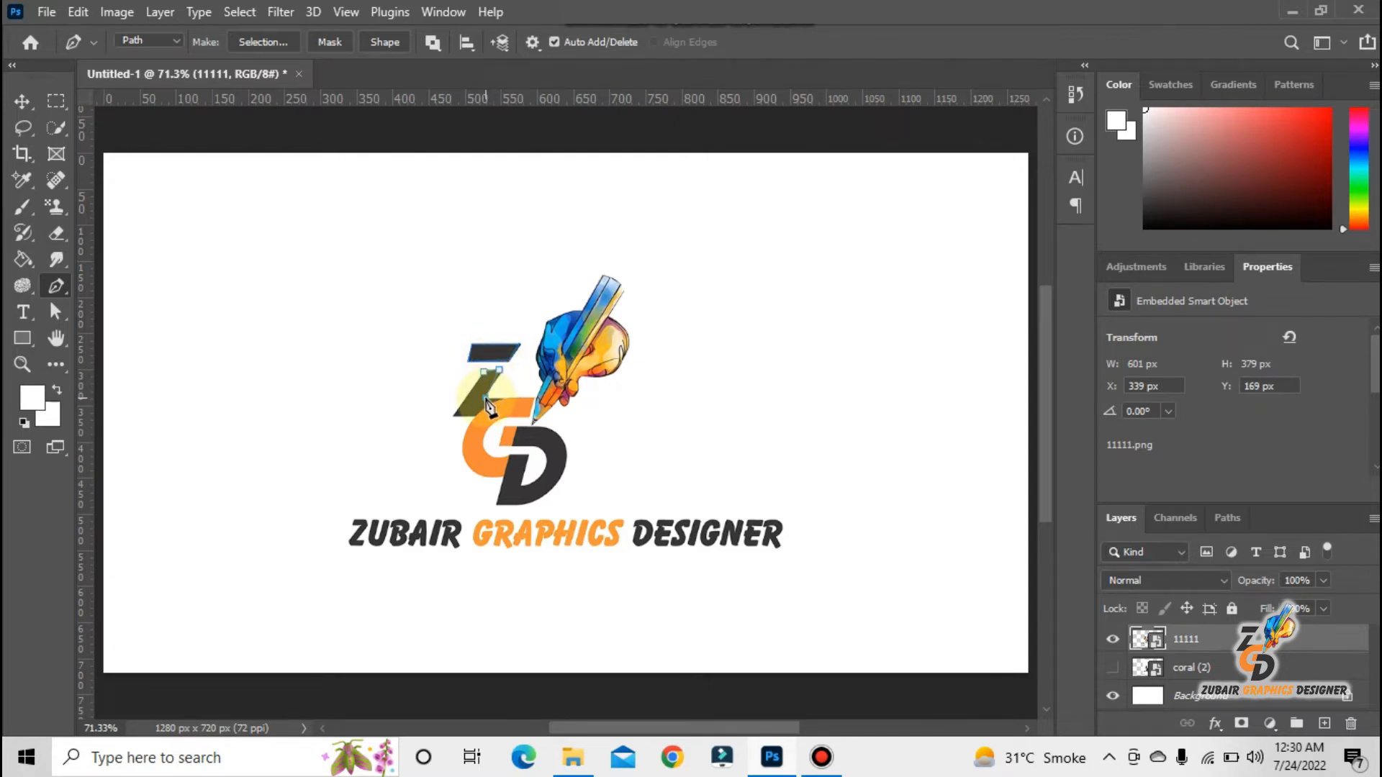
{"action": "left_click", "coordinate": [529, 397]}
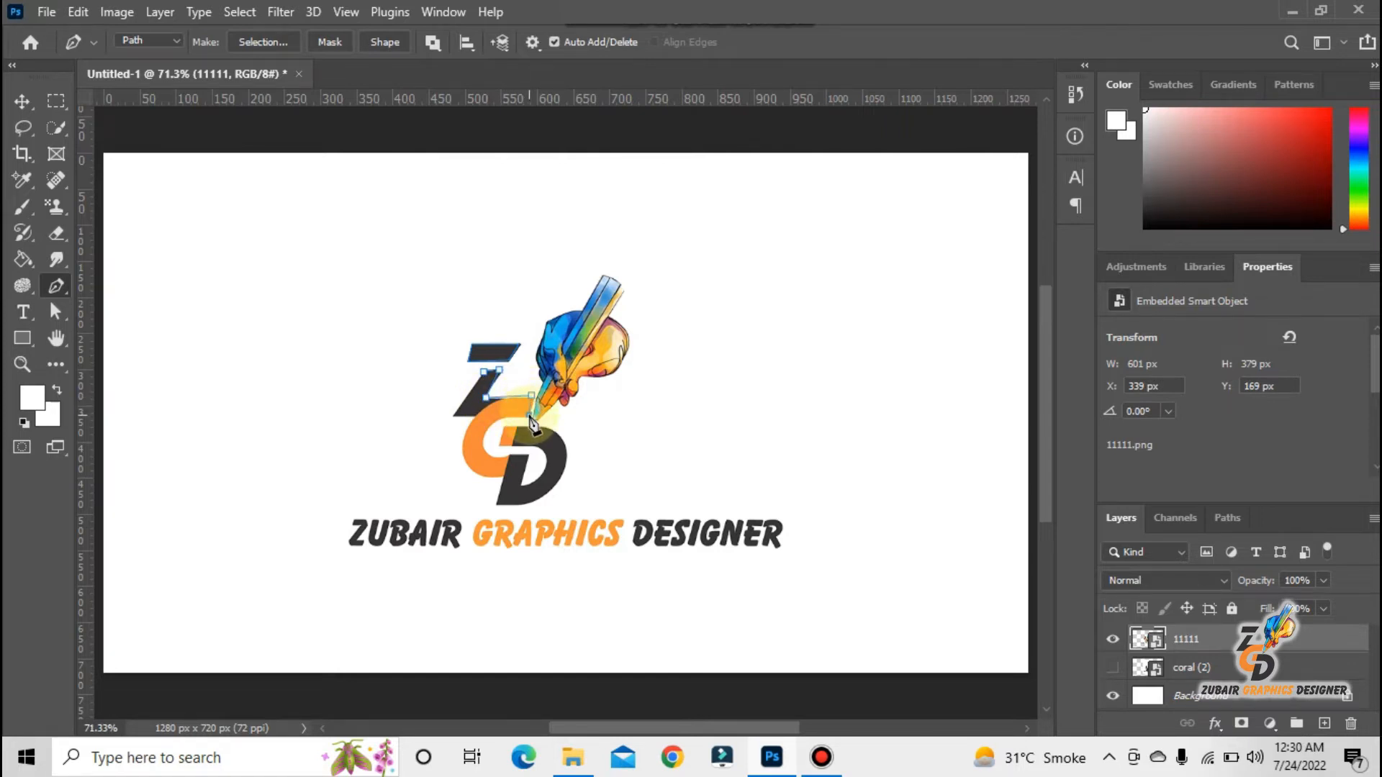
{"action": "left_click", "coordinate": [530, 415]}
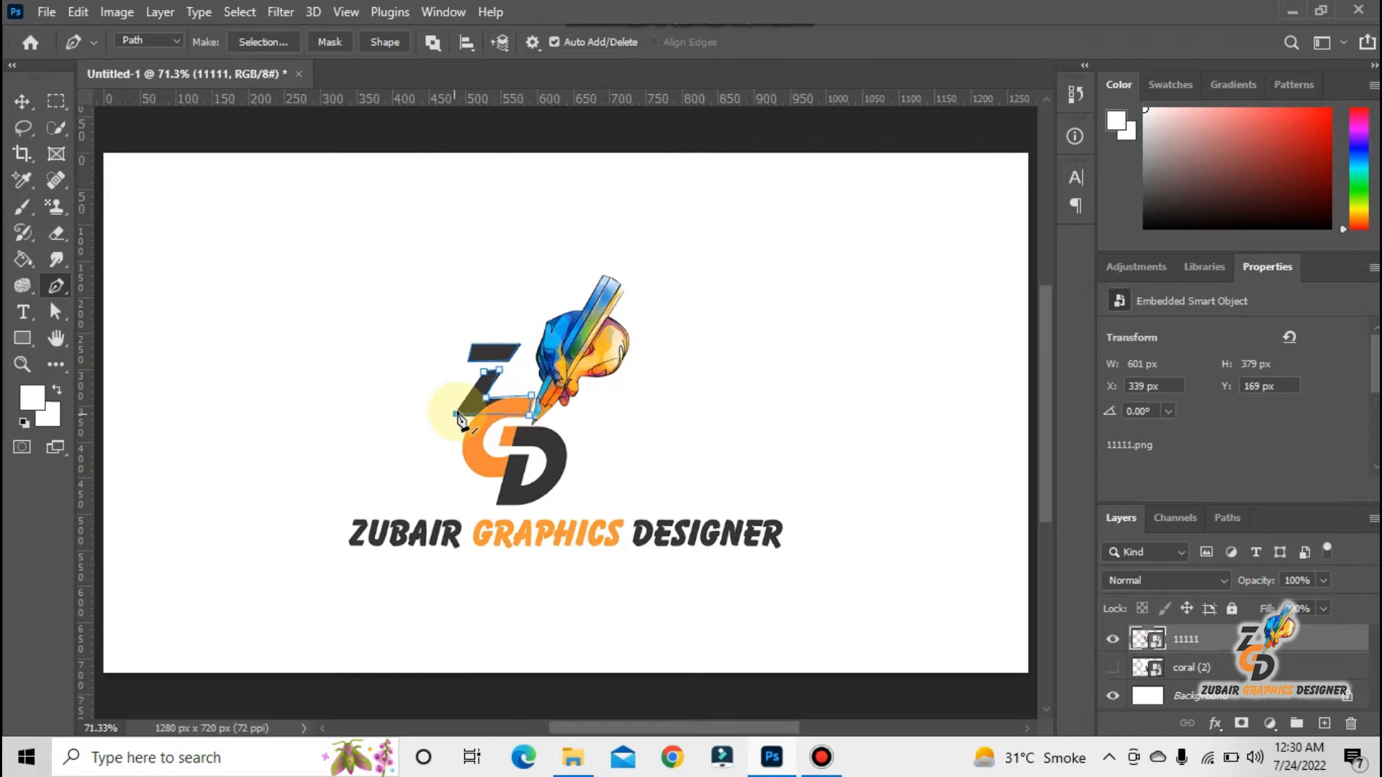
{"action": "left_click", "coordinate": [484, 371]}
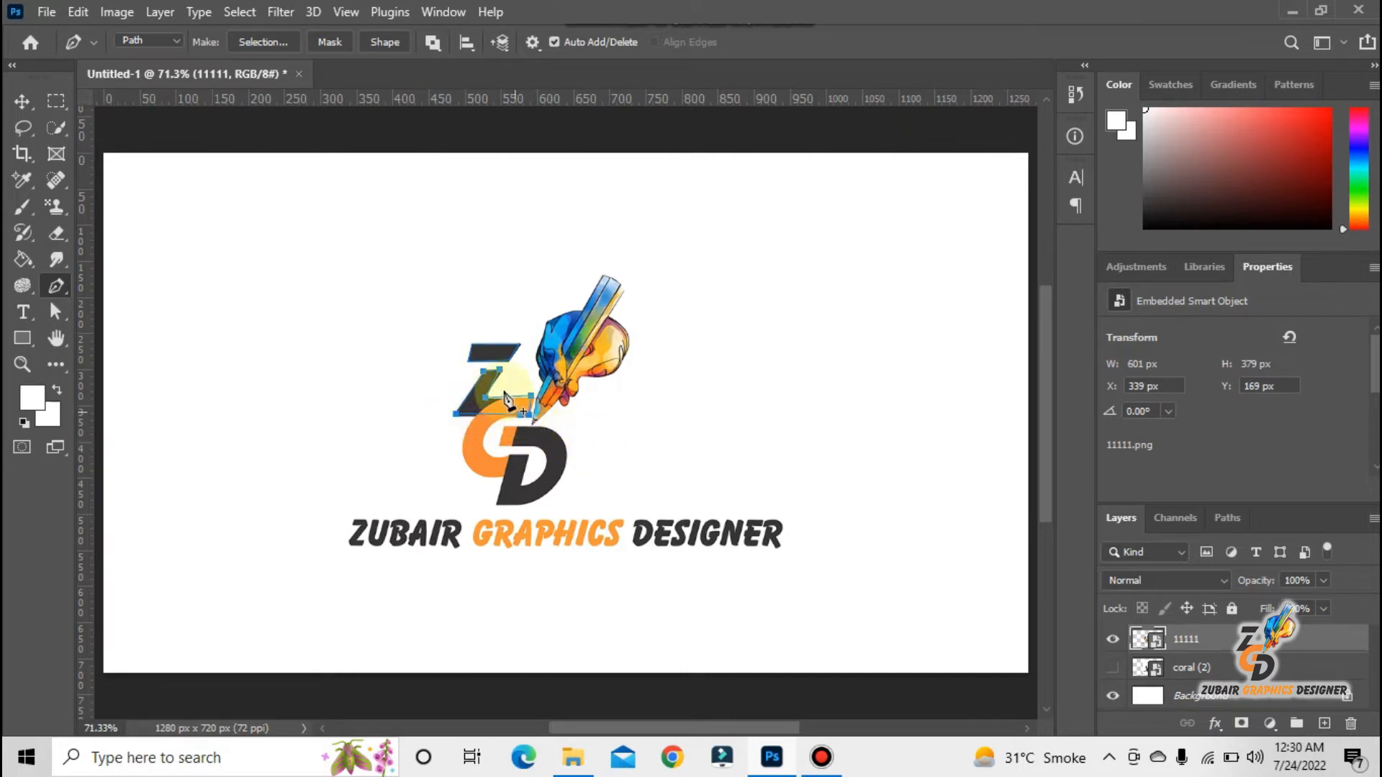
Step: Make a new anti-aliased selection with a 1-pixel feather radius from the Z paths
{"action": "right_click", "coordinate": [489, 358]}
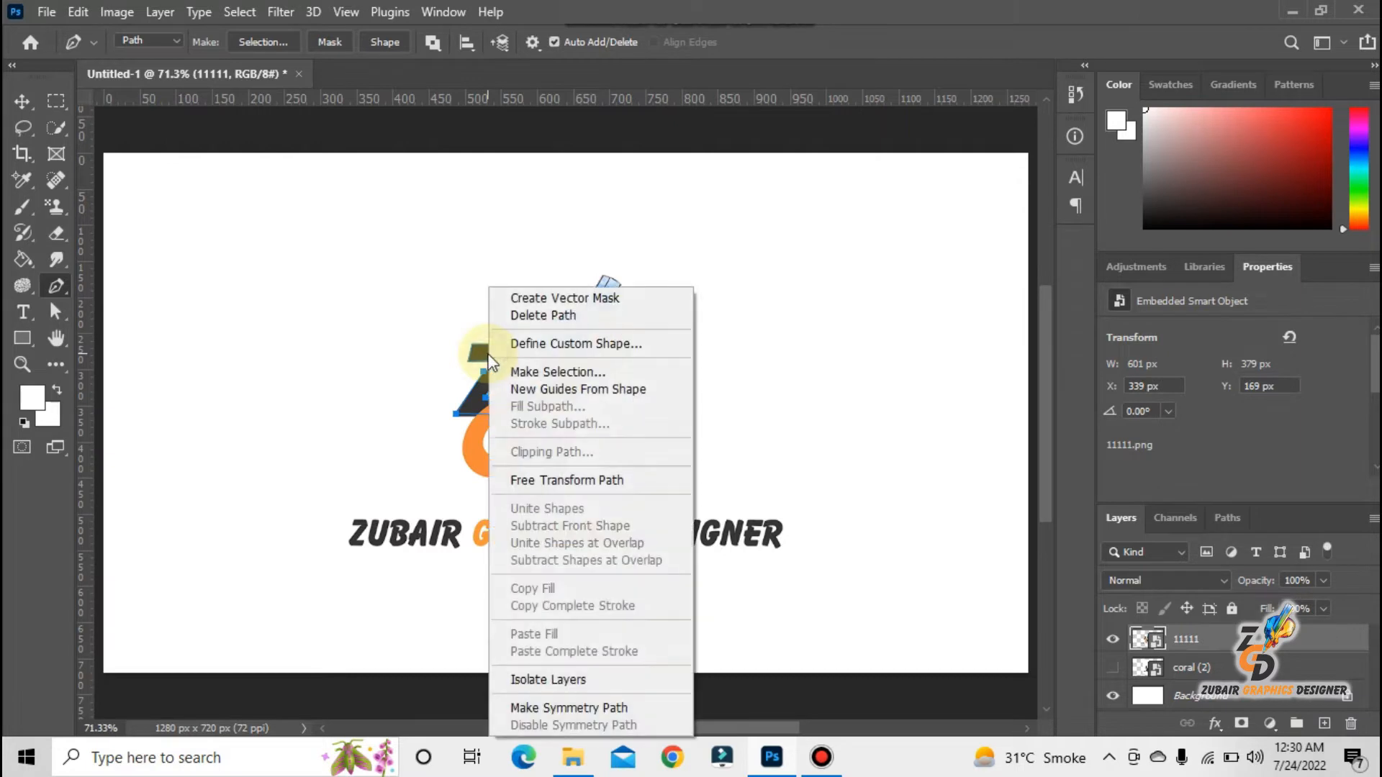
{"action": "left_click", "coordinate": [535, 372]}
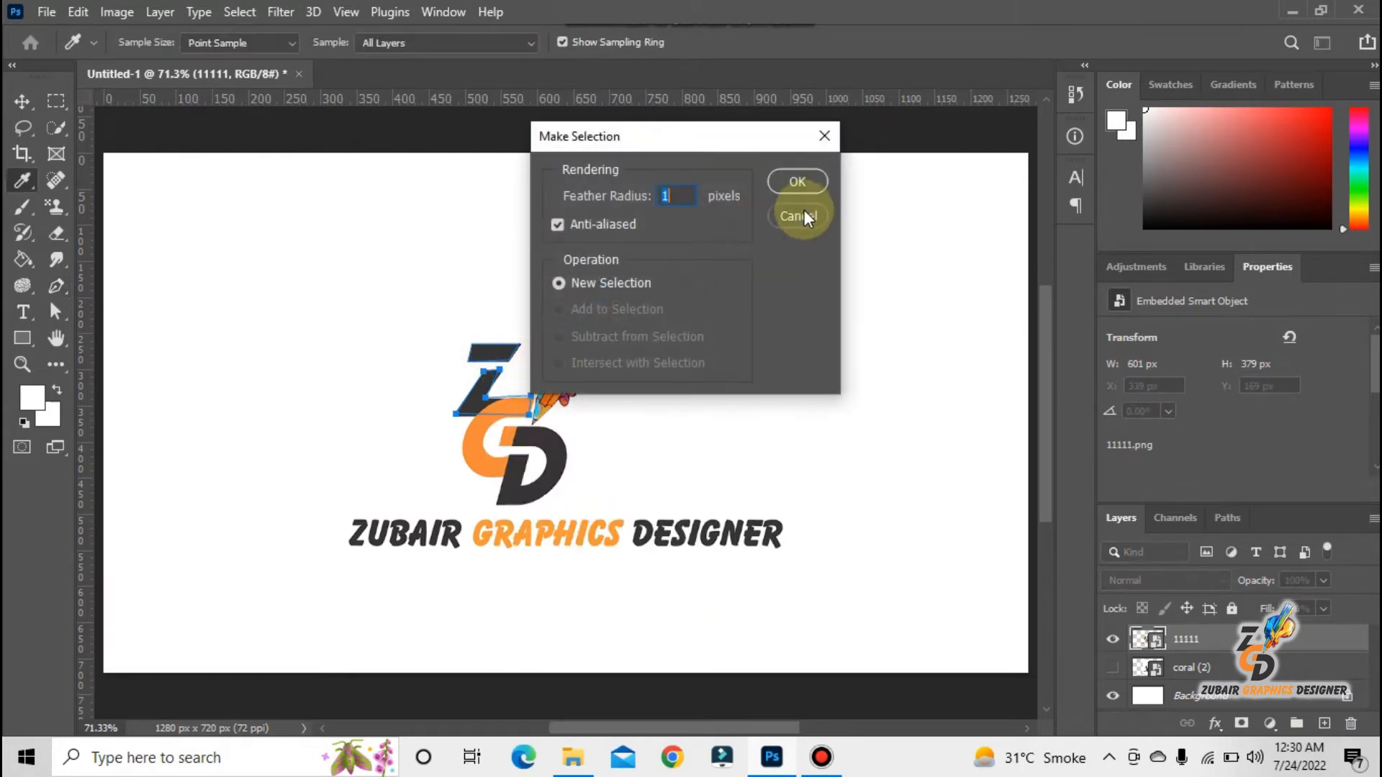
{"action": "left_click", "coordinate": [789, 187]}
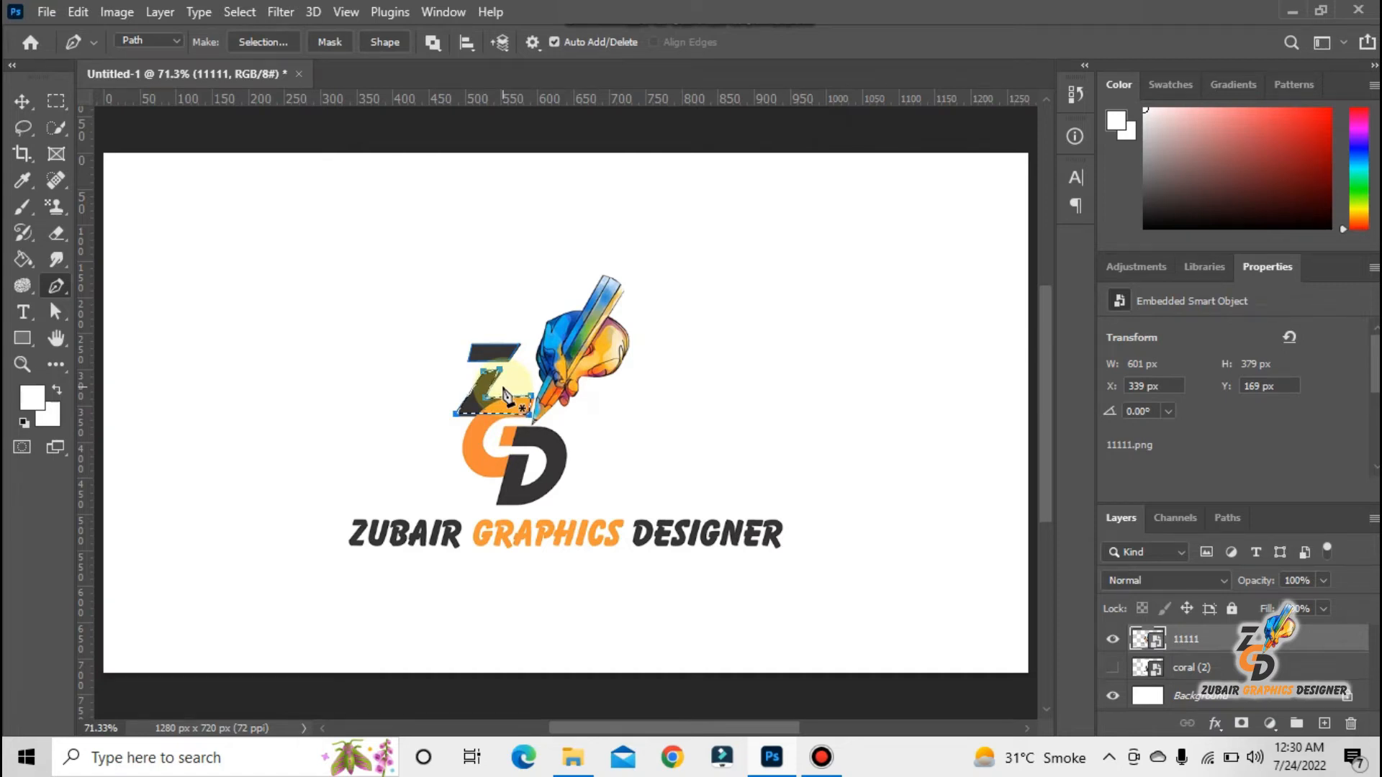
Step: Draw a closed hook-shaped path of short straight segments with the Pen tool in the blank area up and left of the logo
{"action": "left_click", "coordinate": [65, 289]}
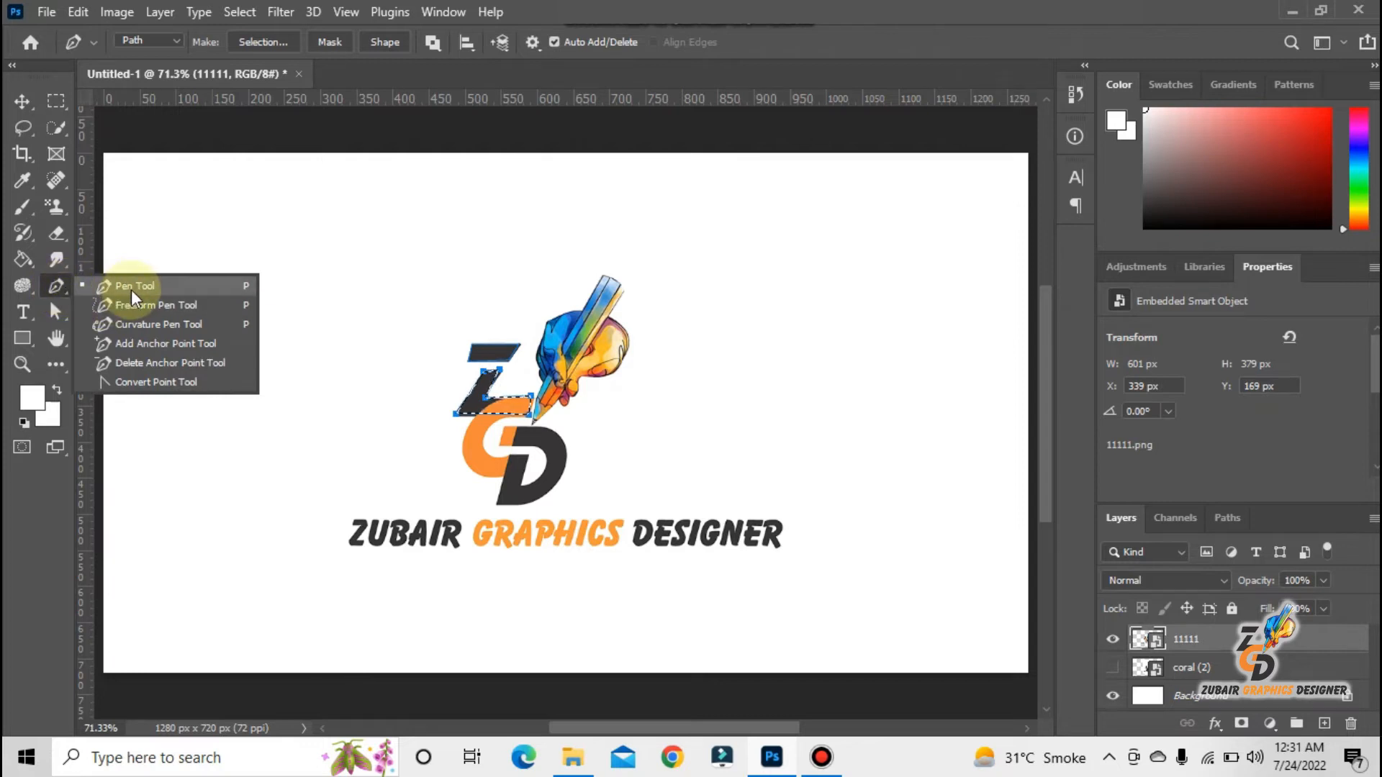
{"action": "left_click", "coordinate": [209, 285]}
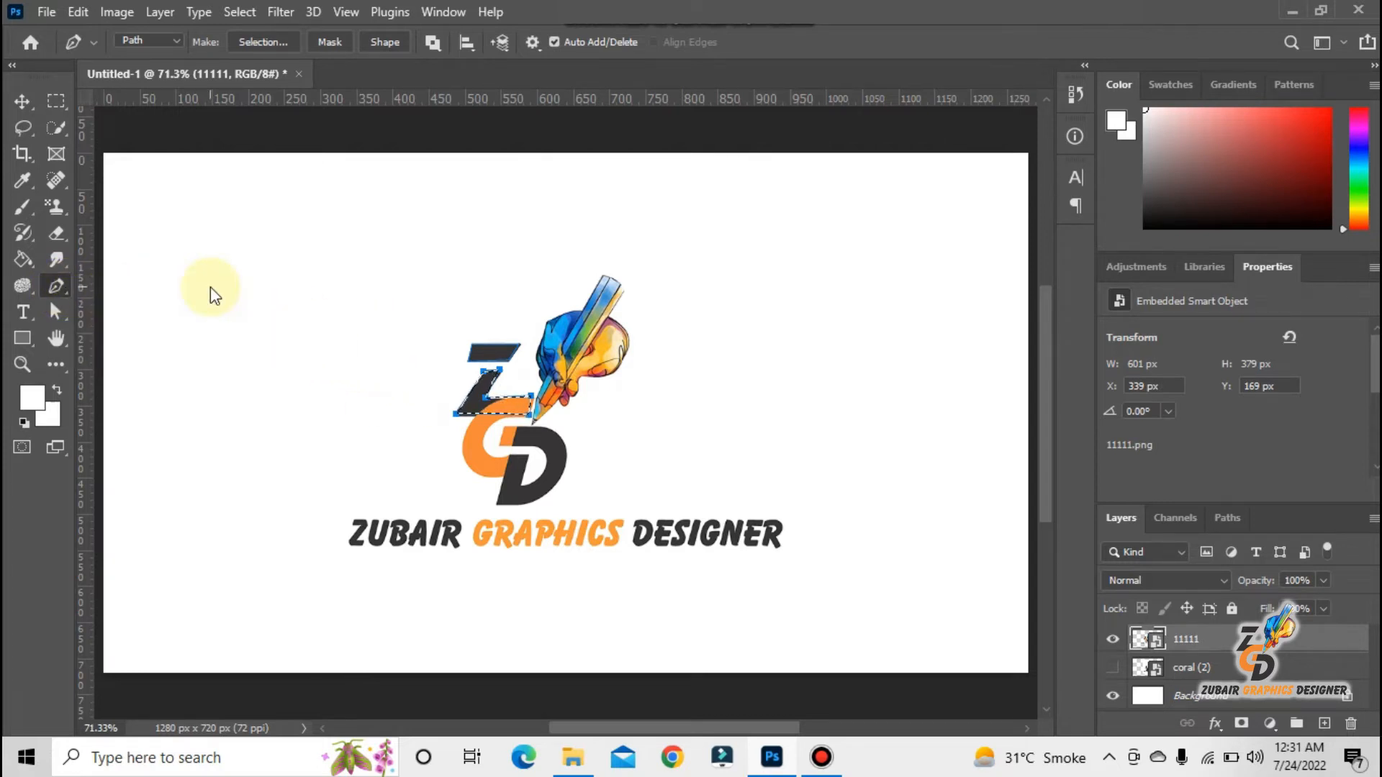
{"action": "left_click", "coordinate": [300, 311]}
{"action": "left_click", "coordinate": [383, 287]}
{"action": "left_click", "coordinate": [413, 279]}
{"action": "left_click", "coordinate": [437, 296]}
{"action": "left_click", "coordinate": [438, 327]}
{"action": "left_click", "coordinate": [418, 347]}
{"action": "left_click", "coordinate": [397, 336]}
{"action": "left_click", "coordinate": [397, 332]}
{"action": "left_click", "coordinate": [398, 321]}
{"action": "left_click", "coordinate": [409, 325]}
{"action": "left_click", "coordinate": [427, 328]}
{"action": "left_click", "coordinate": [417, 304]}
{"action": "left_click", "coordinate": [398, 302]}
{"action": "left_click", "coordinate": [383, 304]}
{"action": "left_click", "coordinate": [358, 317]}
{"action": "left_click", "coordinate": [350, 322]}
{"action": "left_click", "coordinate": [330, 327]}
{"action": "left_click", "coordinate": [312, 328]}
{"action": "left_click", "coordinate": [300, 311]}
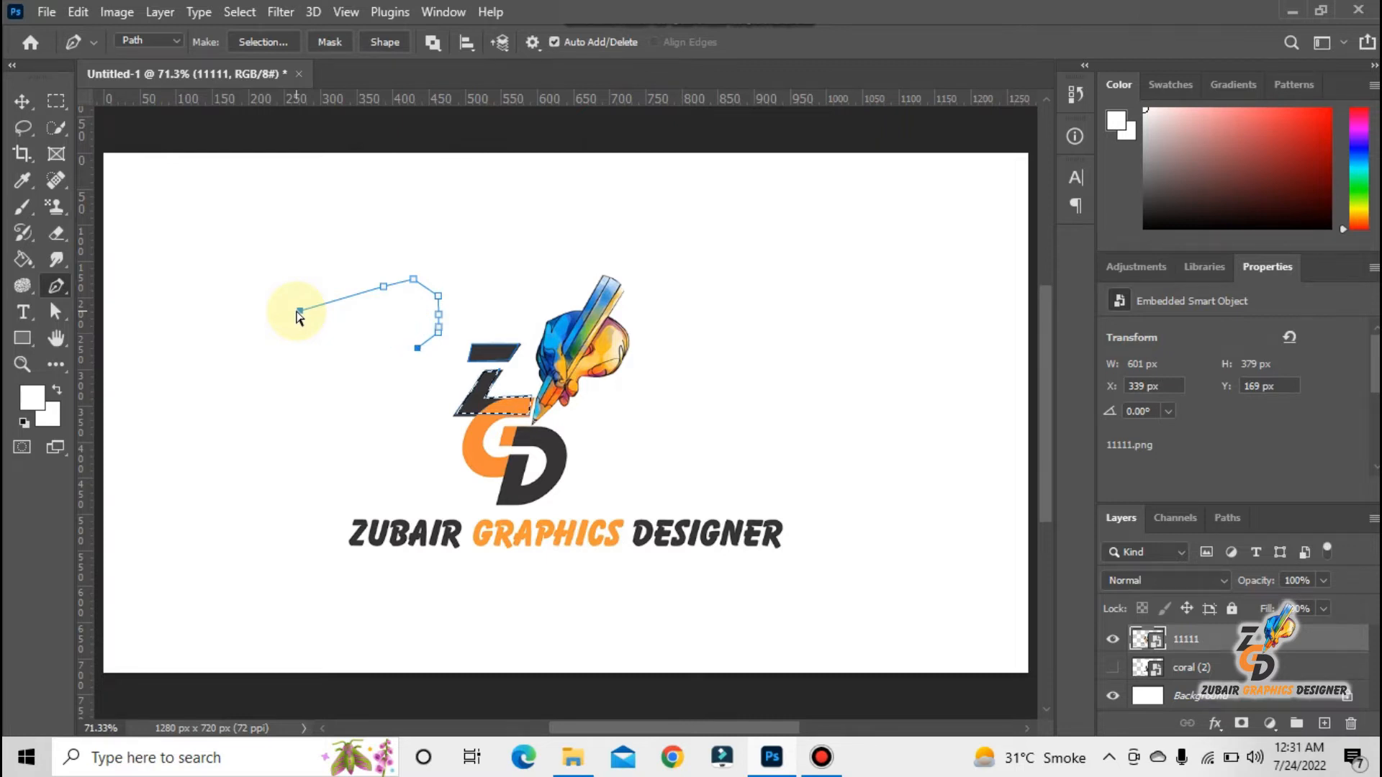
Step: Undo the hook-shaped path and the selection made from the Z paths
{"action": "key", "text": "ctrl+z"}
{"action": "key", "text": "ctrl+z"}
{"action": "key", "text": "ctrl+z"}
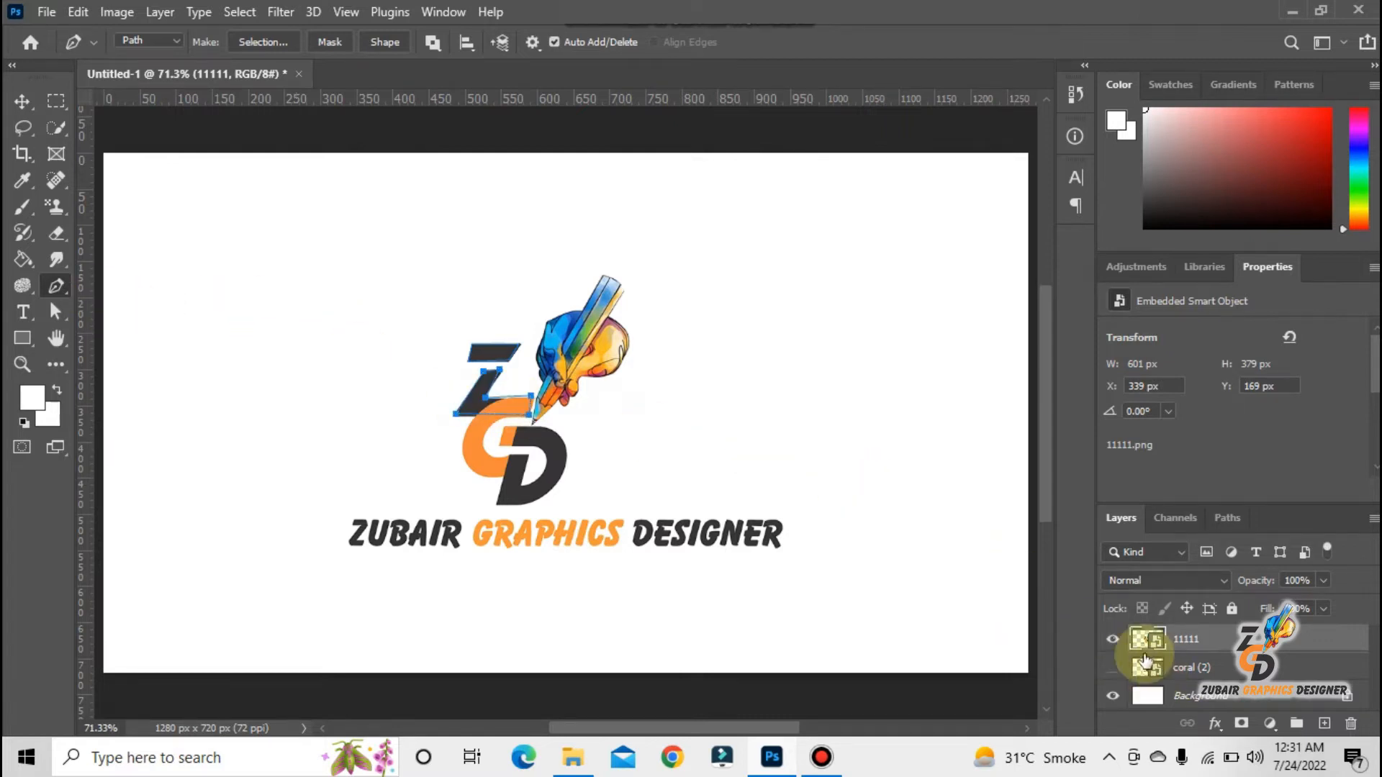
Step: With the 11111 logo layer hidden, remove an upper anchor point from the Z's lower path and place a smooth anchor point above it
{"action": "left_click_drag", "start_coordinate": [1113, 649], "coordinate": [1113, 670]}
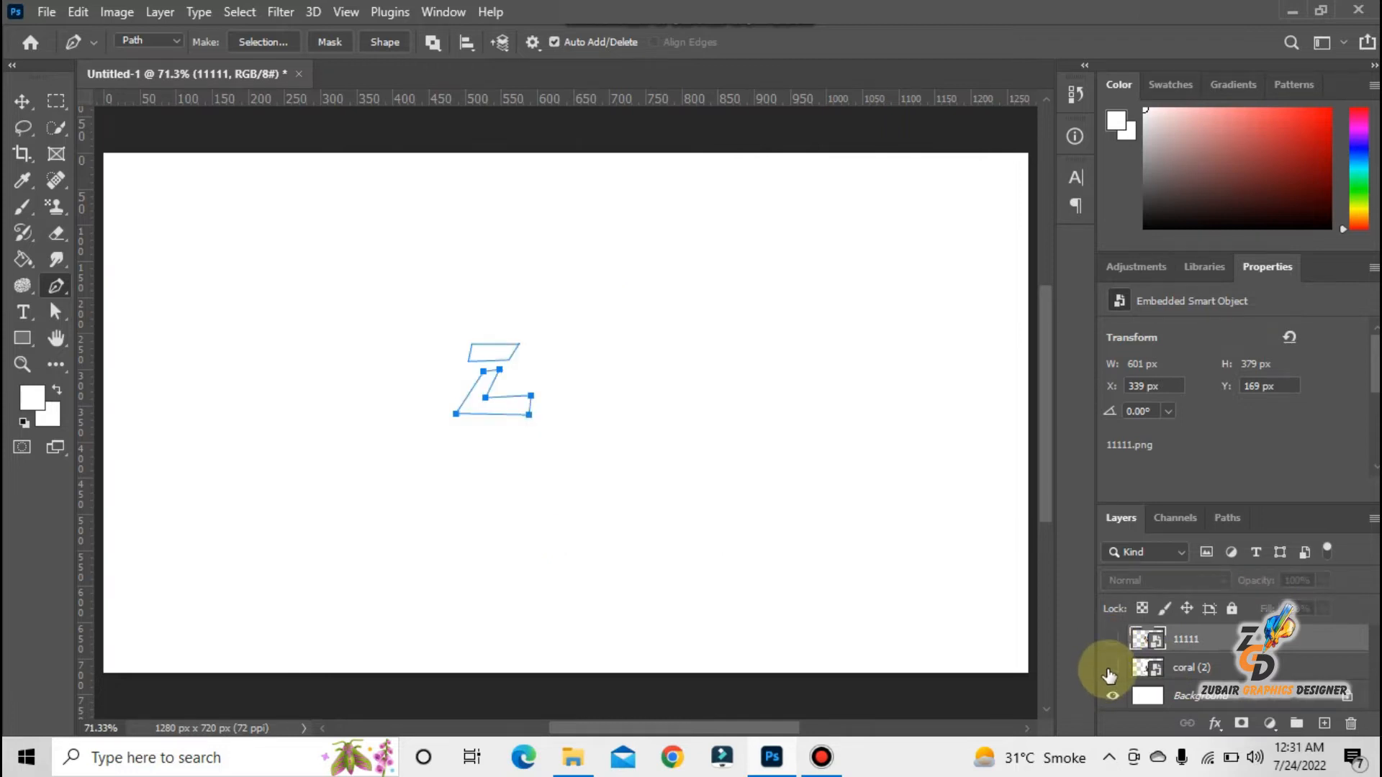
{"action": "left_click", "coordinate": [494, 369]}
{"action": "right_click", "coordinate": [489, 373]}
{"action": "left_click", "coordinate": [562, 269]}
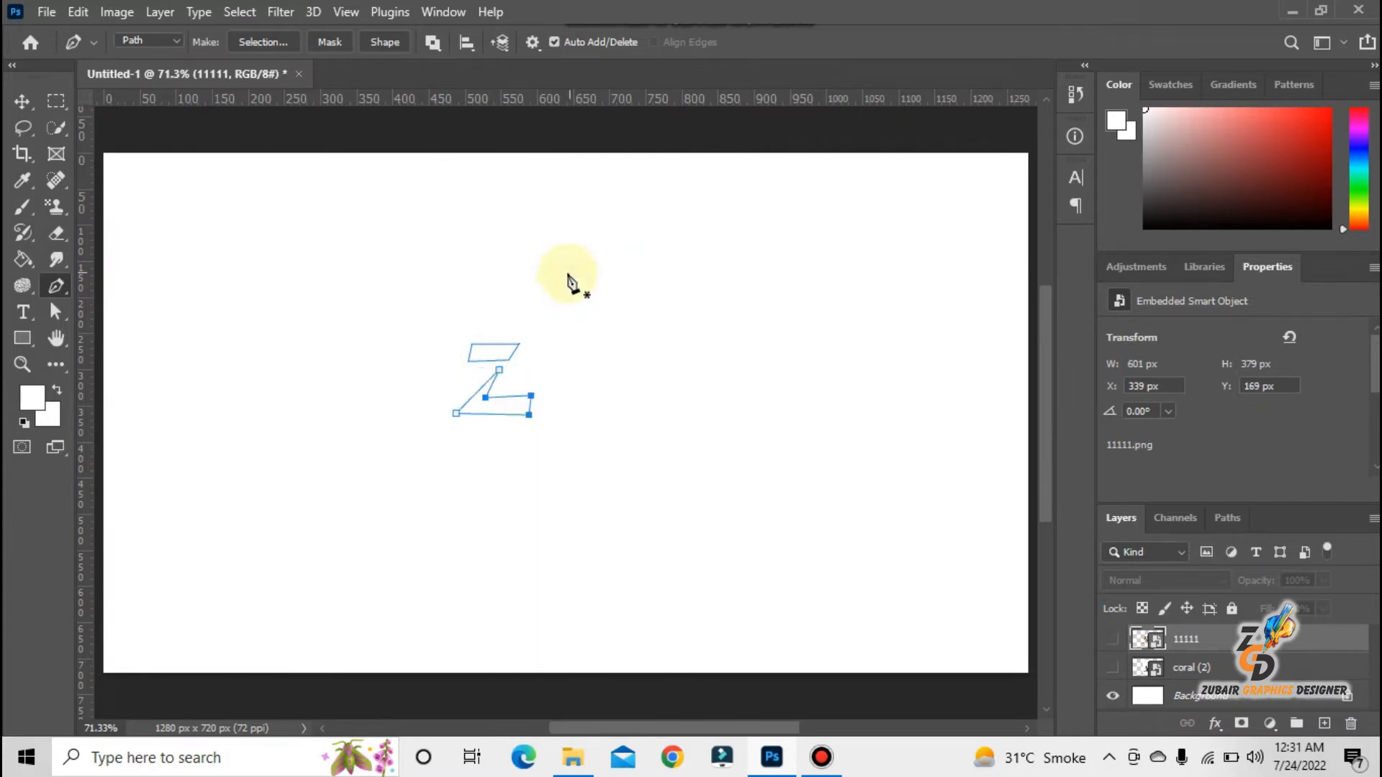
{"action": "left_click_drag", "start_coordinate": [417, 312], "coordinate": [526, 422]}
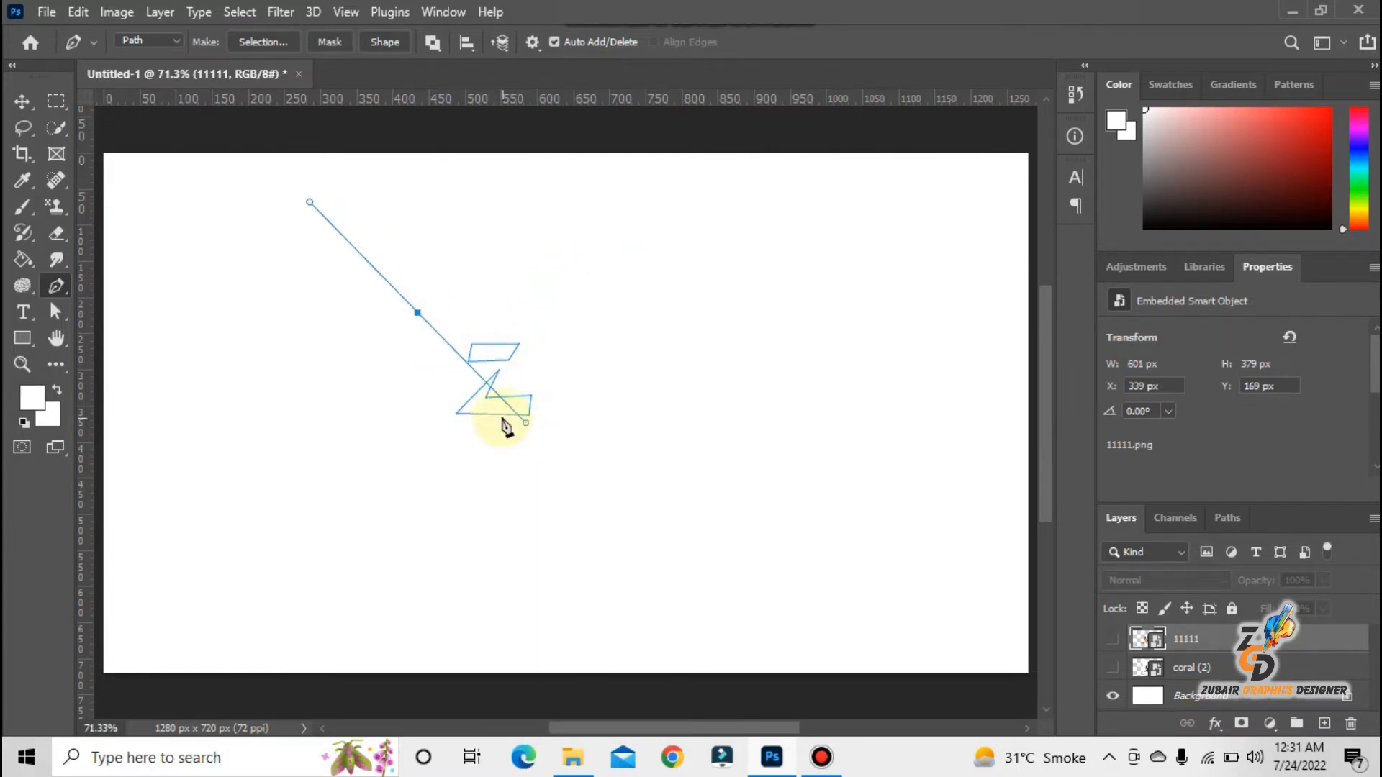
Step: Undo the path edits, the Z paths and the placed 11111 logo, back to the coral (2) logo alone
{"action": "key", "text": "ctrl+z"}
{"action": "key", "text": "ctrl+z"}
{"action": "key", "text": "ctrl+z"}
{"action": "key", "text": "ctrl+z"}
{"action": "key", "text": "ctrl+z"}
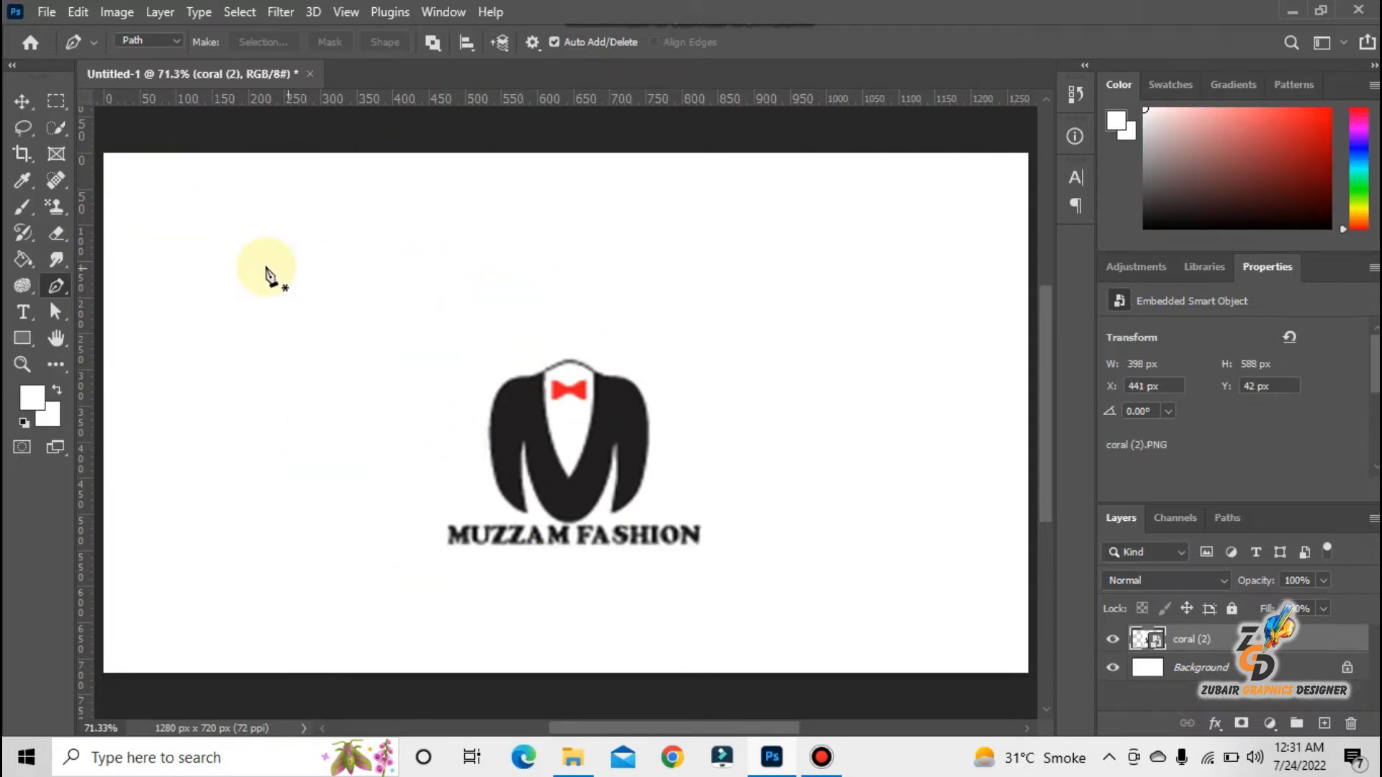
Step: Trace the suit's outline in the MUZZAM FASHION logo with the Freeform Pen tool and hide the coral (2) layer
{"action": "right_click", "coordinate": [64, 287]}
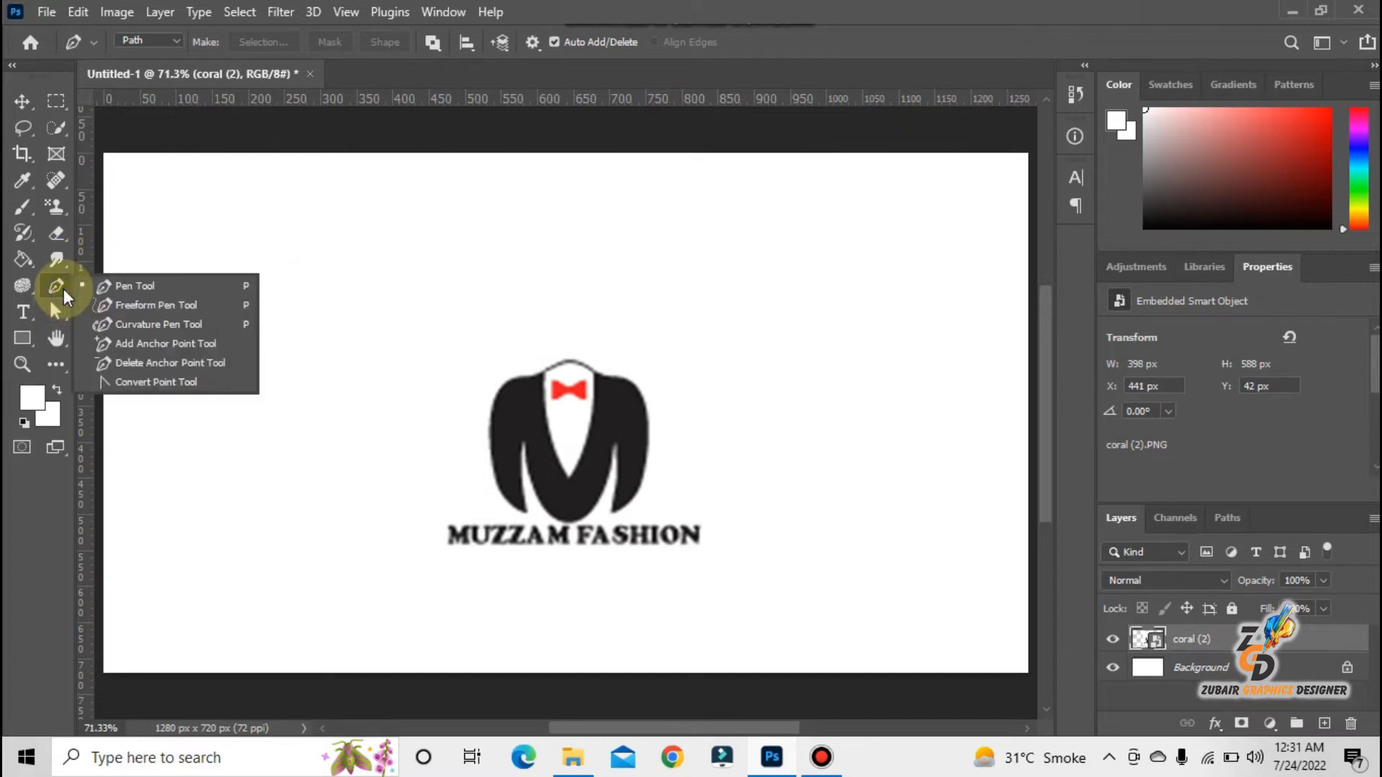
{"action": "left_click", "coordinate": [124, 305]}
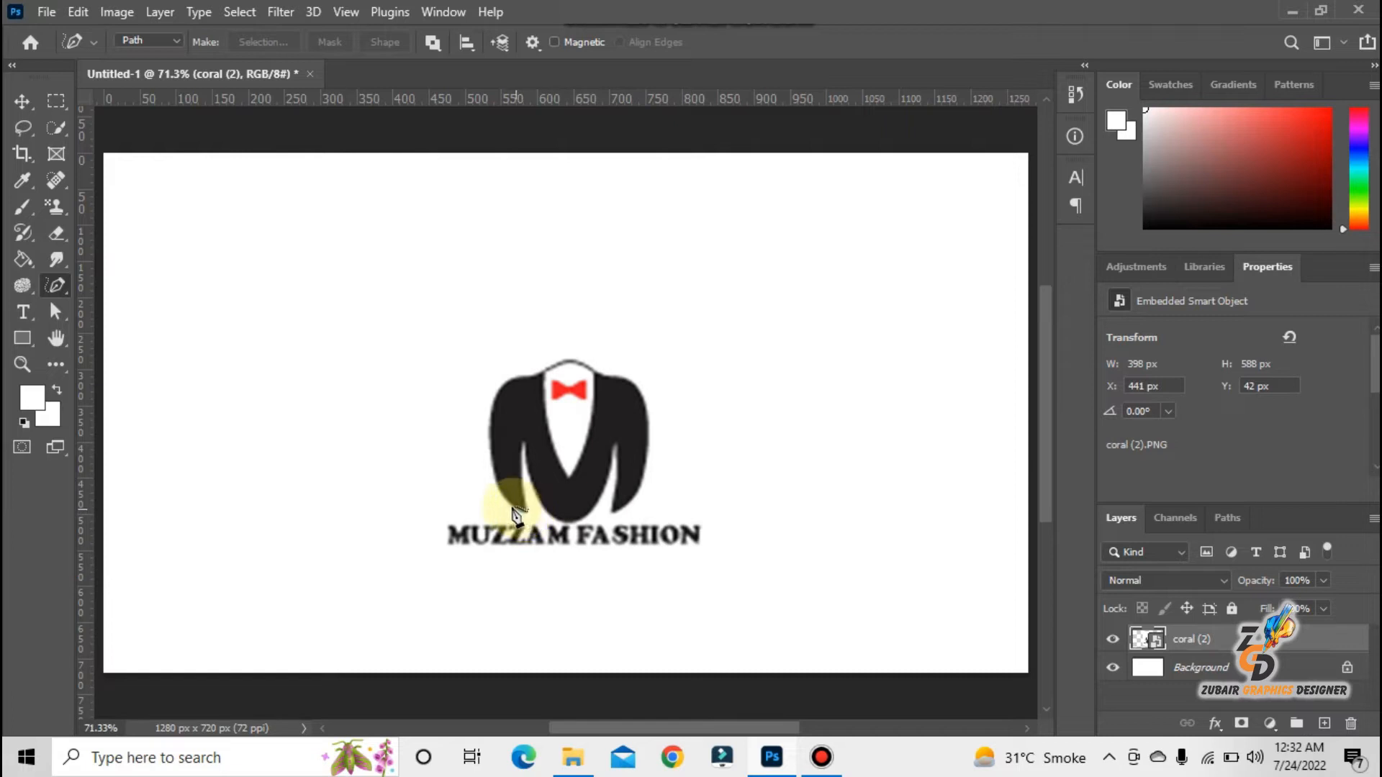
{"action": "mouse_move", "coordinate": [498, 487]}
{"action": "left_mouse_down"}
{"action": "mouse_move", "coordinate": [486, 420]}
{"action": "mouse_move", "coordinate": [504, 383]}
{"action": "mouse_move", "coordinate": [582, 356]}
{"action": "mouse_move", "coordinate": [645, 384]}
{"action": "mouse_move", "coordinate": [656, 408]}
{"action": "mouse_move", "coordinate": [634, 503]}
{"action": "mouse_move", "coordinate": [611, 515]}
{"action": "mouse_move", "coordinate": [618, 446]}
{"action": "mouse_move", "coordinate": [582, 520]}
{"action": "mouse_move", "coordinate": [539, 507]}
{"action": "mouse_move", "coordinate": [556, 514]}
{"action": "mouse_move", "coordinate": [519, 456]}
{"action": "mouse_move", "coordinate": [523, 511]}
{"action": "left_mouse_up"}
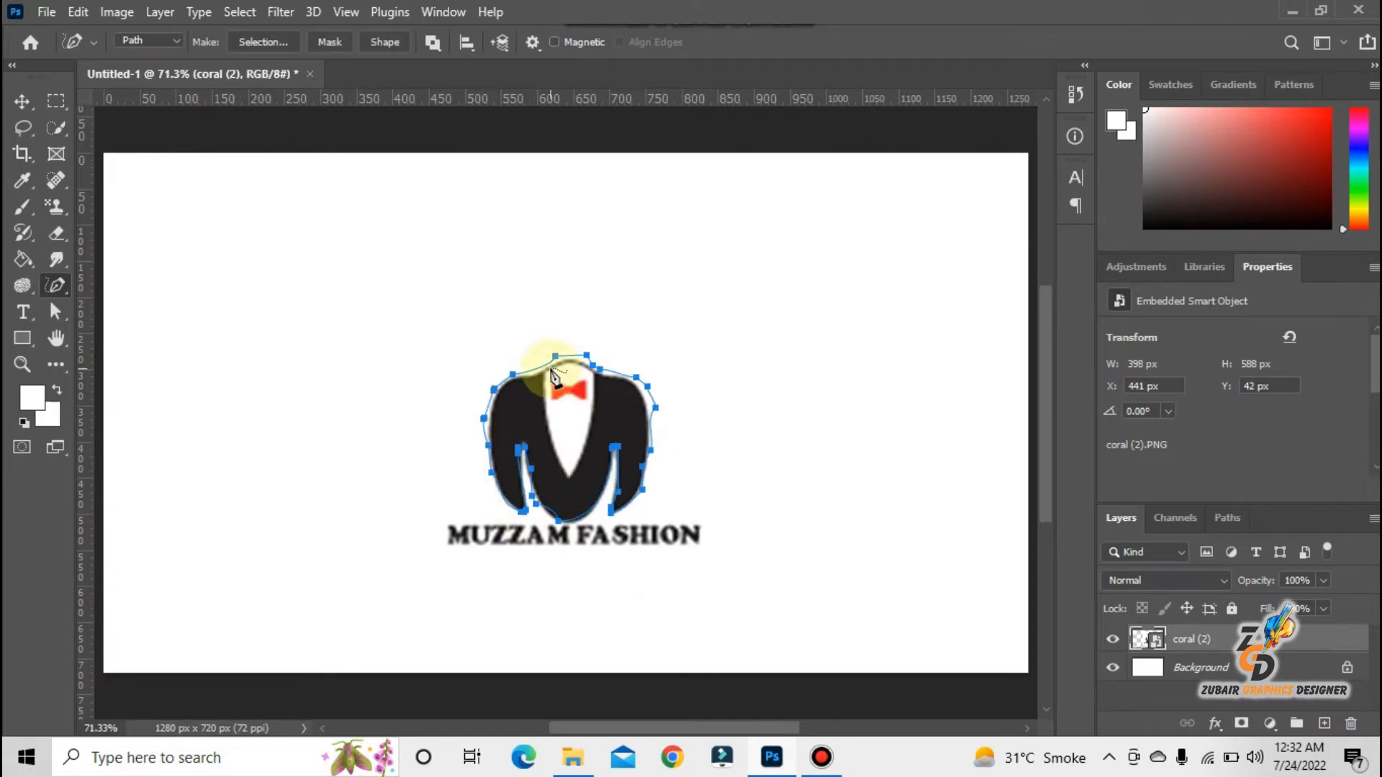
{"action": "left_click", "coordinate": [1113, 640]}
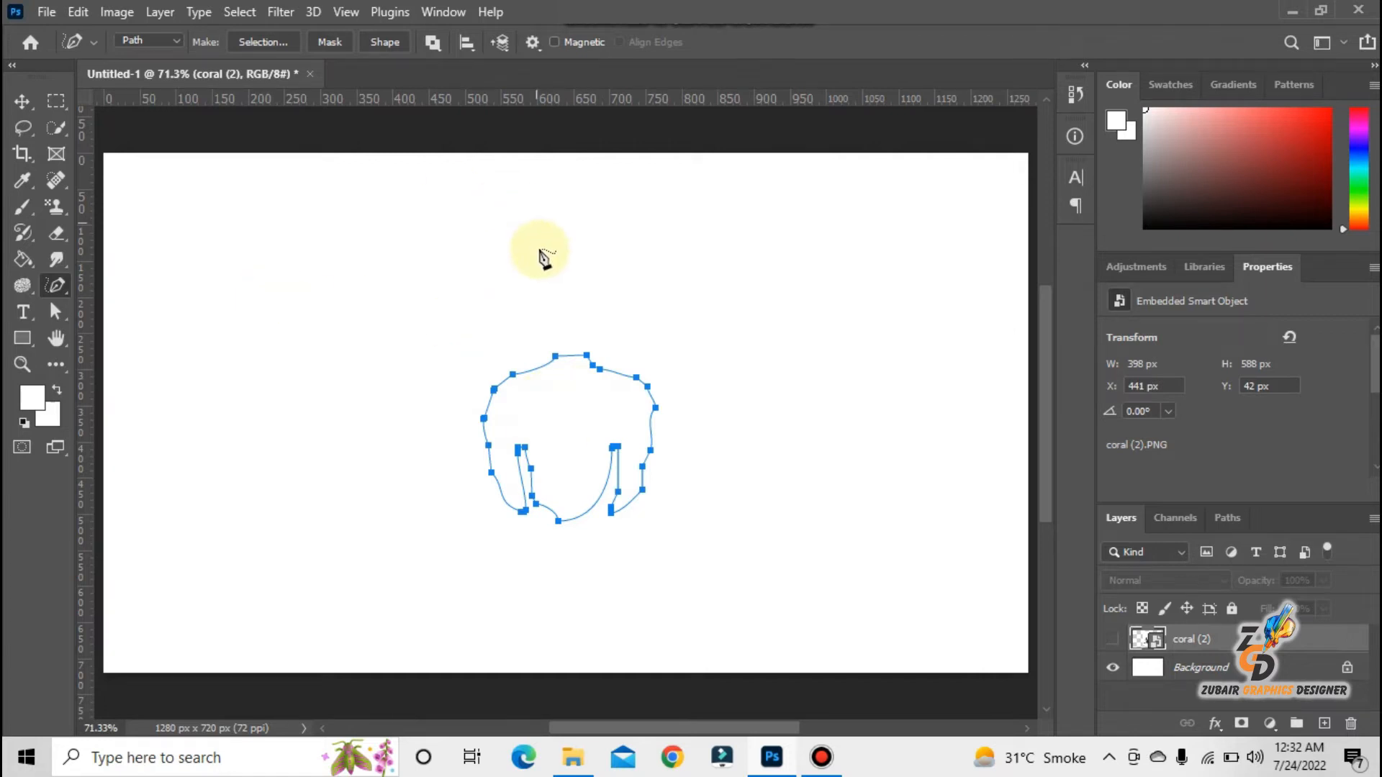
Step: Rasterize the coral (2) smart object for painting with the Brush and show its layer again
{"action": "left_click", "coordinate": [22, 207]}
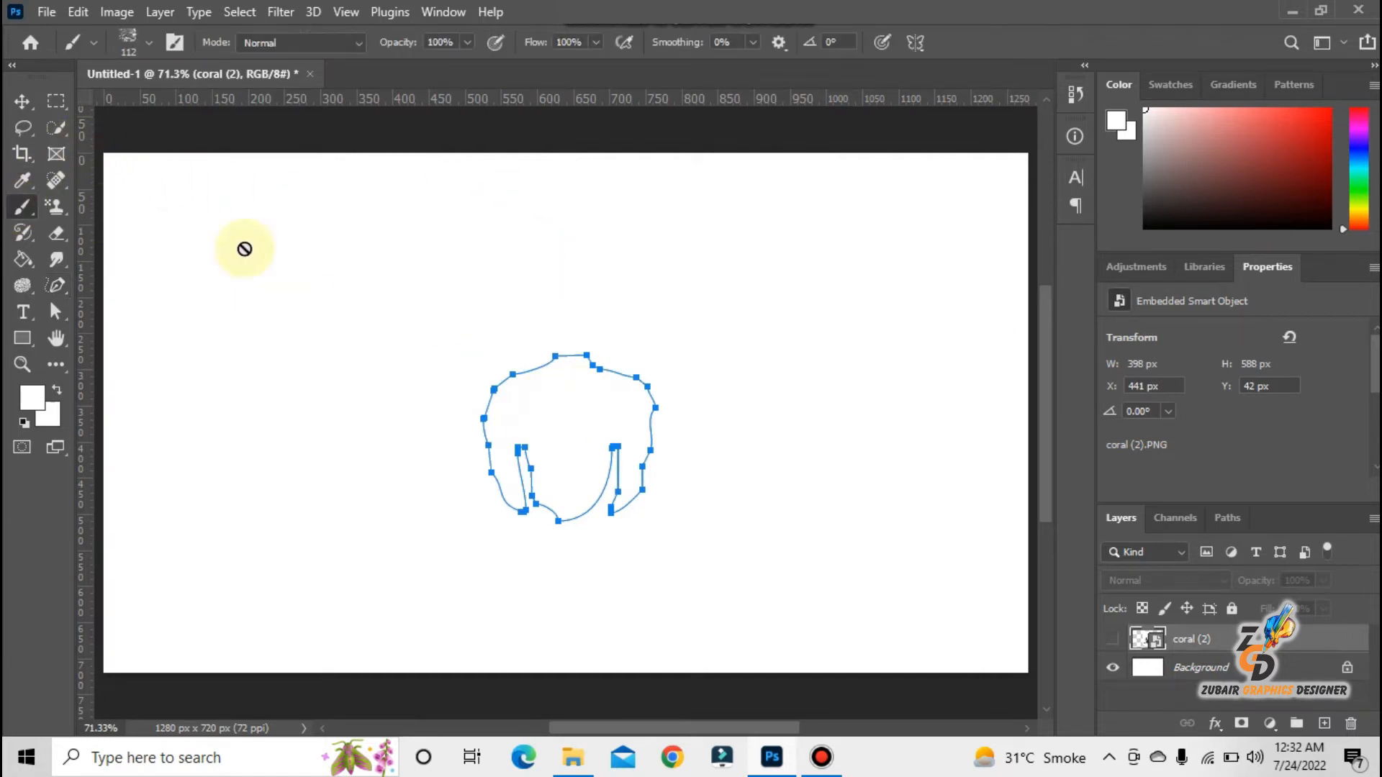
{"action": "left_click", "coordinate": [533, 388]}
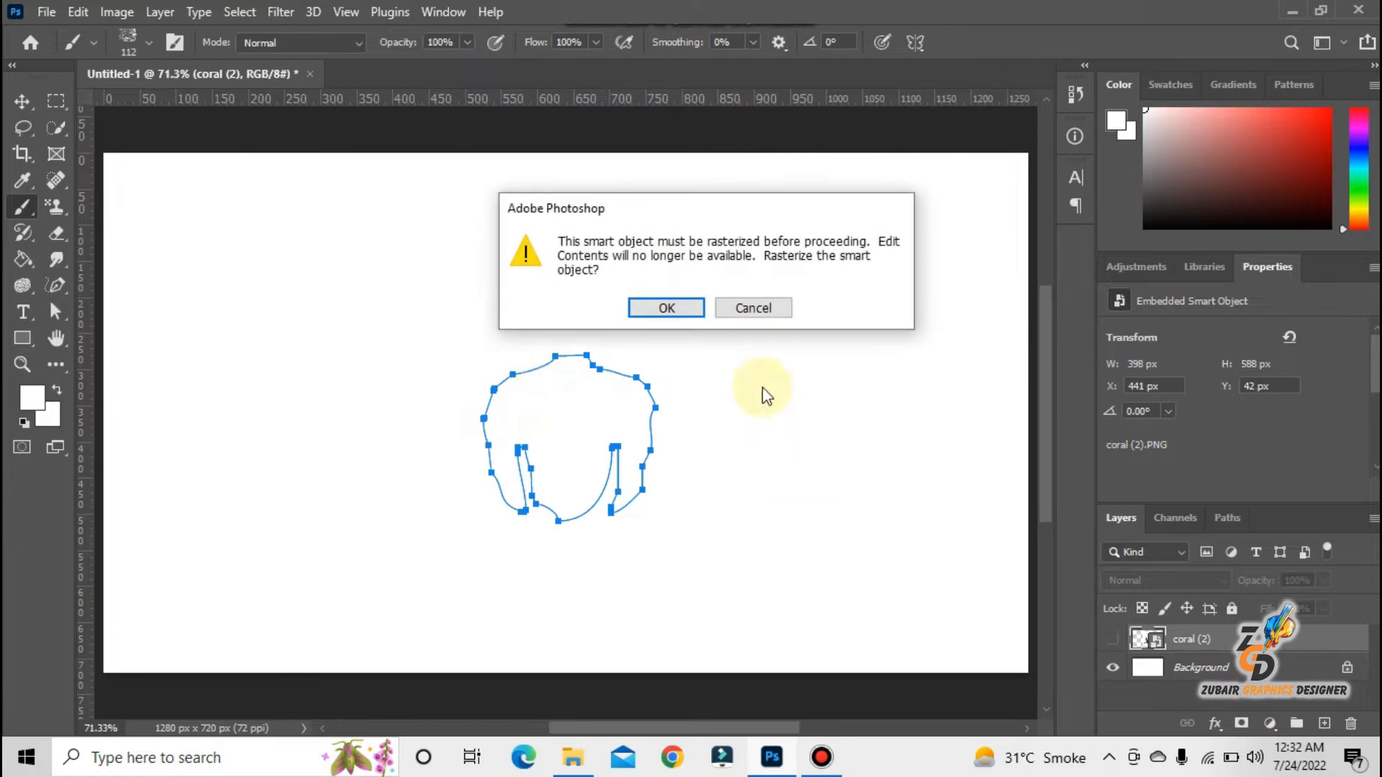
{"action": "left_click", "coordinate": [678, 306]}
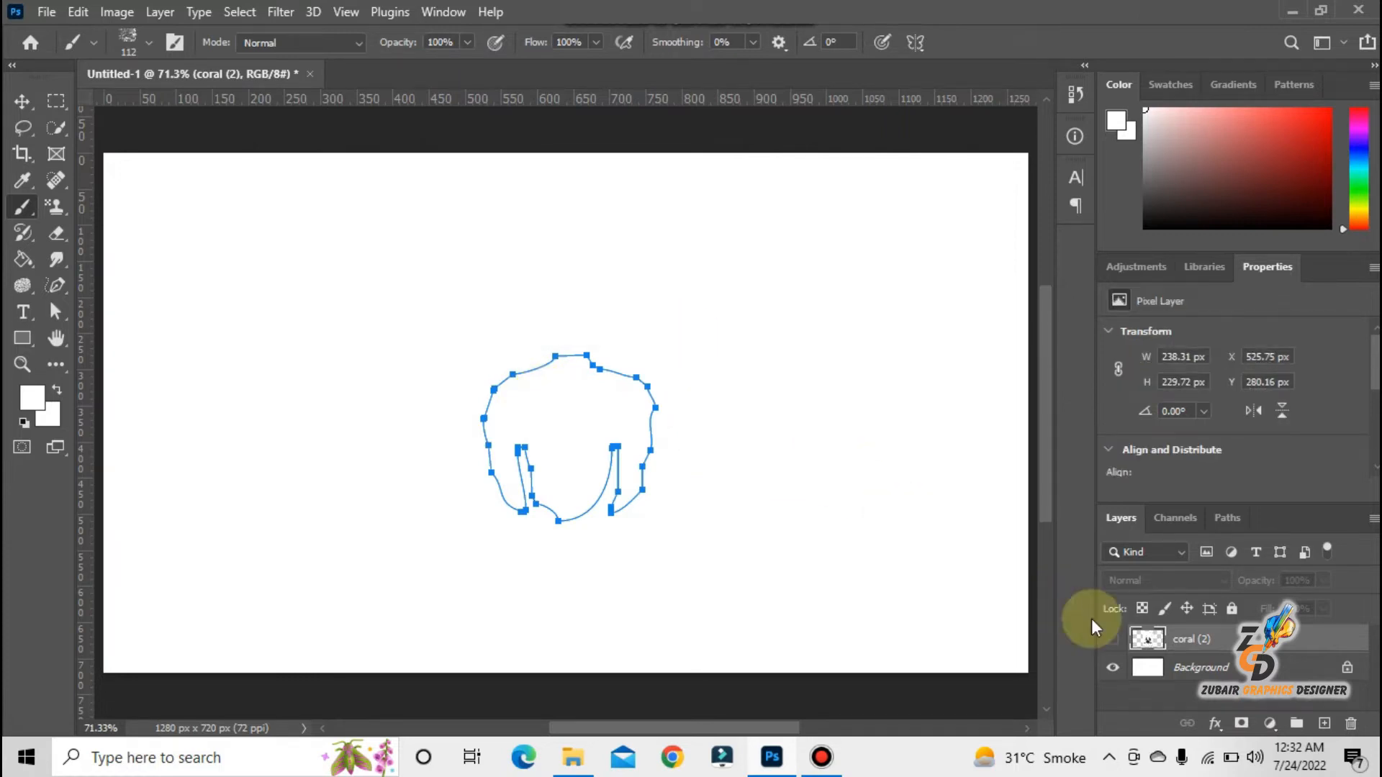
{"action": "left_click", "coordinate": [1112, 641]}
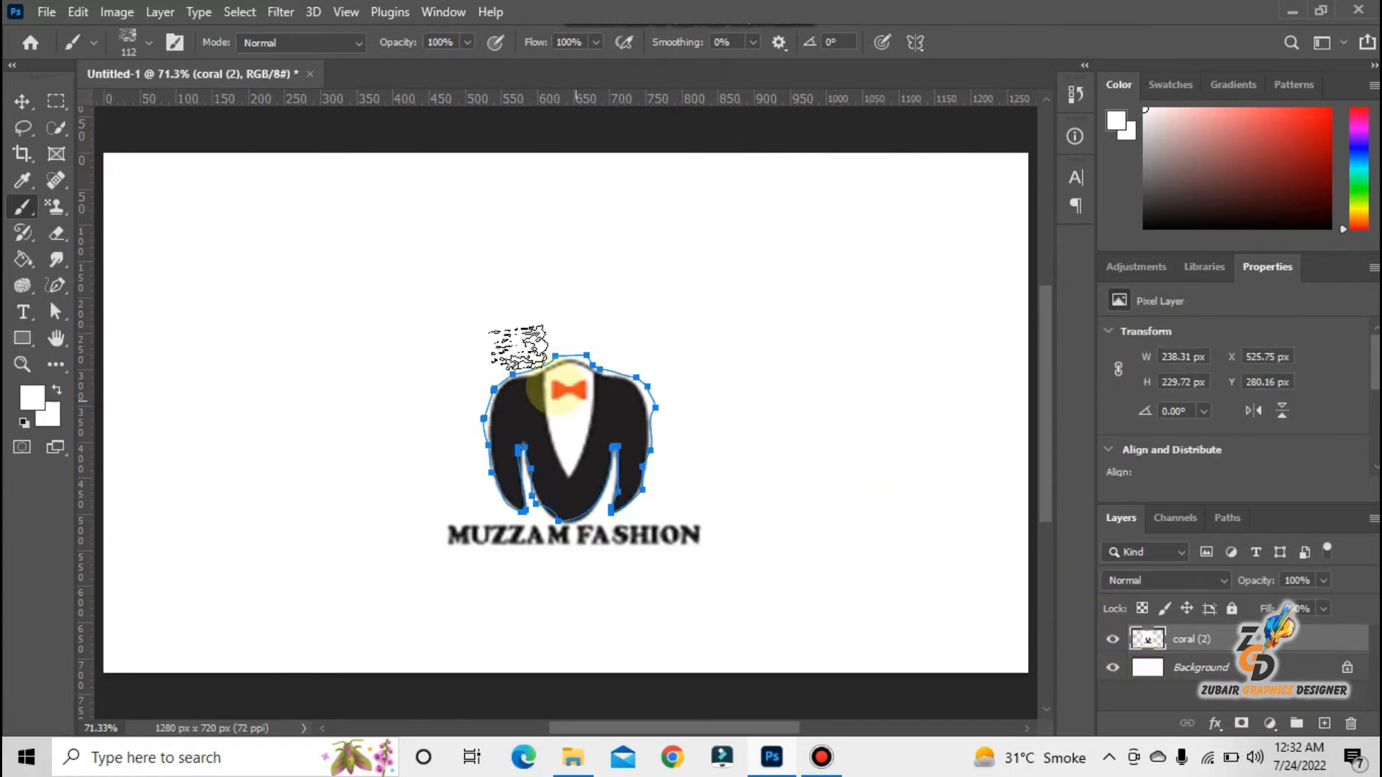
Step: Switch the brush to the Hard Round preset and try a white stroke across the suit, undoing the stroke
{"action": "left_click", "coordinate": [149, 42]}
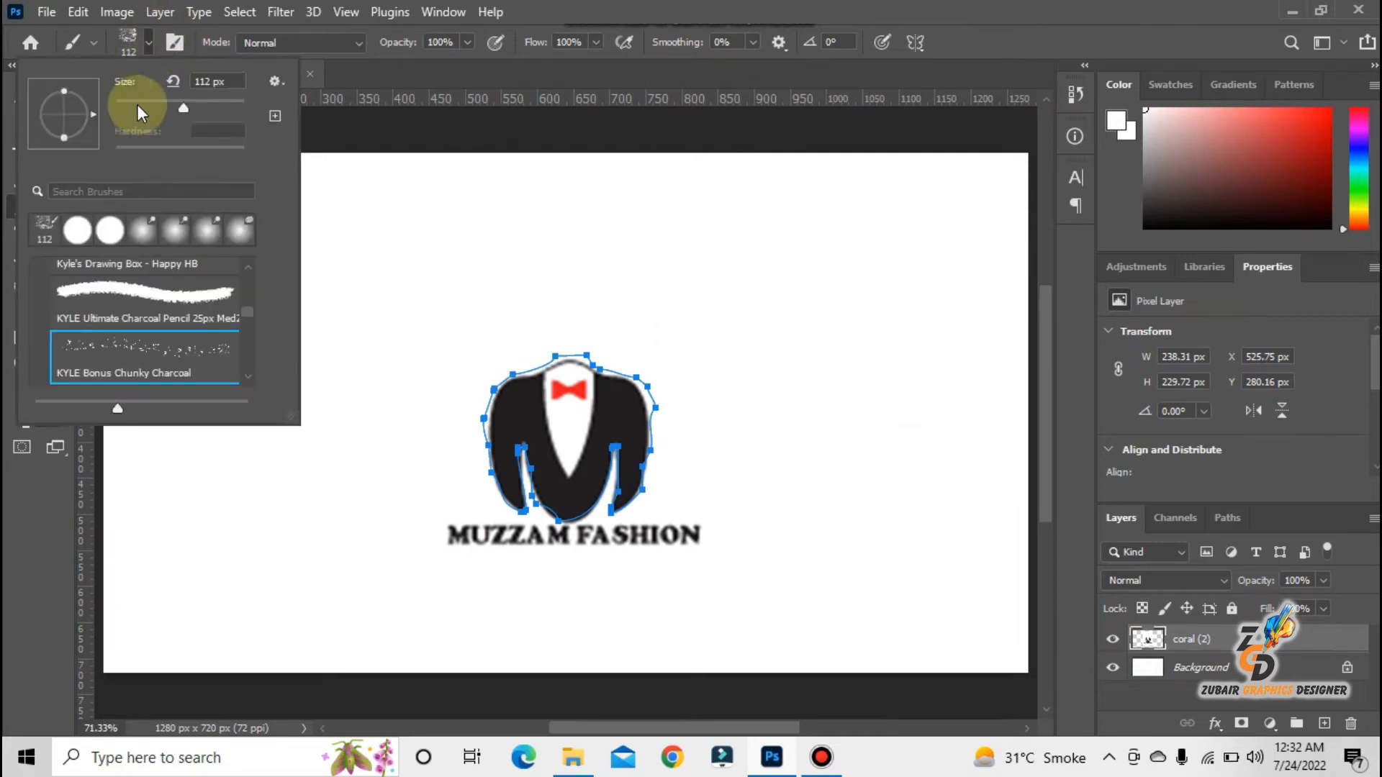
{"action": "left_click", "coordinate": [80, 237]}
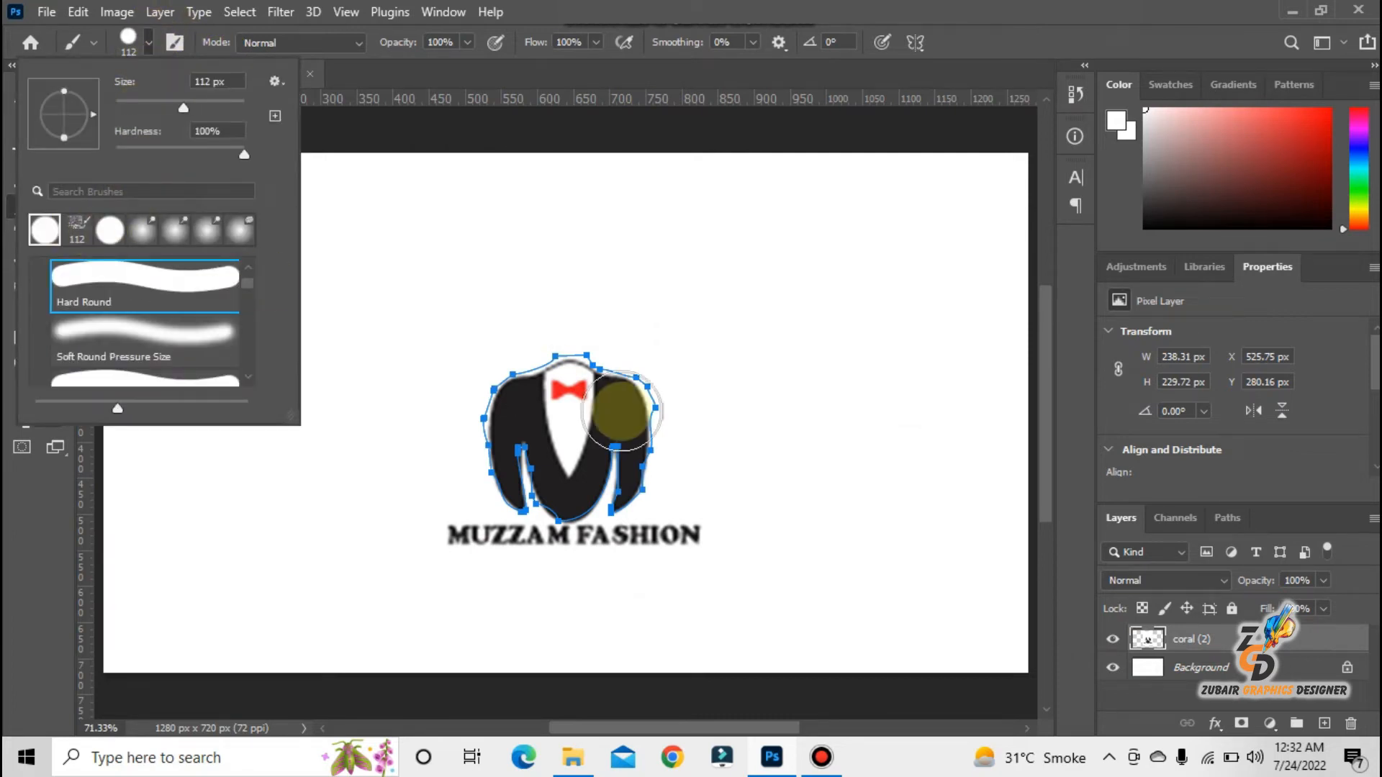
{"action": "mouse_move", "coordinate": [612, 407]}
{"action": "left_mouse_down"}
{"action": "mouse_move", "coordinate": [537, 388]}
{"action": "mouse_move", "coordinate": [586, 358]}
{"action": "mouse_move", "coordinate": [481, 442]}
{"action": "mouse_move", "coordinate": [507, 461]}
{"action": "left_mouse_up"}
{"action": "key", "text": "ctrl+z"}
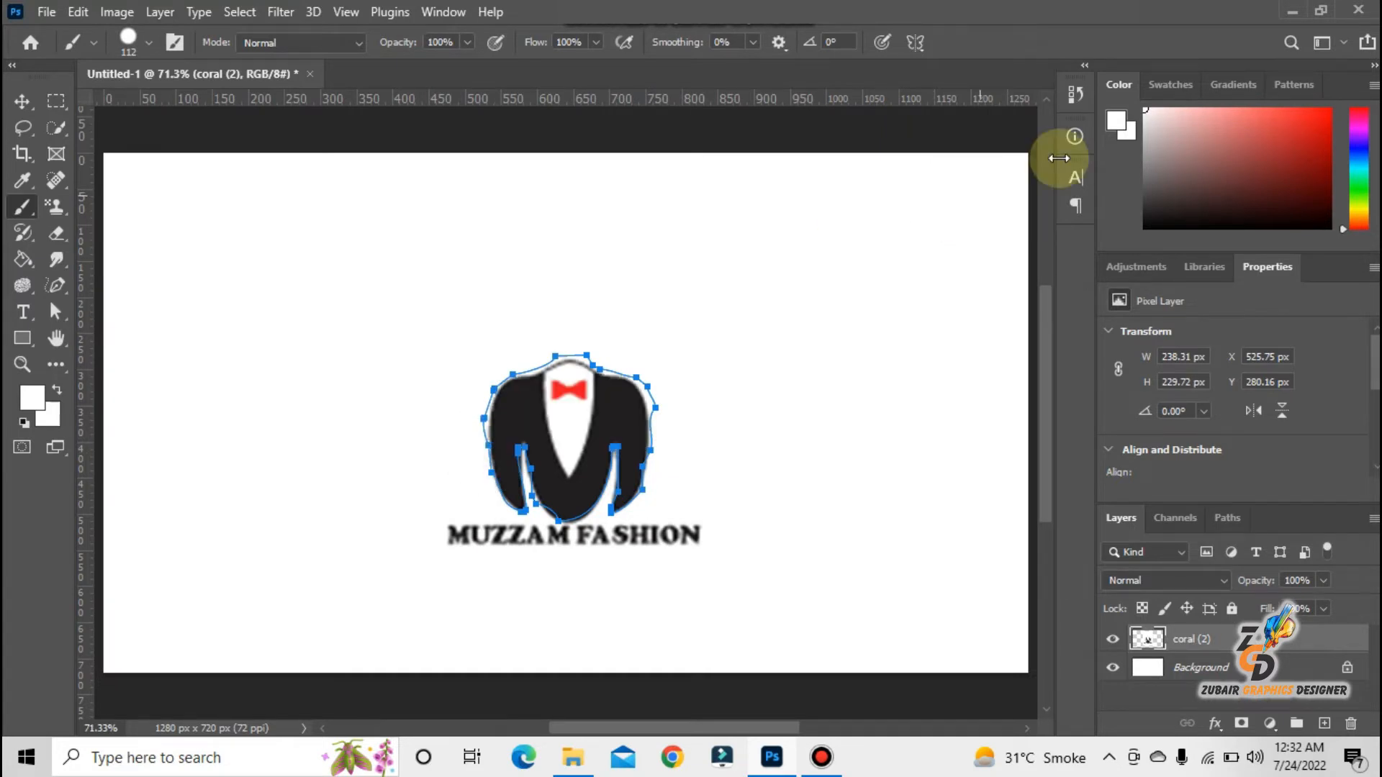
Step: Set the foreground color to bright red and try painting over the suit without a selection, undoing the paint
{"action": "left_click_drag", "start_coordinate": [1237, 158], "coordinate": [1329, 112]}
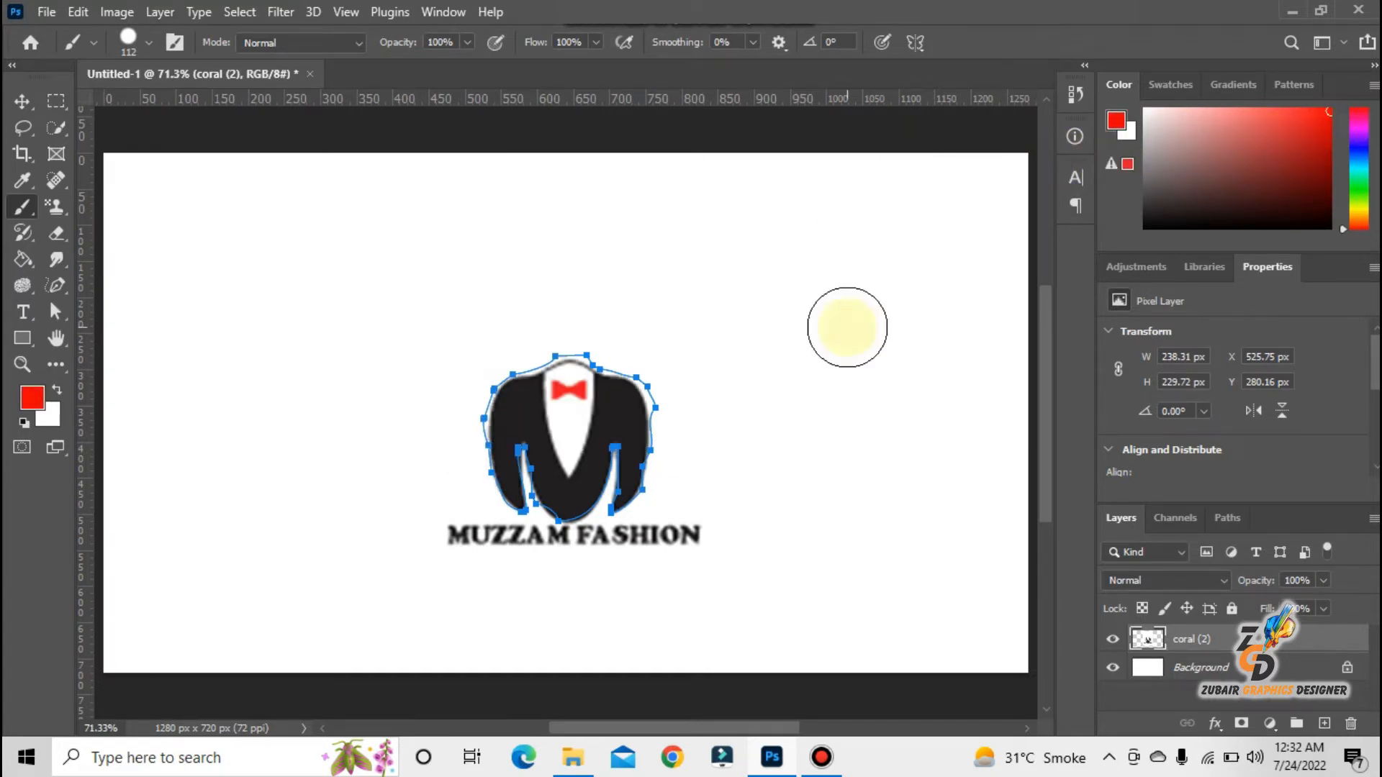
{"action": "left_click", "coordinate": [626, 475]}
{"action": "mouse_move", "coordinate": [628, 473]}
{"action": "left_mouse_down"}
{"action": "mouse_move", "coordinate": [624, 429]}
{"action": "mouse_move", "coordinate": [598, 413]}
{"action": "mouse_move", "coordinate": [527, 423]}
{"action": "mouse_move", "coordinate": [570, 395]}
{"action": "mouse_move", "coordinate": [512, 383]}
{"action": "left_mouse_up"}
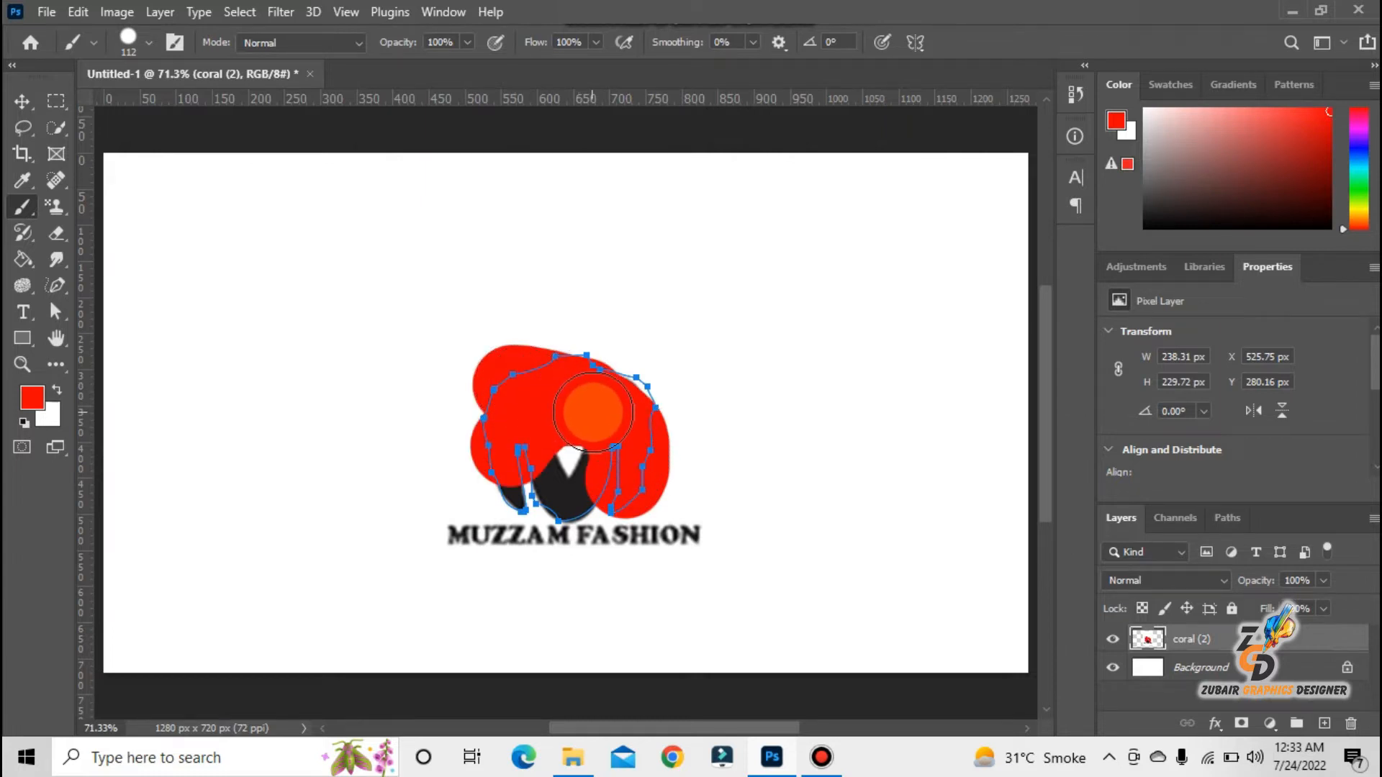
{"action": "left_click_drag", "start_coordinate": [502, 433], "coordinate": [526, 417]}
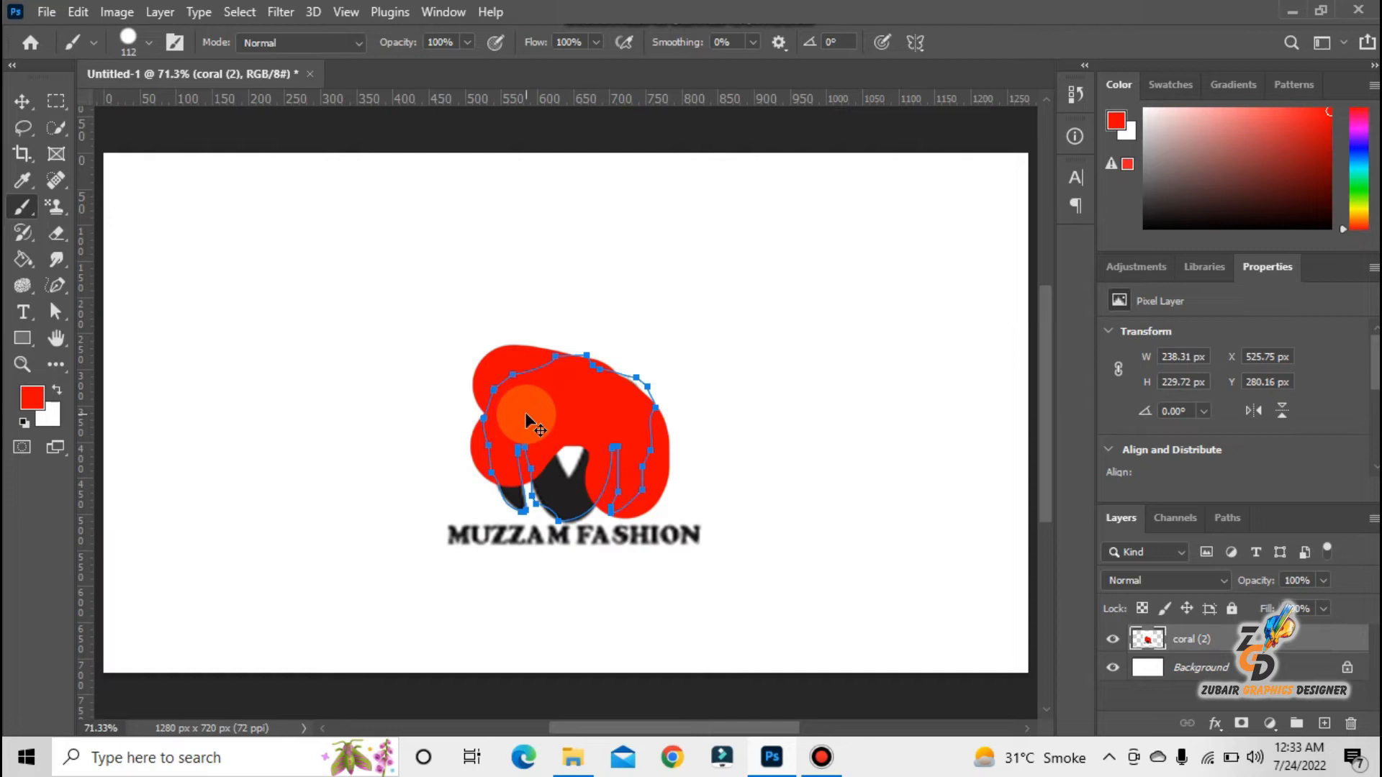
{"action": "key", "text": "ctrl+z"}
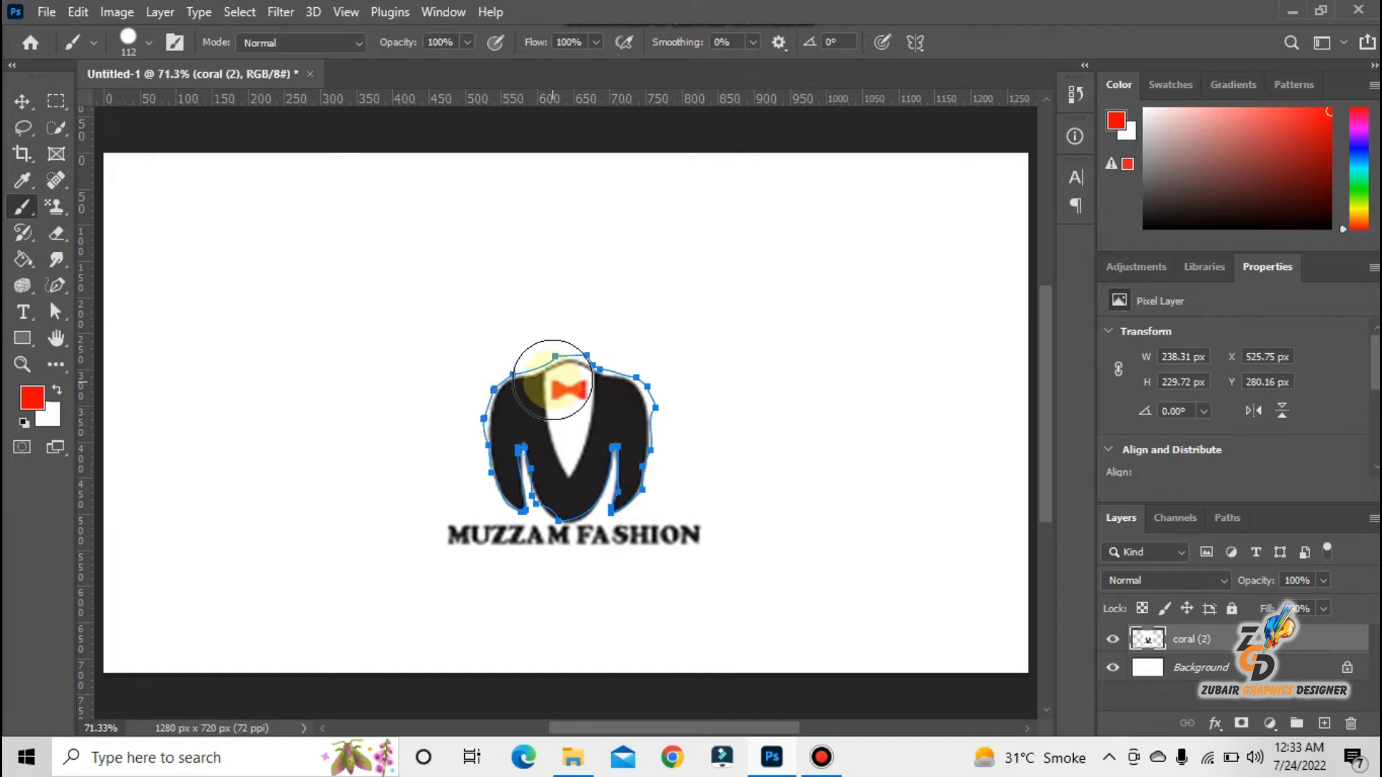
Step: Make a new anti-aliased selection with a 1-pixel feather from the suit path and paint the selected area red
{"action": "left_click", "coordinate": [64, 290]}
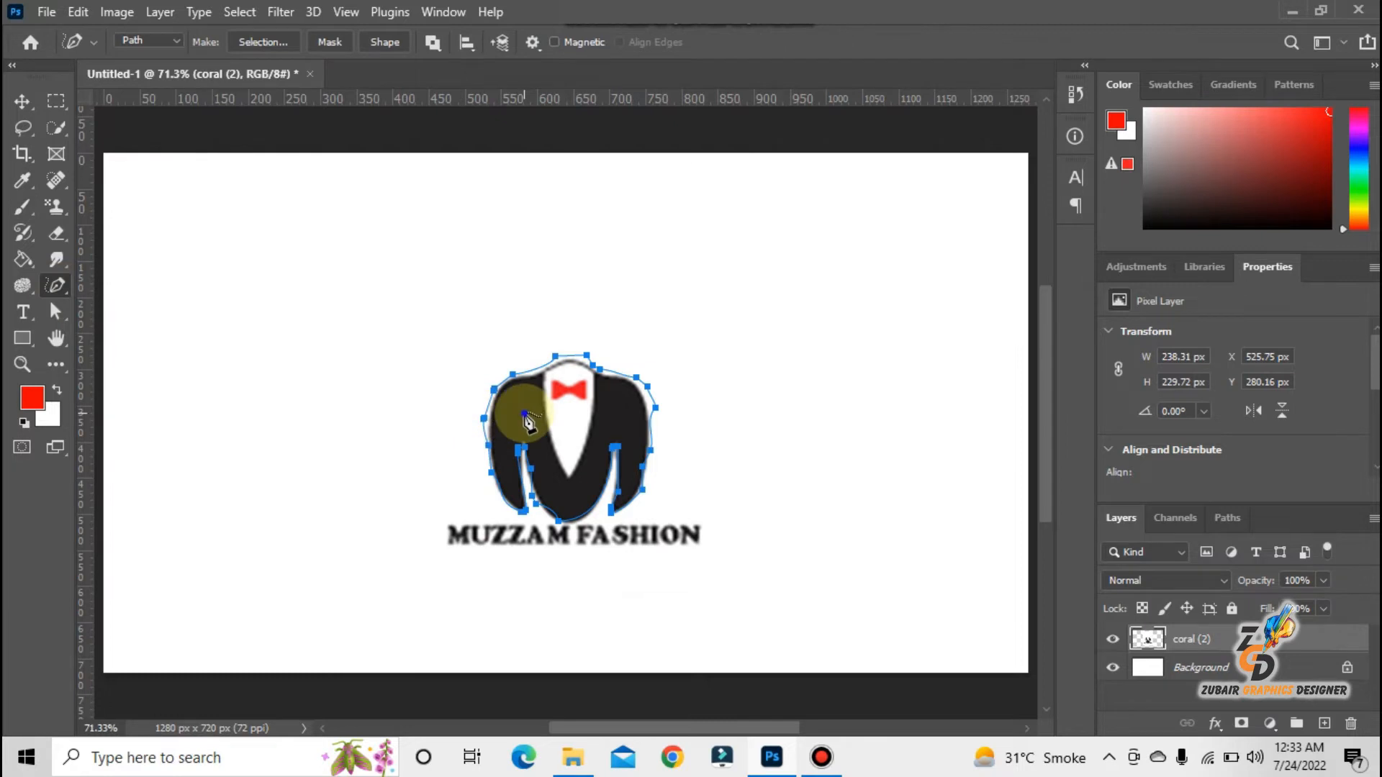
{"action": "right_click", "coordinate": [526, 416]}
{"action": "left_click", "coordinate": [626, 366]}
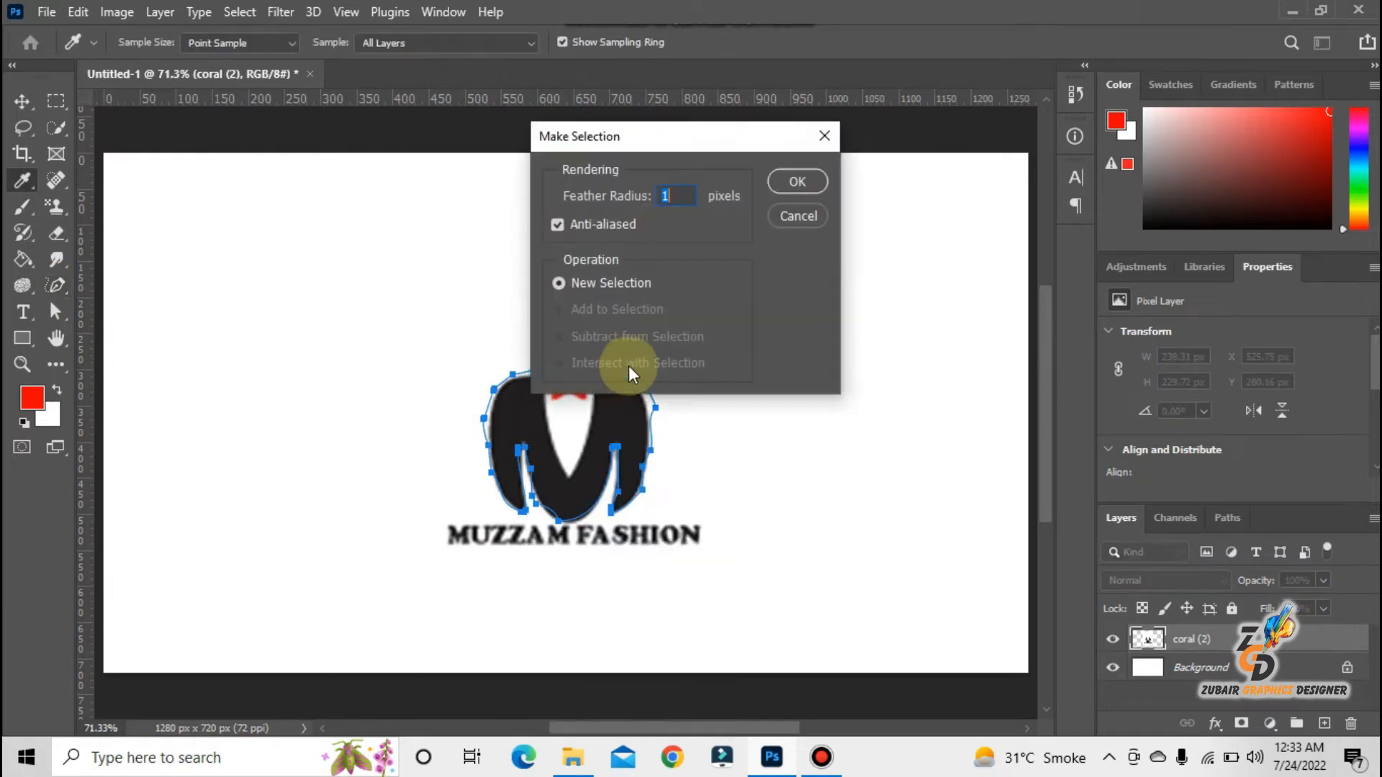
{"action": "left_click", "coordinate": [781, 182]}
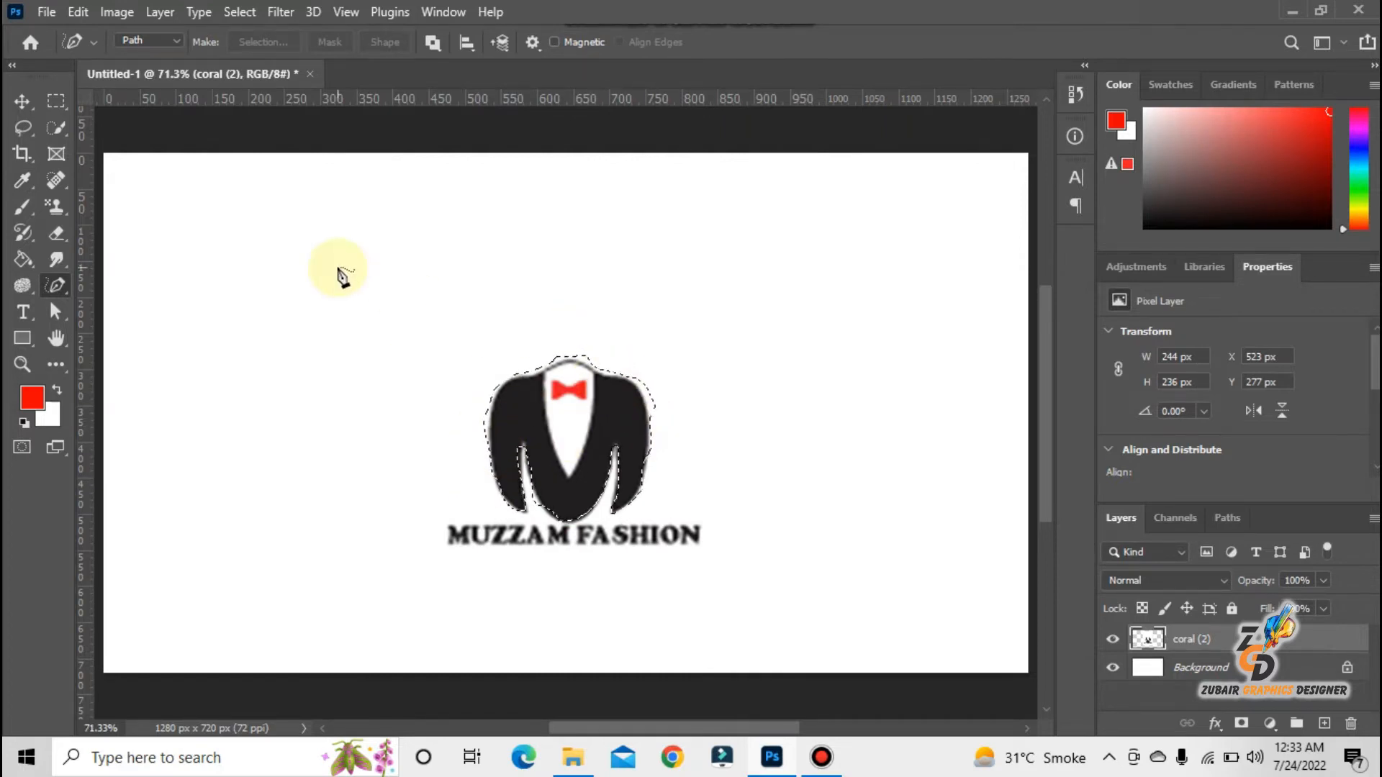
{"action": "left_click", "coordinate": [22, 207]}
{"action": "mouse_move", "coordinate": [535, 354]}
{"action": "left_mouse_down"}
{"action": "mouse_move", "coordinate": [556, 388]}
{"action": "mouse_move", "coordinate": [616, 409]}
{"action": "mouse_move", "coordinate": [669, 461]}
{"action": "mouse_move", "coordinate": [665, 479]}
{"action": "mouse_move", "coordinate": [594, 453]}
{"action": "mouse_move", "coordinate": [655, 512]}
{"action": "mouse_move", "coordinate": [578, 475]}
{"action": "mouse_move", "coordinate": [642, 462]}
{"action": "mouse_move", "coordinate": [450, 457]}
{"action": "mouse_move", "coordinate": [577, 398]}
{"action": "mouse_move", "coordinate": [514, 497]}
{"action": "mouse_move", "coordinate": [508, 447]}
{"action": "mouse_move", "coordinate": [657, 510]}
{"action": "mouse_move", "coordinate": [626, 480]}
{"action": "mouse_move", "coordinate": [587, 496]}
{"action": "mouse_move", "coordinate": [662, 431]}
{"action": "mouse_move", "coordinate": [441, 409]}
{"action": "mouse_move", "coordinate": [637, 409]}
{"action": "mouse_move", "coordinate": [722, 455]}
{"action": "mouse_move", "coordinate": [617, 499]}
{"action": "mouse_move", "coordinate": [694, 463]}
{"action": "mouse_move", "coordinate": [604, 435]}
{"action": "left_mouse_up"}
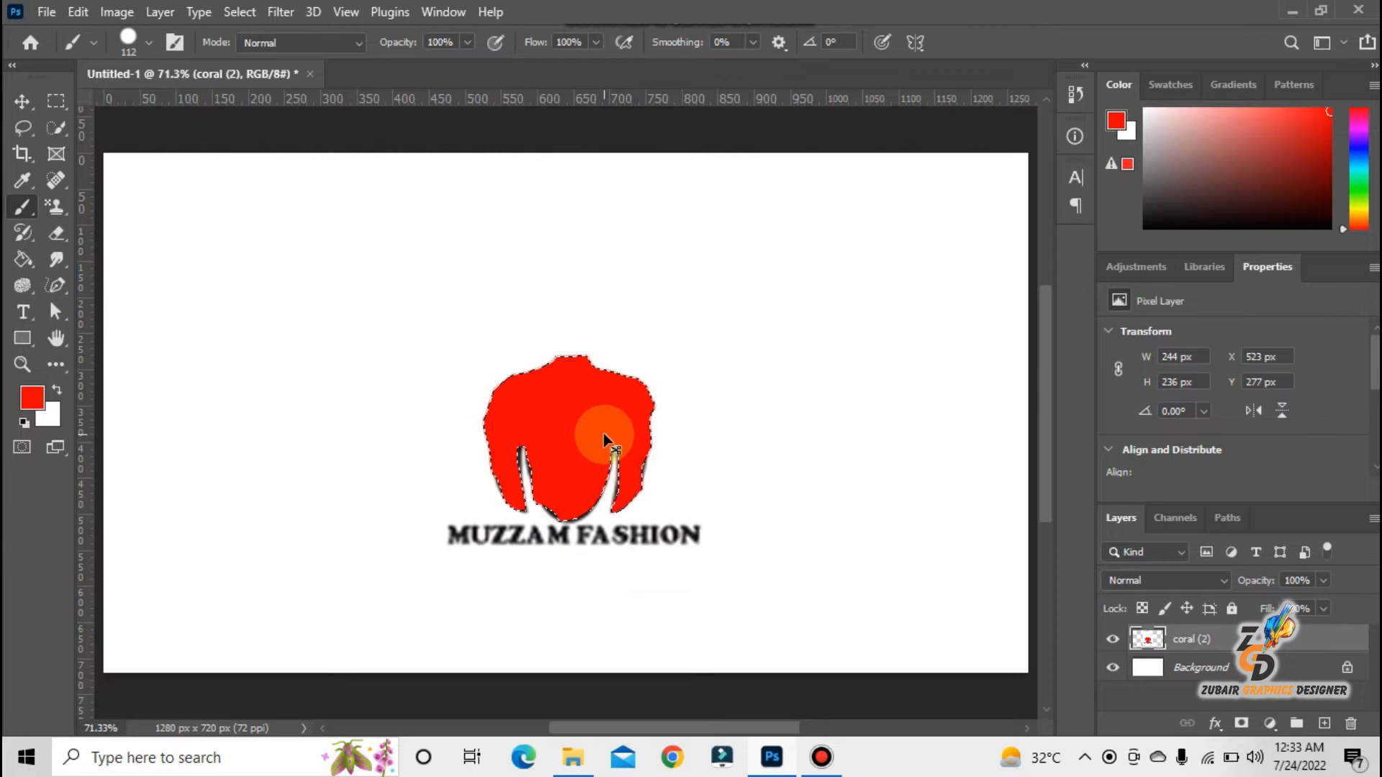
Step: Undo the red paint, the selection, the rasterizing and the freeform path around the suit
{"action": "key", "text": "ctrl+z"}
{"action": "key", "text": "ctrl+z"}
{"action": "key", "text": "ctrl+z"}
{"action": "key", "text": "ctrl+z"}
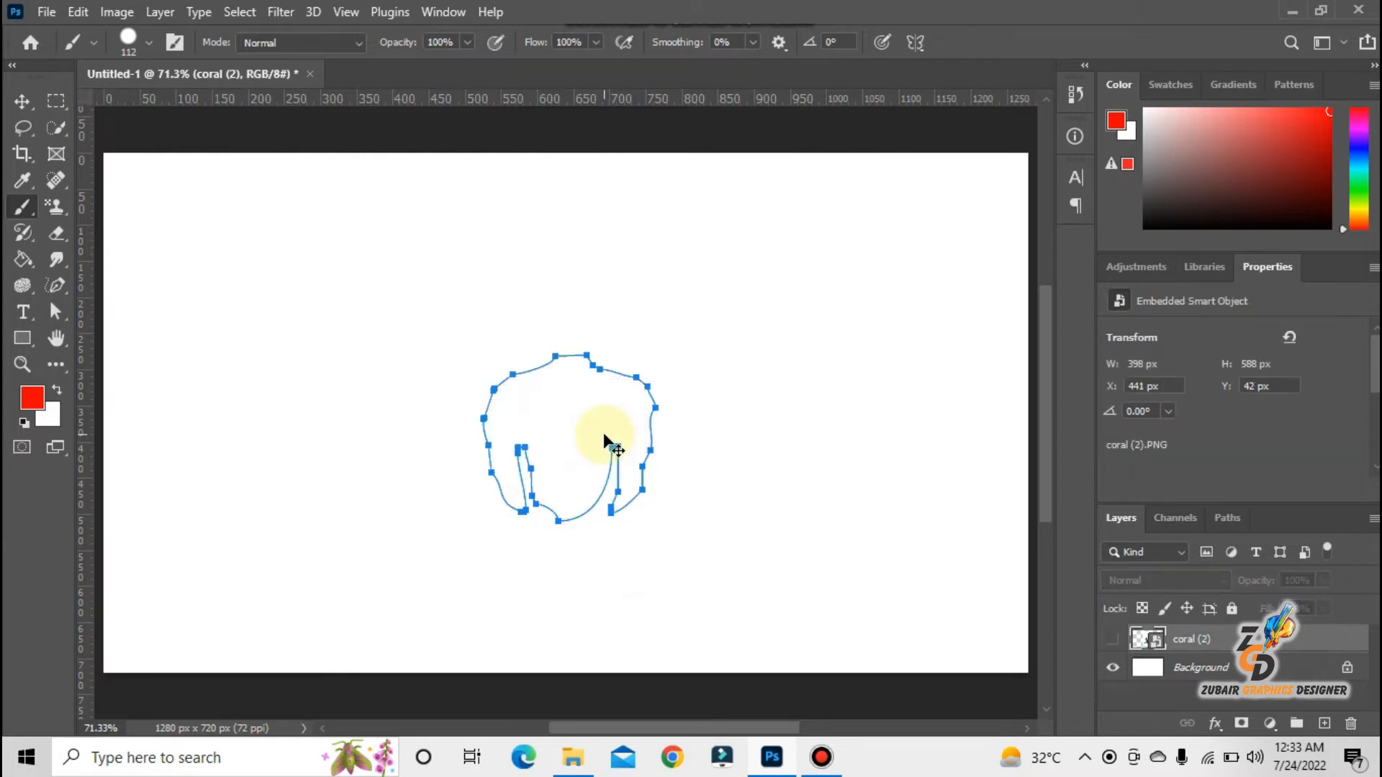
{"action": "key", "text": "ctrl+z"}
{"action": "key", "text": "ctrl+z"}
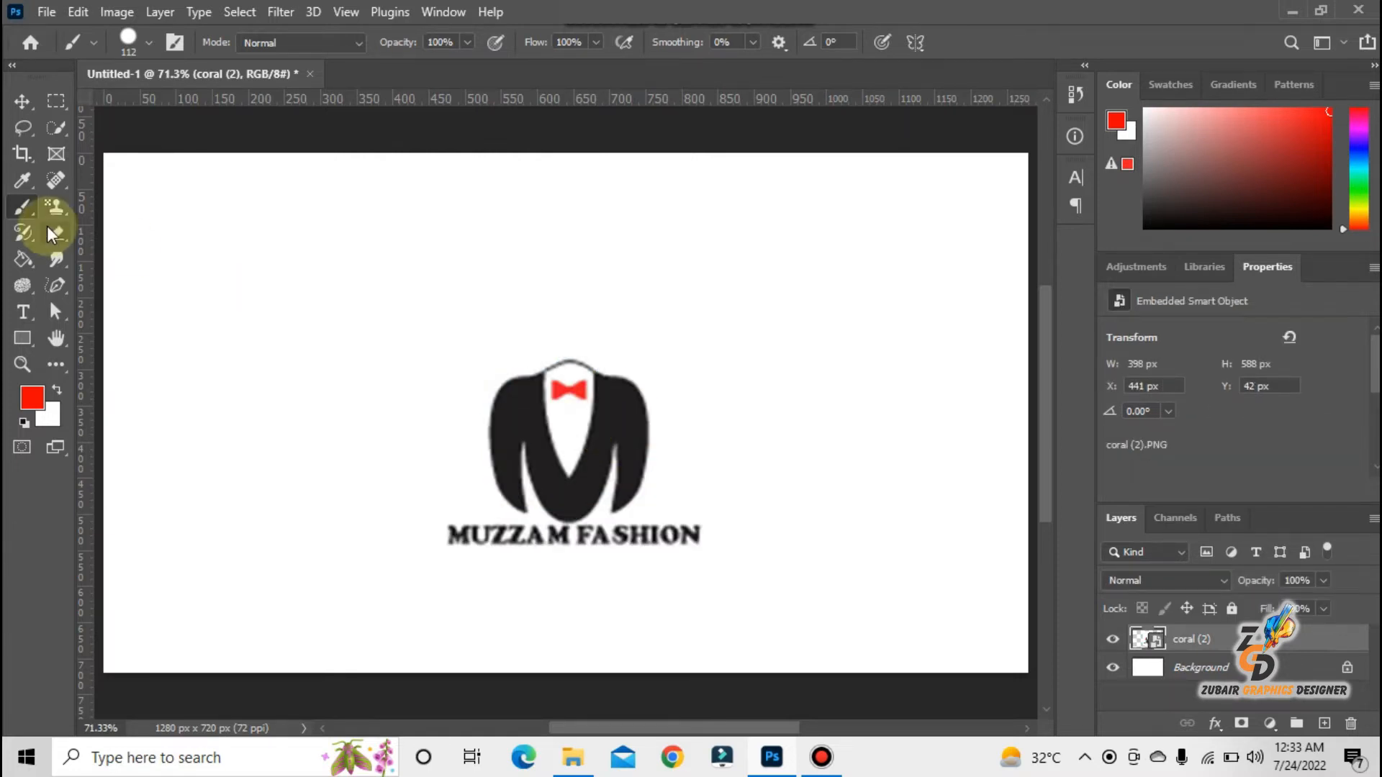
Step: Trace the suit's outer contour with the Curvature Pen tool from the left sleeve tip over both shoulders to the right sleeve tip
{"action": "left_click", "coordinate": [53, 281]}
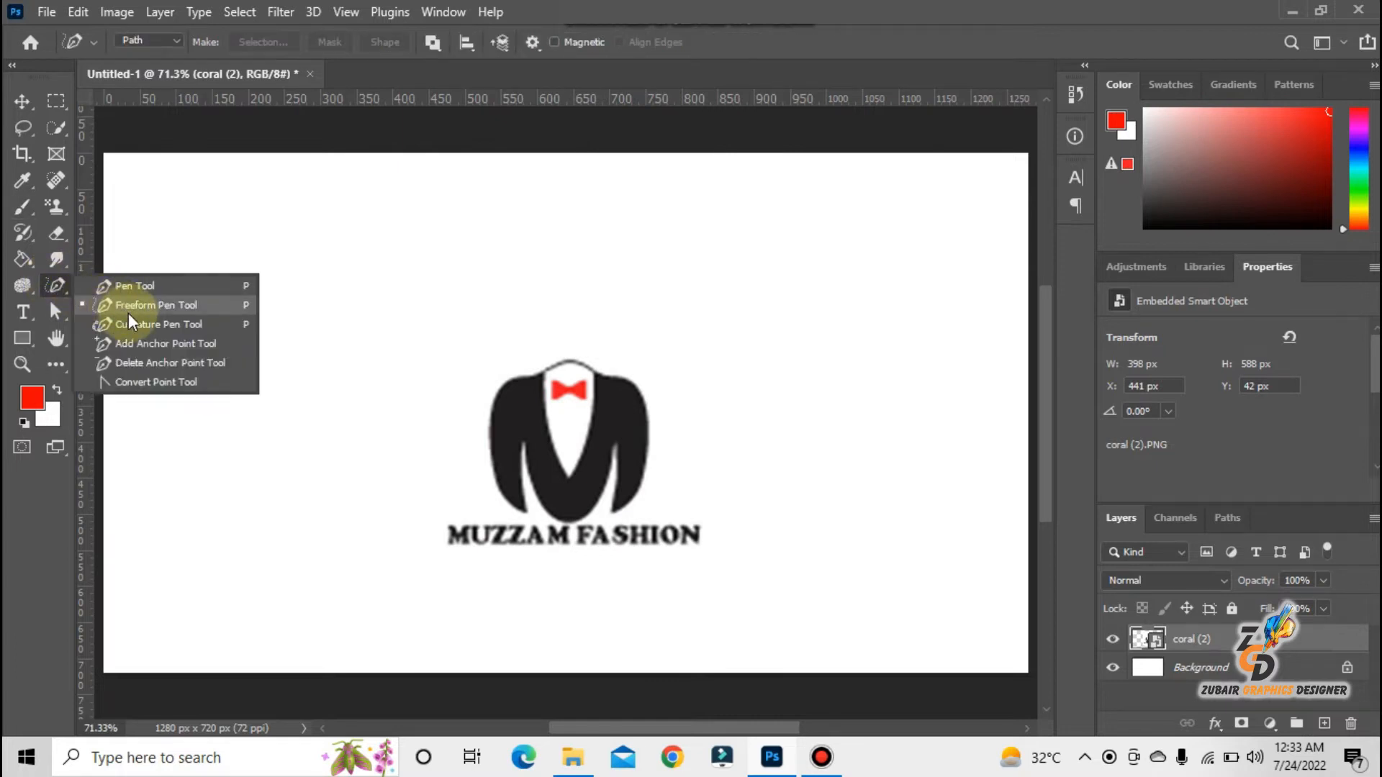
{"action": "left_click", "coordinate": [137, 324]}
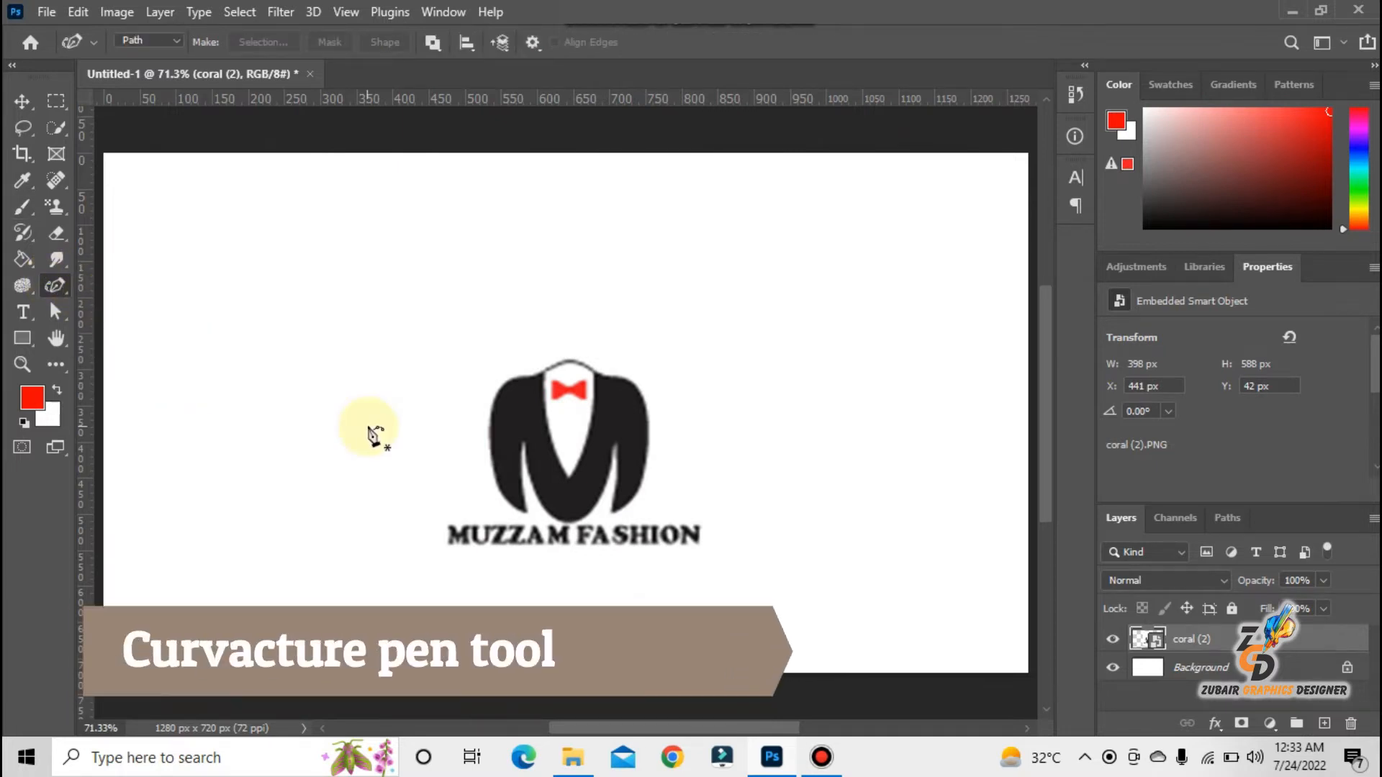
{"action": "left_click", "coordinate": [526, 510]}
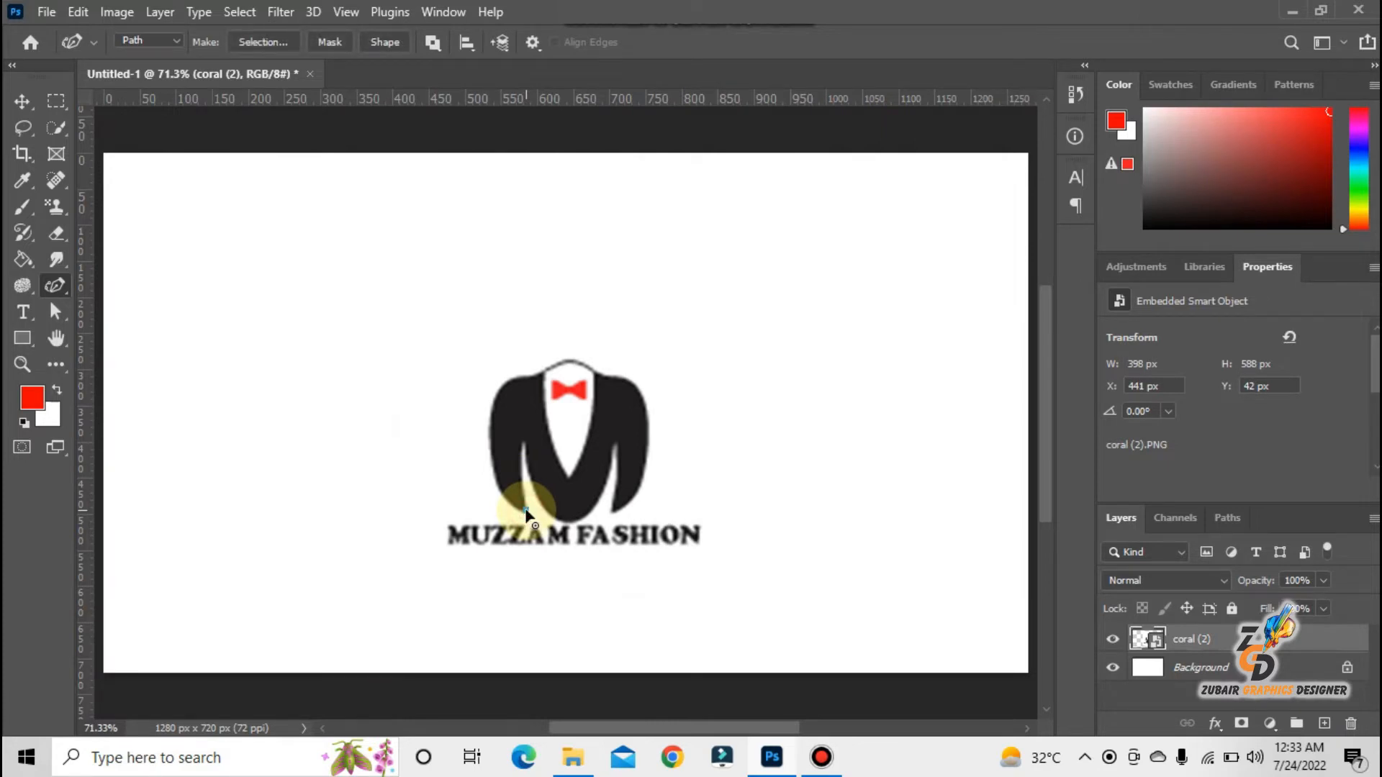
{"action": "left_click", "coordinate": [490, 414]}
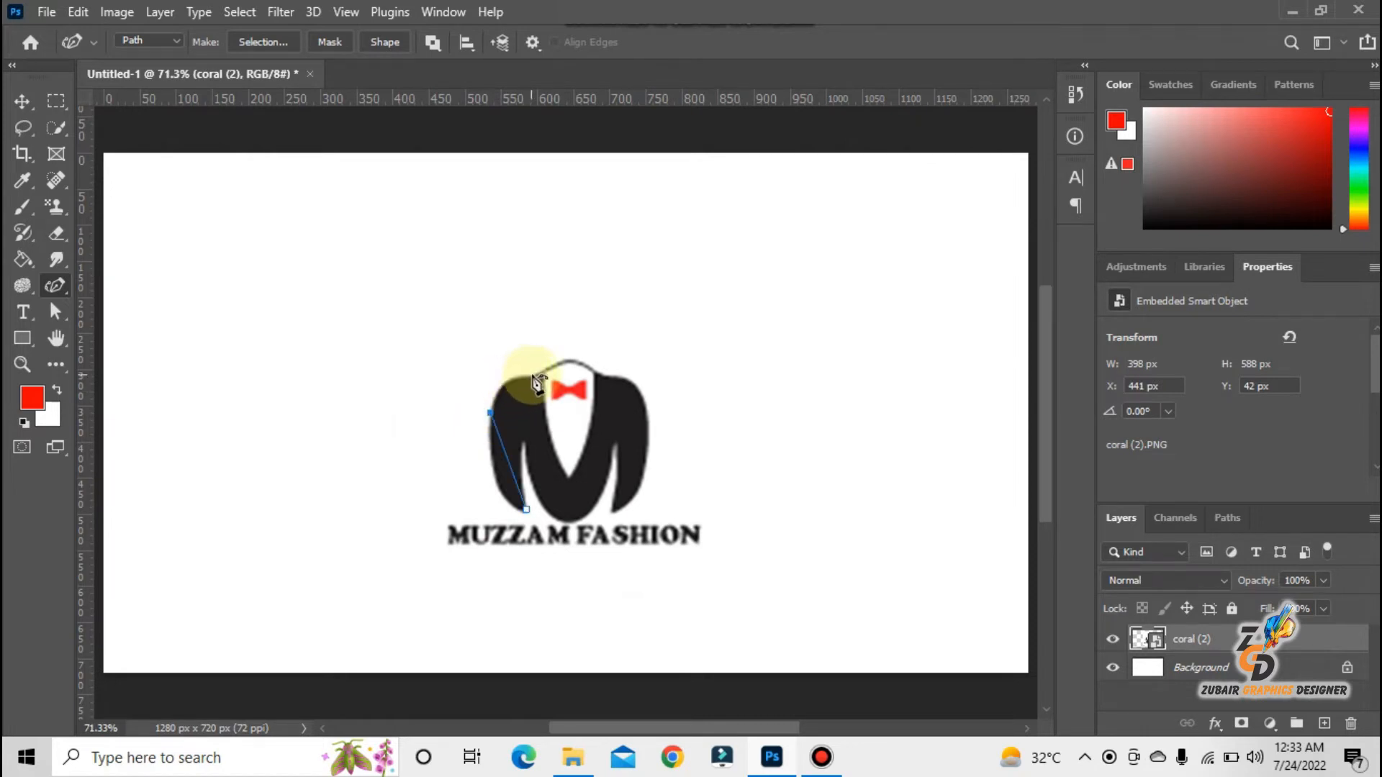
{"action": "left_click", "coordinate": [533, 377]}
{"action": "left_click", "coordinate": [603, 375]}
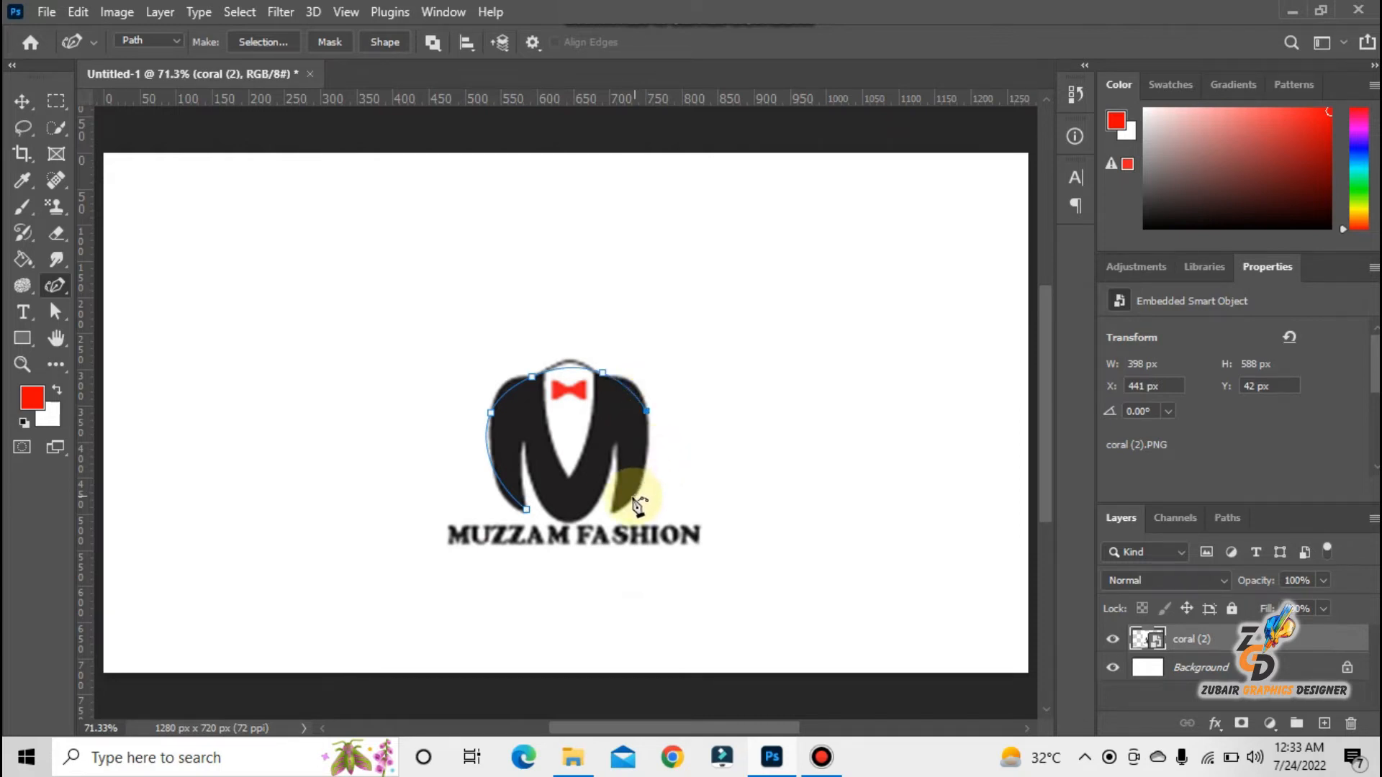
{"action": "left_click", "coordinate": [614, 510]}
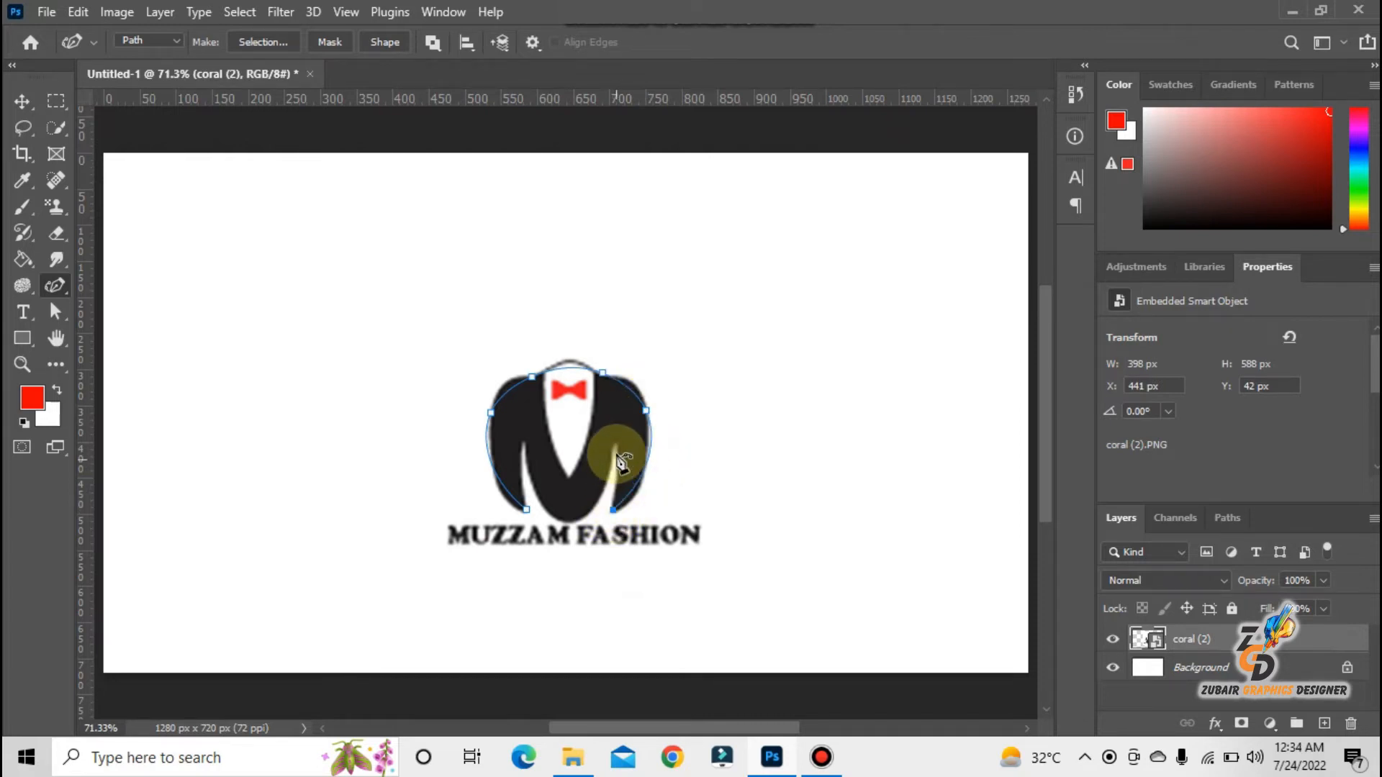
Step: Continue the curved path through the right sleeve gap, the suit's bottom edge and the left sleeve gap, and close it
{"action": "left_click", "coordinate": [615, 443]}
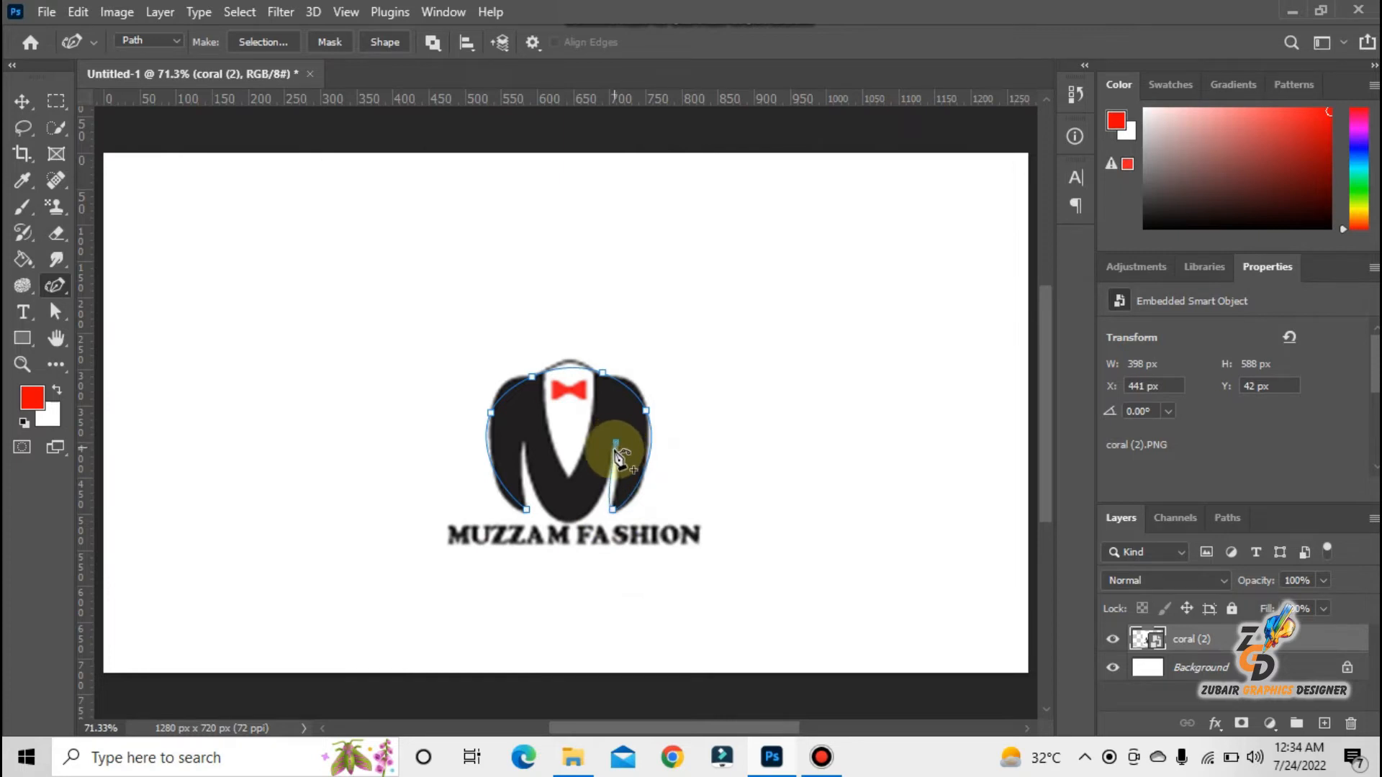
{"action": "left_click", "coordinate": [569, 522]}
{"action": "left_click", "coordinate": [525, 447]}
{"action": "left_click", "coordinate": [529, 509]}
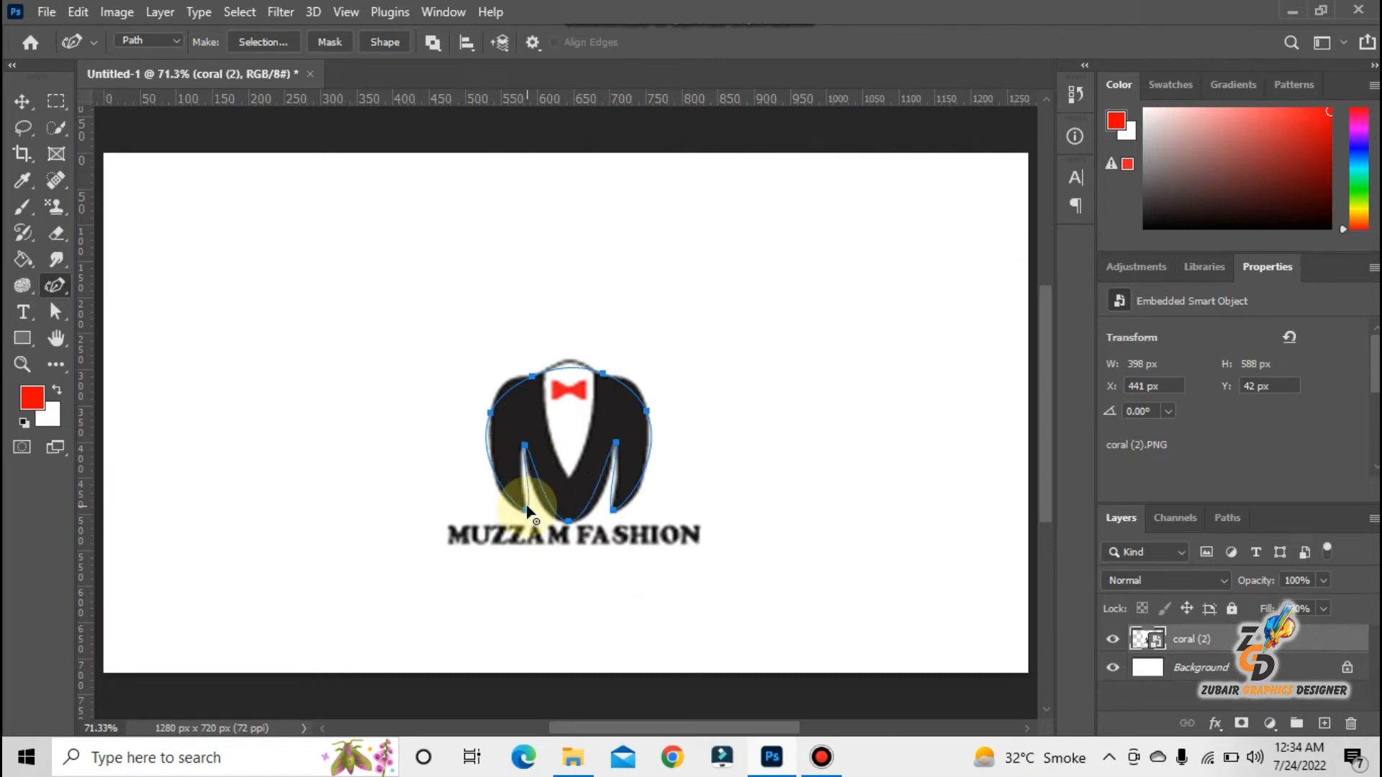
Step: Fit the curved path to the suit's left sleeve and shoulder by adding and repositioning points along the outer edge
{"action": "left_click", "coordinate": [500, 482]}
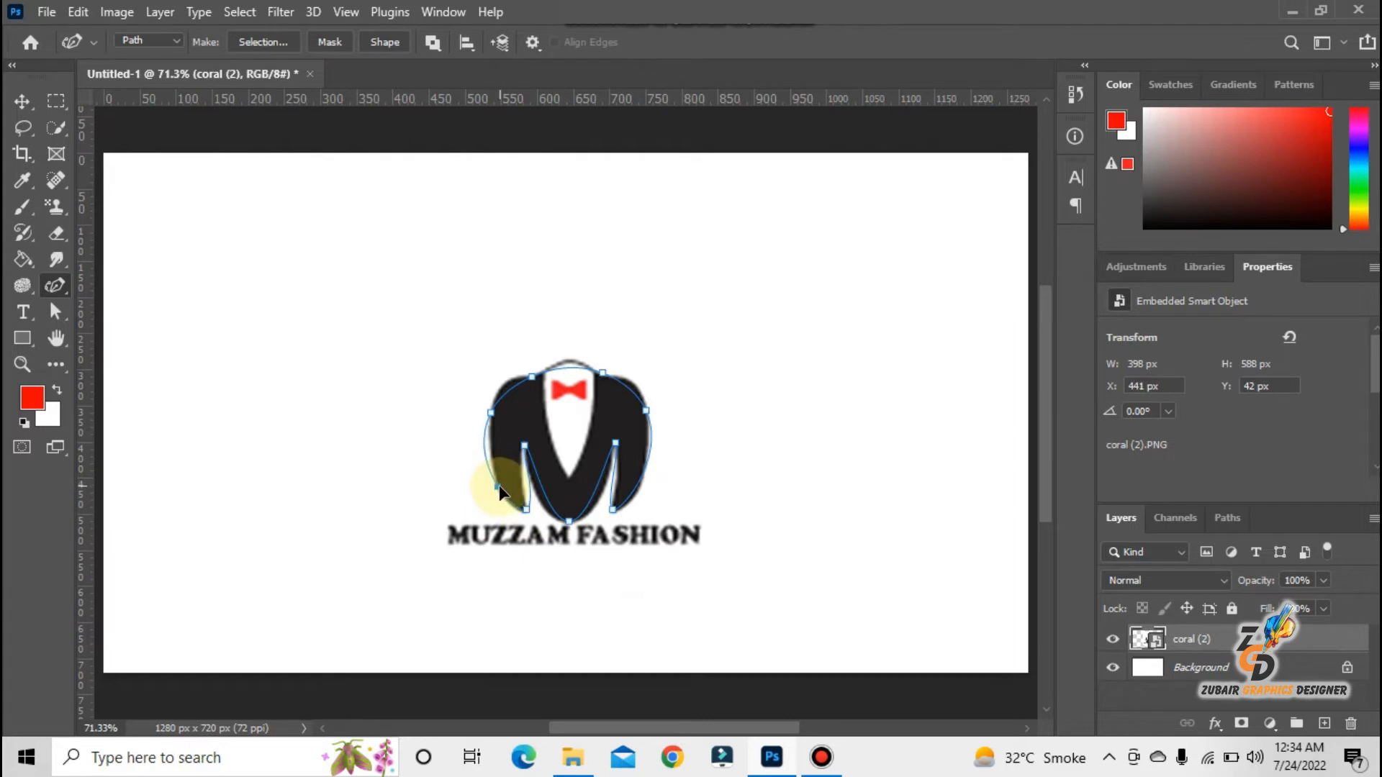
{"action": "left_click_drag", "start_coordinate": [504, 494], "coordinate": [508, 506]}
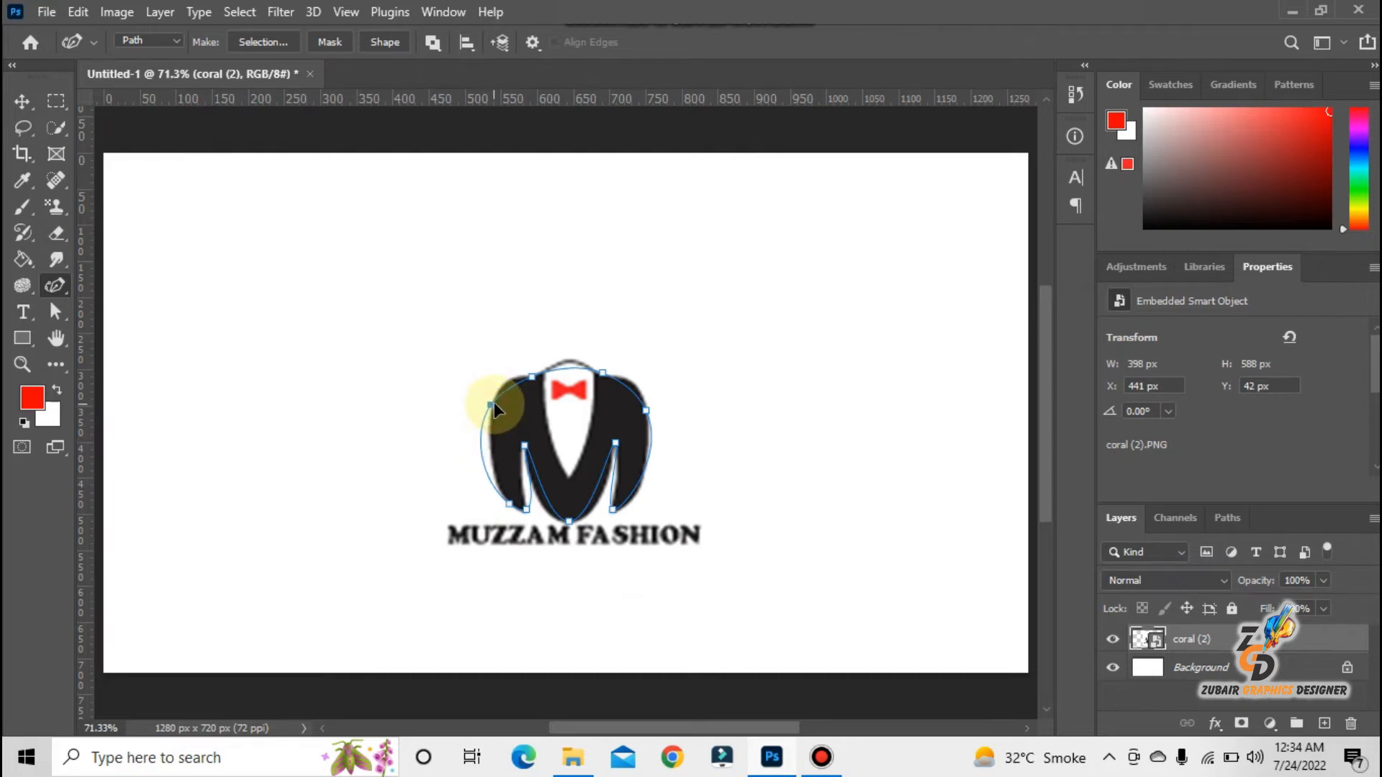
{"action": "left_click_drag", "start_coordinate": [498, 400], "coordinate": [511, 395]}
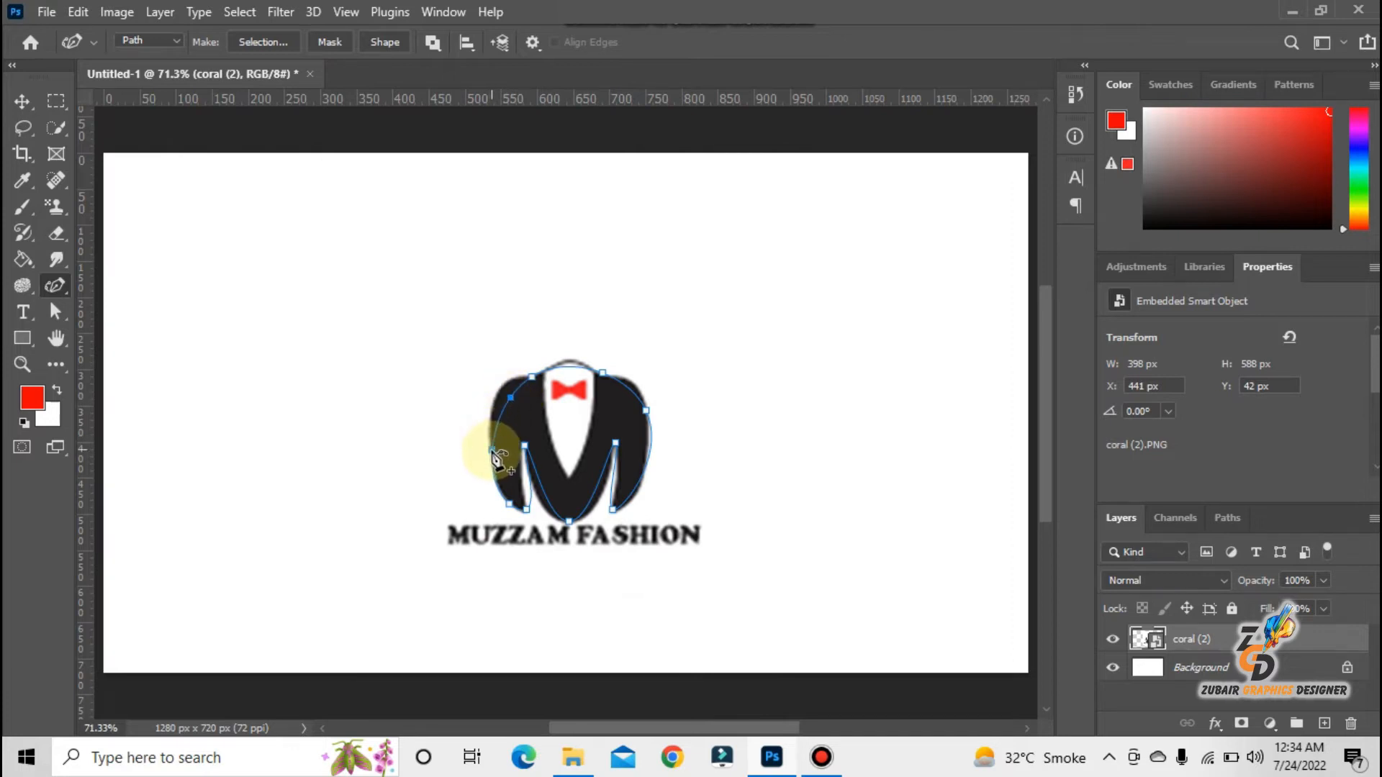
{"action": "left_click", "coordinate": [494, 429]}
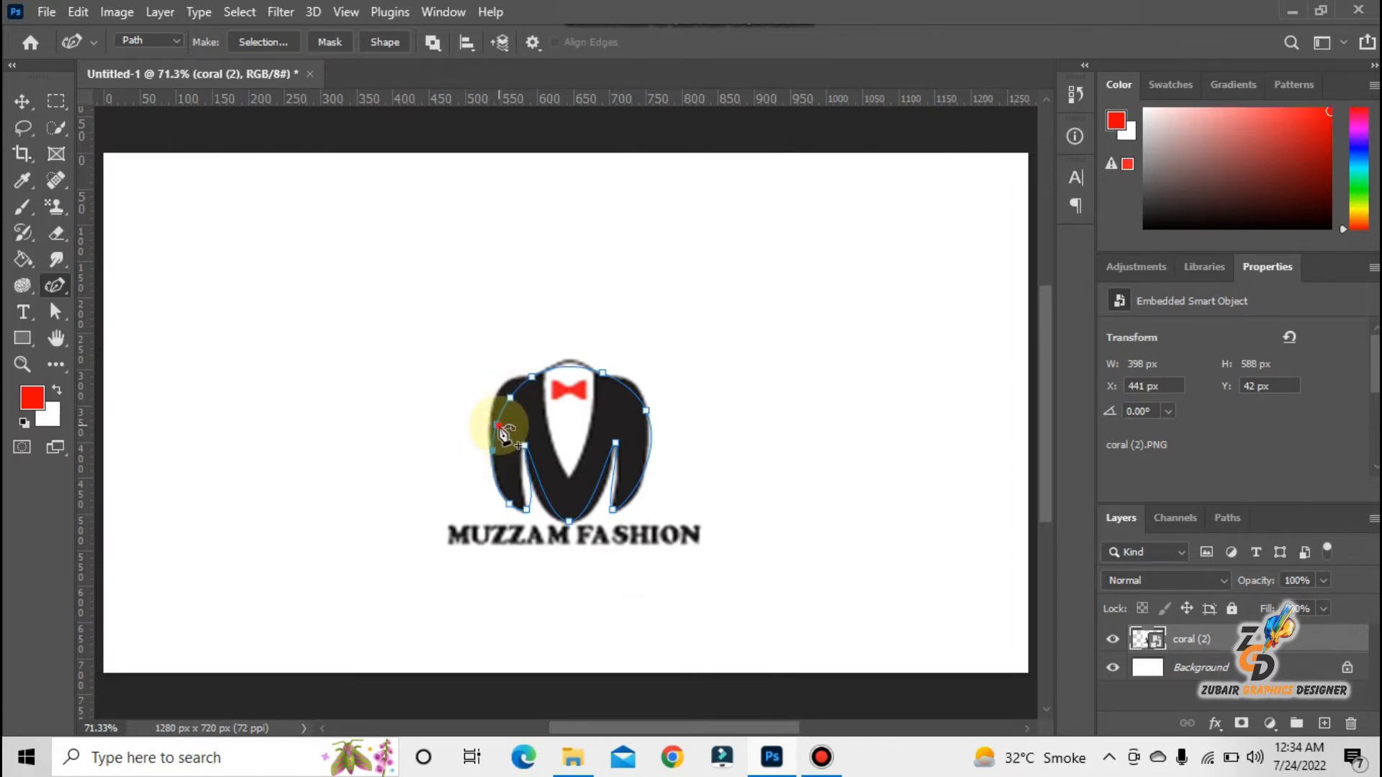
{"action": "left_click_drag", "start_coordinate": [495, 415], "coordinate": [504, 388]}
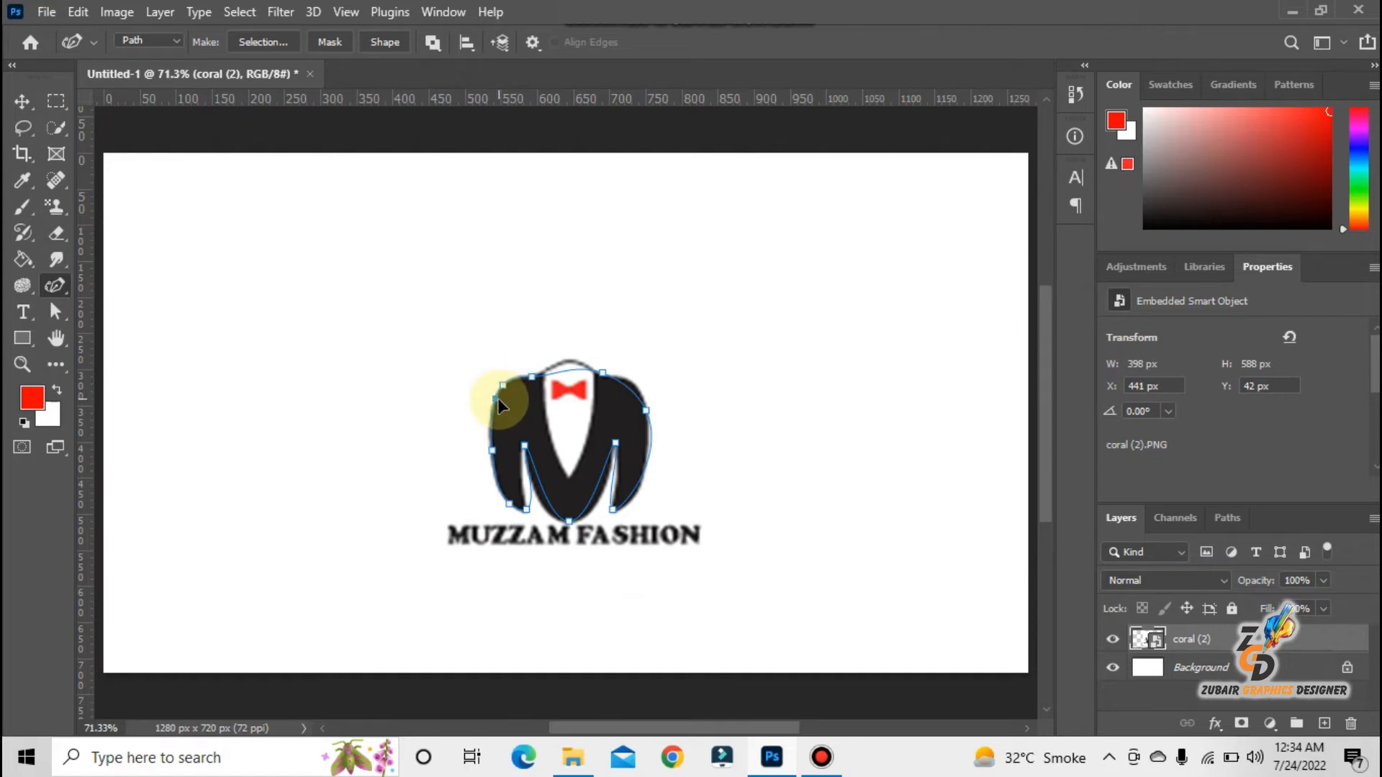
Step: Add and adjust path points along the sleeve gaps, the right sleeve and shoulder, and the top of the collar
{"action": "left_click", "coordinate": [532, 485]}
{"action": "mouse_move", "coordinate": [531, 484]}
{"action": "left_mouse_down"}
{"action": "mouse_move", "coordinate": [547, 494]}
{"action": "mouse_move", "coordinate": [532, 487]}
{"action": "left_mouse_up"}
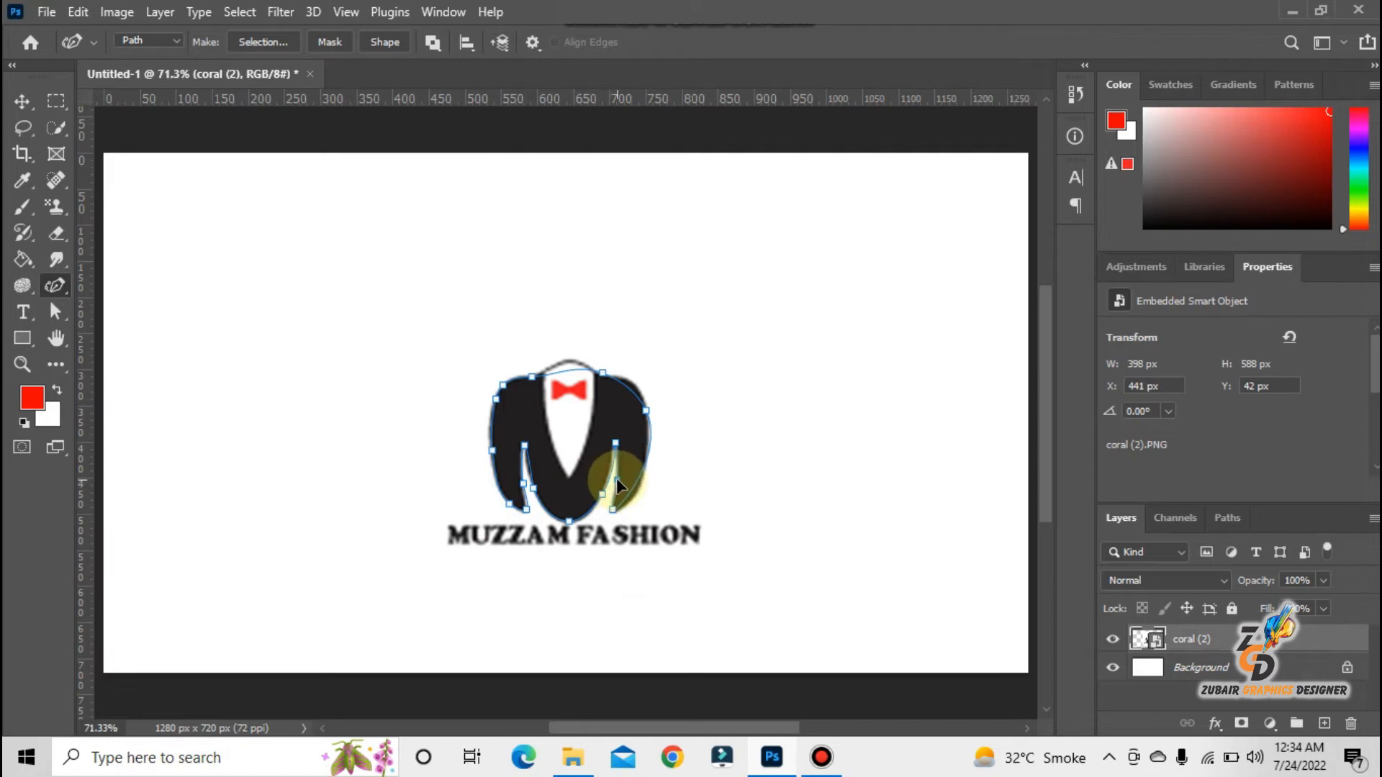
{"action": "left_click", "coordinate": [634, 488]}
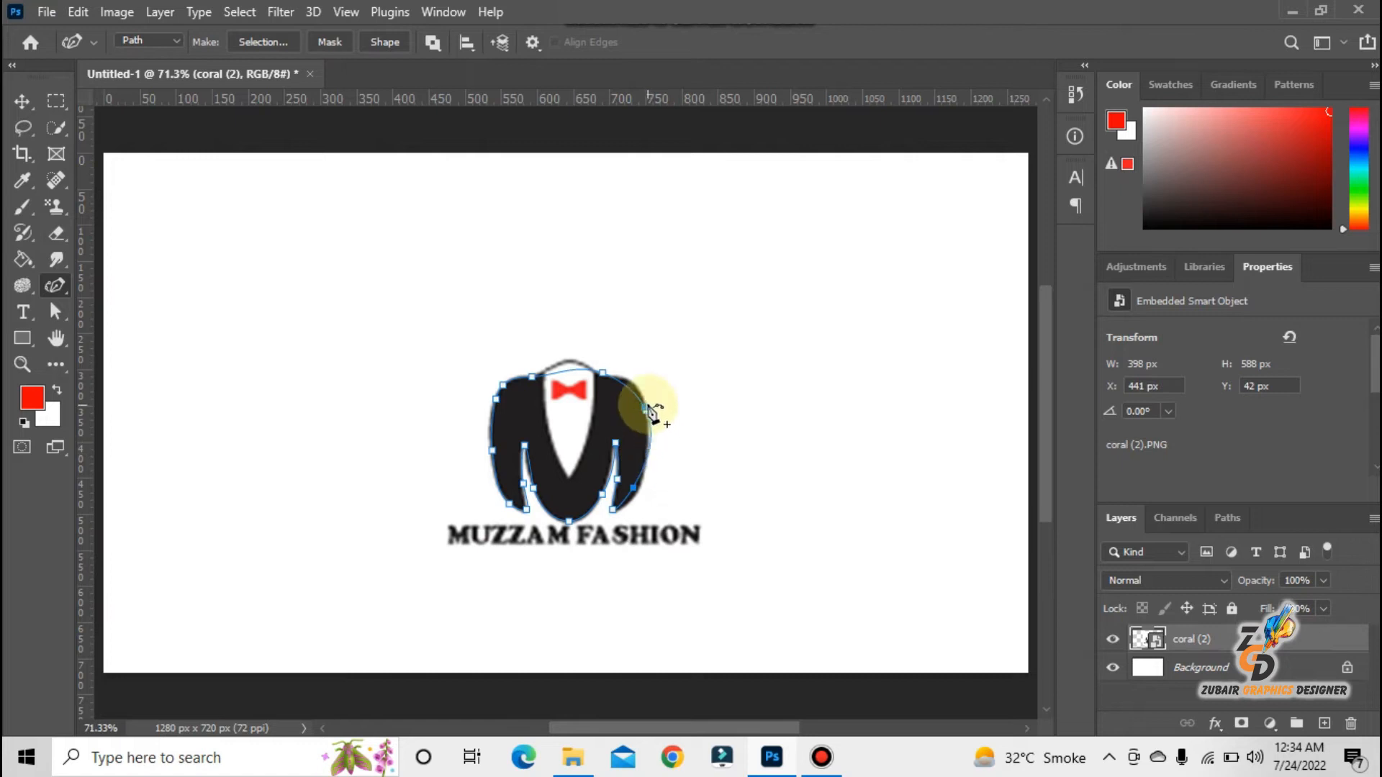
{"action": "left_click", "coordinate": [631, 390]}
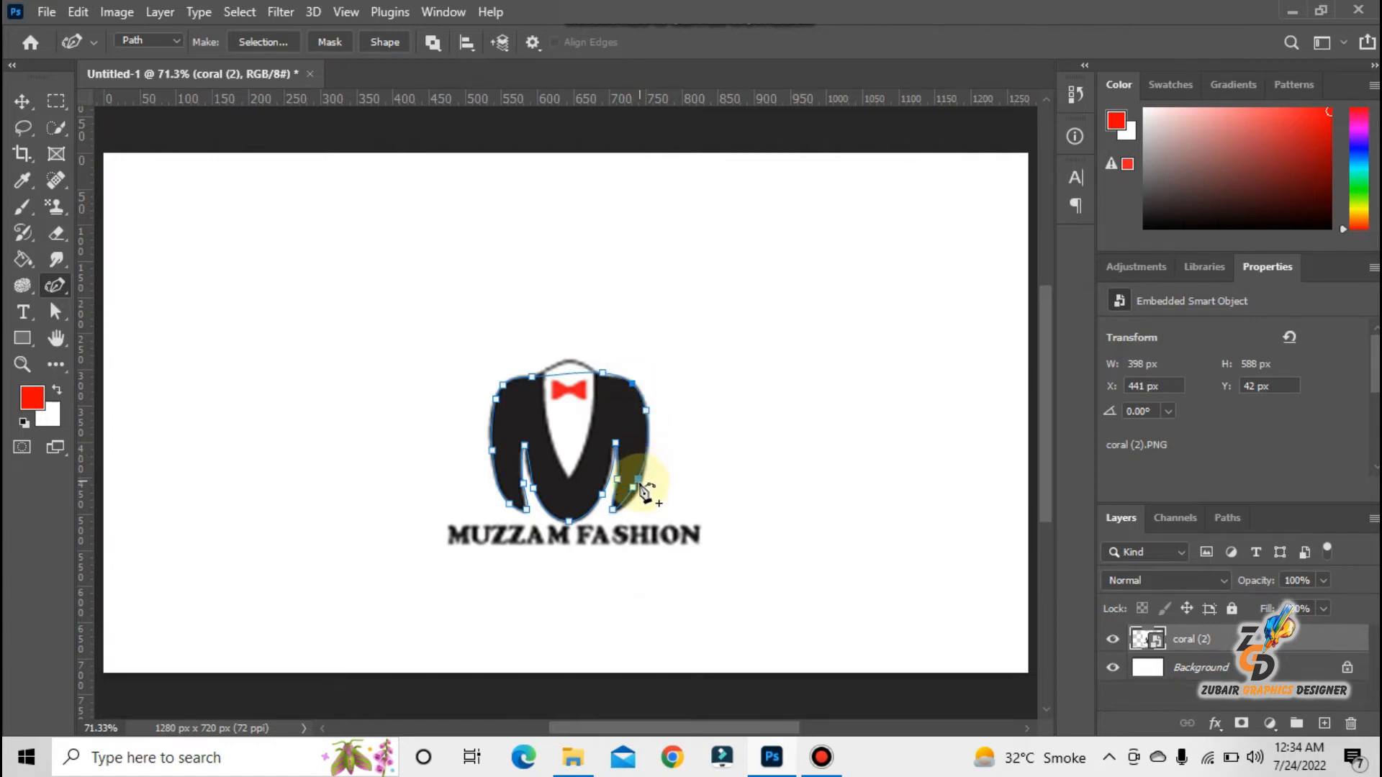
{"action": "left_click", "coordinate": [565, 374]}
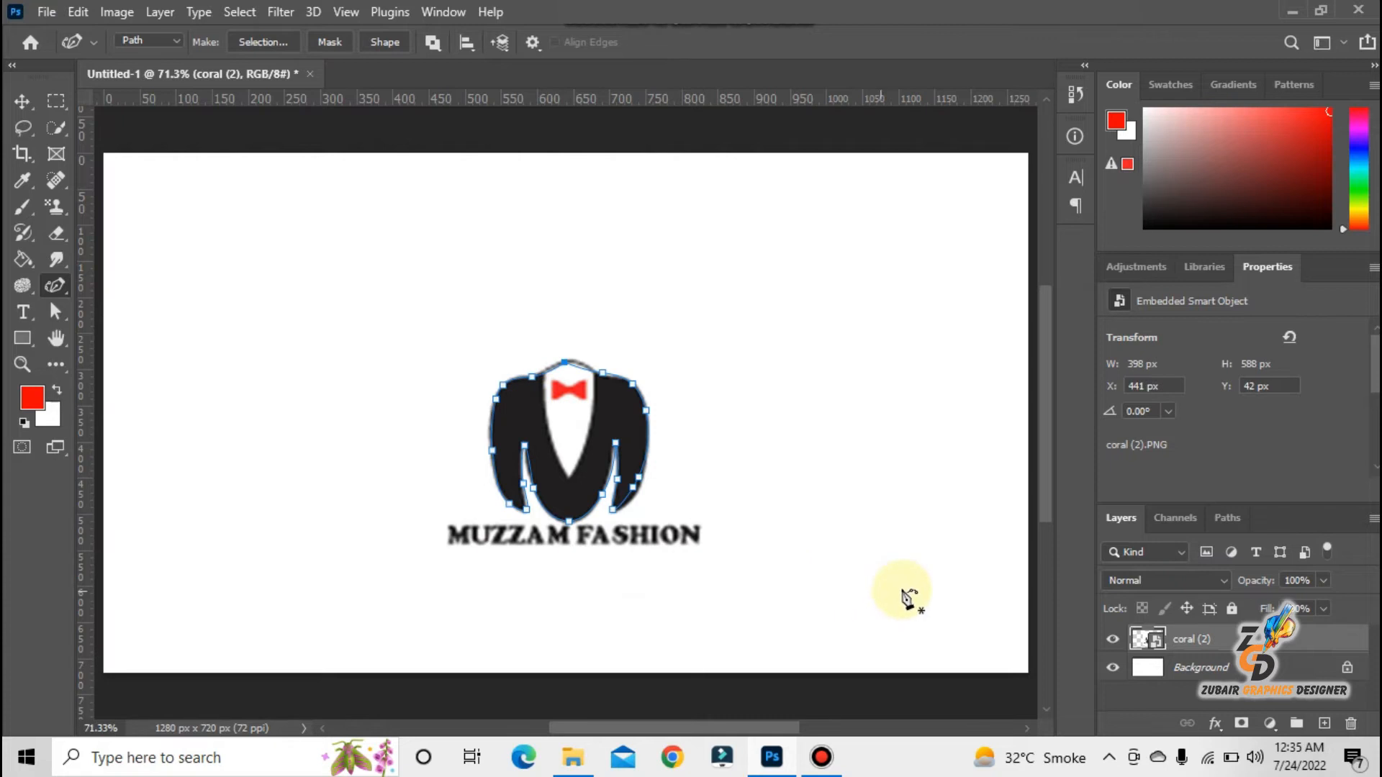
Step: Hide the coral (2) layer and refine the path's curve on both sides of the collar and along the left sleeve
{"action": "left_click", "coordinate": [1113, 640]}
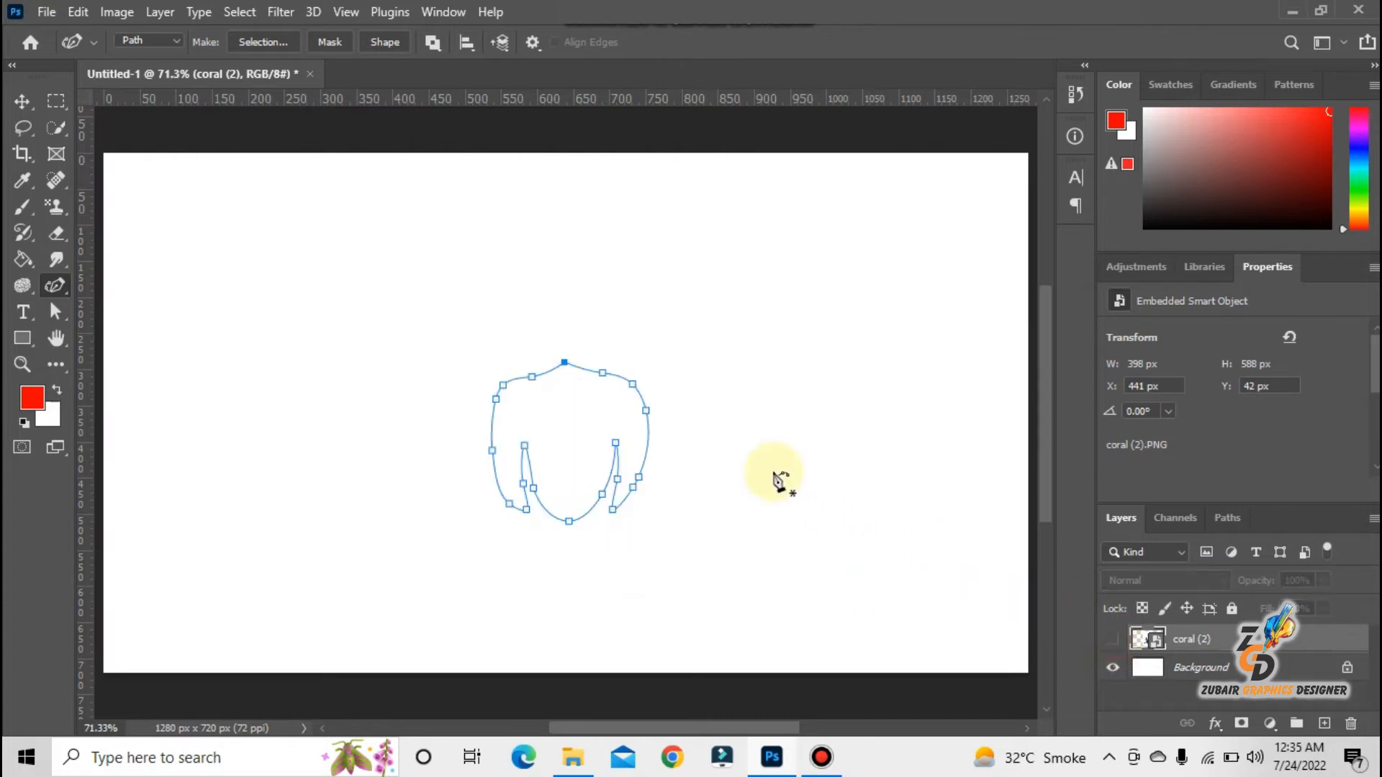
{"action": "left_click", "coordinate": [550, 373]}
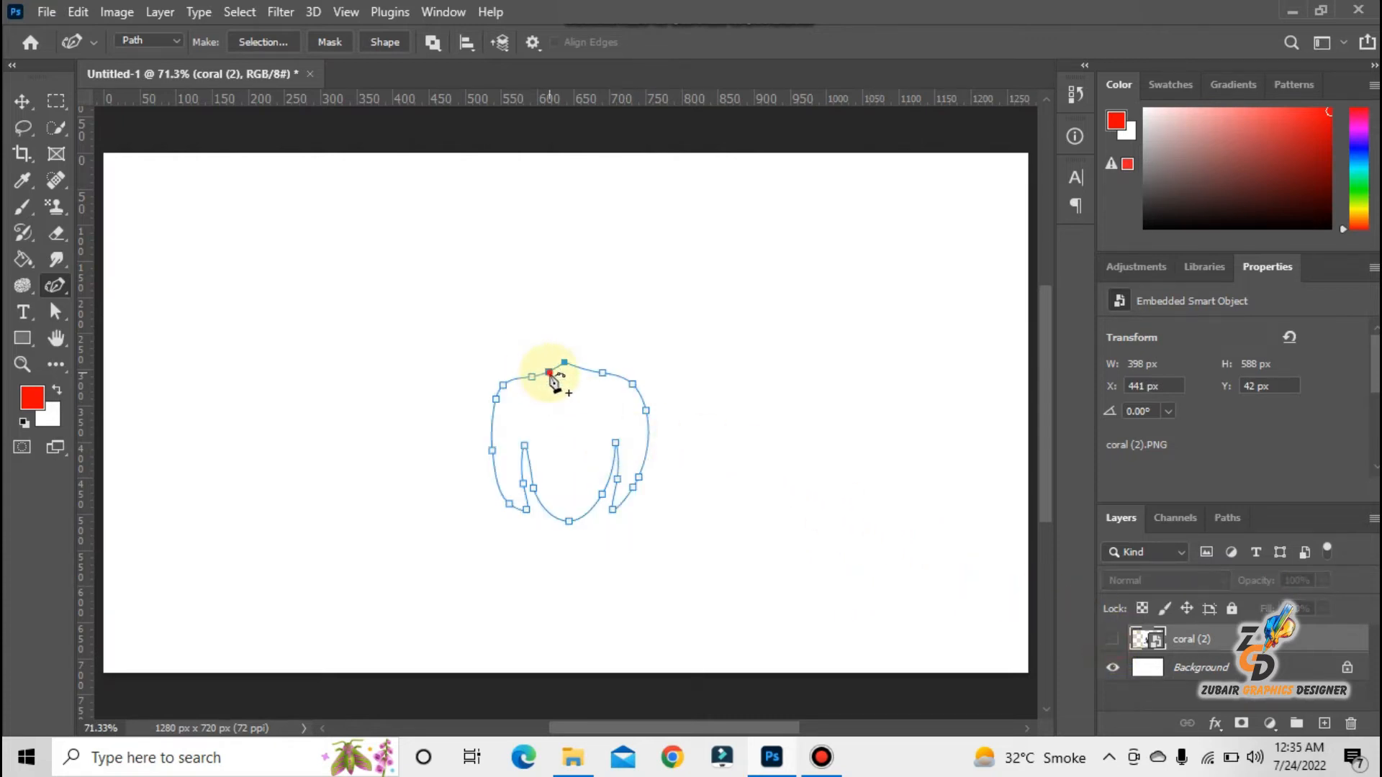
{"action": "left_click", "coordinate": [579, 367]}
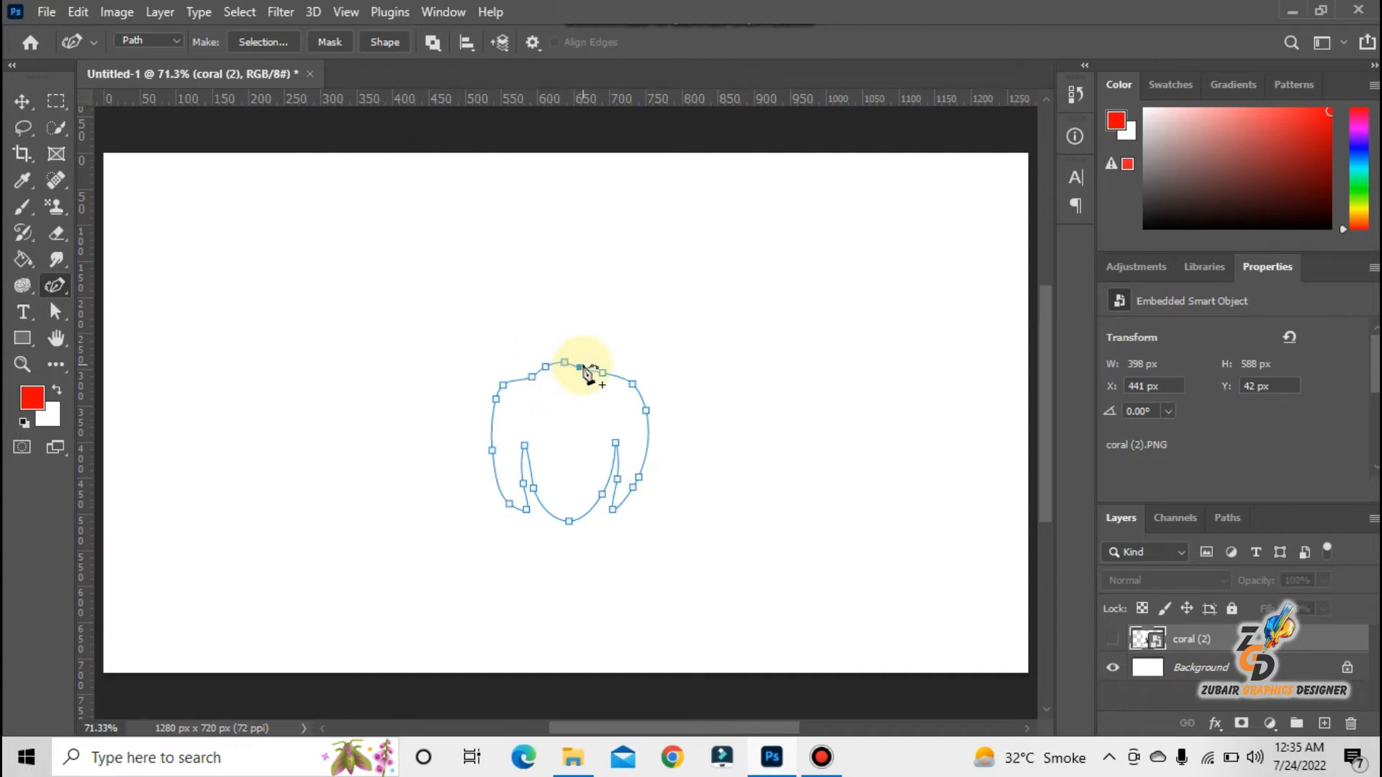
{"action": "left_click", "coordinate": [490, 451]}
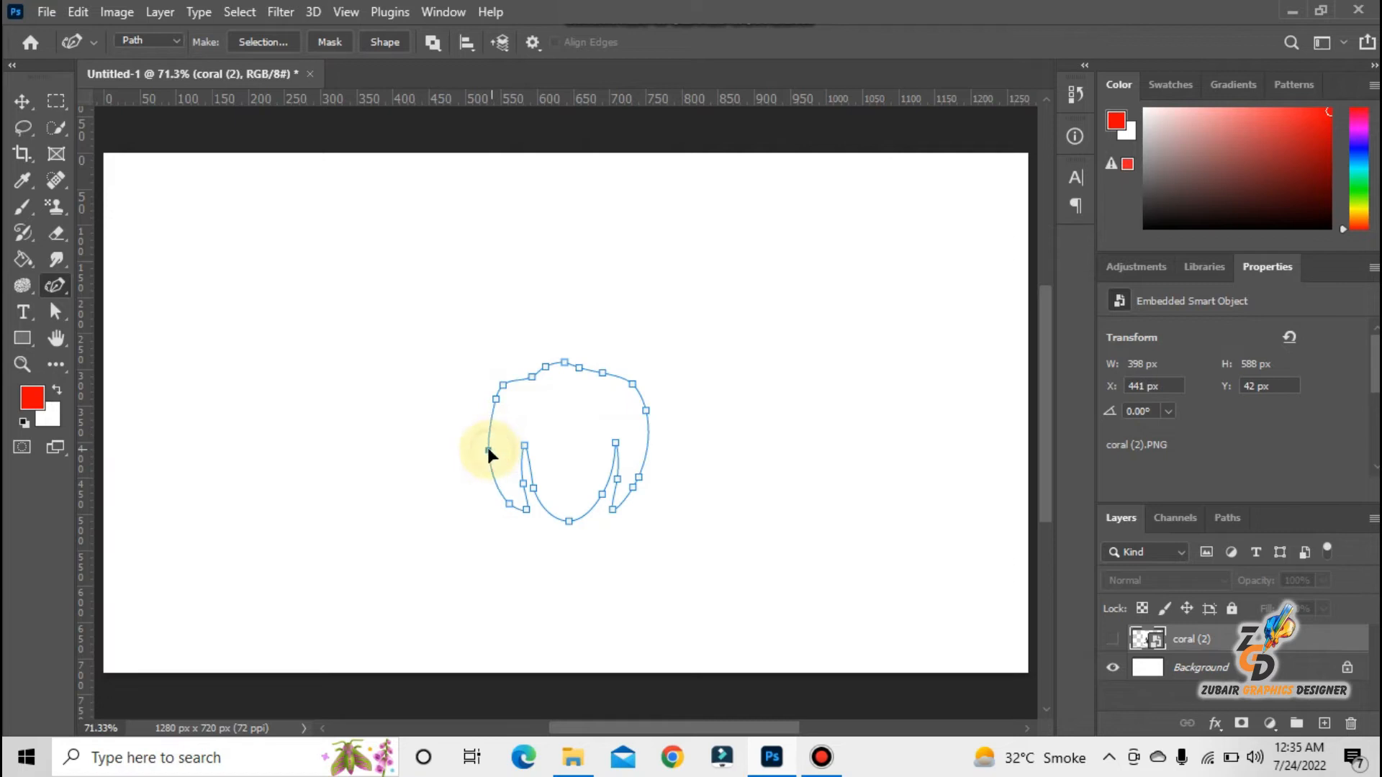
{"action": "left_click", "coordinate": [523, 484]}
Step: Draw a short open curve with the Curvature Pen tool as a neckline inside the path's upper part
{"action": "left_click", "coordinate": [536, 384]}
{"action": "left_click", "coordinate": [549, 395]}
{"action": "left_click", "coordinate": [566, 393]}
{"action": "left_click", "coordinate": [575, 389]}
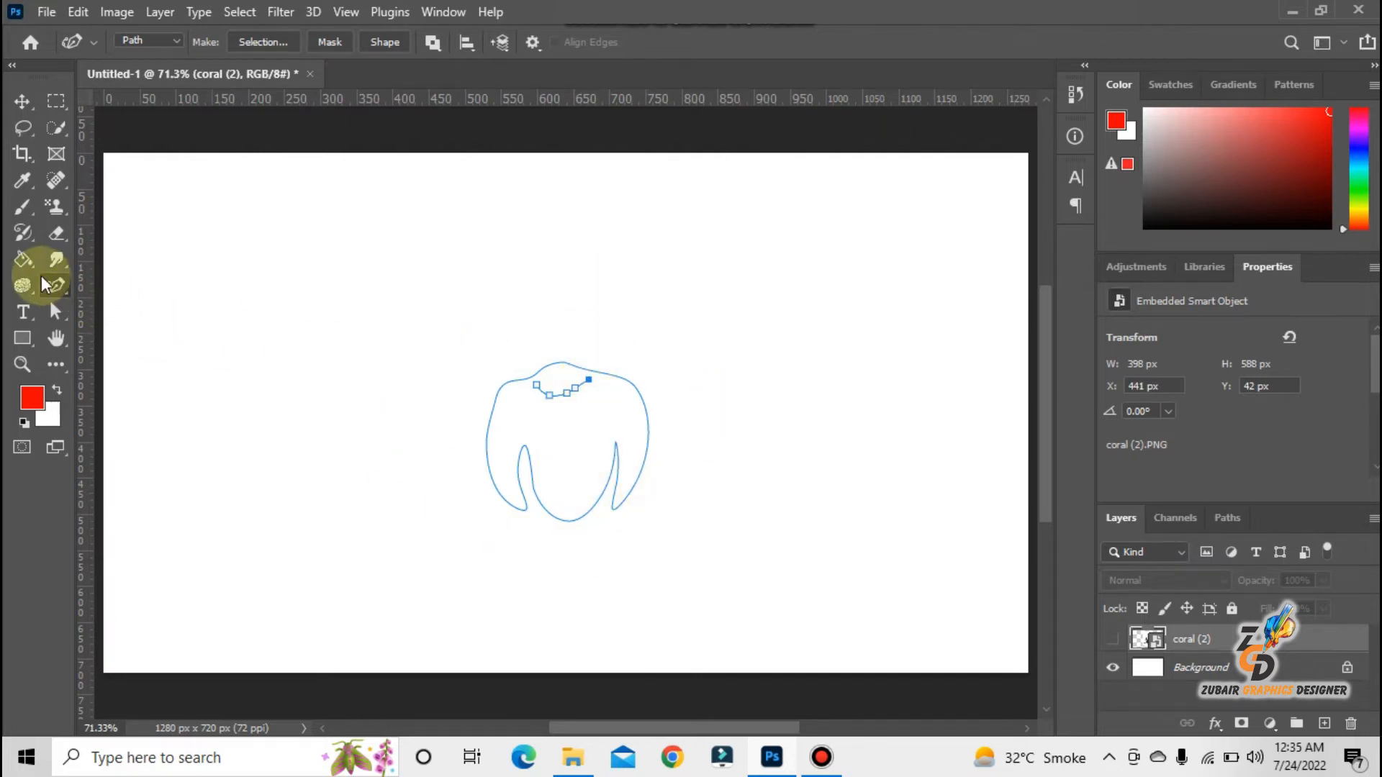
Step: Add two anchor points to the left sleeve's outer edge with the Add Anchor Point tool
{"action": "right_click", "coordinate": [57, 288]}
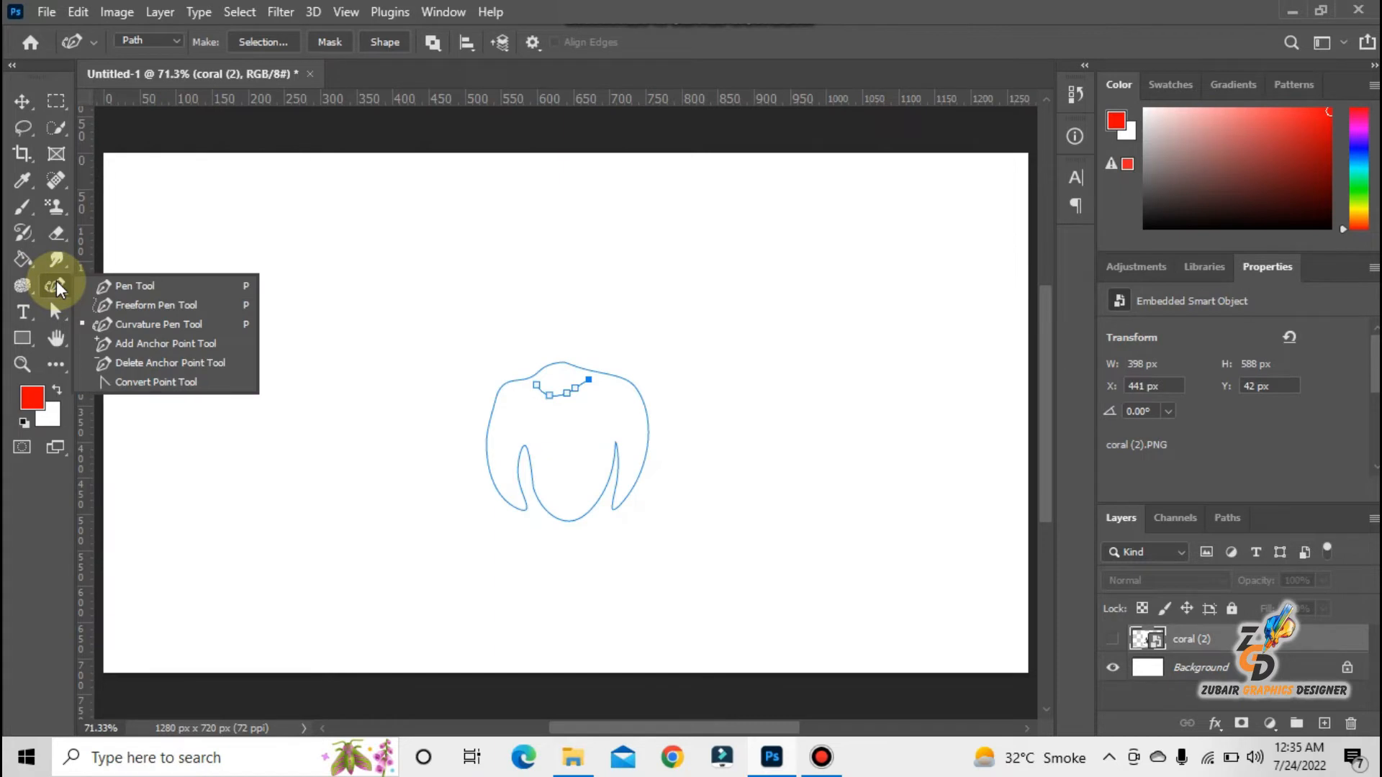
{"action": "left_click", "coordinate": [187, 345]}
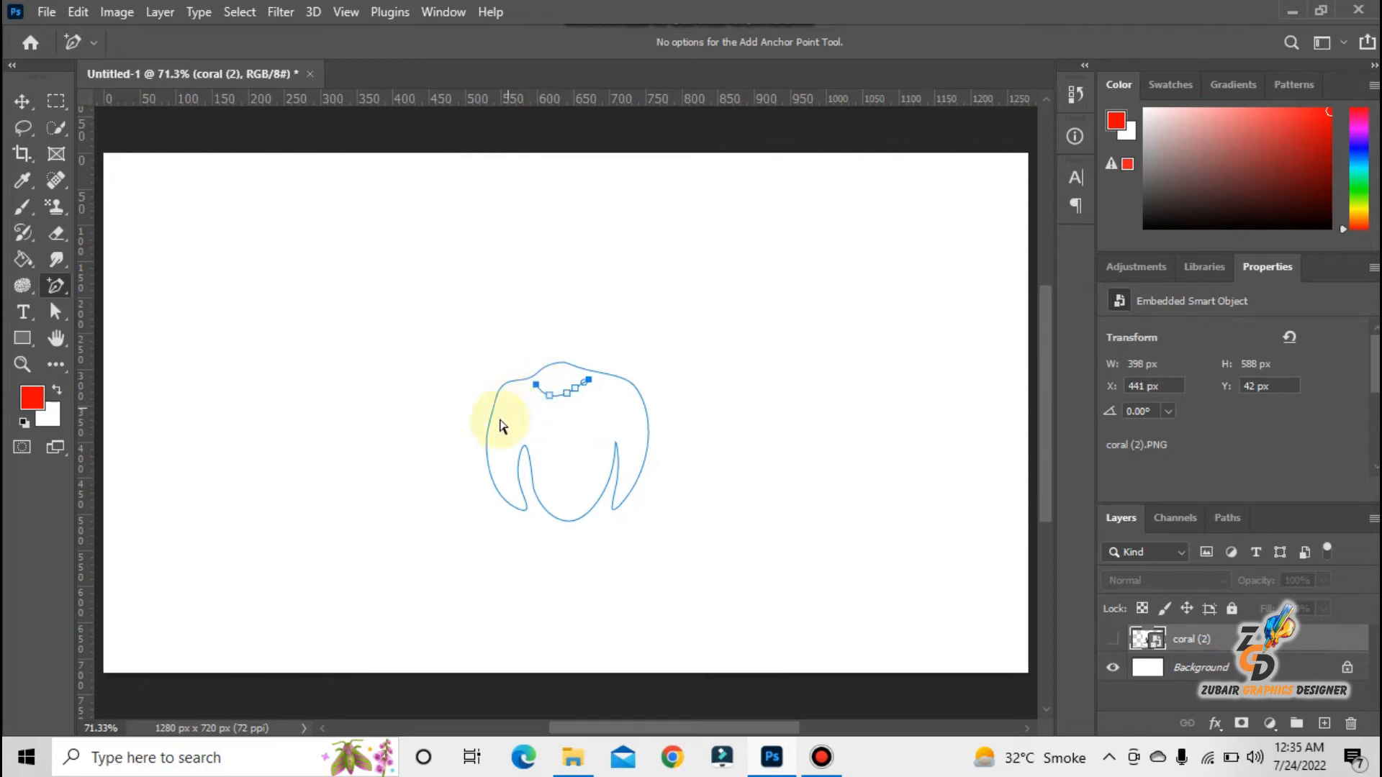
{"action": "left_click", "coordinate": [486, 442]}
{"action": "left_click", "coordinate": [491, 468]}
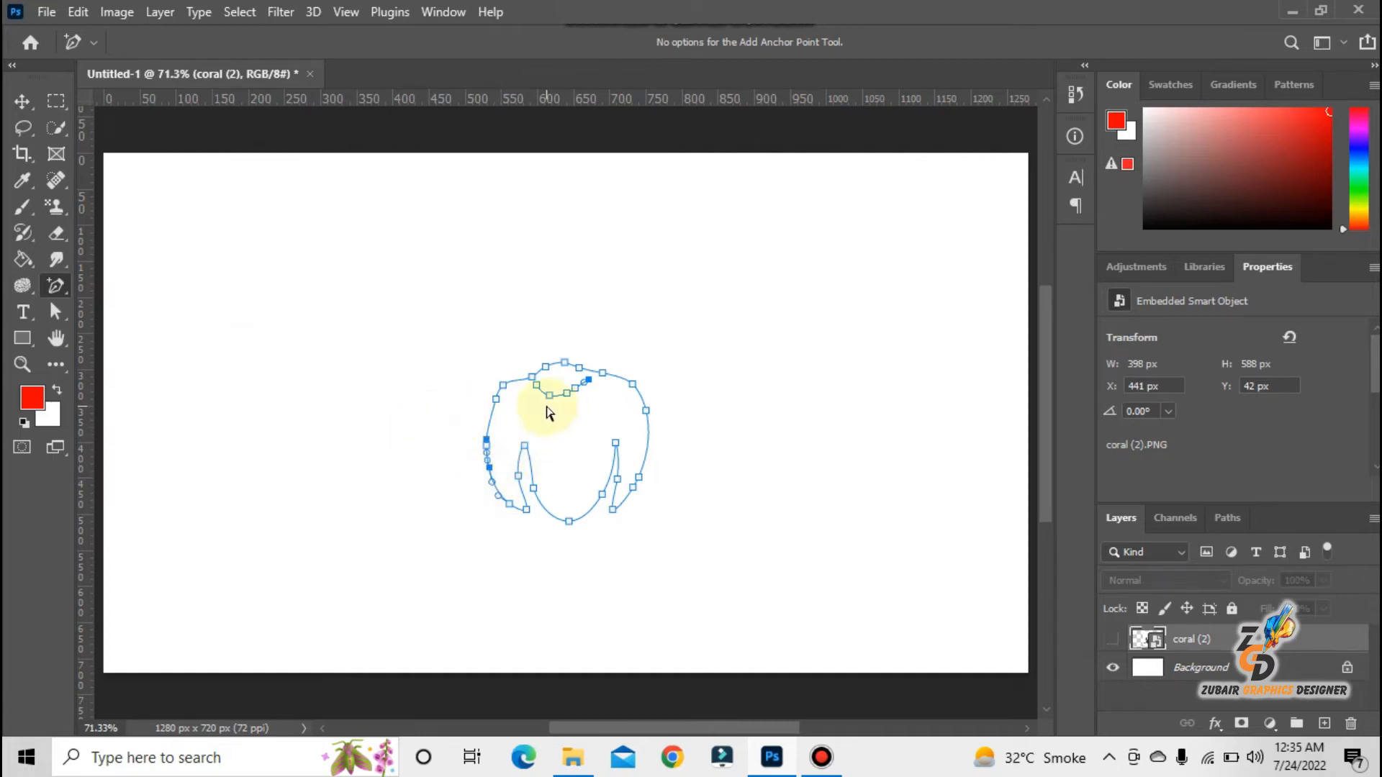
{"action": "right_click", "coordinate": [489, 466]}
{"action": "left_click", "coordinate": [458, 488]}
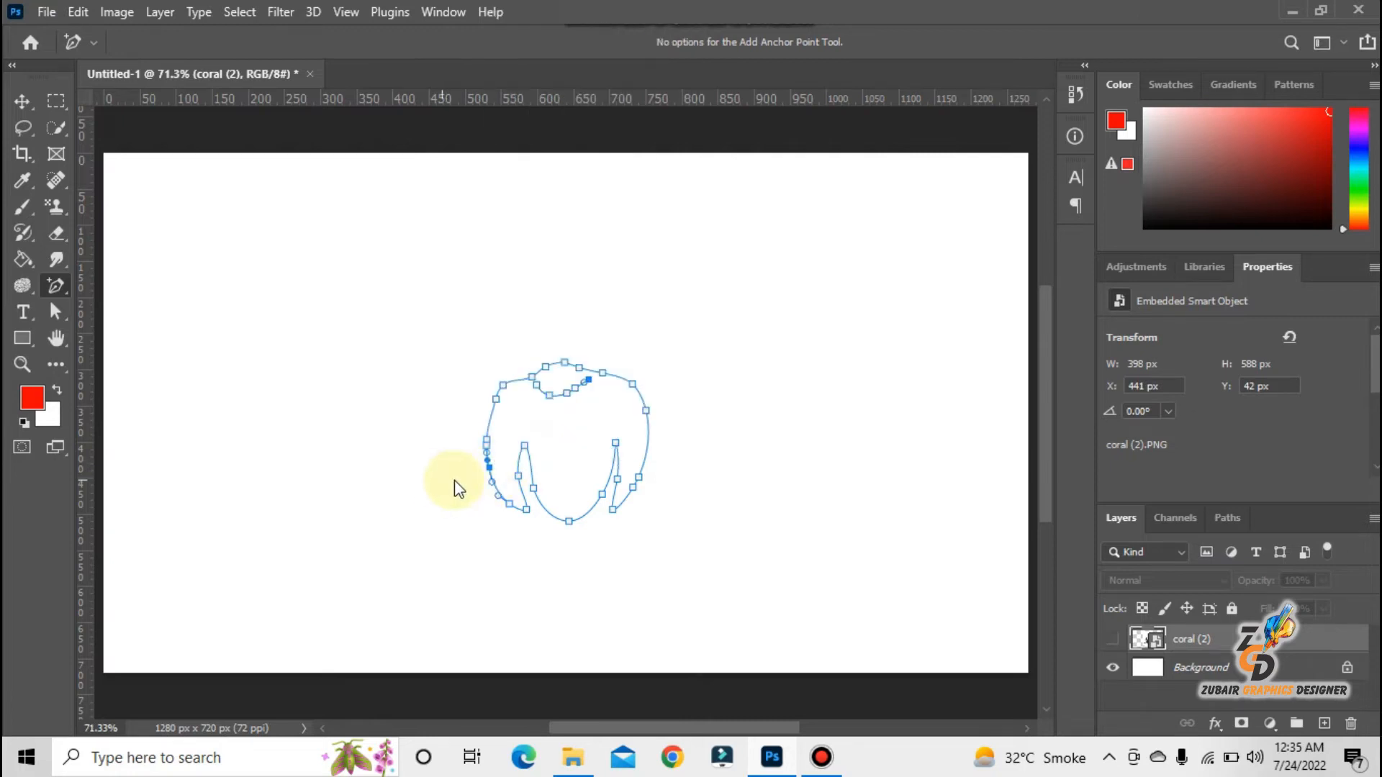
Step: Remove the anchor points from the left shoulder over the collar to the right shoulder with the Delete Anchor Point tool
{"action": "right_click", "coordinate": [57, 290]}
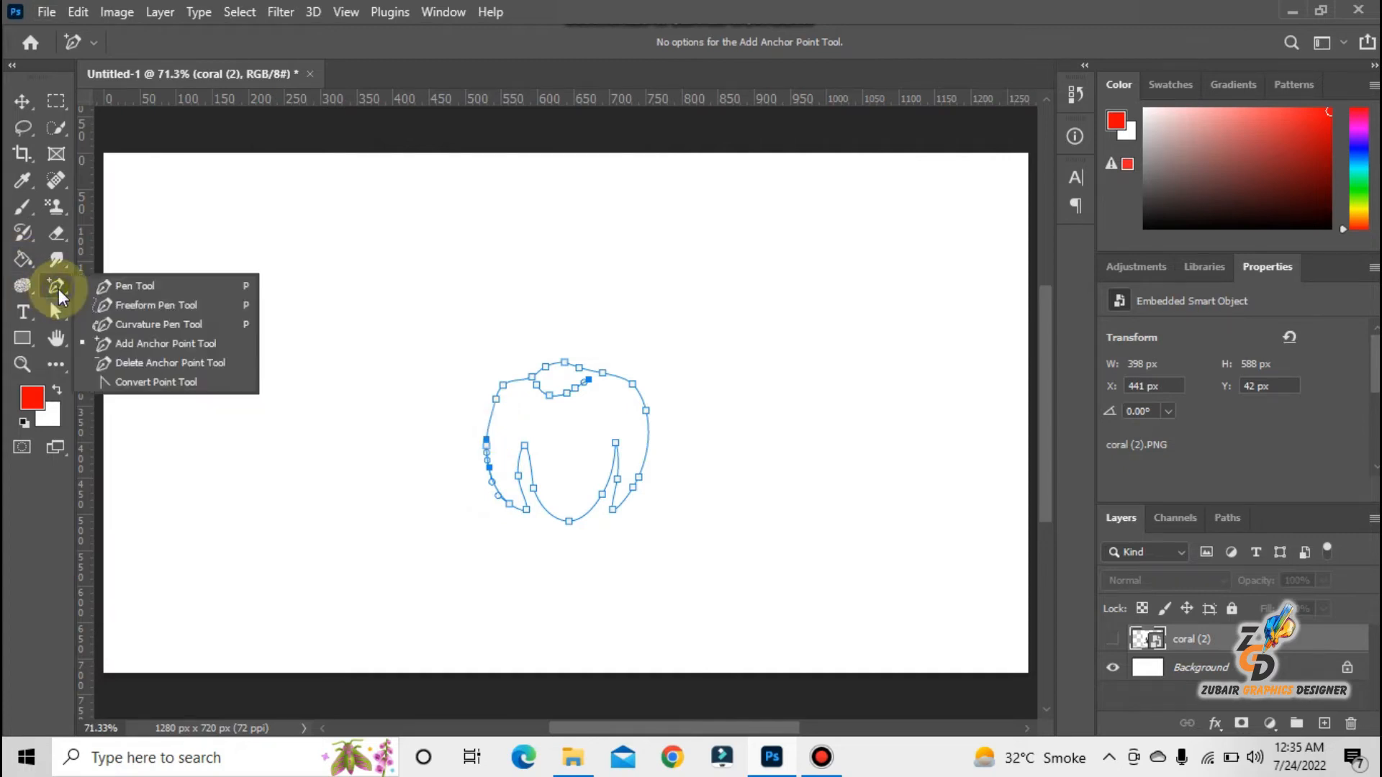
{"action": "left_click", "coordinate": [144, 362]}
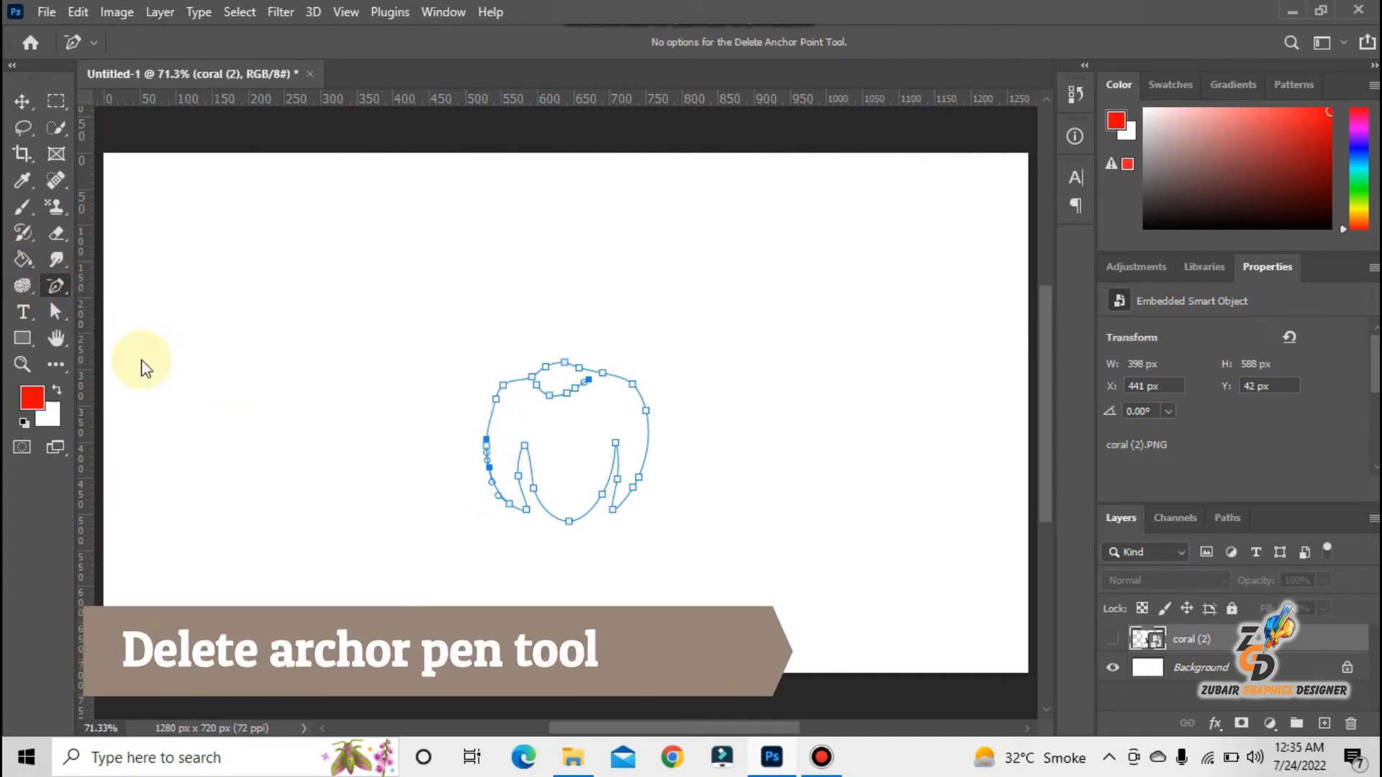
{"action": "left_click", "coordinate": [496, 399]}
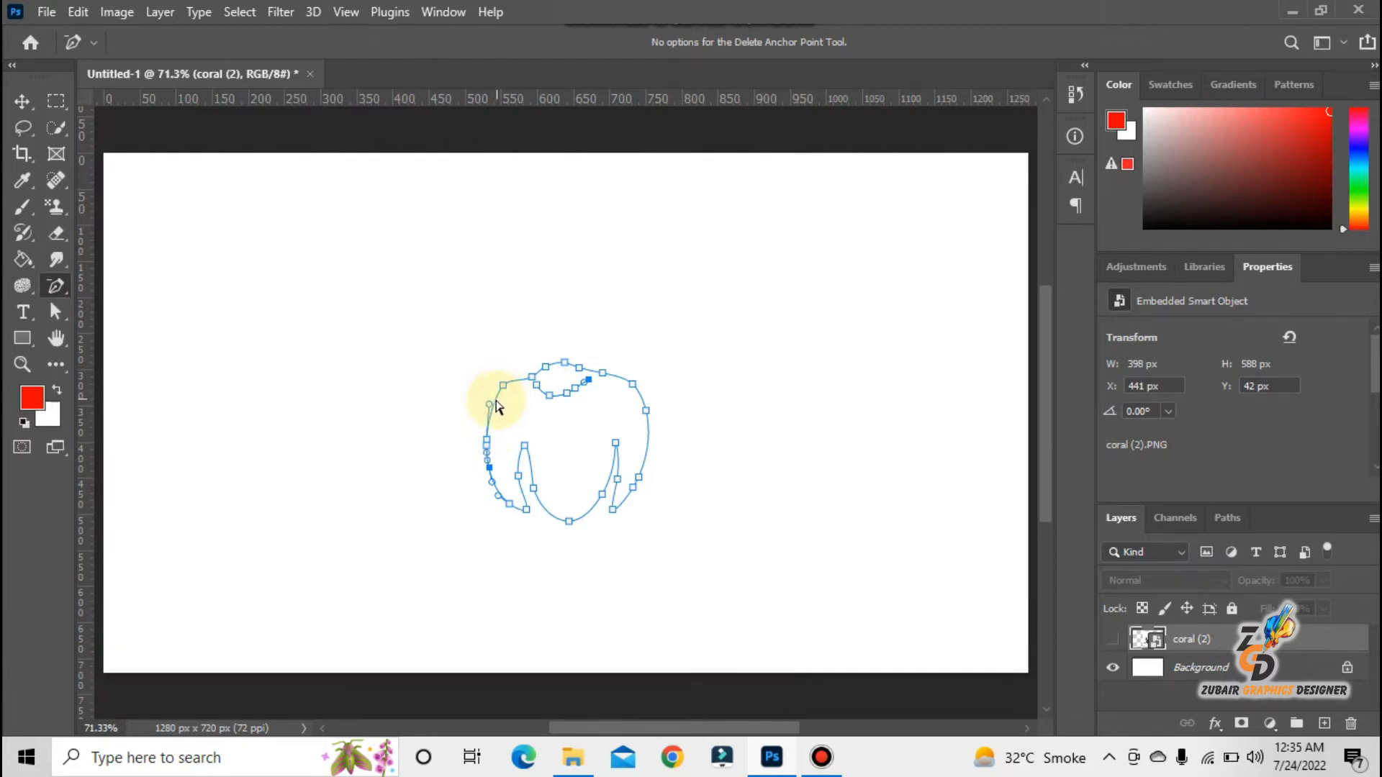
{"action": "left_click", "coordinate": [506, 383]}
{"action": "left_click", "coordinate": [504, 387]}
{"action": "left_click", "coordinate": [532, 378]}
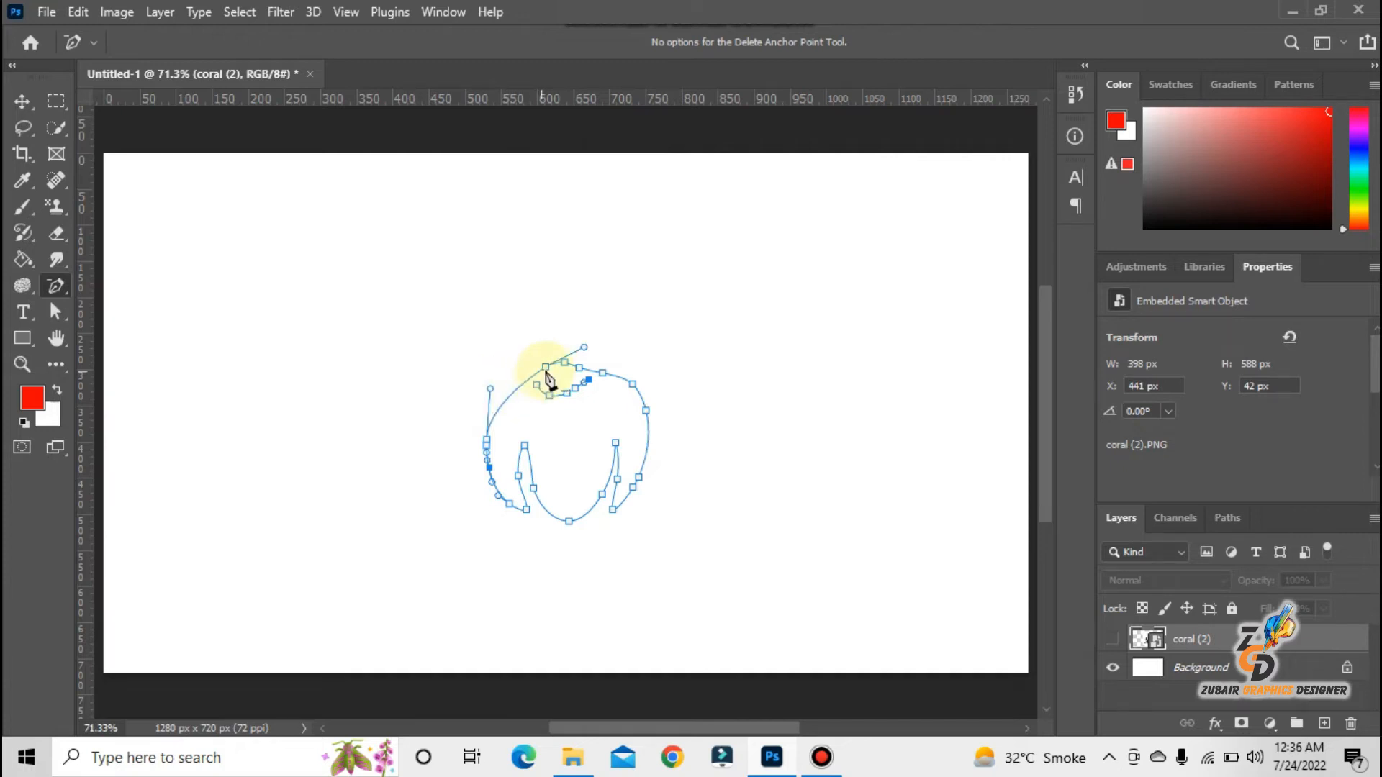
{"action": "left_click", "coordinate": [545, 367]}
{"action": "left_click", "coordinate": [565, 362]}
{"action": "left_click", "coordinate": [580, 369]}
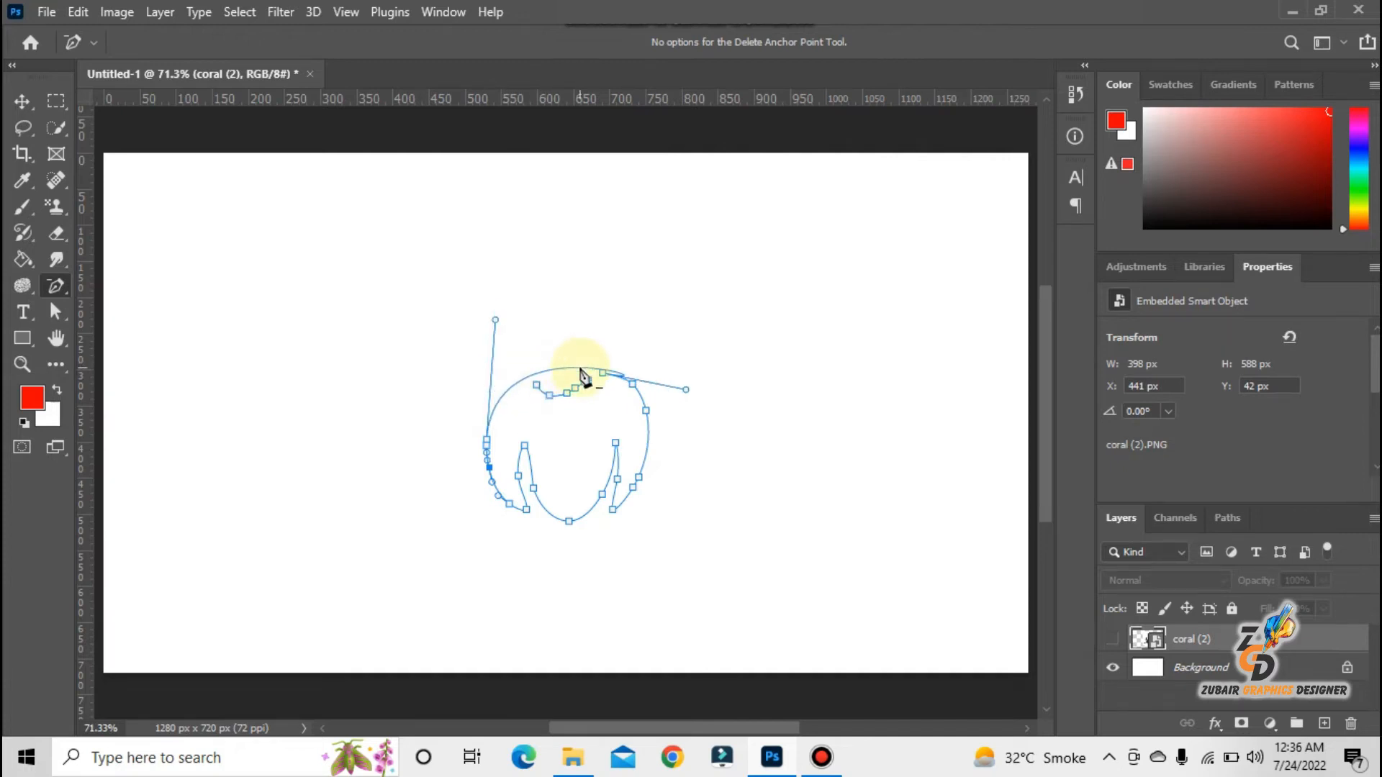
{"action": "left_click", "coordinate": [601, 373]}
{"action": "left_click", "coordinate": [632, 384]}
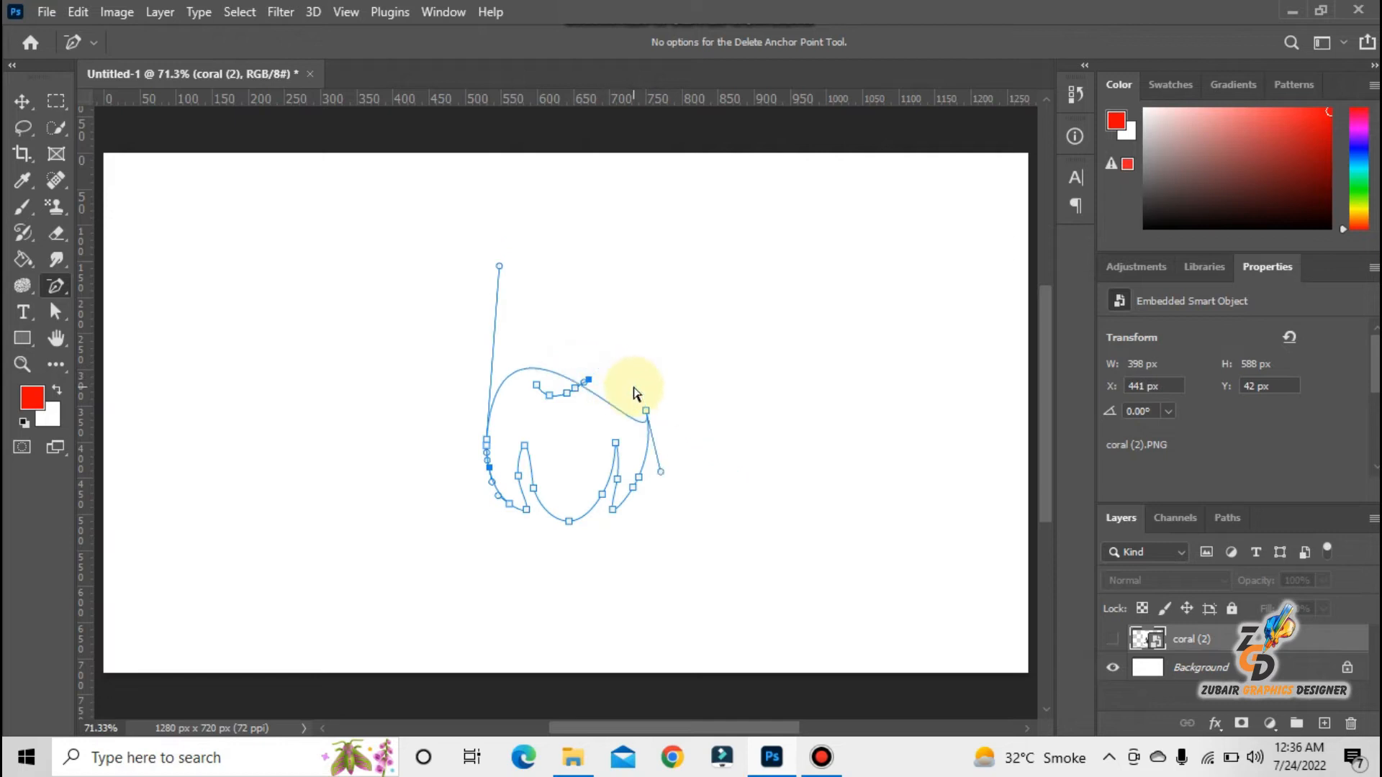
Step: Reshape the anchor point at the top of the left sleeve gap with the Convert Point tool
{"action": "right_click", "coordinate": [66, 296]}
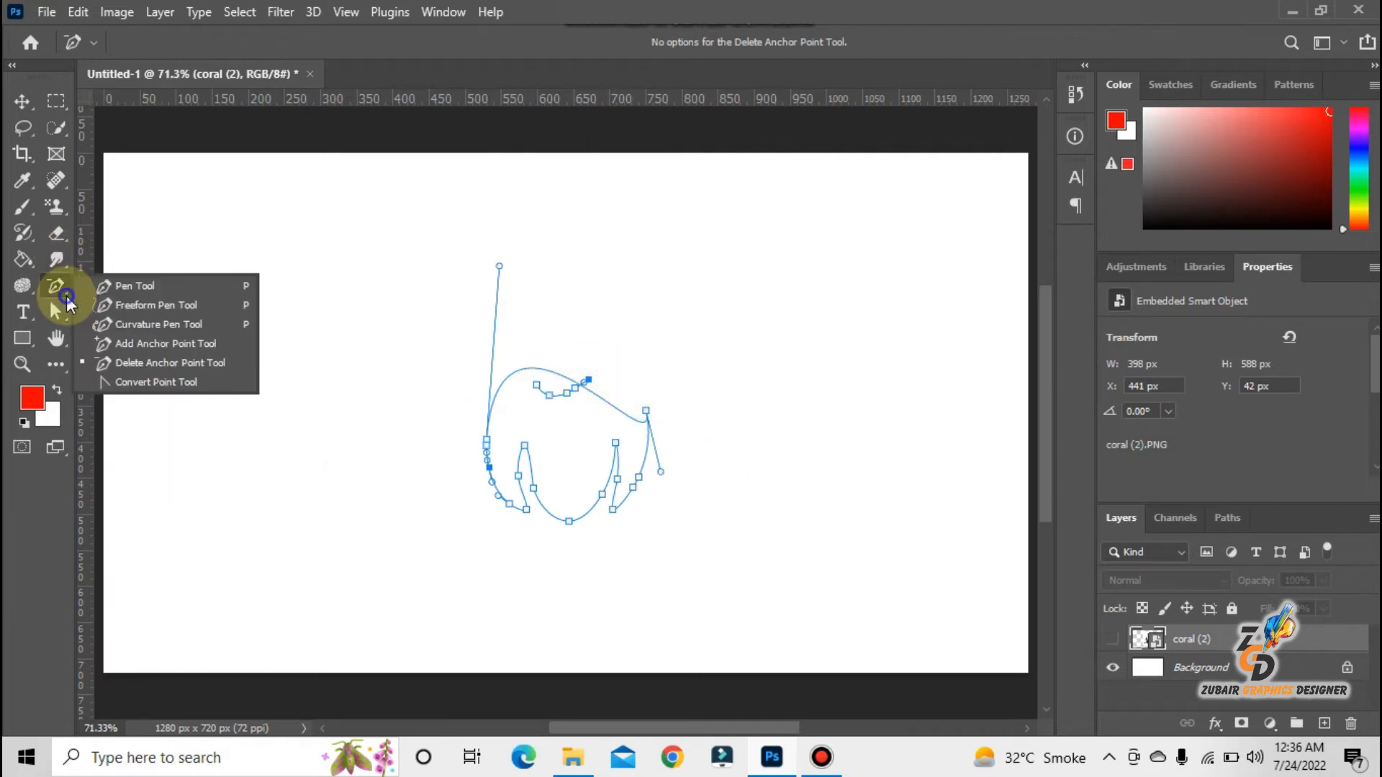
{"action": "left_click", "coordinate": [156, 382]}
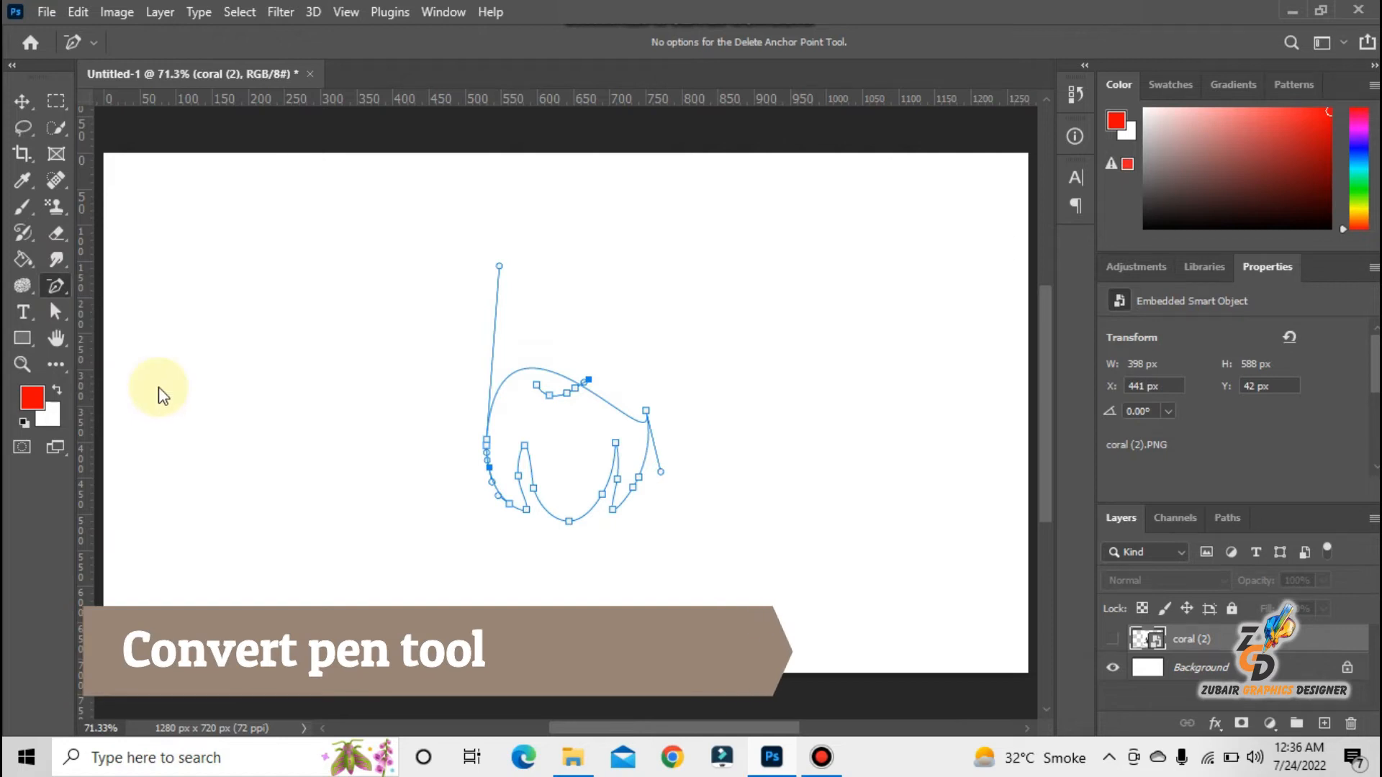
{"action": "left_click", "coordinate": [525, 447]}
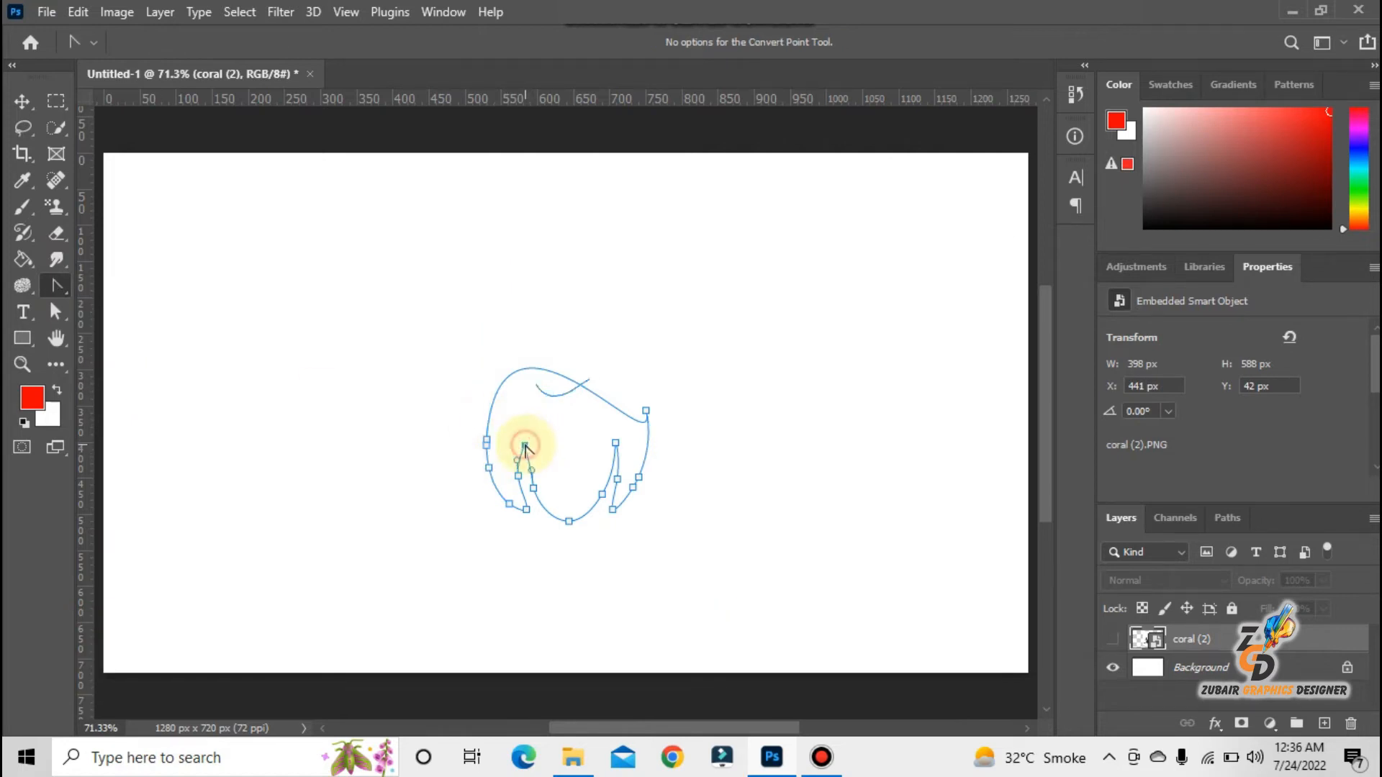
{"action": "left_click_drag", "start_coordinate": [520, 442], "coordinate": [535, 412]}
{"action": "left_click", "coordinate": [542, 459]}
{"action": "left_click", "coordinate": [510, 432]}
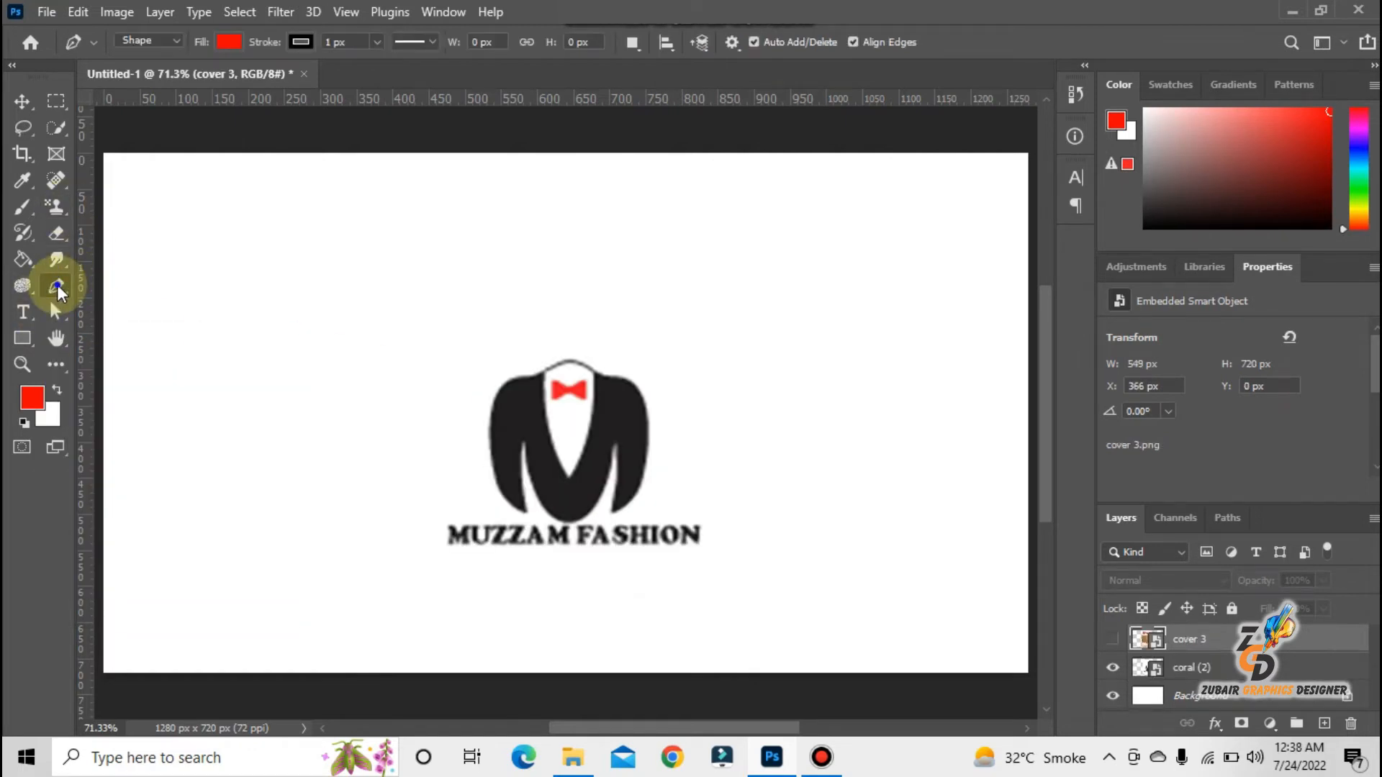
Step: Set the Pen tool's drawing mode to Path
{"action": "right_click", "coordinate": [56, 287]}
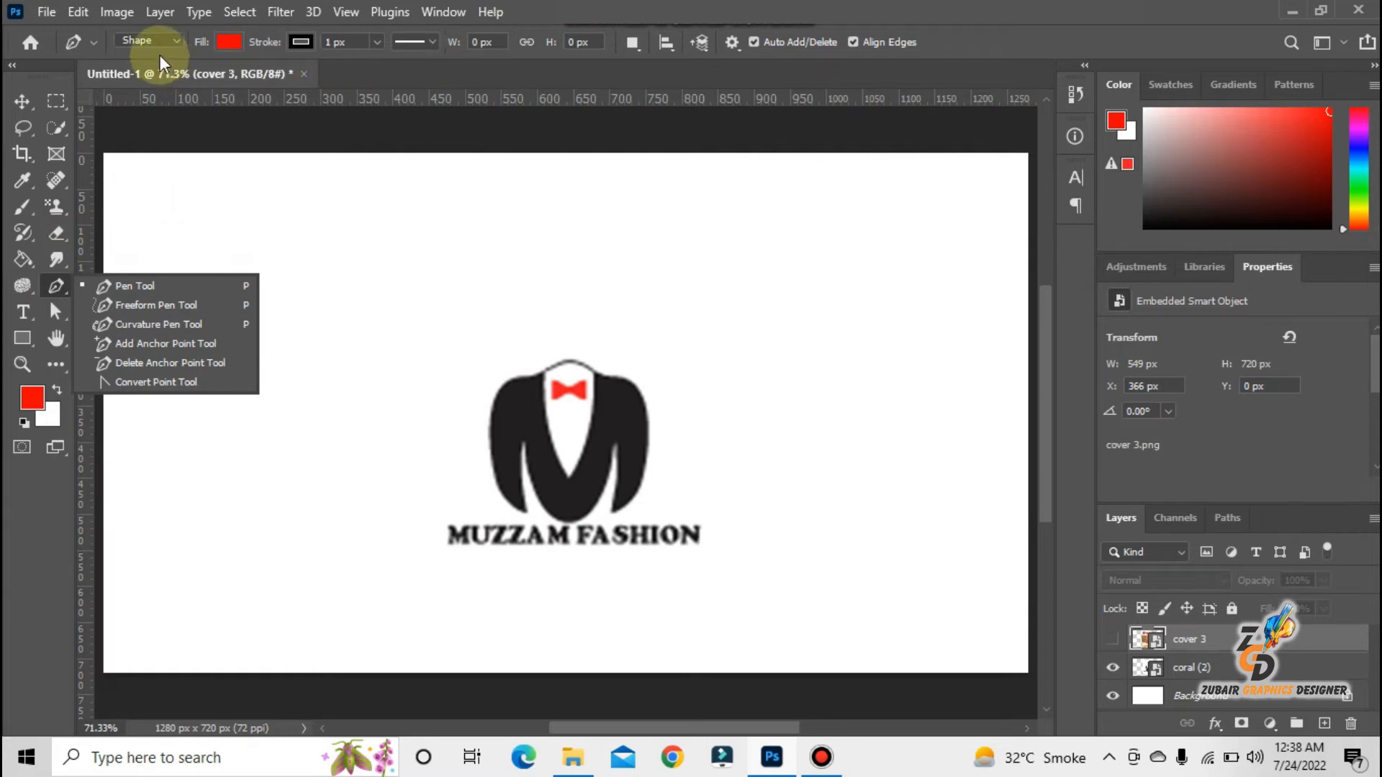
{"action": "left_click", "coordinate": [183, 37]}
{"action": "left_click", "coordinate": [180, 41]}
{"action": "left_click", "coordinate": [171, 70]}
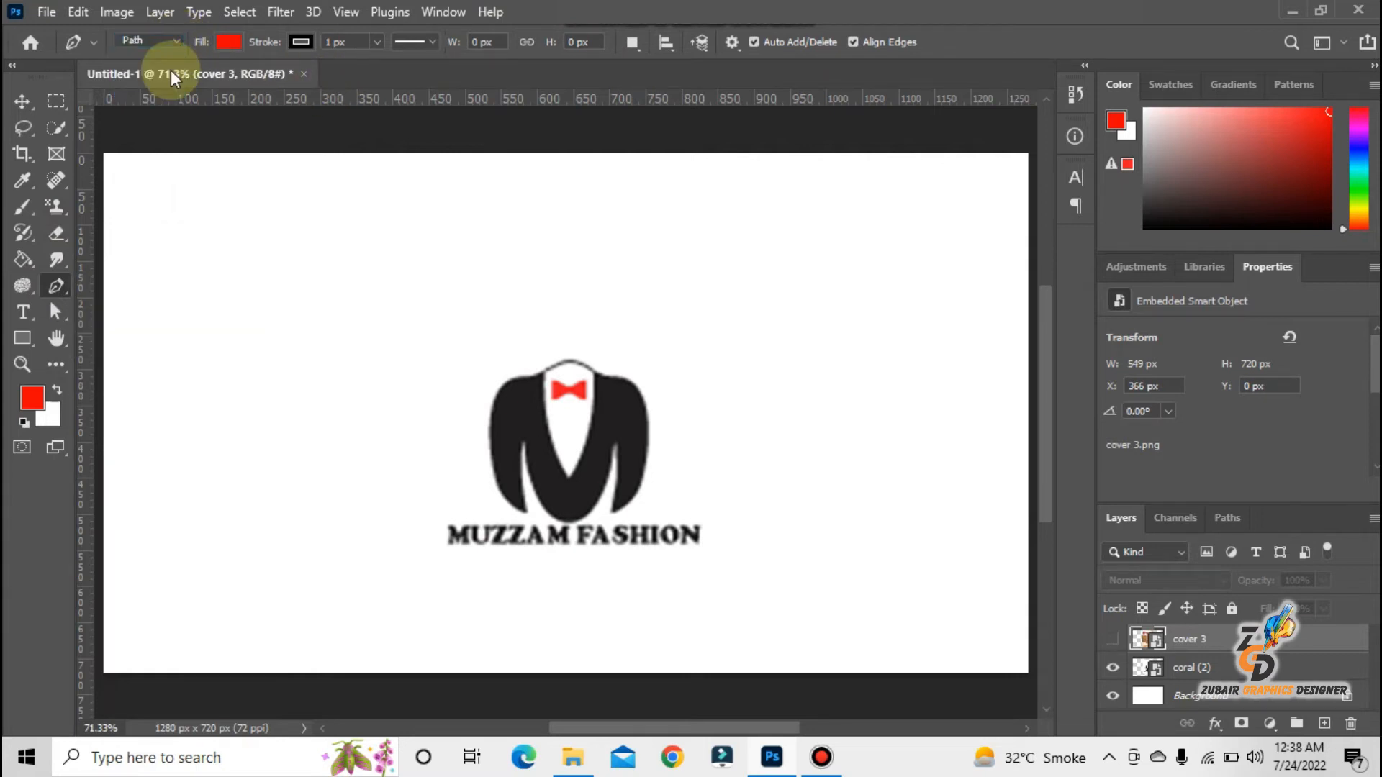
Step: Draw a roughly circular path of many short segments on the blank canvas to the upper left of the suit logo
{"action": "left_click", "coordinate": [386, 258]}
{"action": "left_click", "coordinate": [401, 250]}
{"action": "left_click", "coordinate": [412, 250]}
{"action": "left_click", "coordinate": [424, 255]}
{"action": "left_click", "coordinate": [434, 262]}
{"action": "left_click", "coordinate": [448, 275]}
{"action": "left_click", "coordinate": [450, 280]}
{"action": "left_click", "coordinate": [452, 316]}
{"action": "left_click", "coordinate": [444, 319]}
{"action": "left_click", "coordinate": [429, 326]}
{"action": "left_click", "coordinate": [410, 329]}
{"action": "left_click", "coordinate": [386, 326]}
{"action": "left_click", "coordinate": [365, 311]}
{"action": "left_click", "coordinate": [362, 300]}
{"action": "left_click", "coordinate": [361, 288]}
{"action": "left_click", "coordinate": [357, 278]}
{"action": "left_click", "coordinate": [363, 267]}
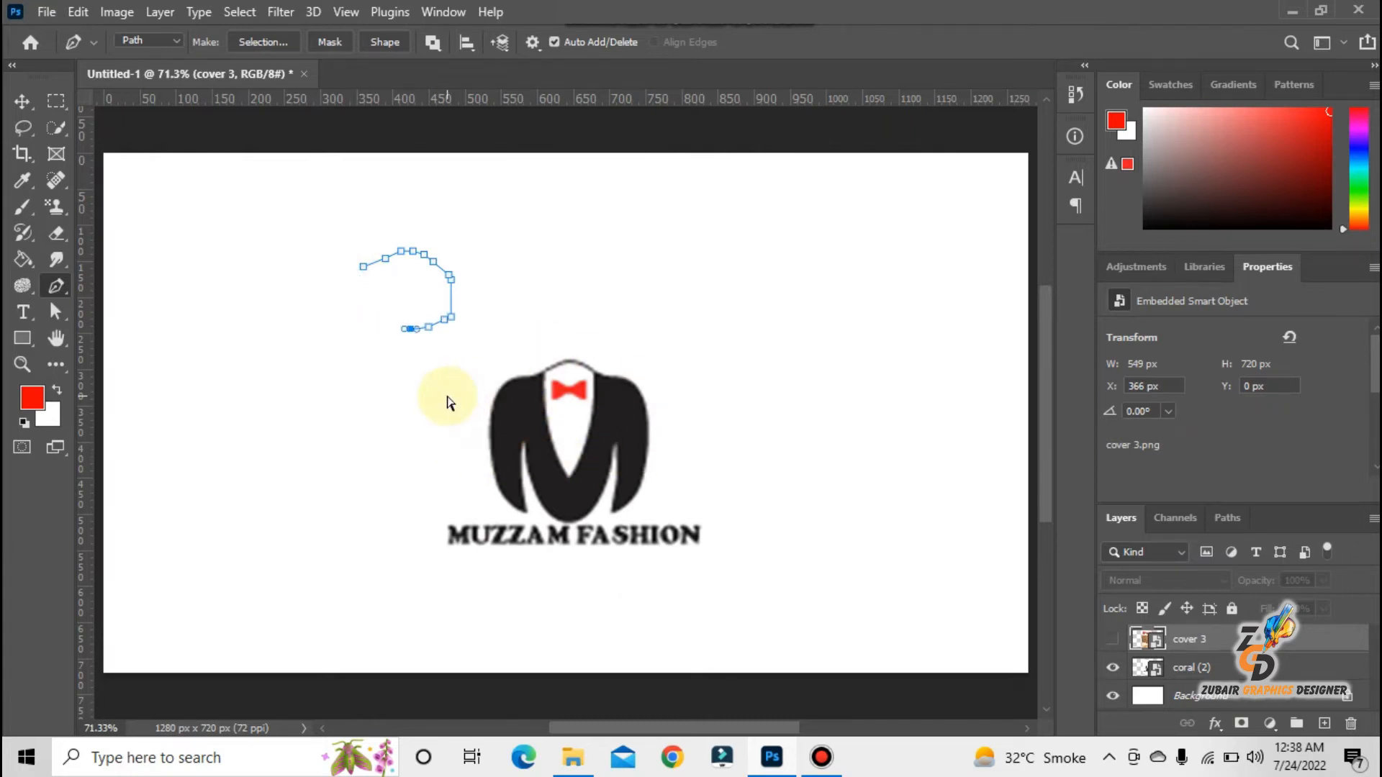
Step: Undo all points of the circular path drawn beside the suit logo
{"action": "key", "text": "ctrl+z"}
{"action": "key", "text": "ctrl+z"}
{"action": "key", "text": "ctrl+z"}
{"action": "key", "text": "z"}
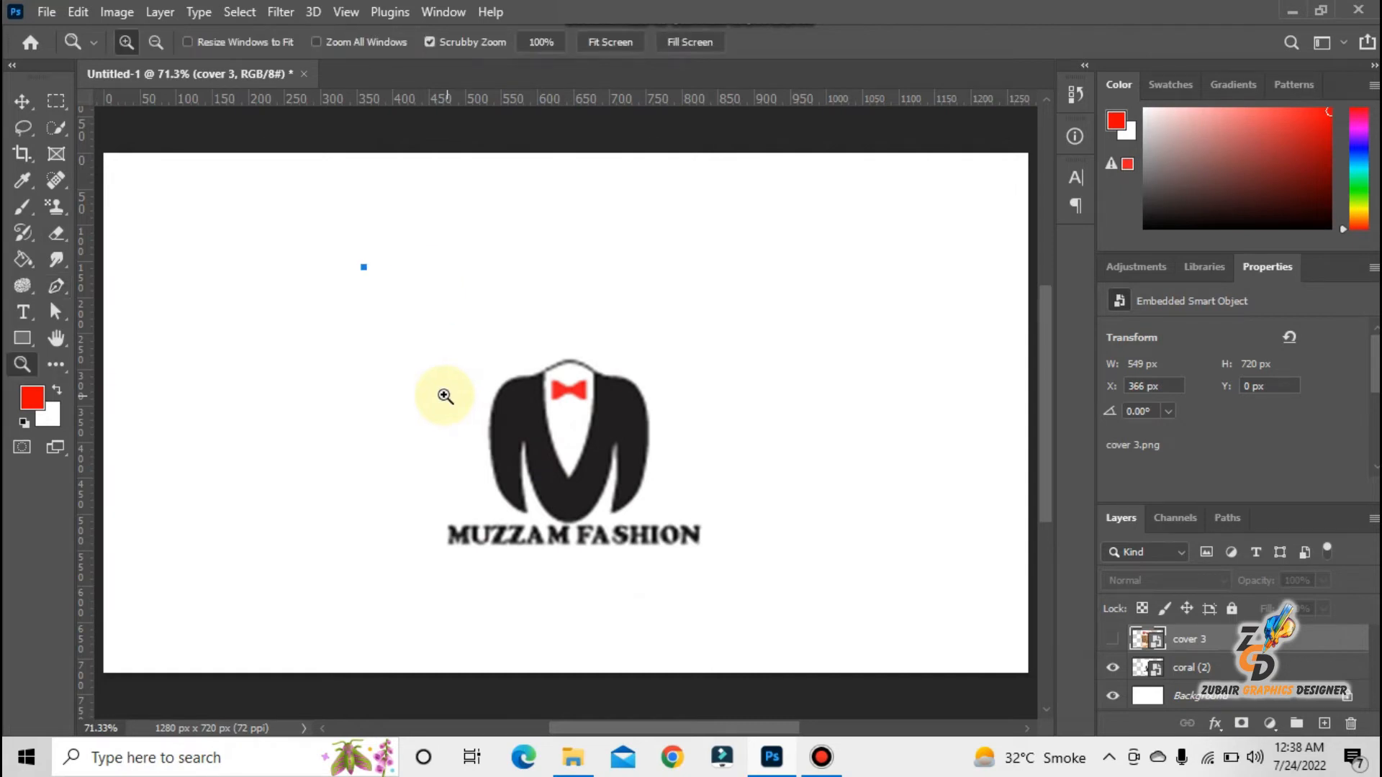
{"action": "key", "text": "ctrl+z"}
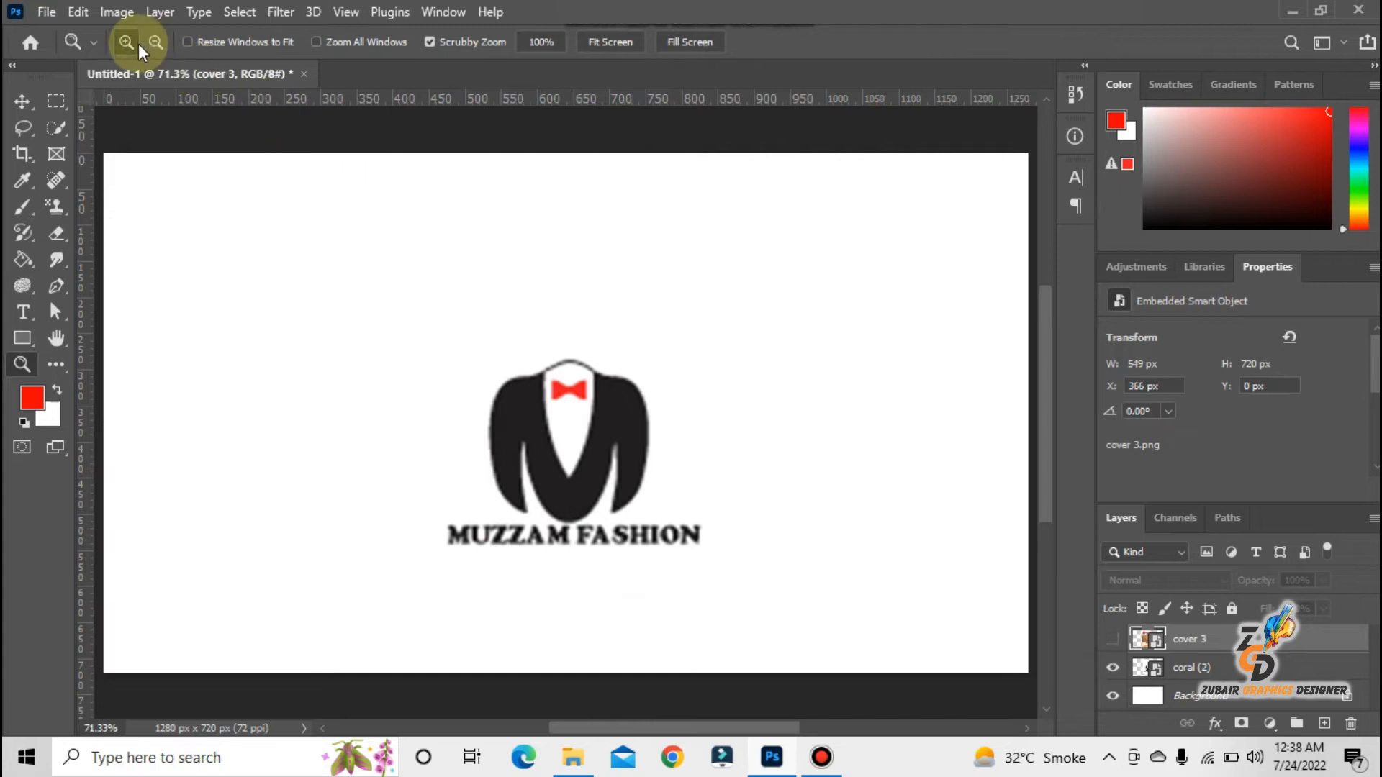
Step: Draw a closed red polygon about 202 by 276 px beside the suit logo using the Pen tool in Shape mode
{"action": "left_click", "coordinate": [57, 285]}
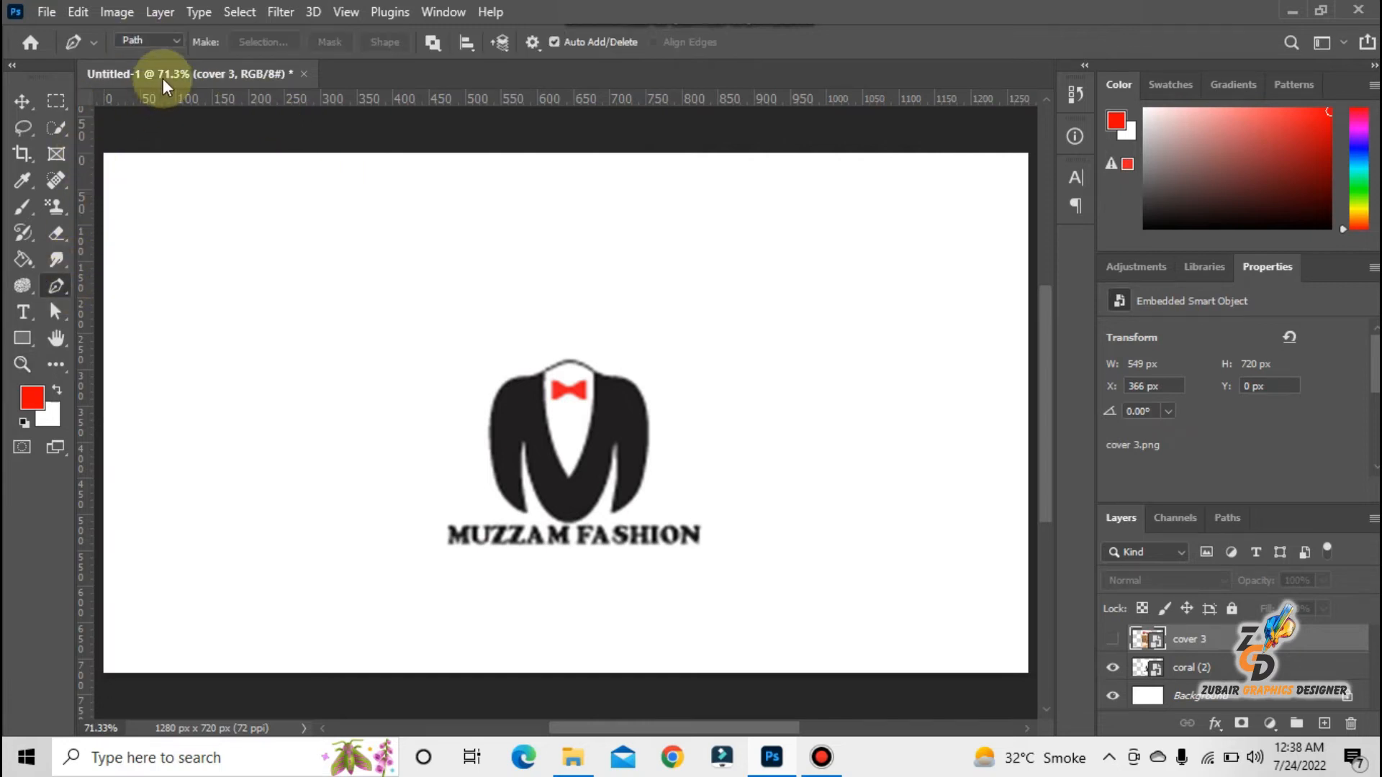
{"action": "left_click", "coordinate": [176, 42]}
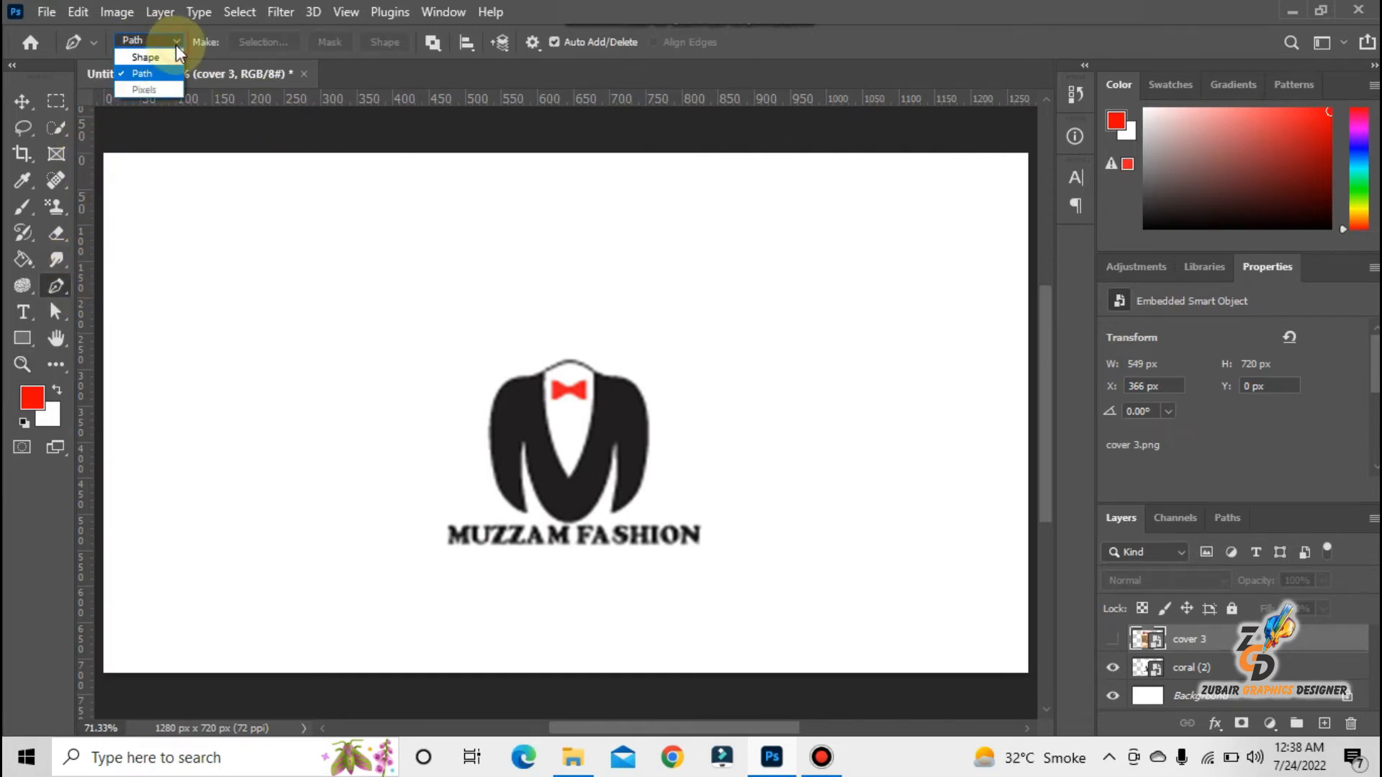
{"action": "left_click", "coordinate": [171, 57]}
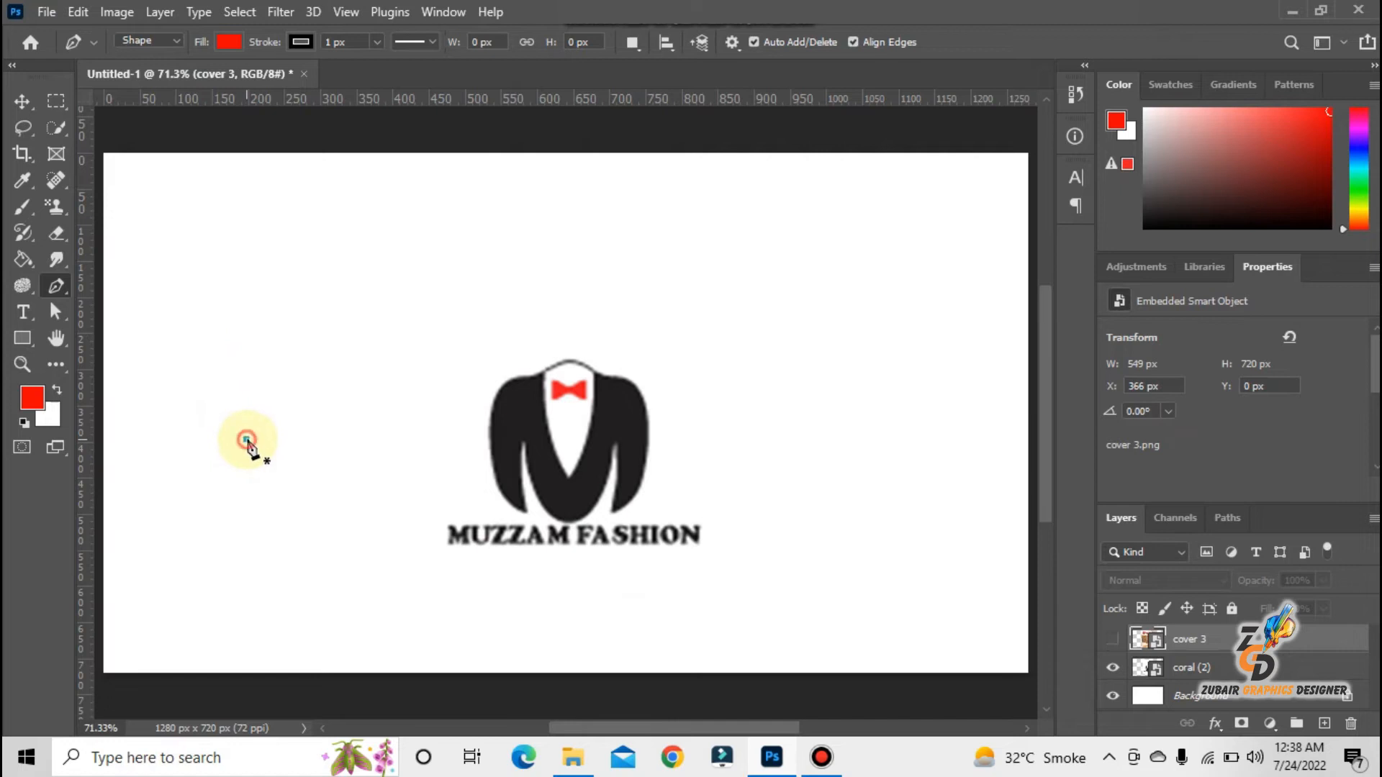
{"action": "left_click", "coordinate": [246, 439]}
{"action": "left_click", "coordinate": [231, 298]}
{"action": "left_click", "coordinate": [262, 298]}
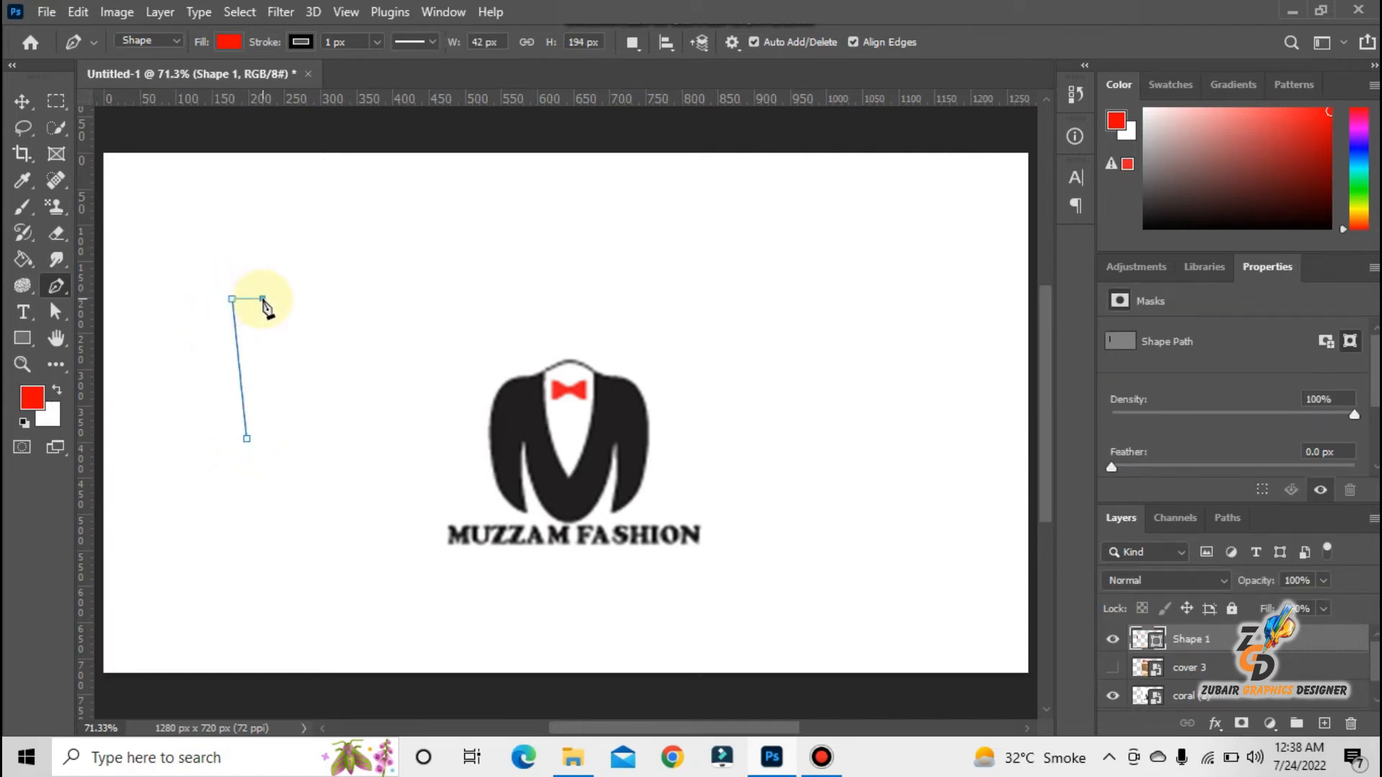
{"action": "left_click", "coordinate": [300, 283]}
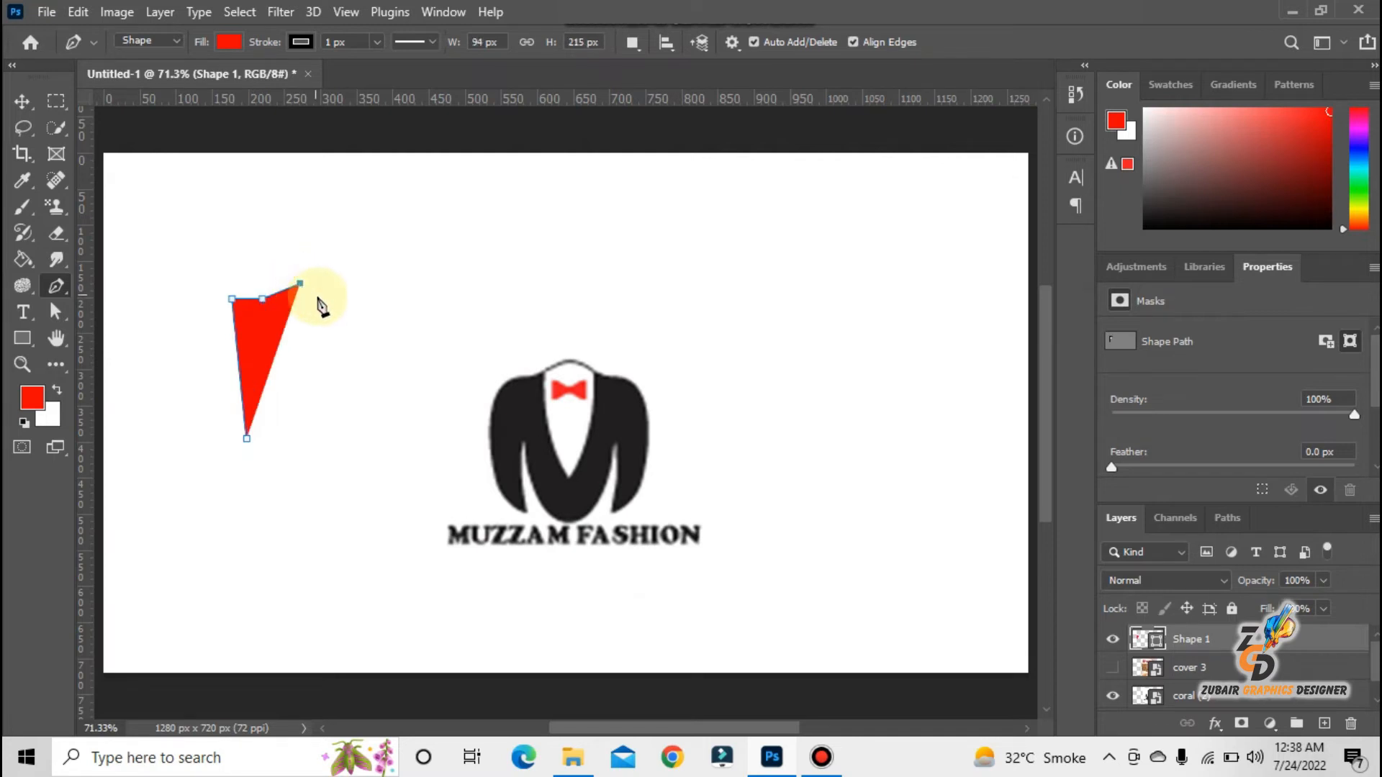
{"action": "left_click", "coordinate": [323, 296]}
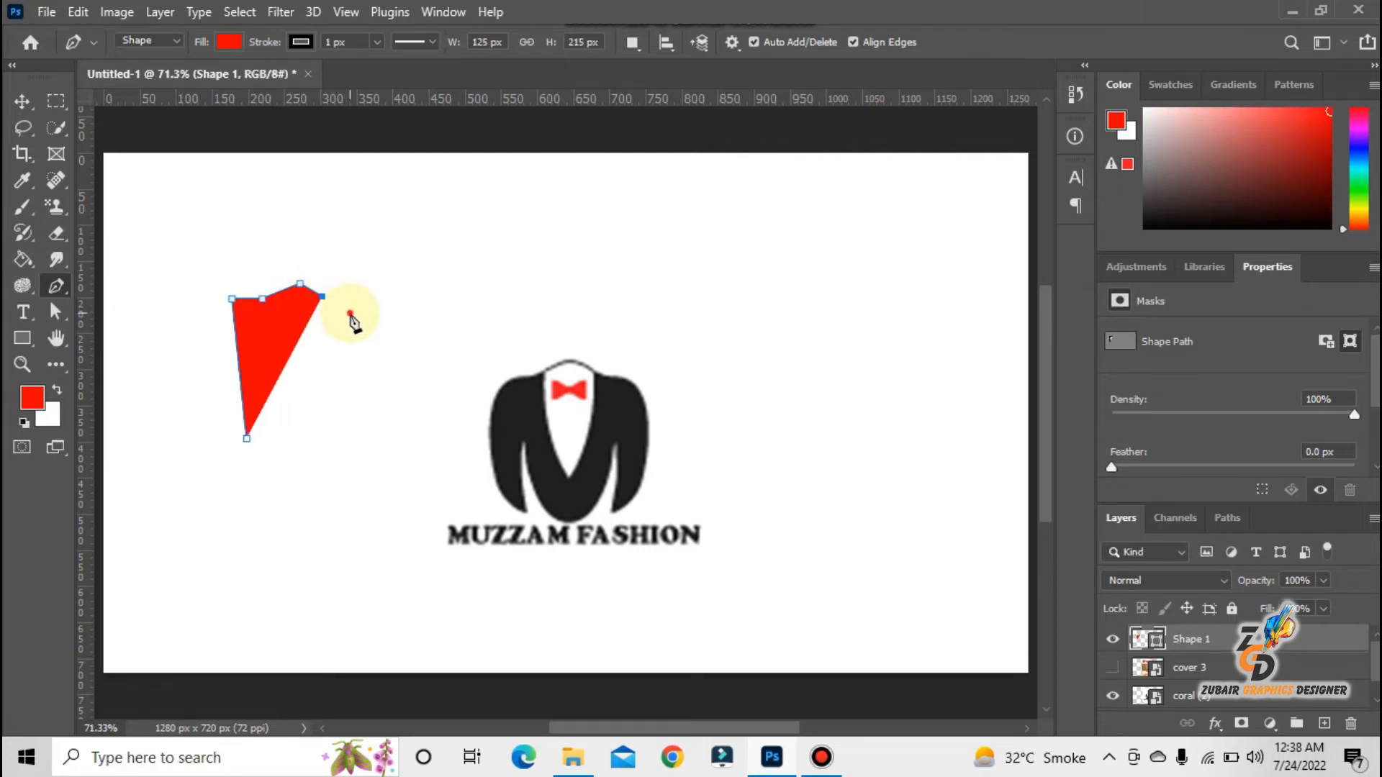
{"action": "left_click", "coordinate": [350, 313]}
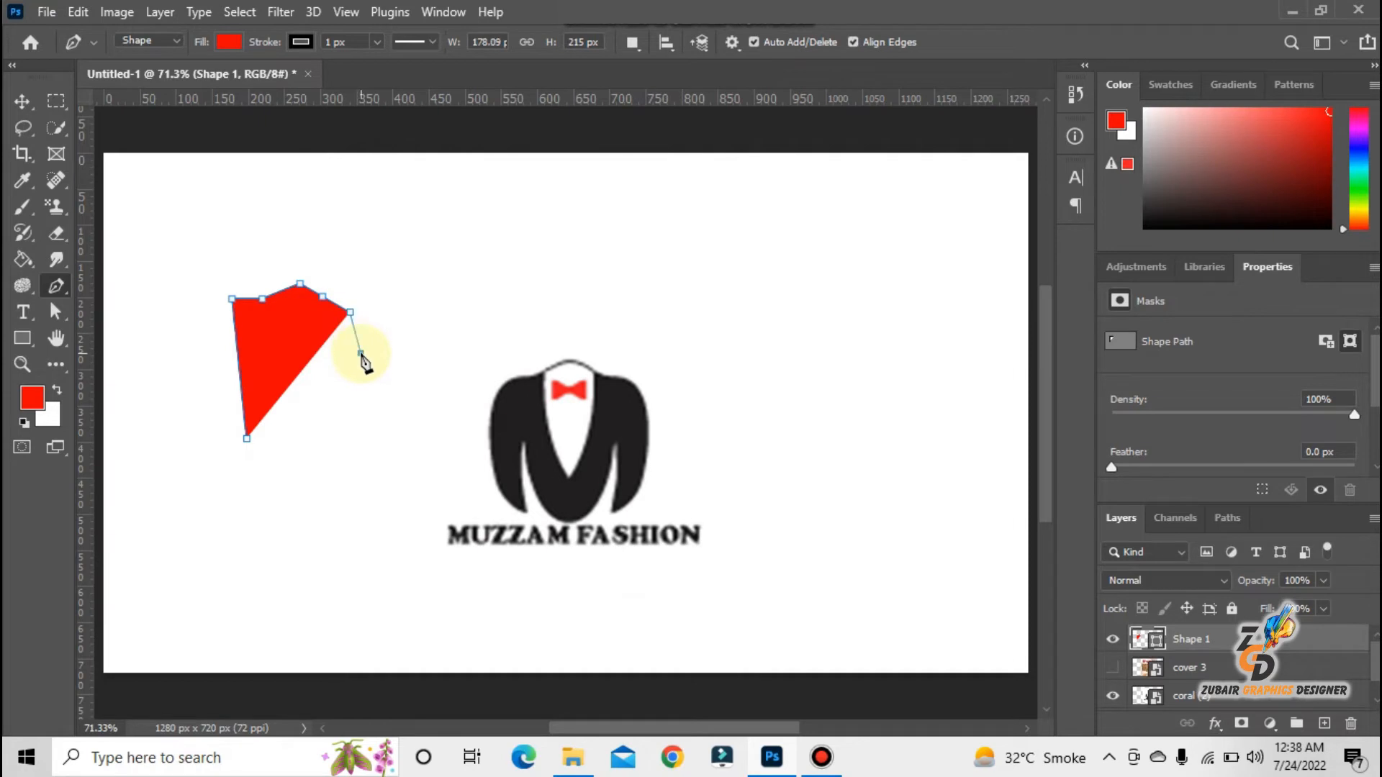
{"action": "left_click", "coordinate": [361, 353]}
{"action": "left_click", "coordinate": [367, 406]}
{"action": "left_click", "coordinate": [378, 439]}
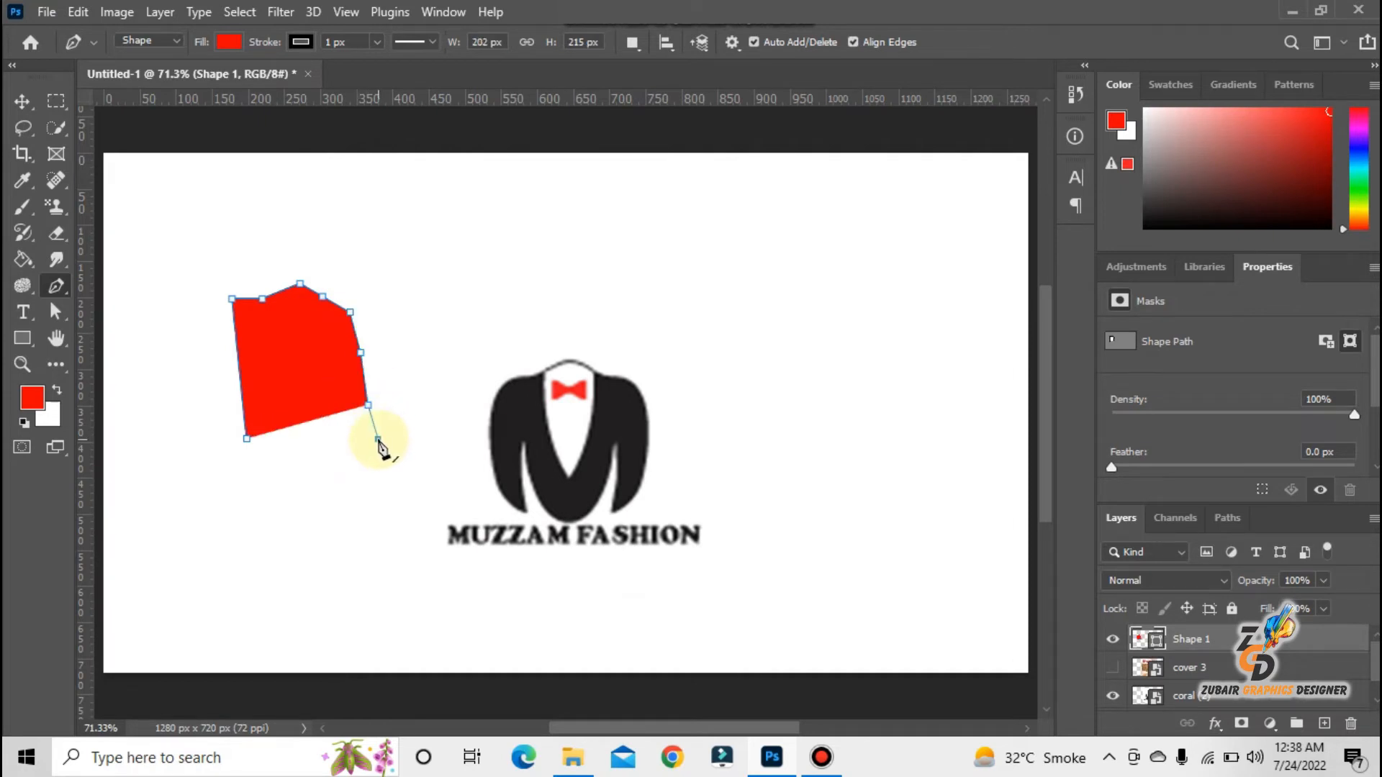
{"action": "left_click_drag", "start_coordinate": [326, 462], "coordinate": [318, 473]}
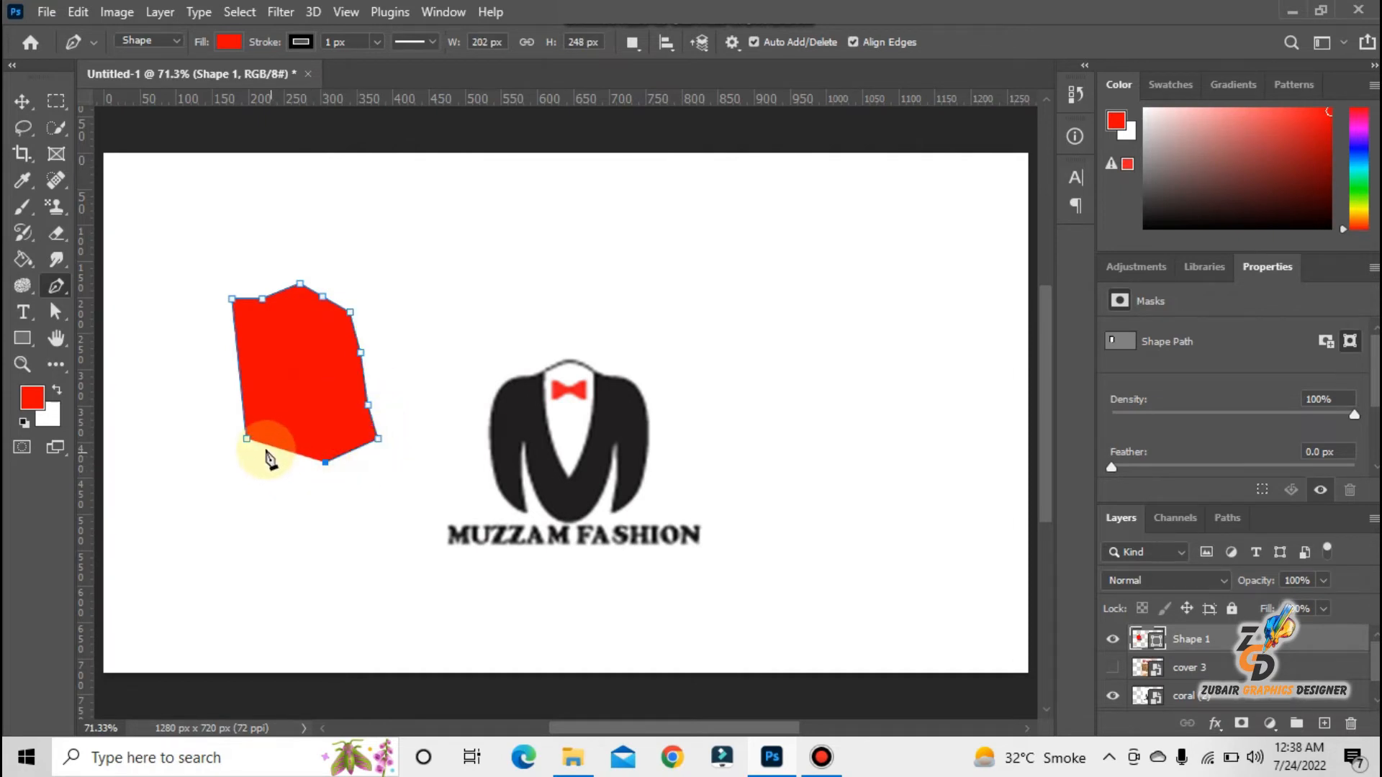
{"action": "left_click", "coordinate": [288, 482]}
{"action": "left_click", "coordinate": [248, 440]}
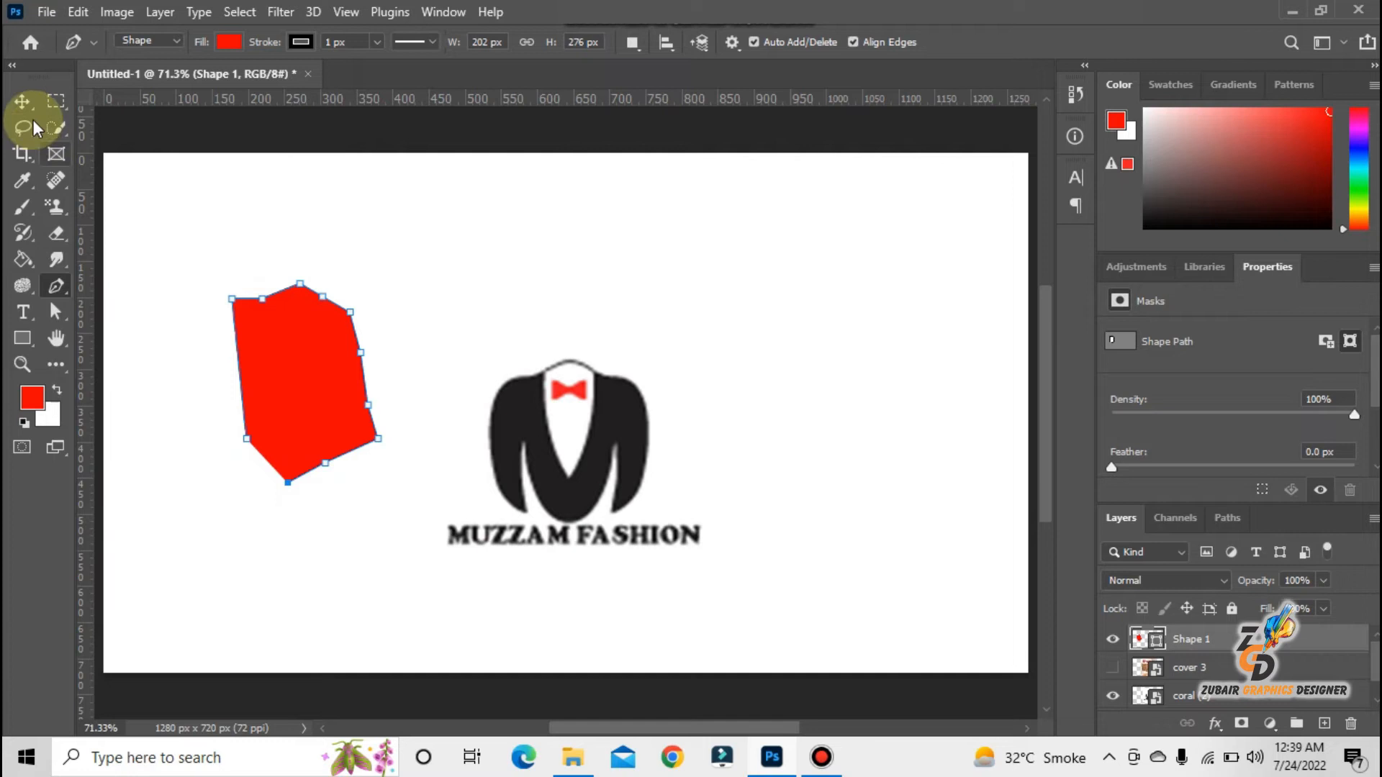
Step: Change the fill color of the drawn polygon to black
{"action": "left_click", "coordinate": [21, 101]}
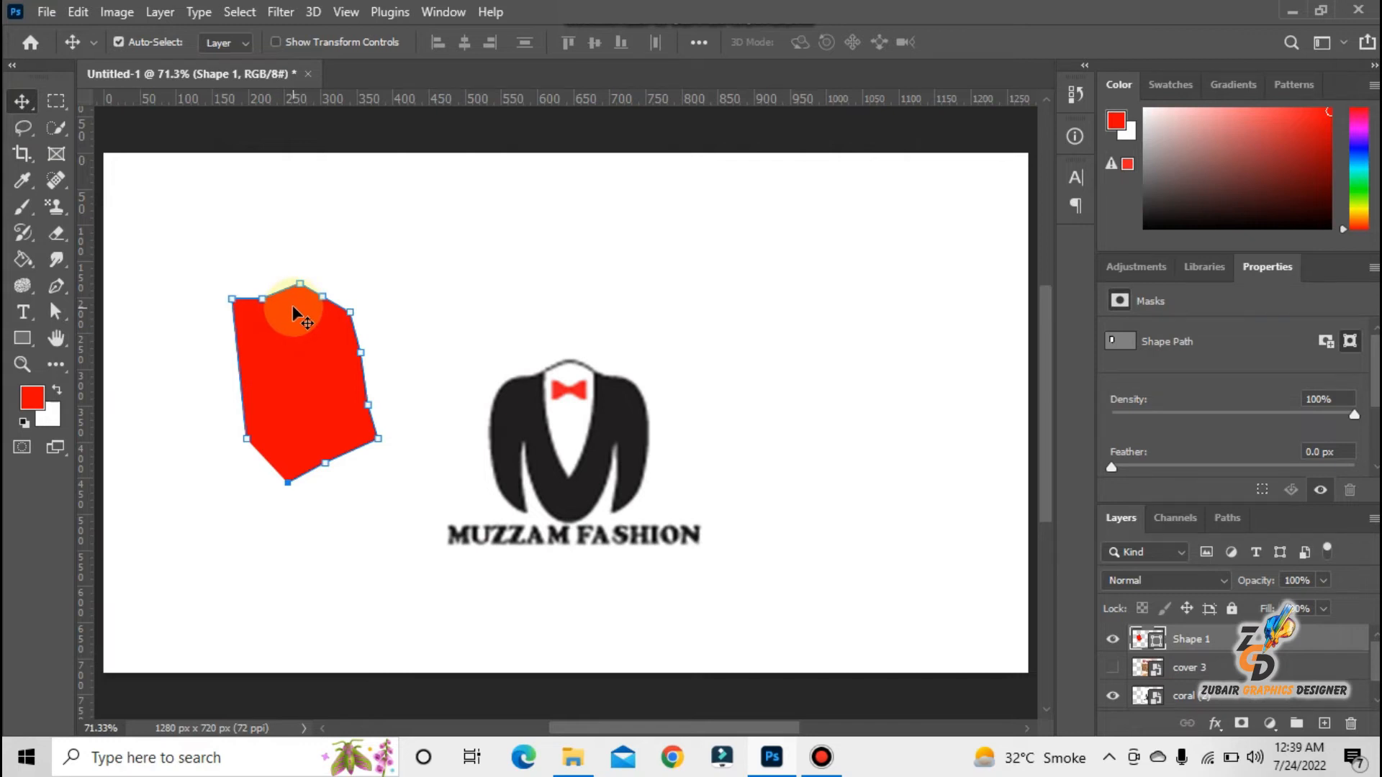
{"action": "left_click", "coordinate": [59, 286]}
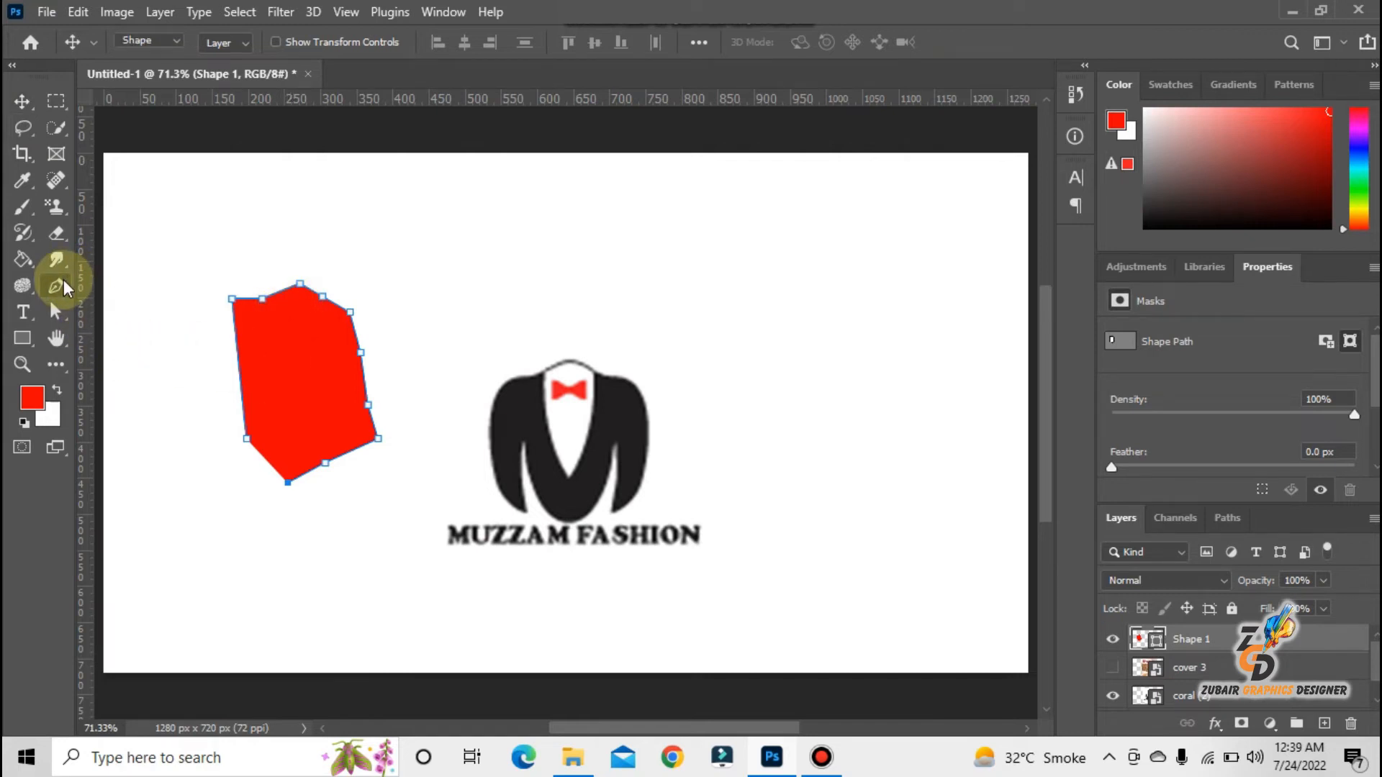
{"action": "left_click", "coordinate": [228, 42]}
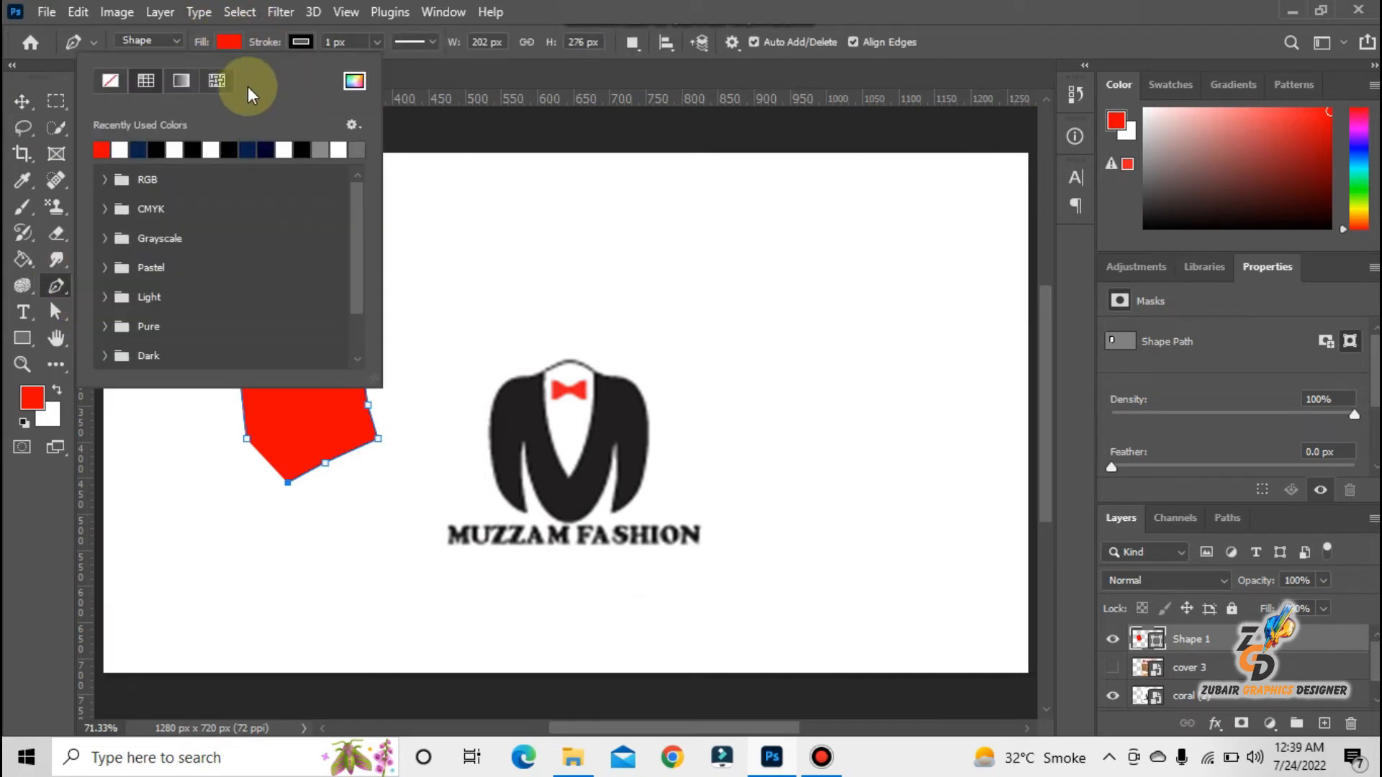
{"action": "left_click", "coordinate": [187, 149]}
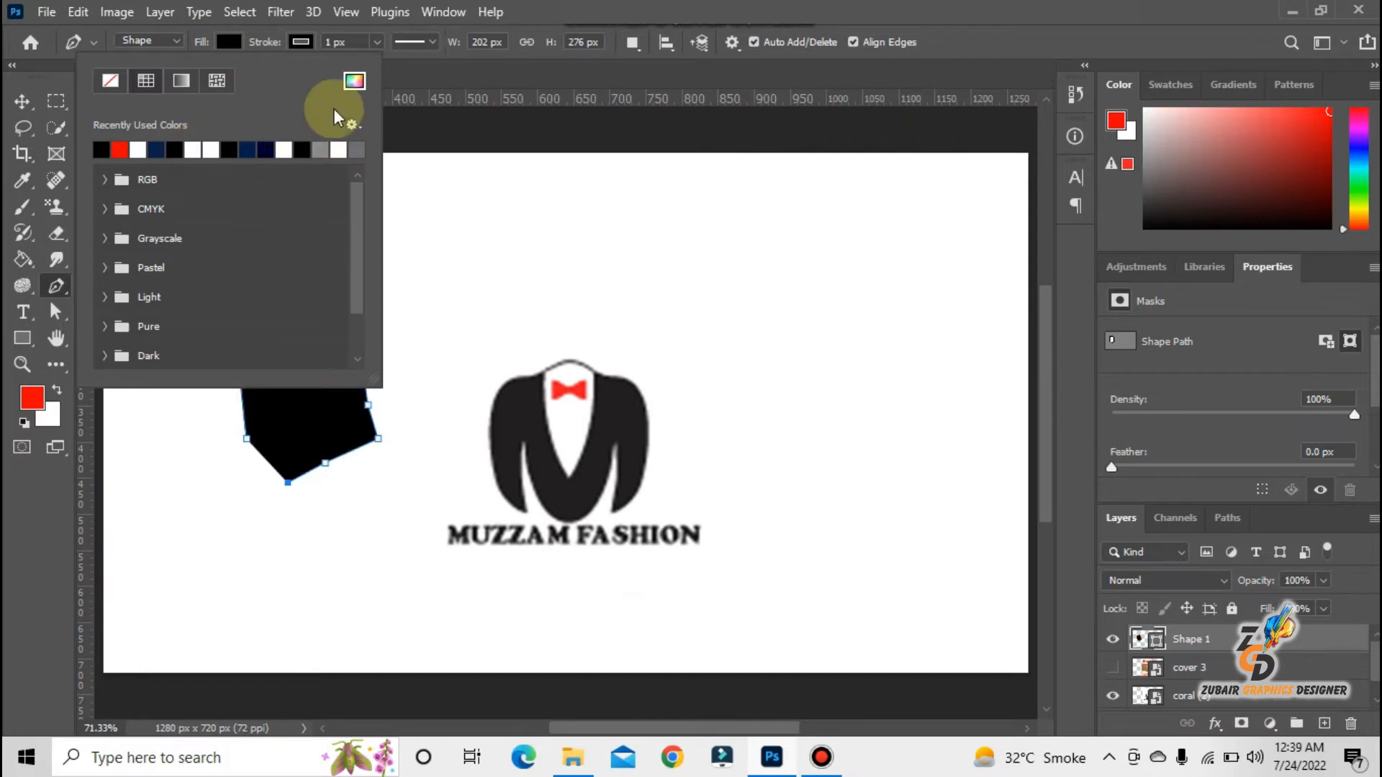
Step: Review the polygon's stroke color, stroke width and line style options without changing them
{"action": "left_click", "coordinate": [301, 43]}
{"action": "left_click", "coordinate": [300, 43]}
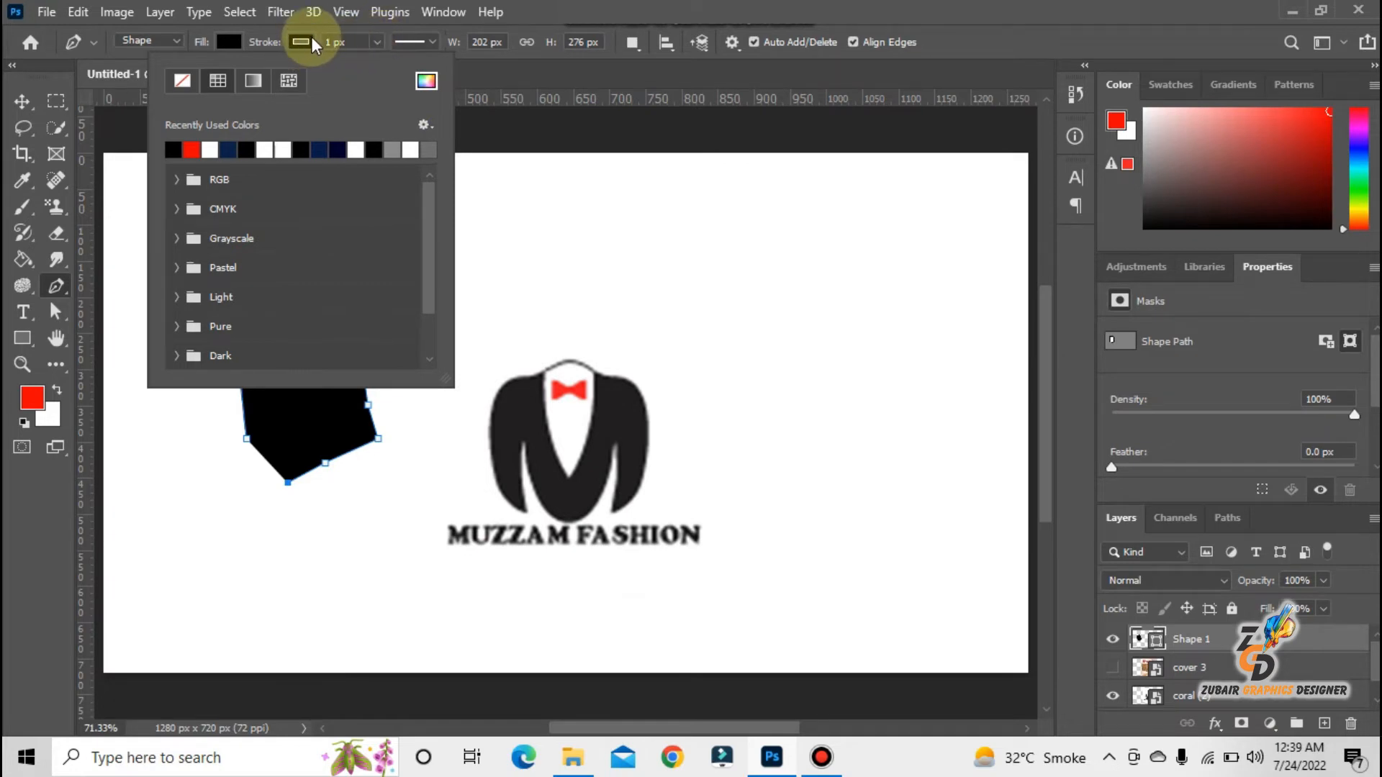
{"action": "left_click", "coordinate": [378, 42]}
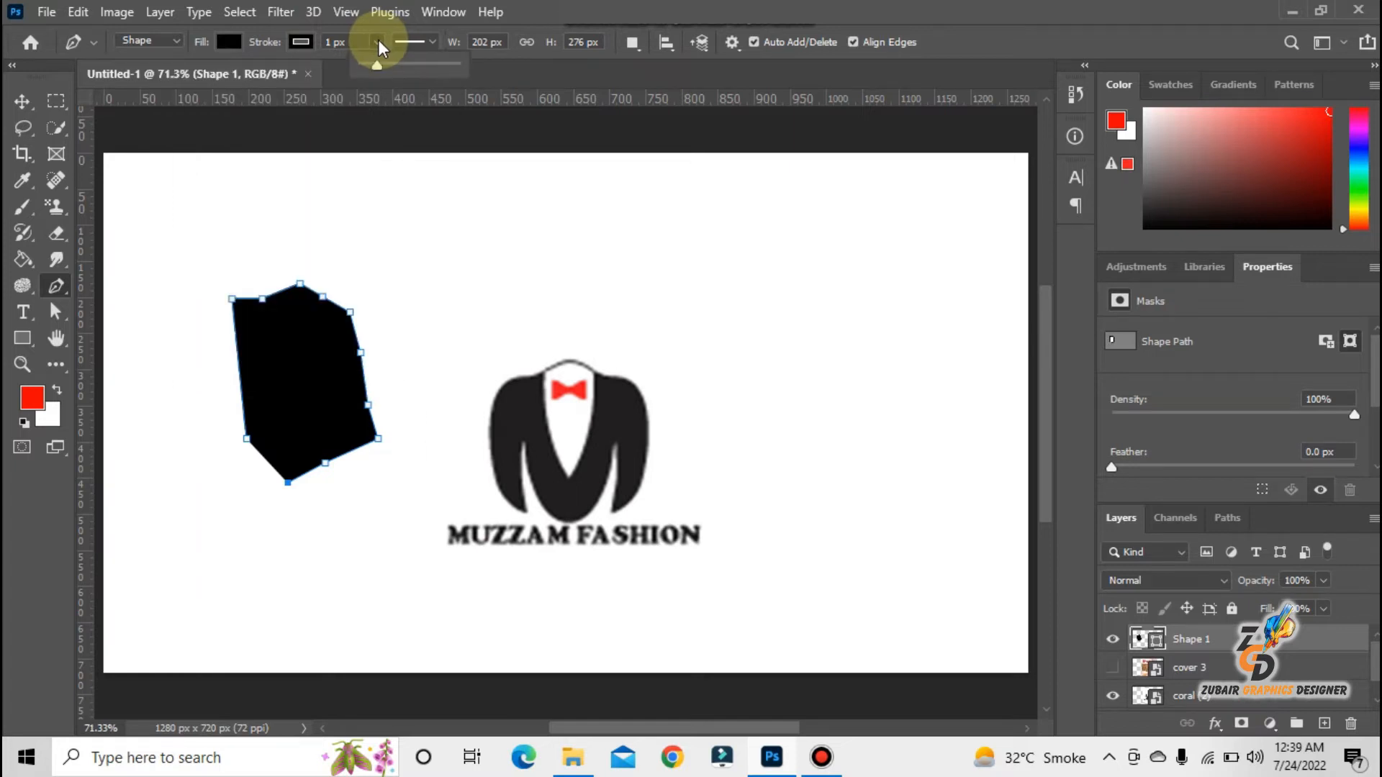
{"action": "left_click", "coordinate": [435, 42]}
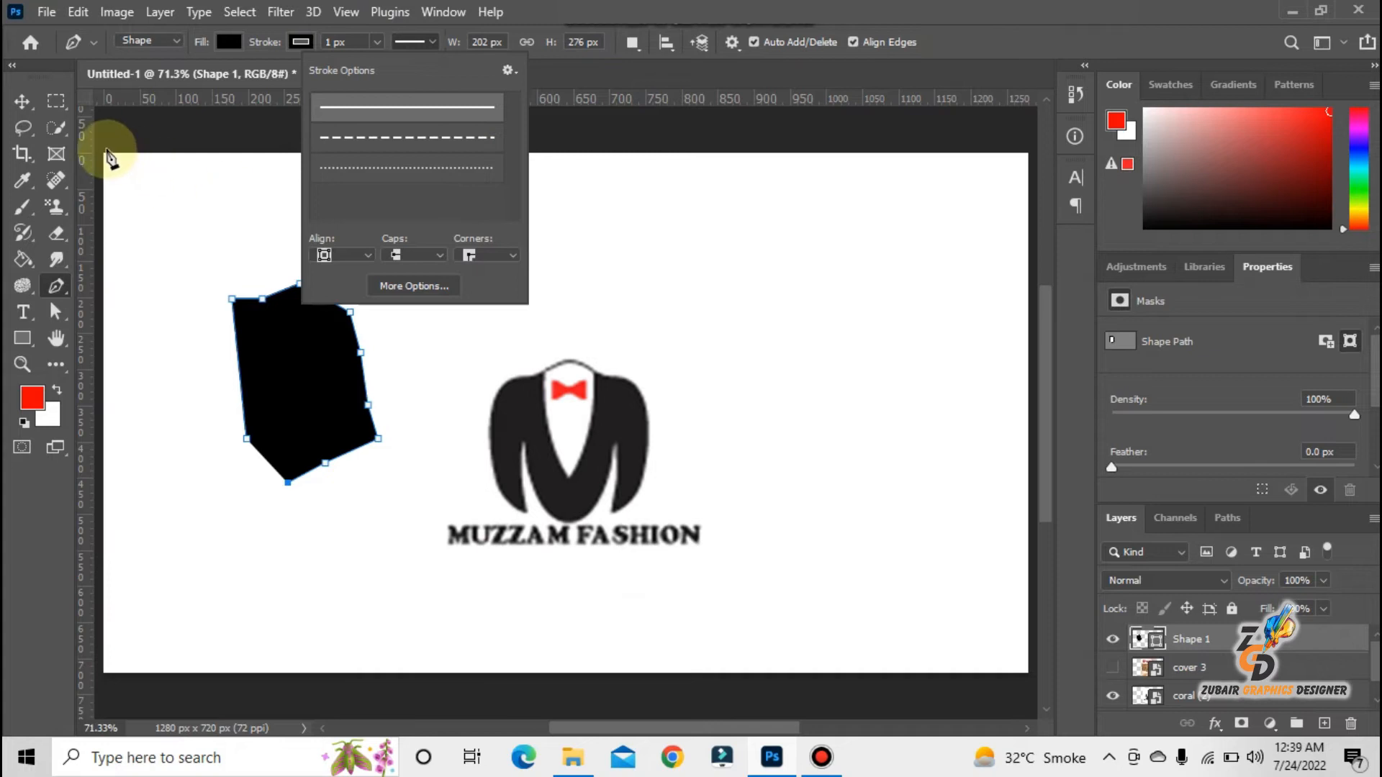
{"action": "left_click", "coordinate": [22, 106]}
{"action": "left_click", "coordinate": [22, 106]}
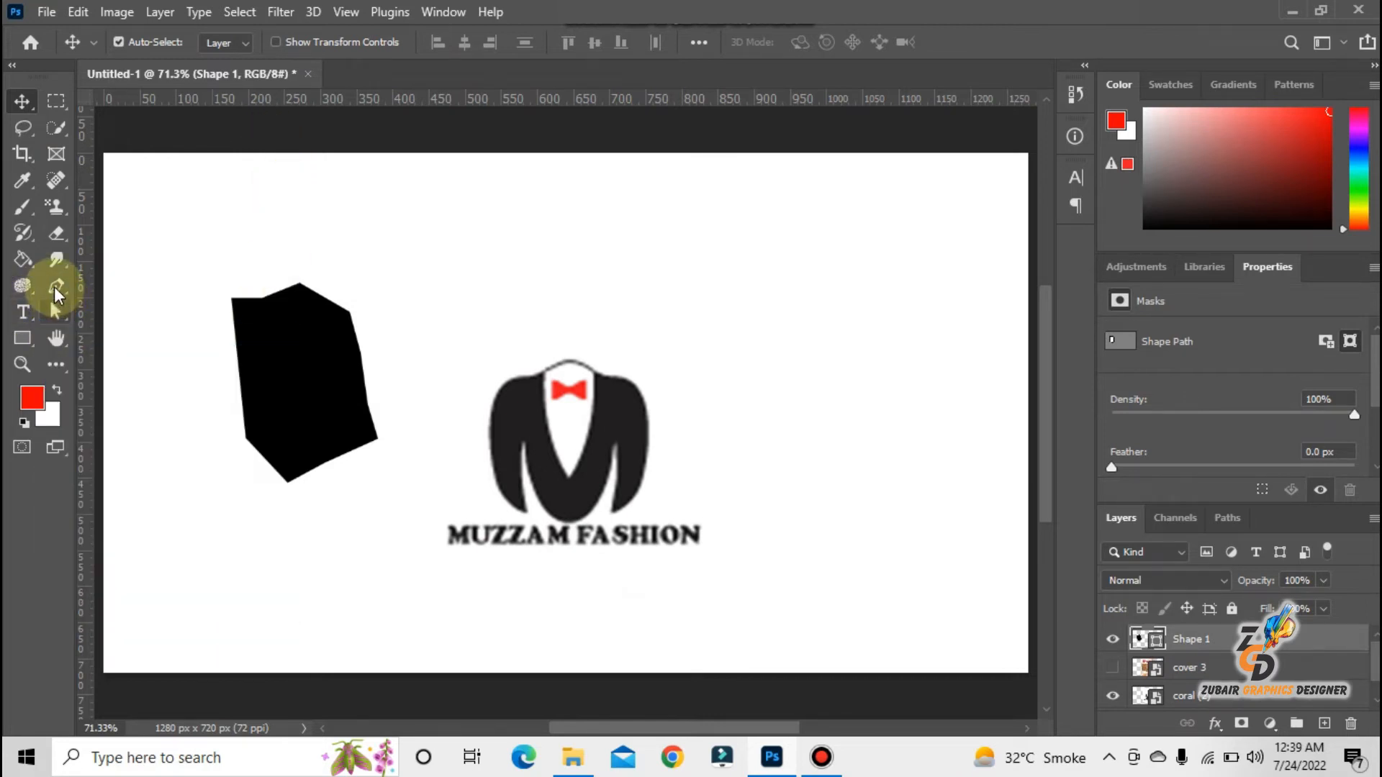
Step: Switch to the Freeform Pen tool and set its path operation to Combine Shapes
{"action": "left_click", "coordinate": [56, 288]}
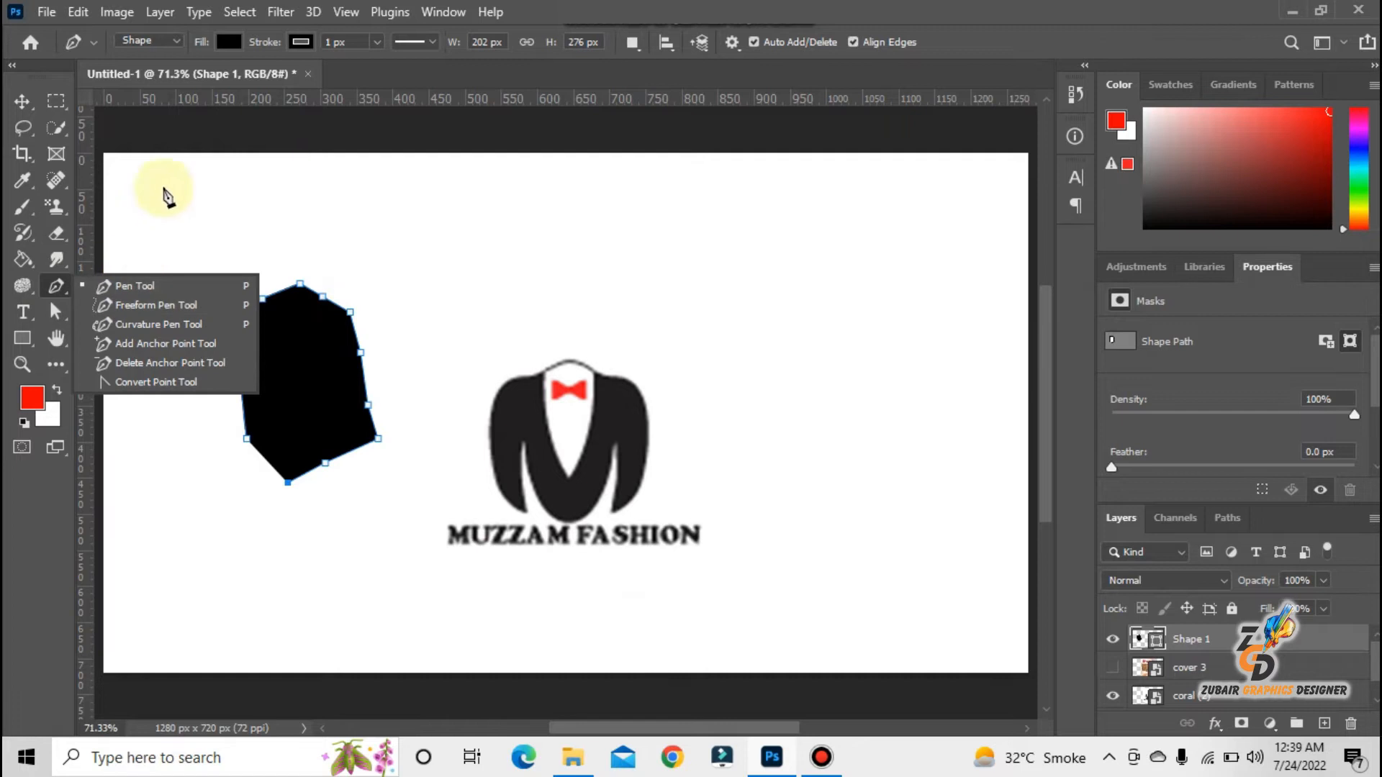
{"action": "left_click", "coordinate": [125, 308]}
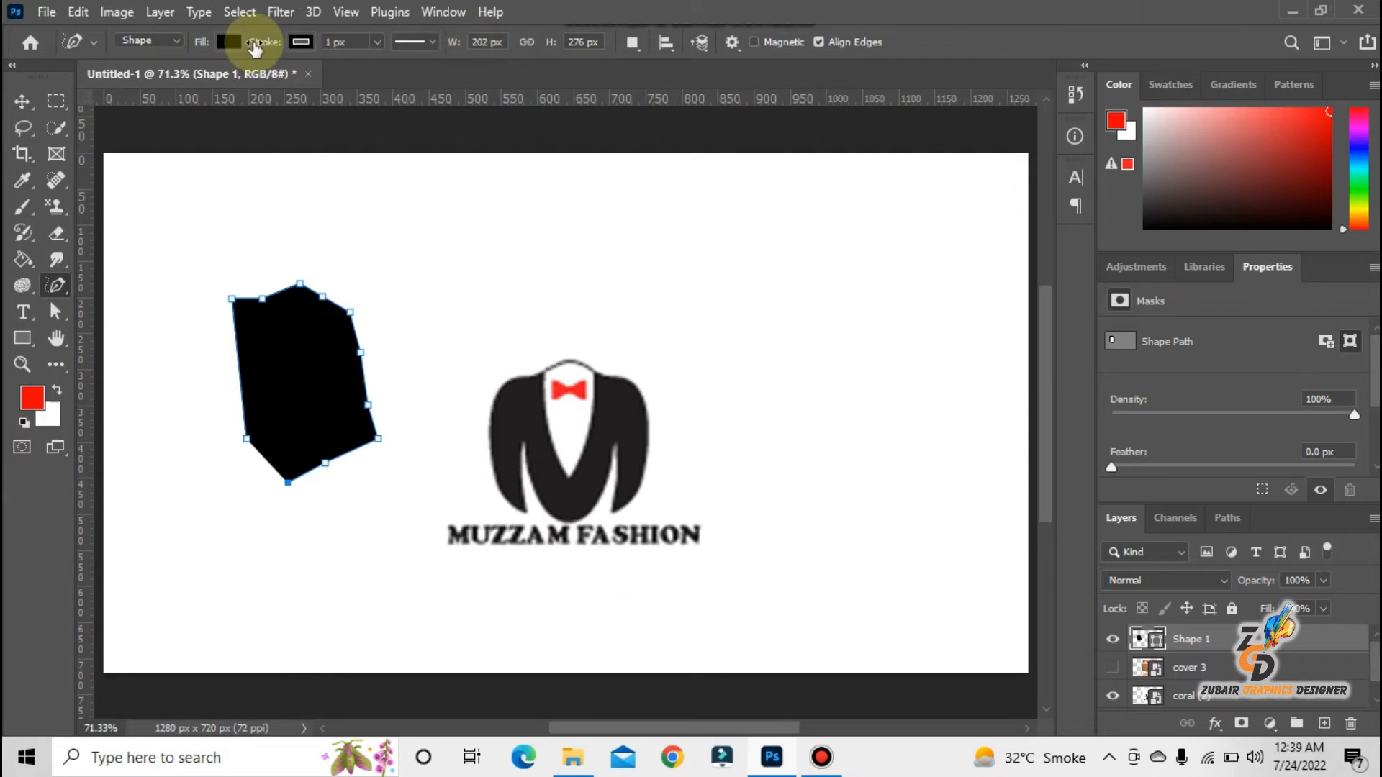
{"action": "left_click", "coordinate": [632, 43]}
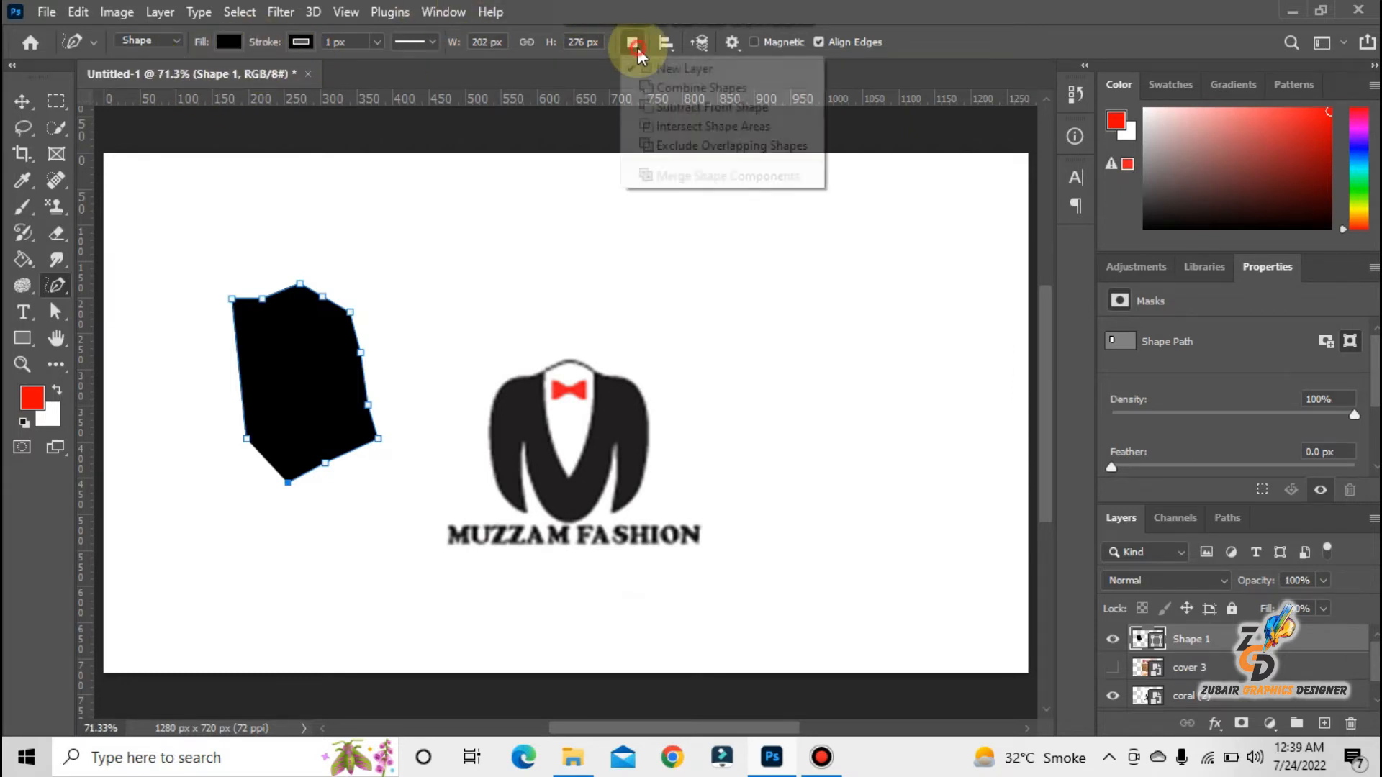
{"action": "left_click", "coordinate": [663, 88]}
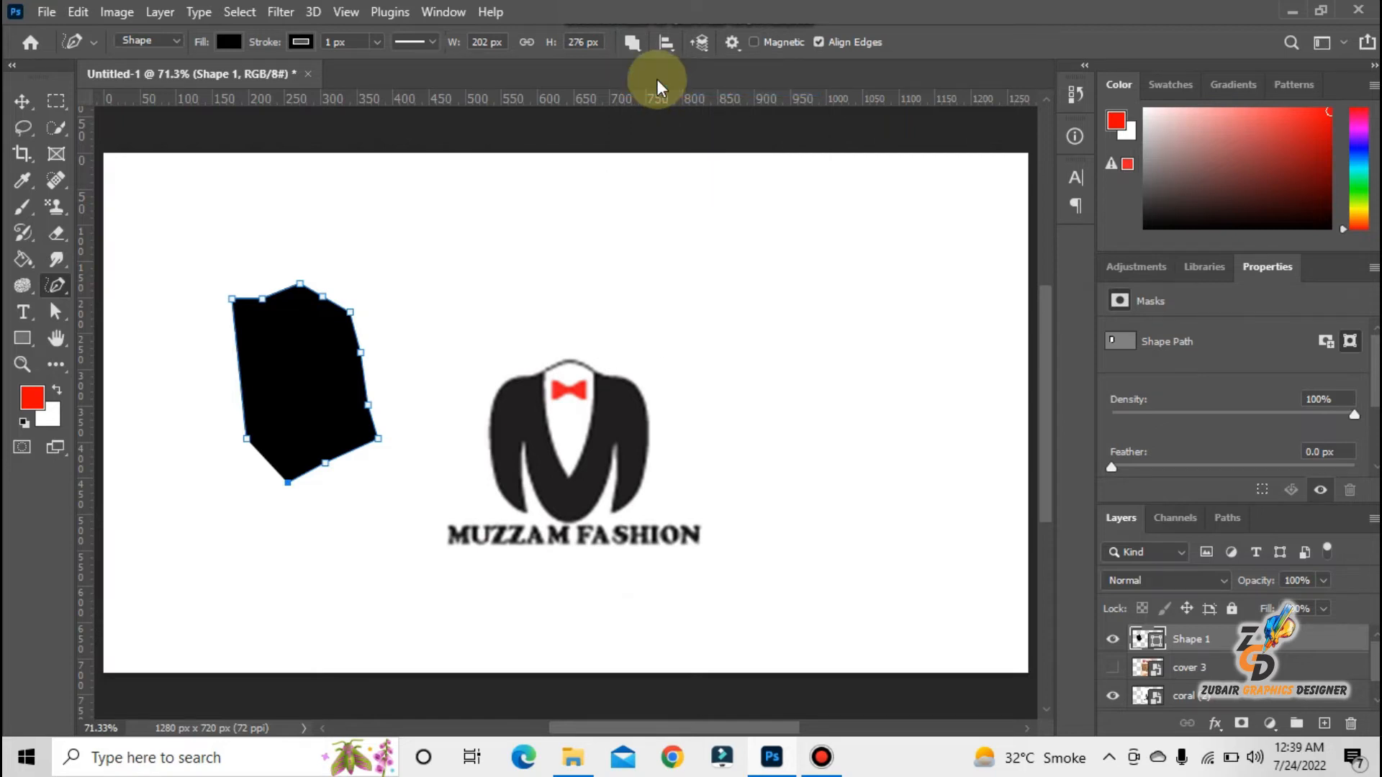
{"action": "left_click", "coordinate": [635, 49]}
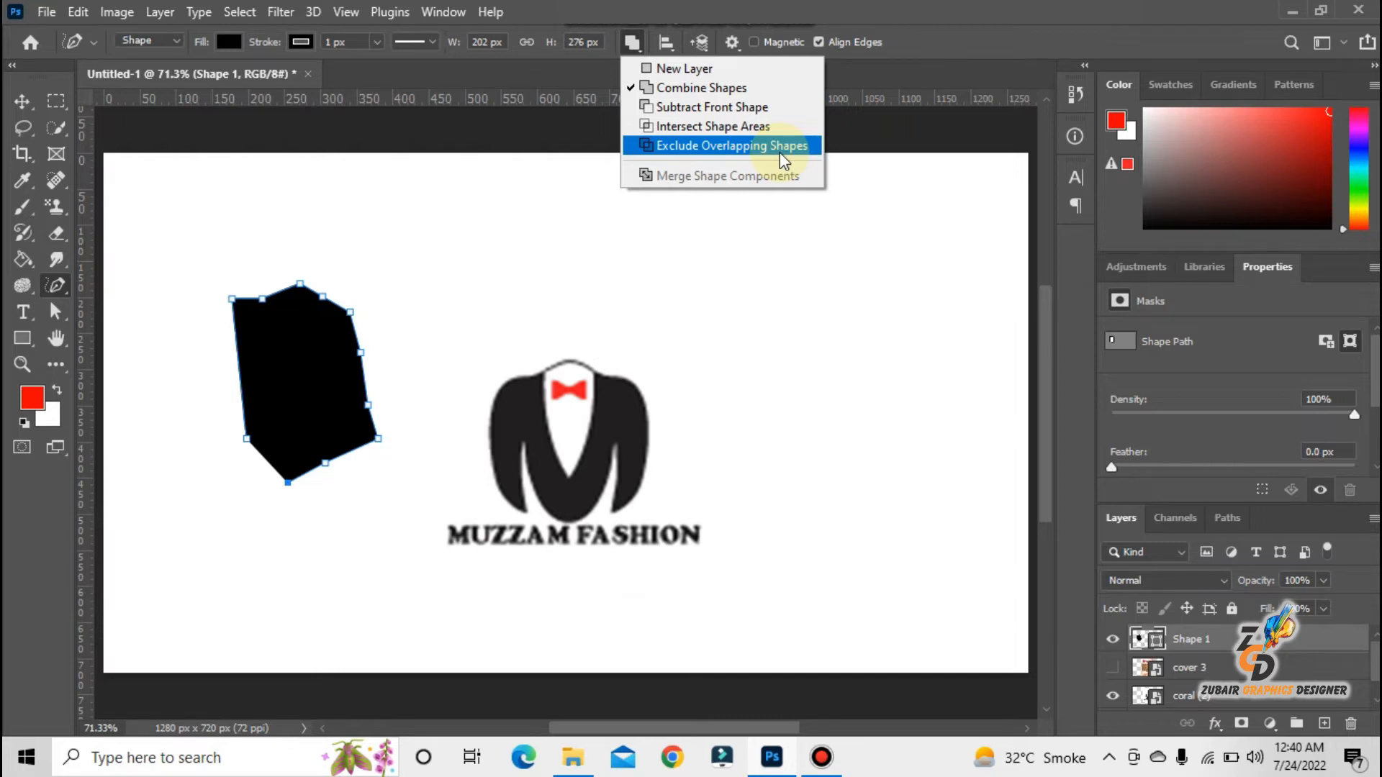
{"action": "left_click", "coordinate": [849, 196]}
{"action": "left_click", "coordinate": [672, 46]}
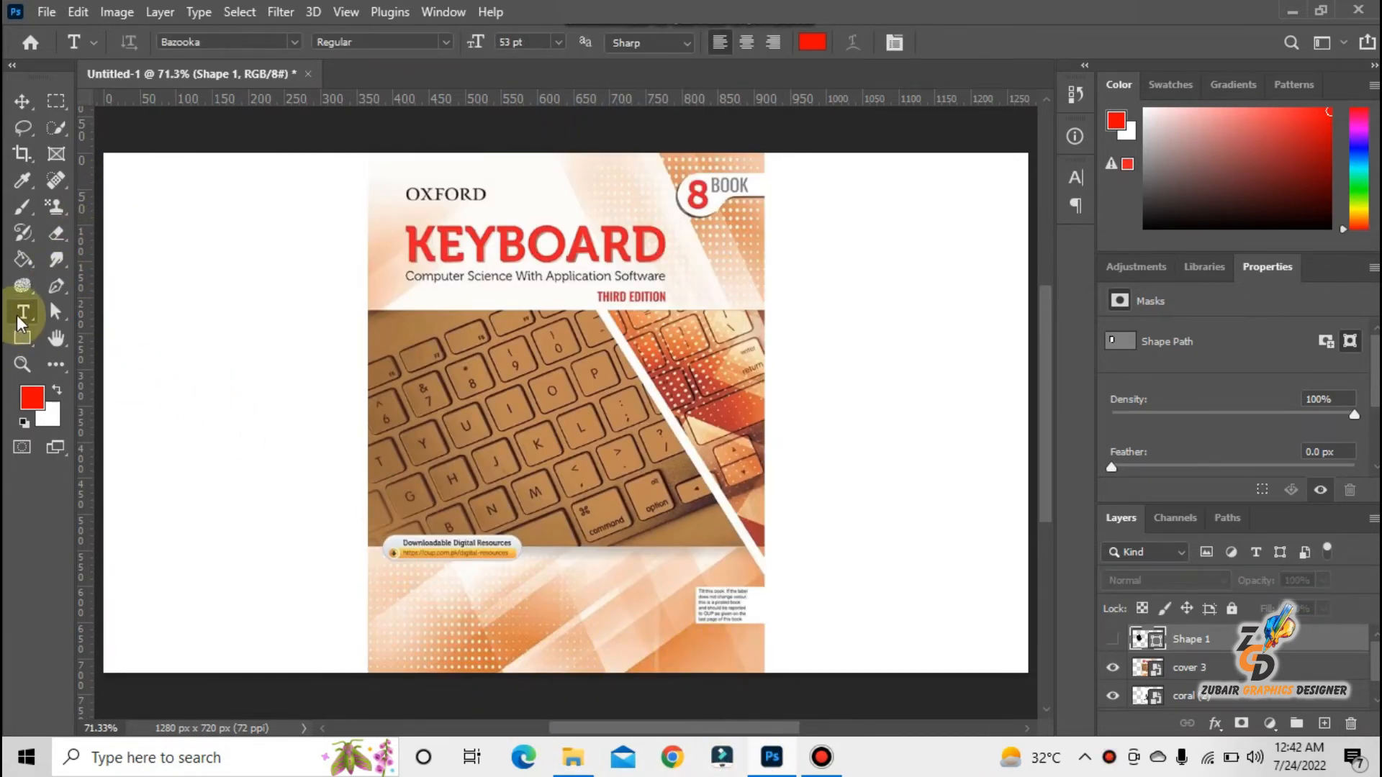
Step: Add the horizontal text "ZUBAIR GRAPHICS DESIGNER" starting on the blank canvas beside the book cover
{"action": "right_click", "coordinate": [22, 313]}
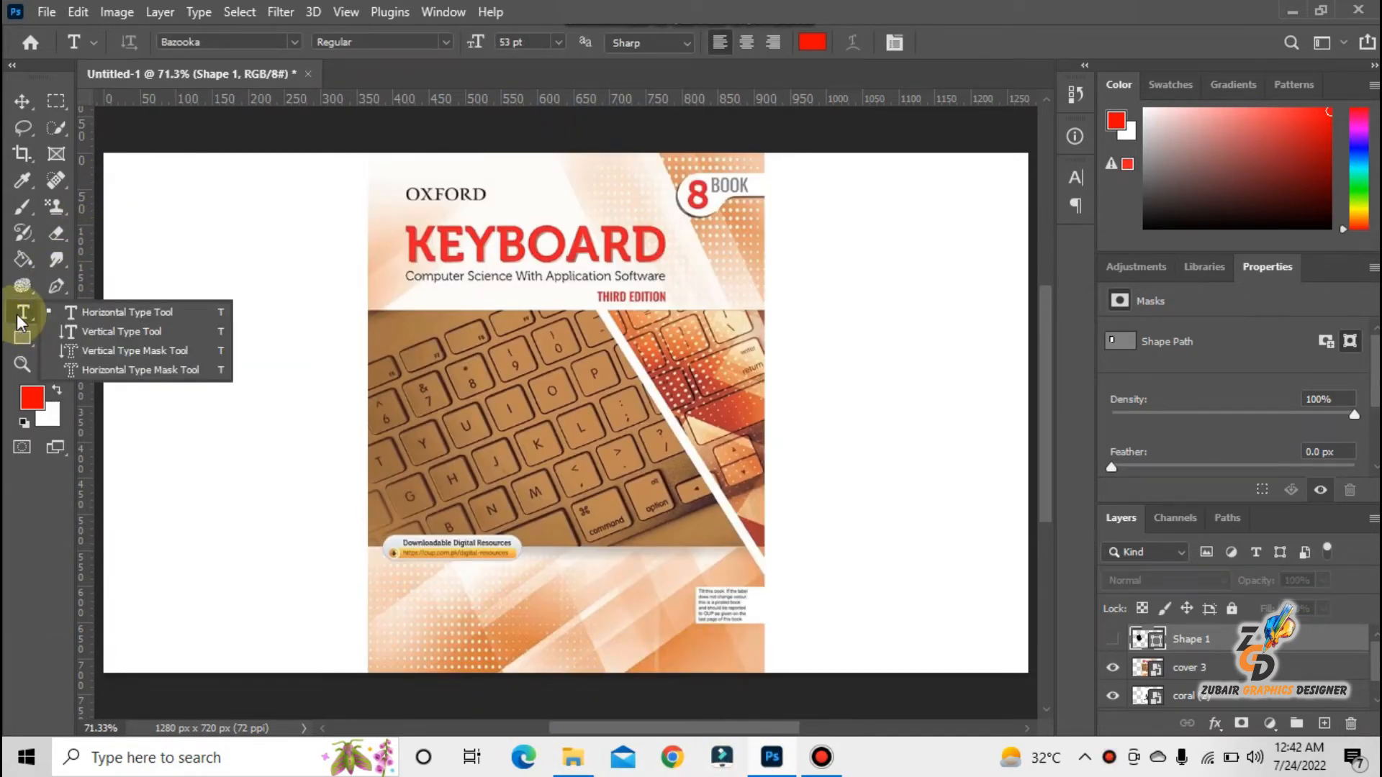
{"action": "left_click", "coordinate": [164, 311]}
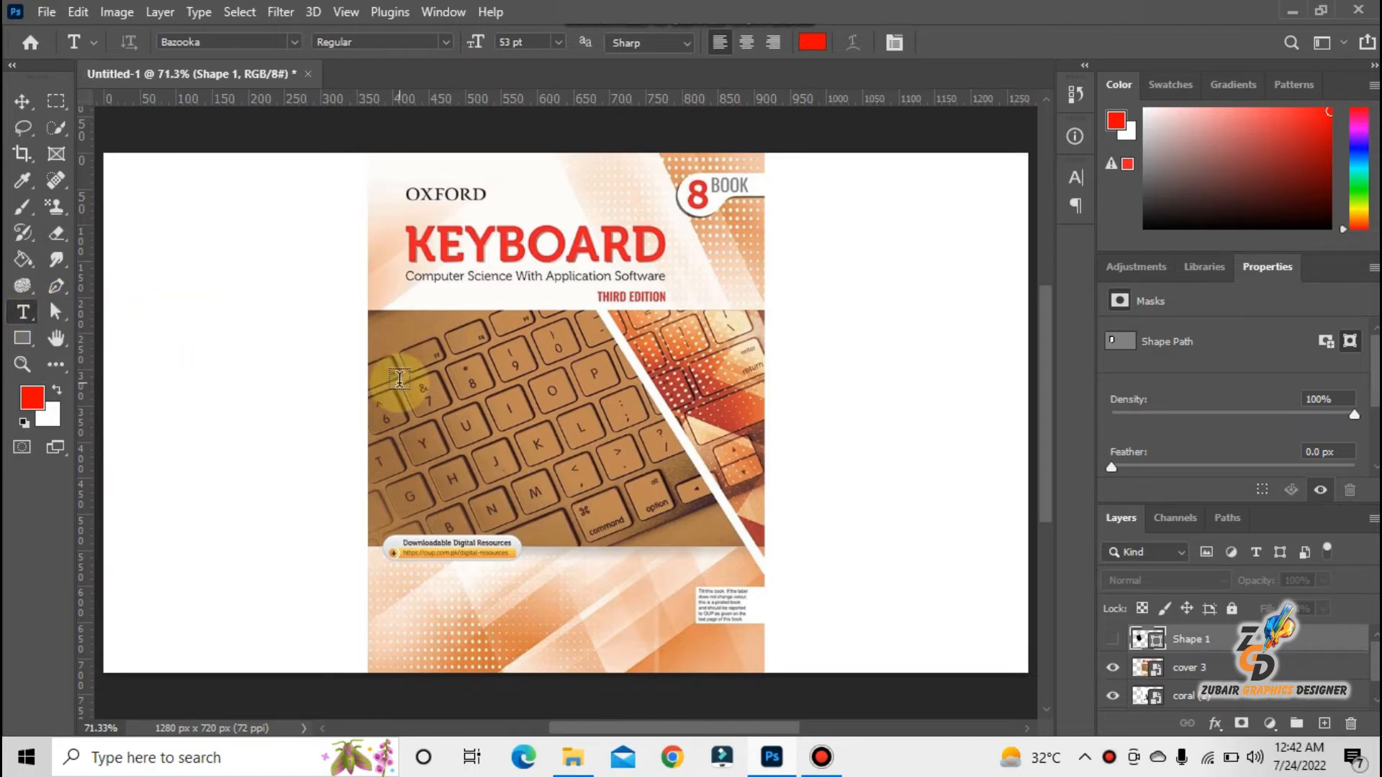
{"action": "left_click", "coordinate": [274, 327]}
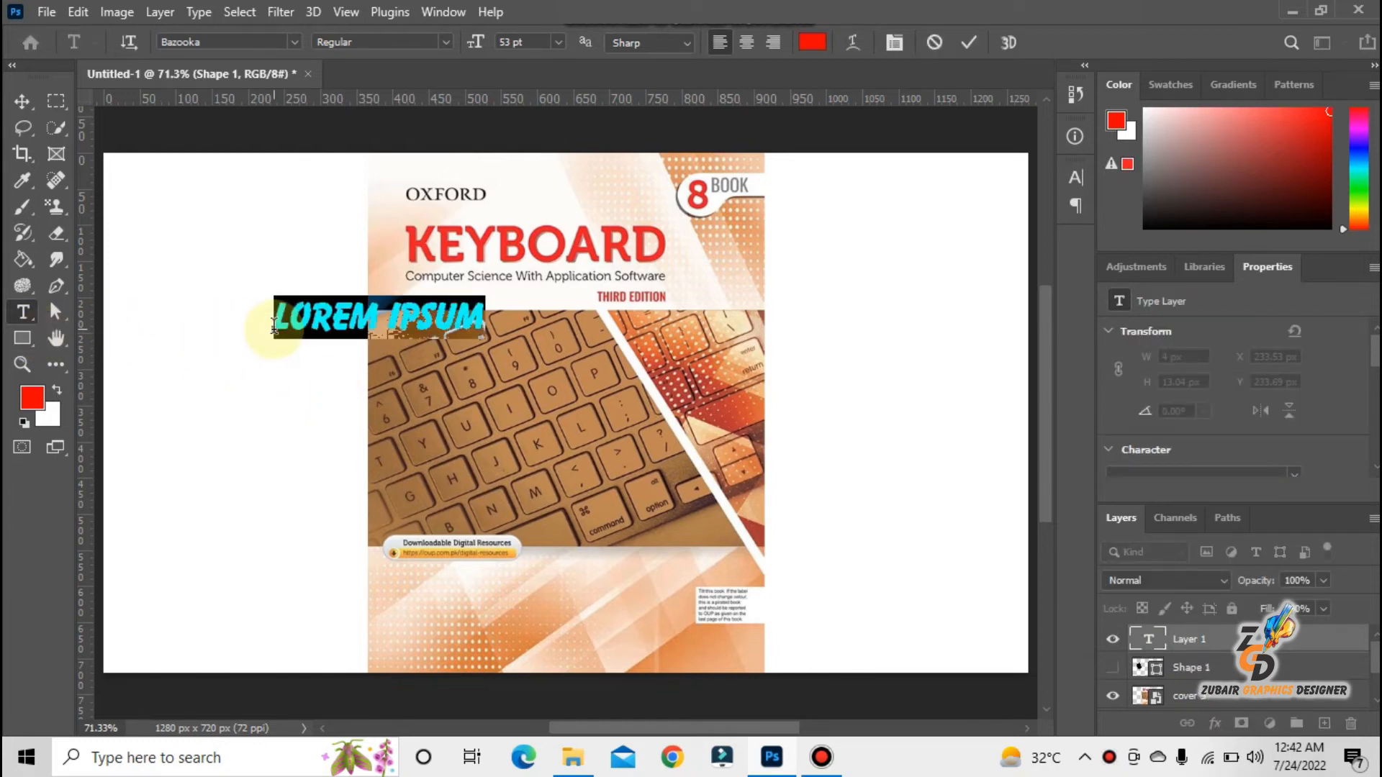
{"action": "type", "text": "Z"}
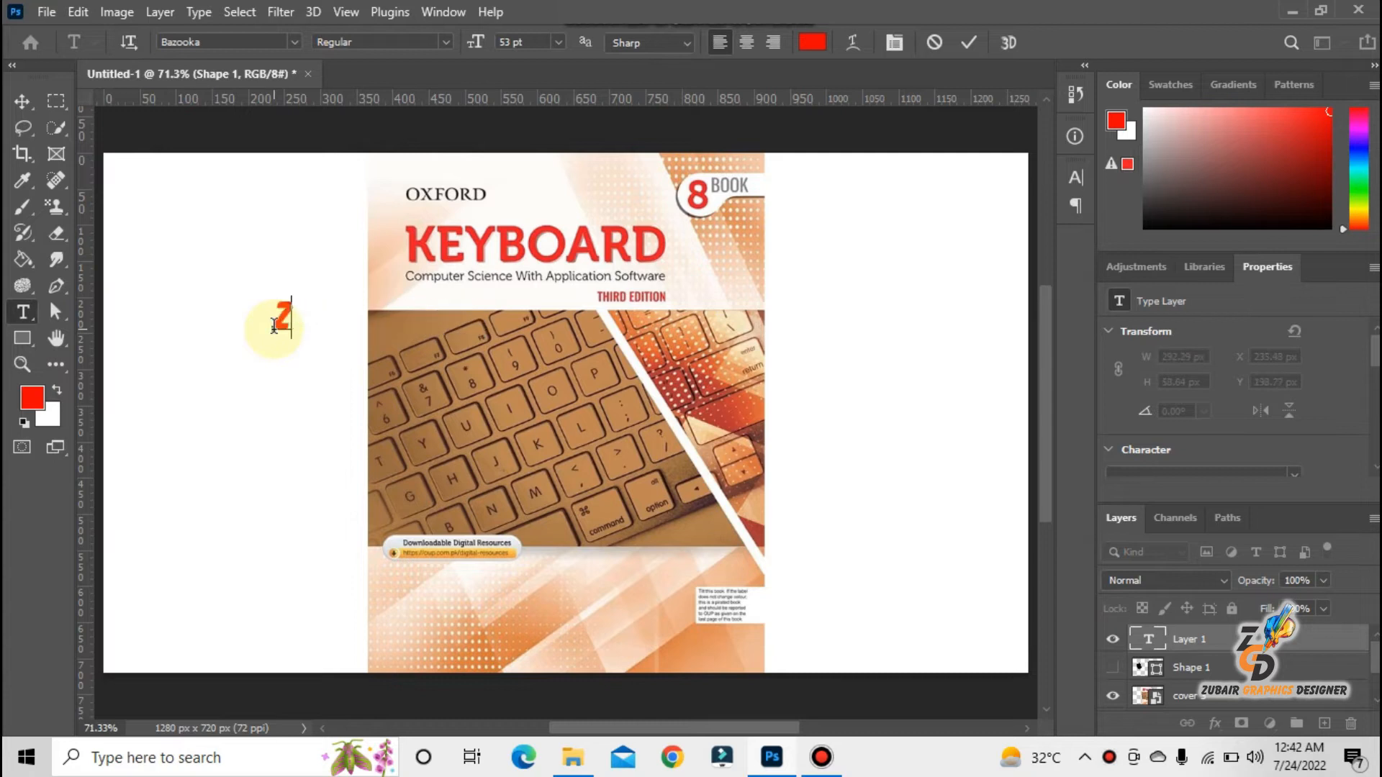
{"action": "type", "text": "UBAIR GRAPHICS DESIGN"}
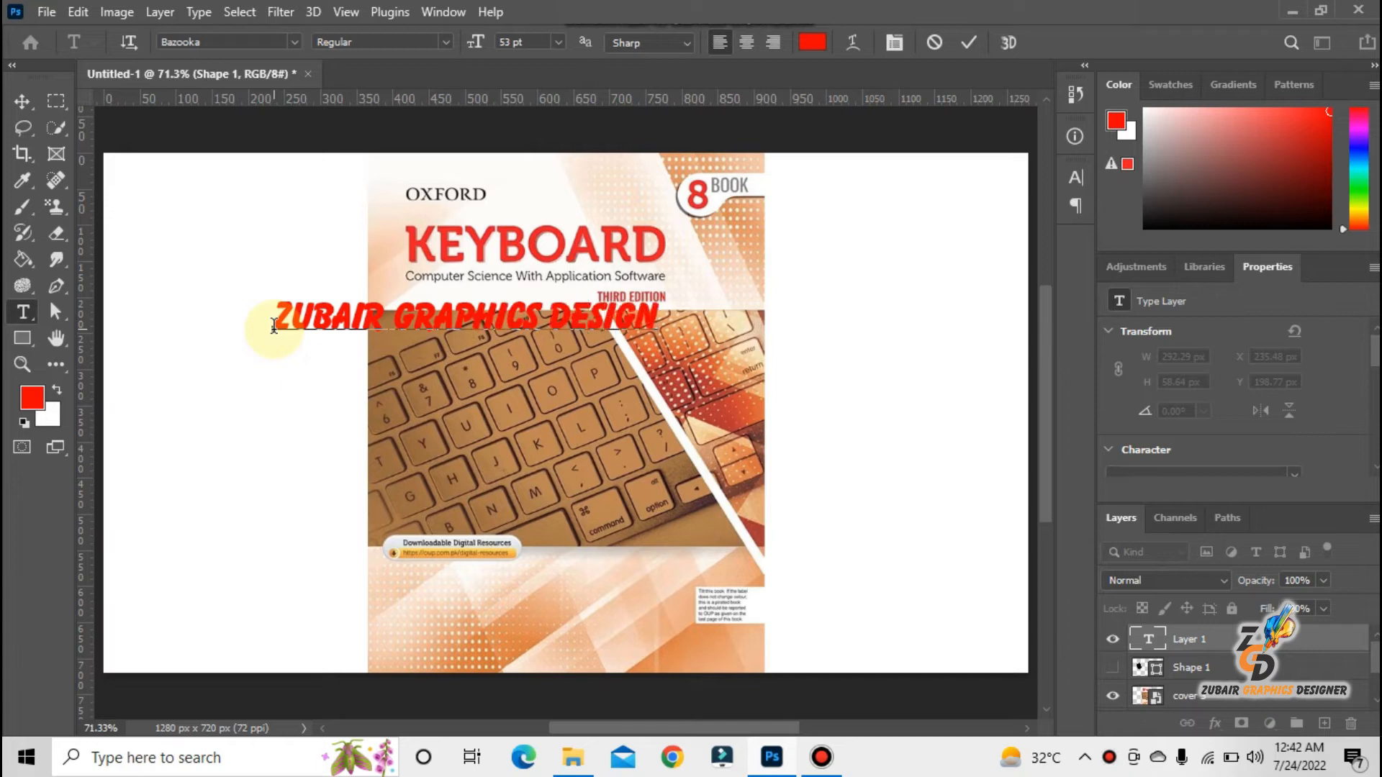
{"action": "type", "text": "ER"}
Step: Recolor the entire text line black and move it over the keyboard photo on the book cover
{"action": "key", "text": "ctrl+a"}
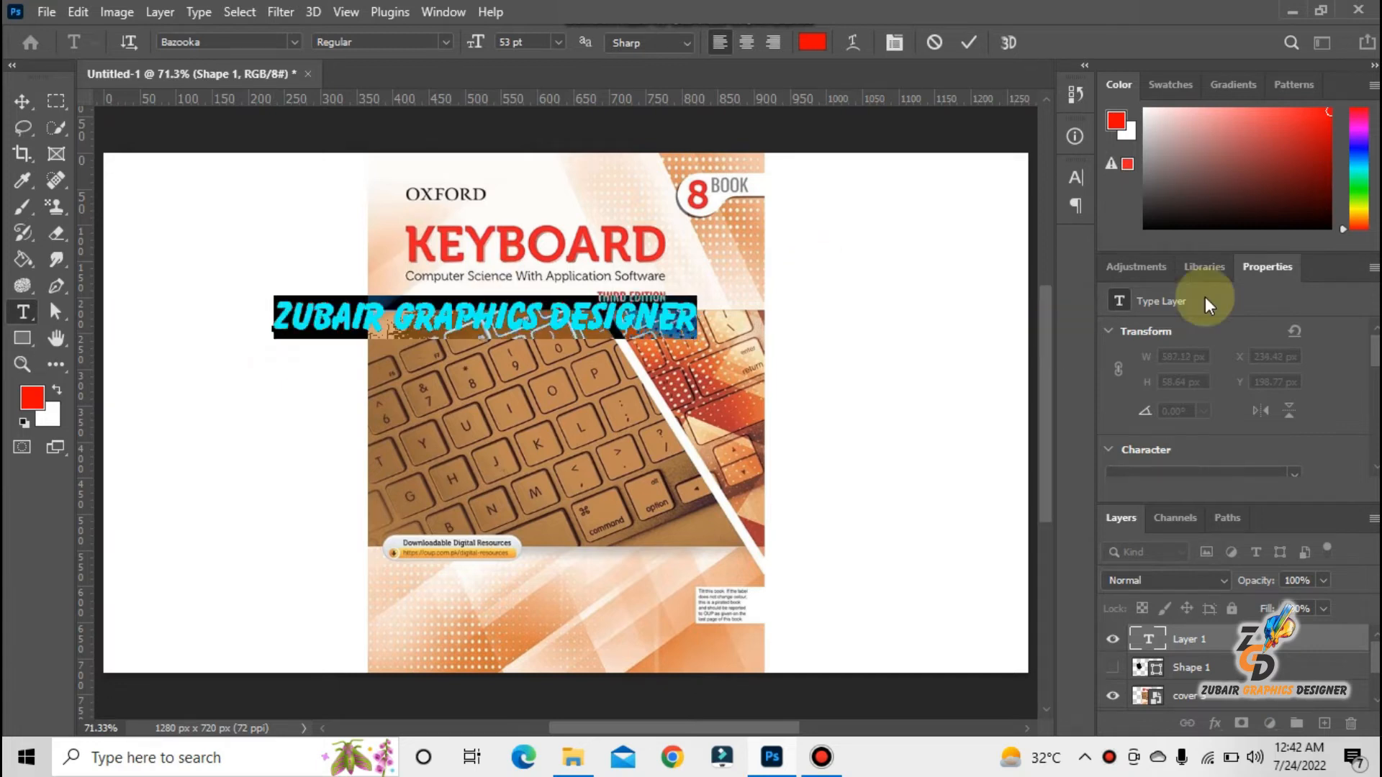
{"action": "left_click", "coordinate": [1145, 228]}
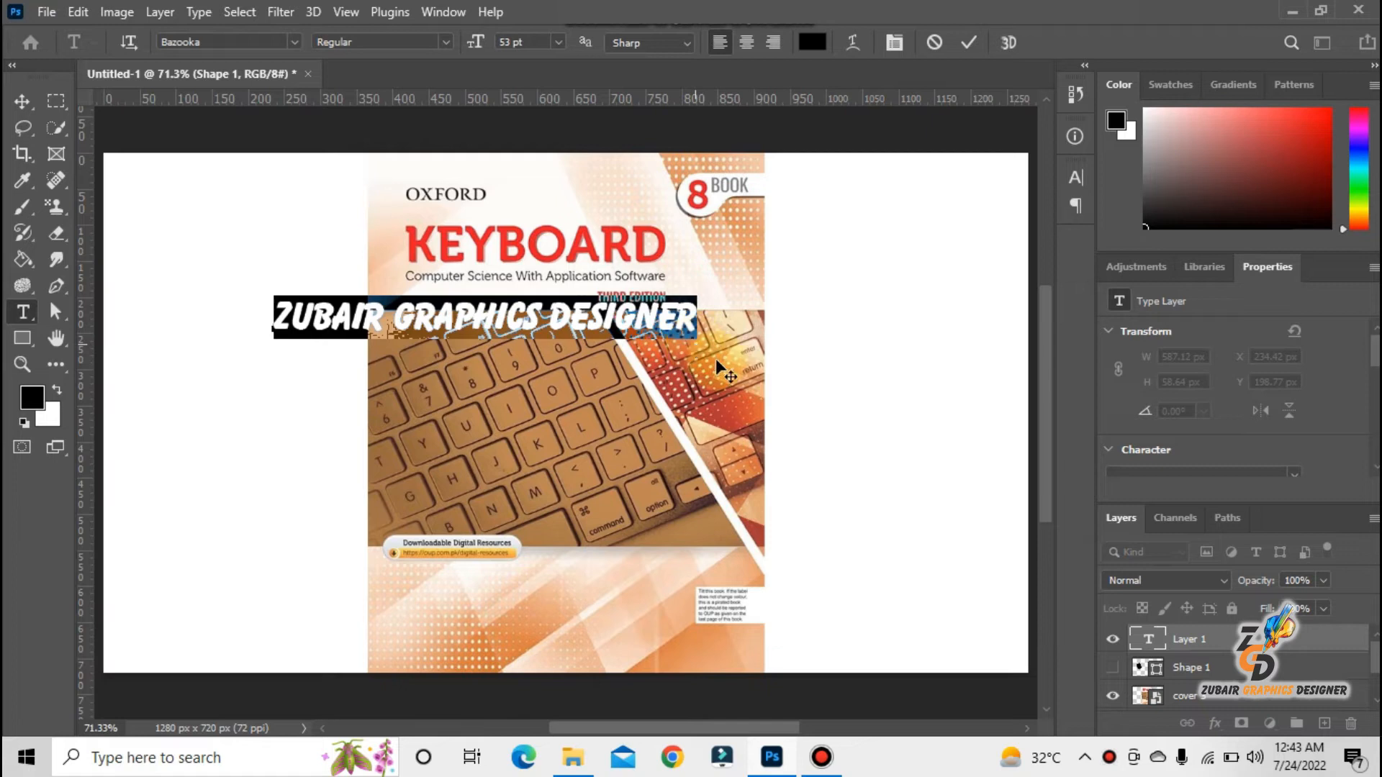
{"action": "left_click_drag", "start_coordinate": [716, 358], "coordinate": [764, 452]}
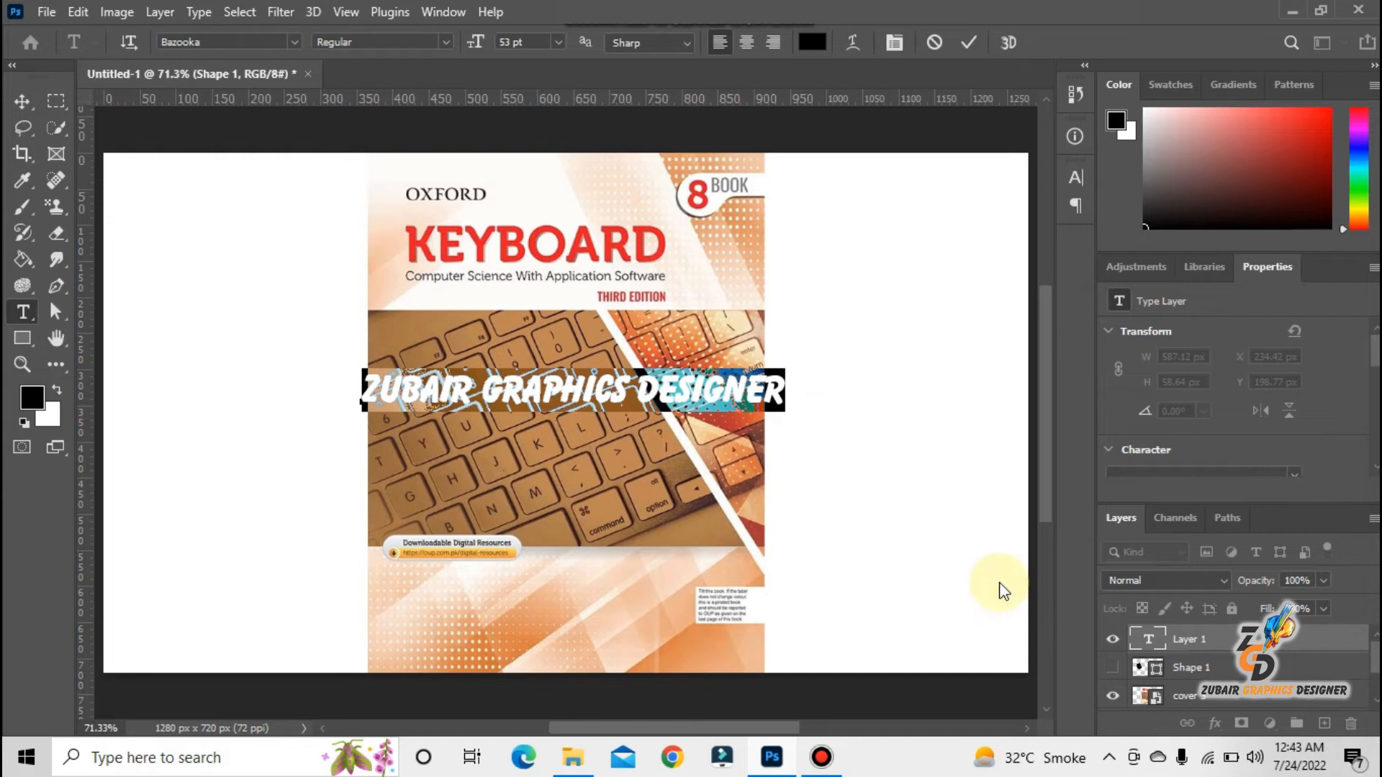
Step: Temporarily hide the book cover layer to view the text over the suit logo, and restore the cover
{"action": "left_click", "coordinate": [1113, 695]}
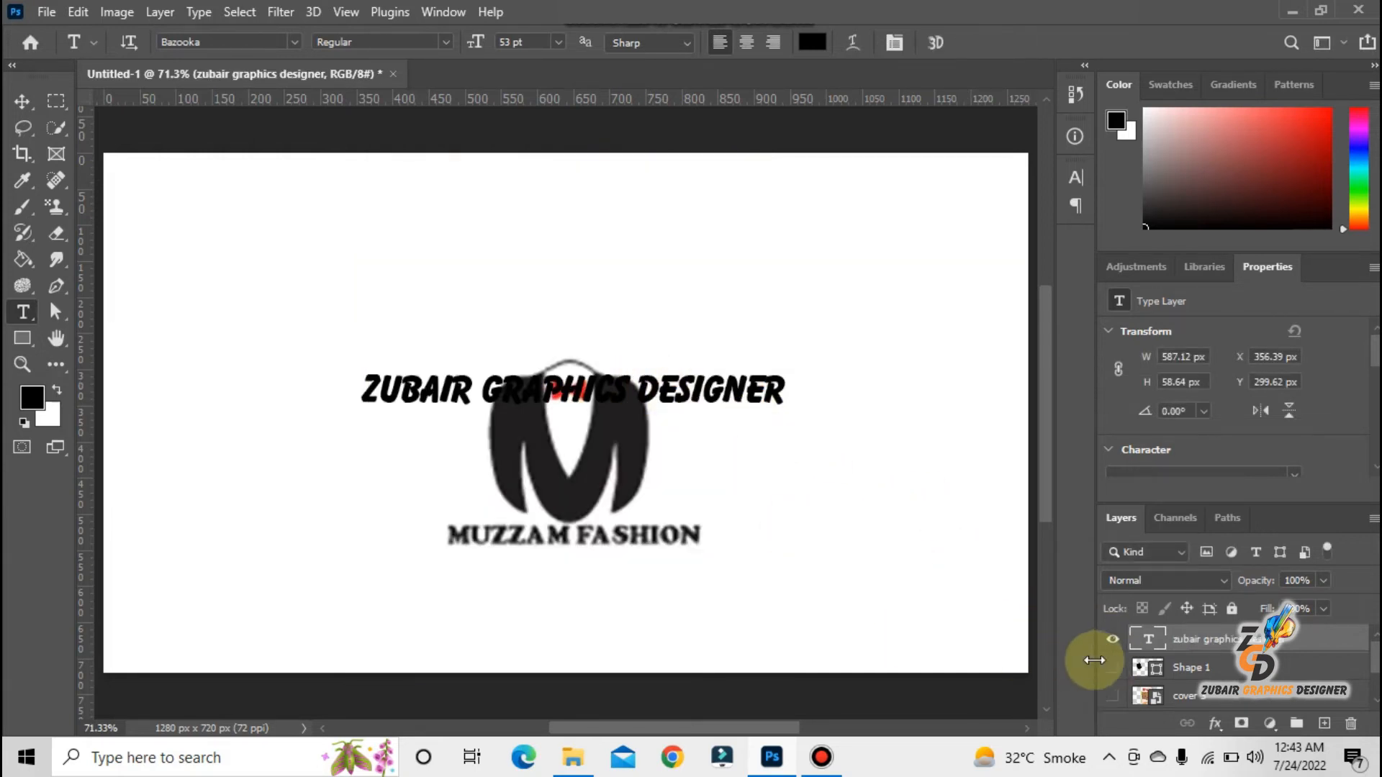
{"action": "left_click", "coordinate": [1113, 668]}
{"action": "left_click", "coordinate": [1113, 695]}
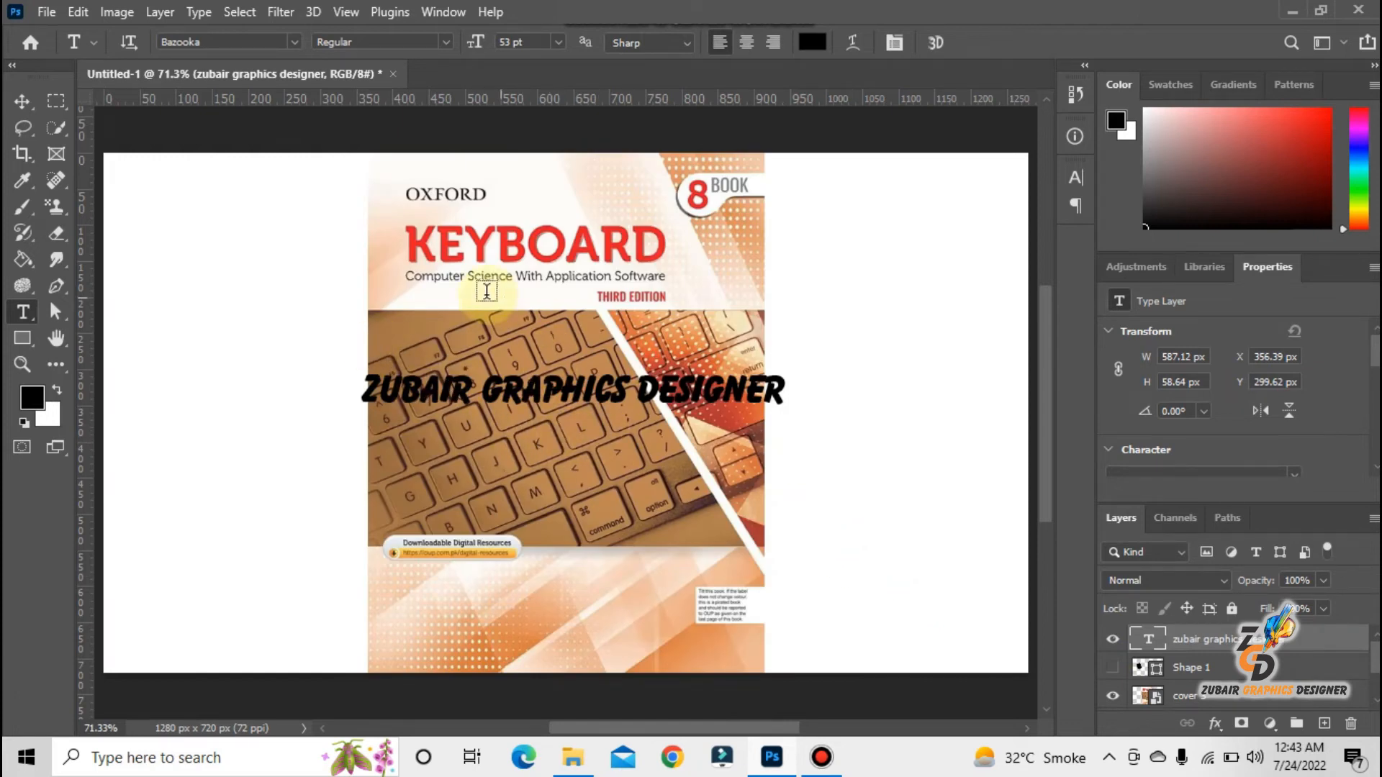
{"action": "right_click", "coordinate": [25, 317]}
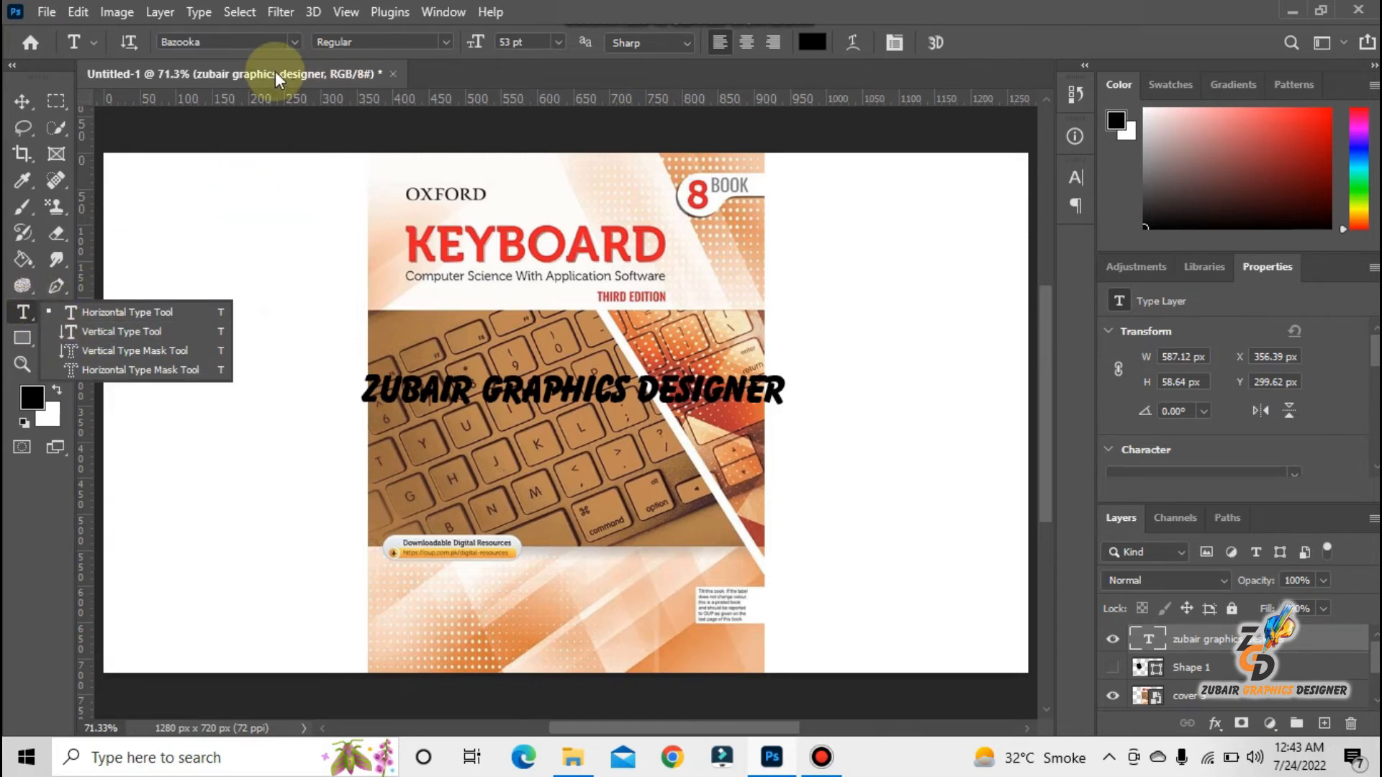
{"action": "left_click", "coordinate": [298, 40]}
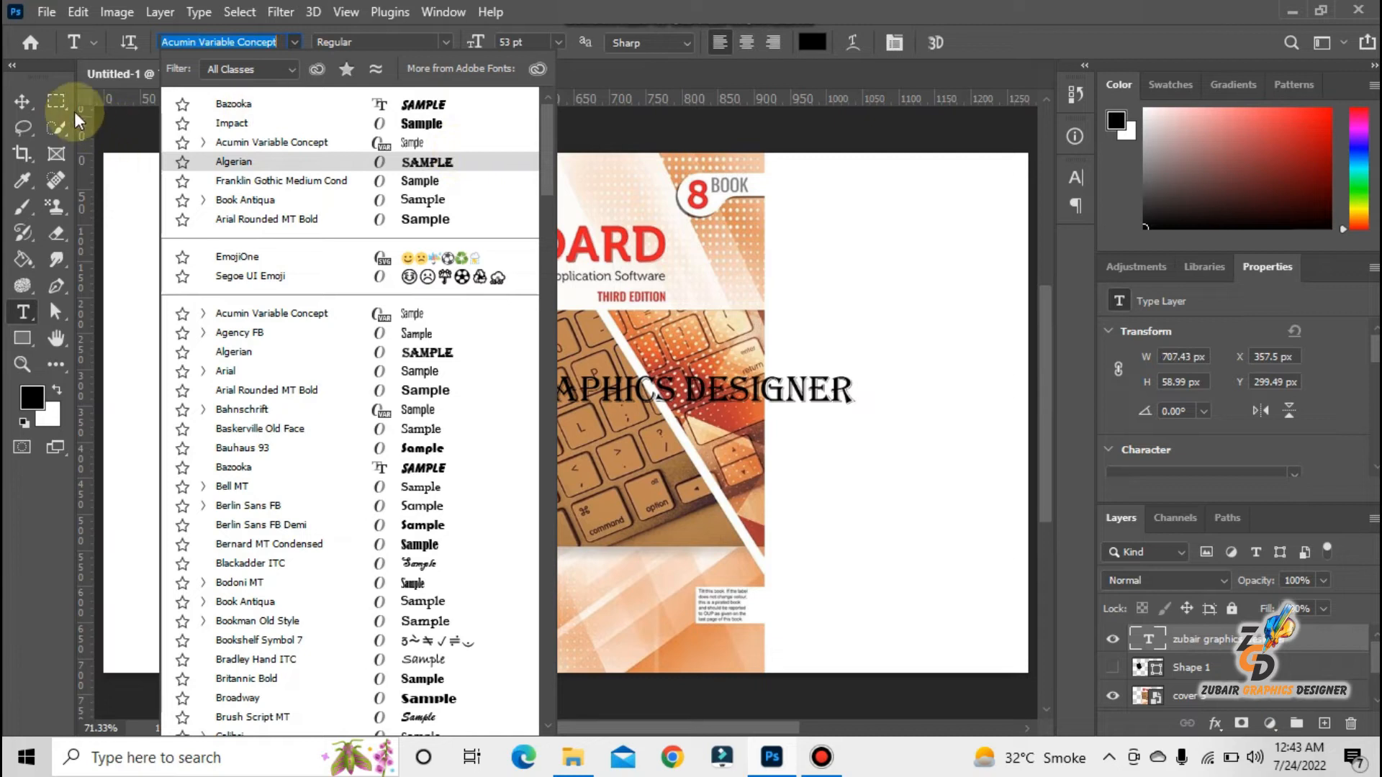
{"action": "left_click", "coordinate": [33, 103]}
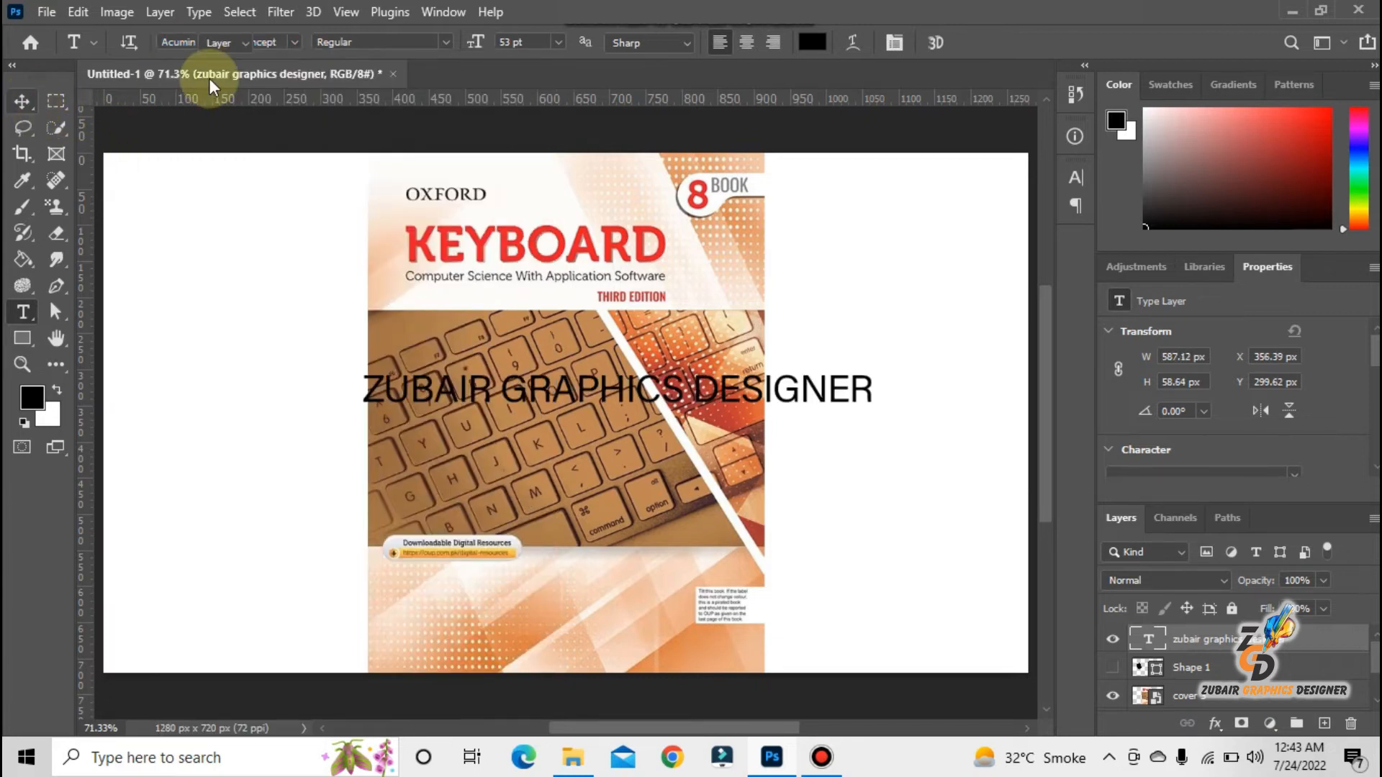
Step: Select the entire text line over the keyboard photo and set its font size to 72 pt
{"action": "left_click", "coordinate": [24, 318]}
{"action": "left_click", "coordinate": [527, 385]}
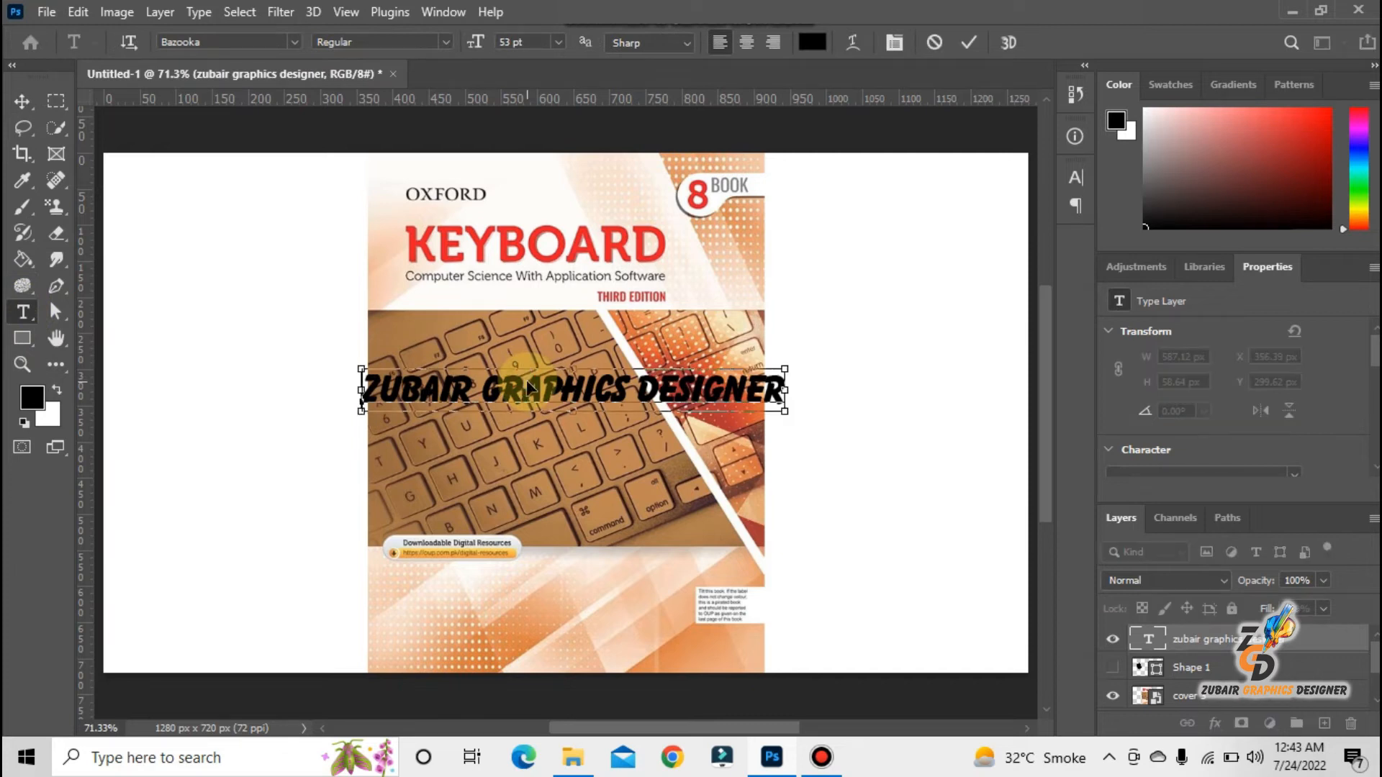
{"action": "key", "text": "ctrl+a"}
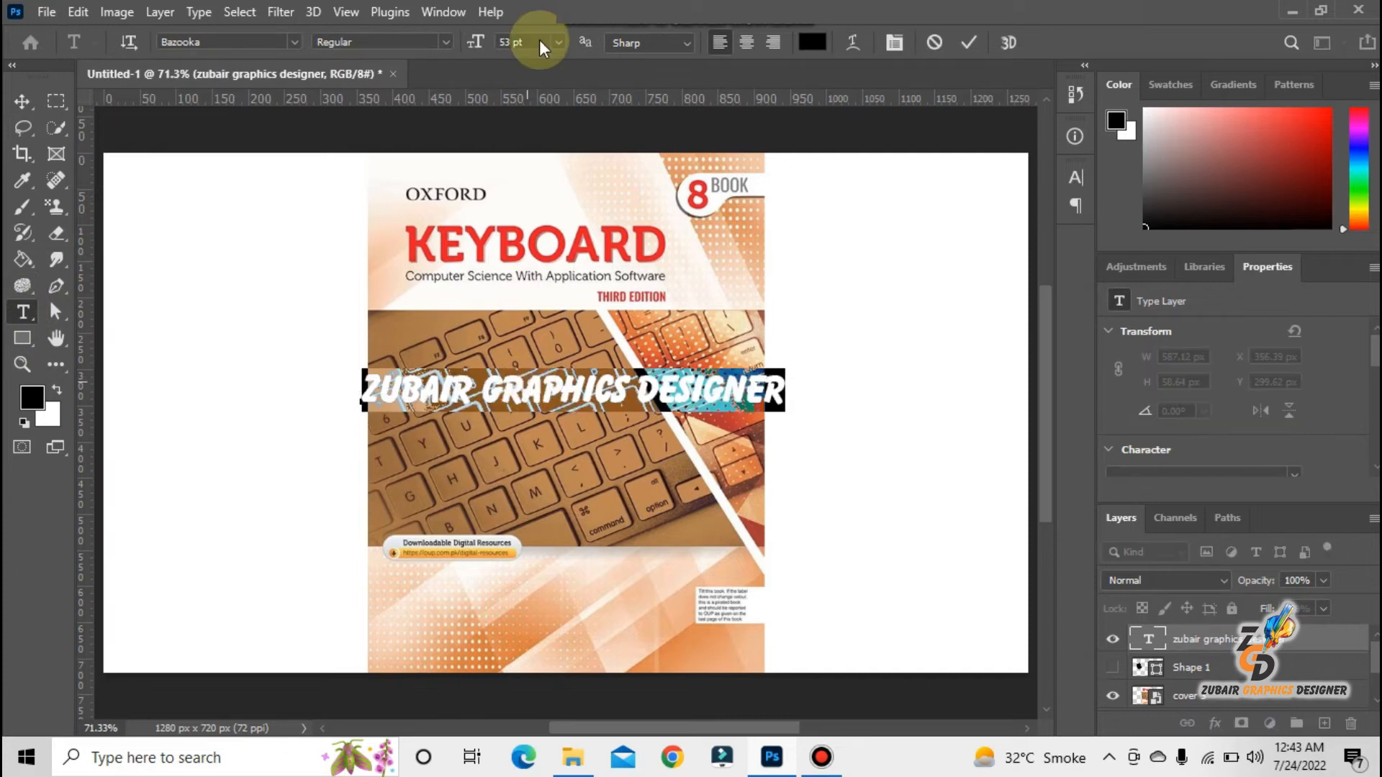
{"action": "left_click", "coordinate": [444, 42]}
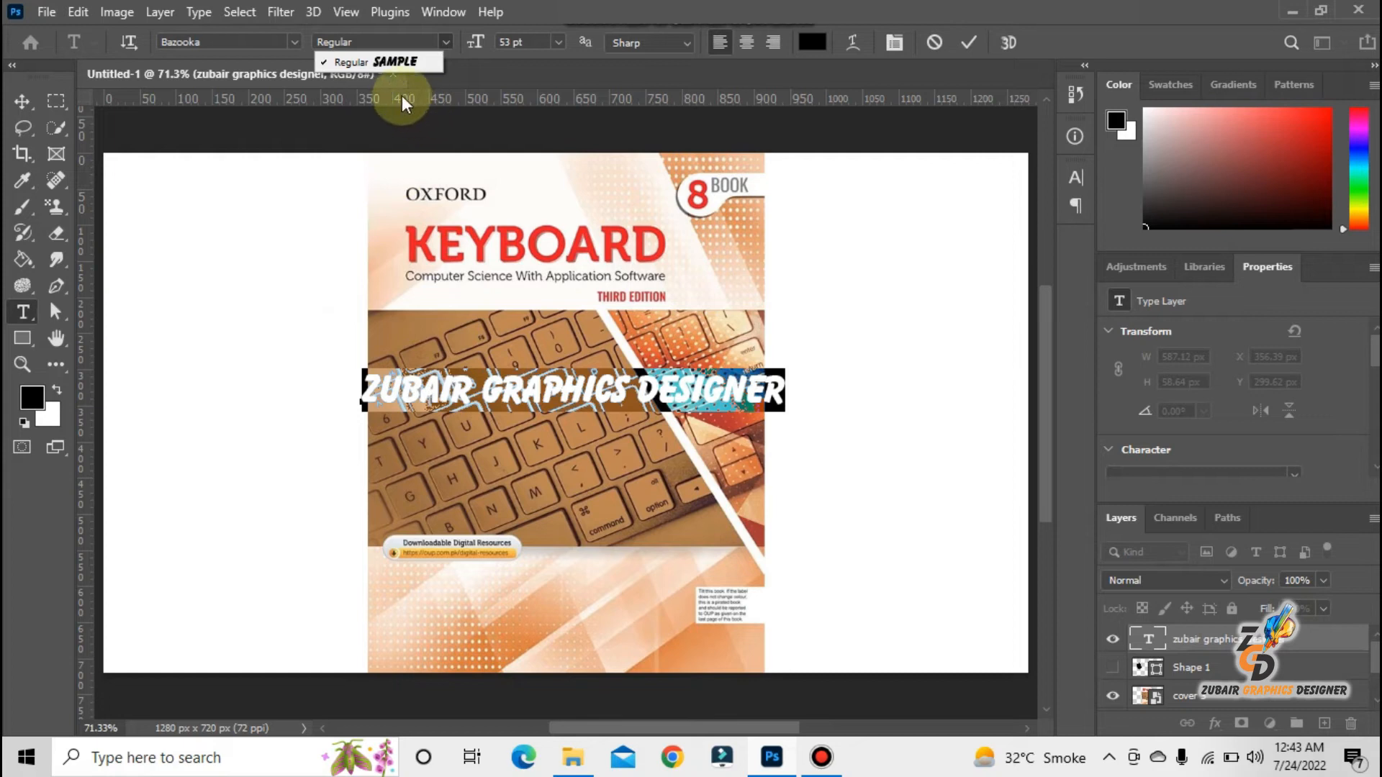
{"action": "left_click", "coordinate": [558, 44]}
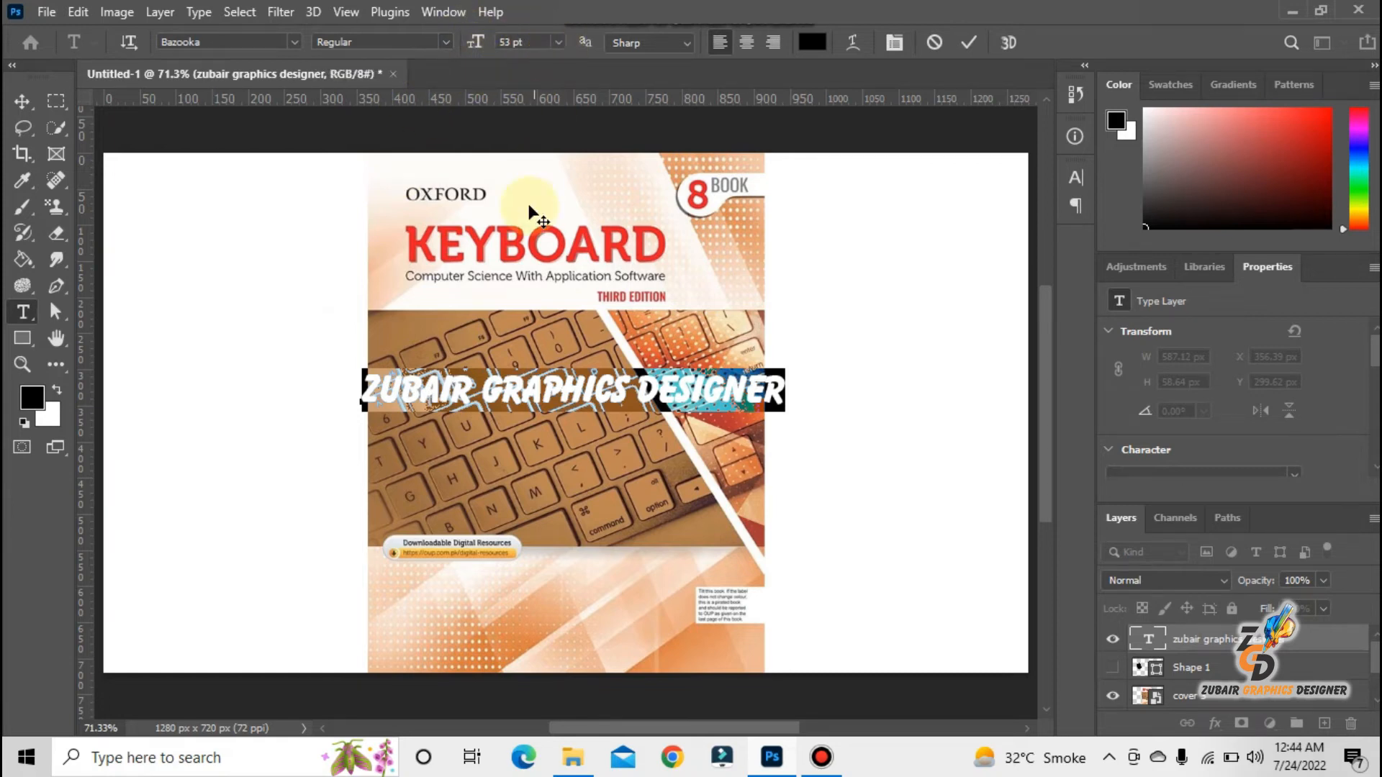
{"action": "left_click", "coordinate": [560, 42]}
{"action": "left_click", "coordinate": [520, 298]}
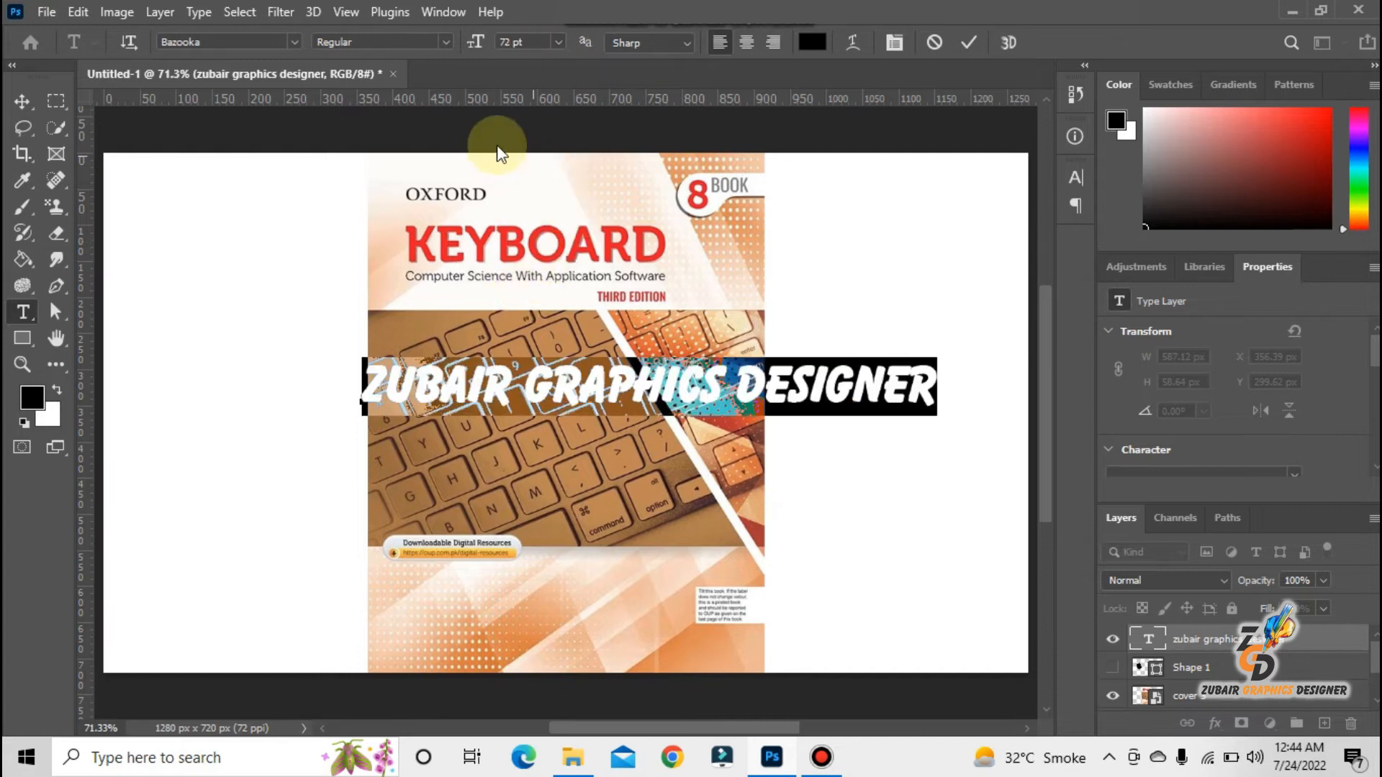
Step: Try Strong anti-aliasing on the selected text, and settle on Windows LCD
{"action": "left_click", "coordinate": [684, 40]}
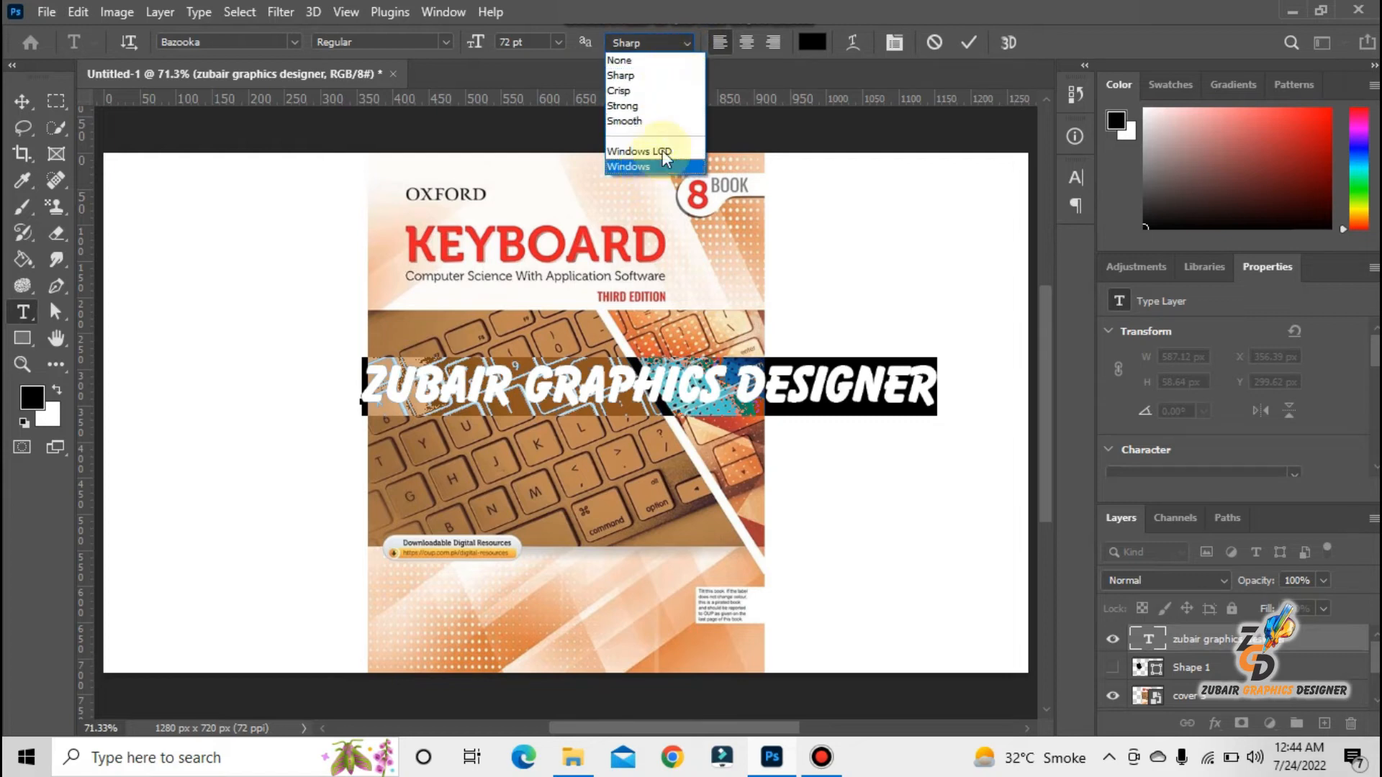
{"action": "left_click", "coordinate": [633, 106]}
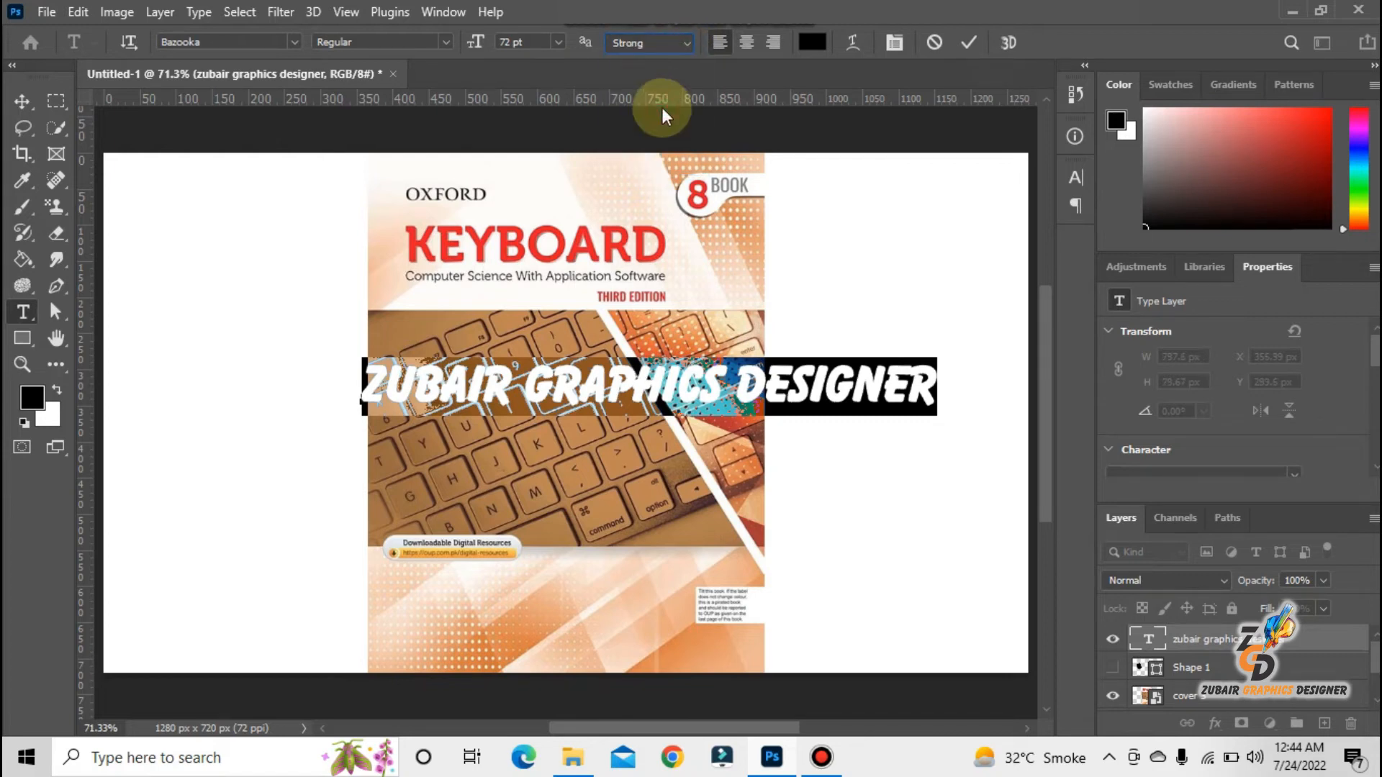
{"action": "left_click", "coordinate": [686, 43]}
{"action": "left_click", "coordinate": [671, 150]}
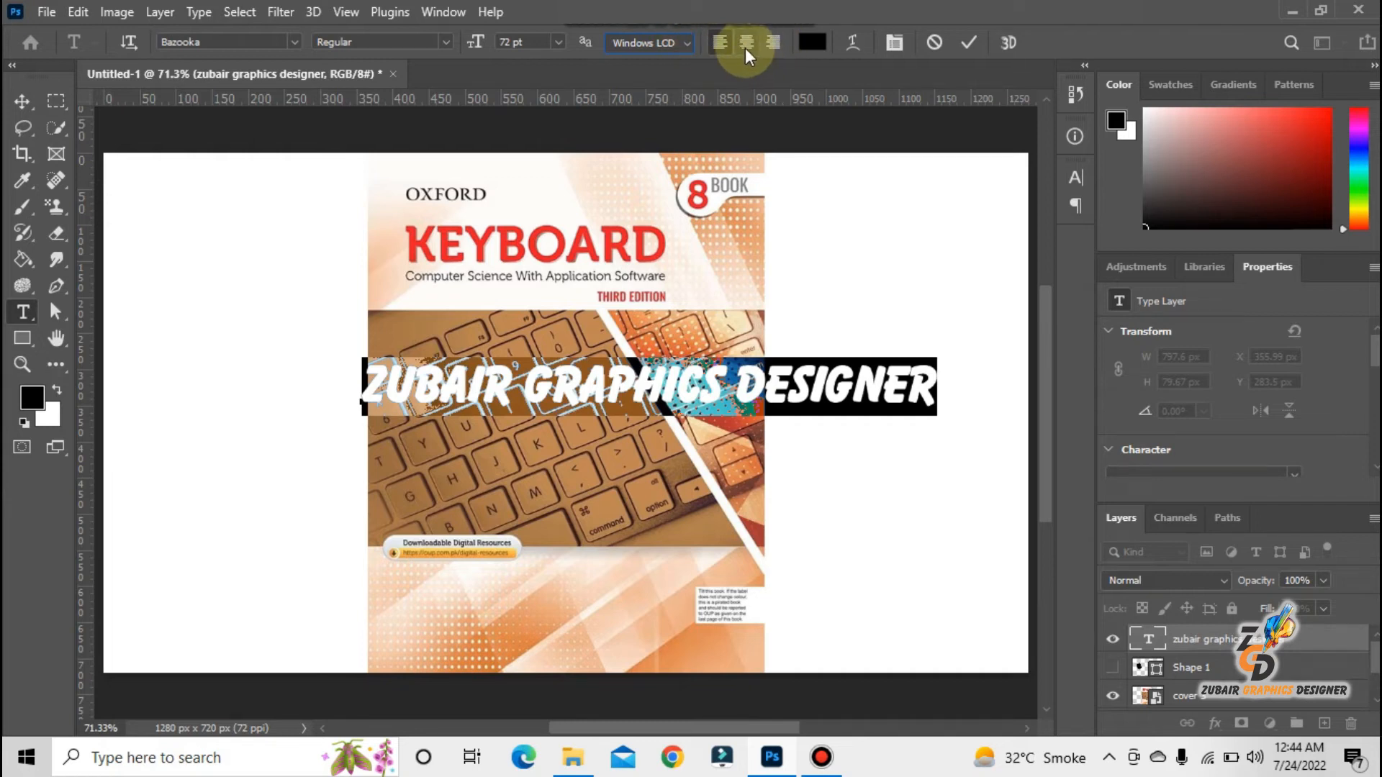
Step: Recolor the selected text bright green (#99ff2c)
{"action": "left_click", "coordinate": [812, 57]}
{"action": "left_click_drag", "start_coordinate": [780, 386], "coordinate": [698, 553]}
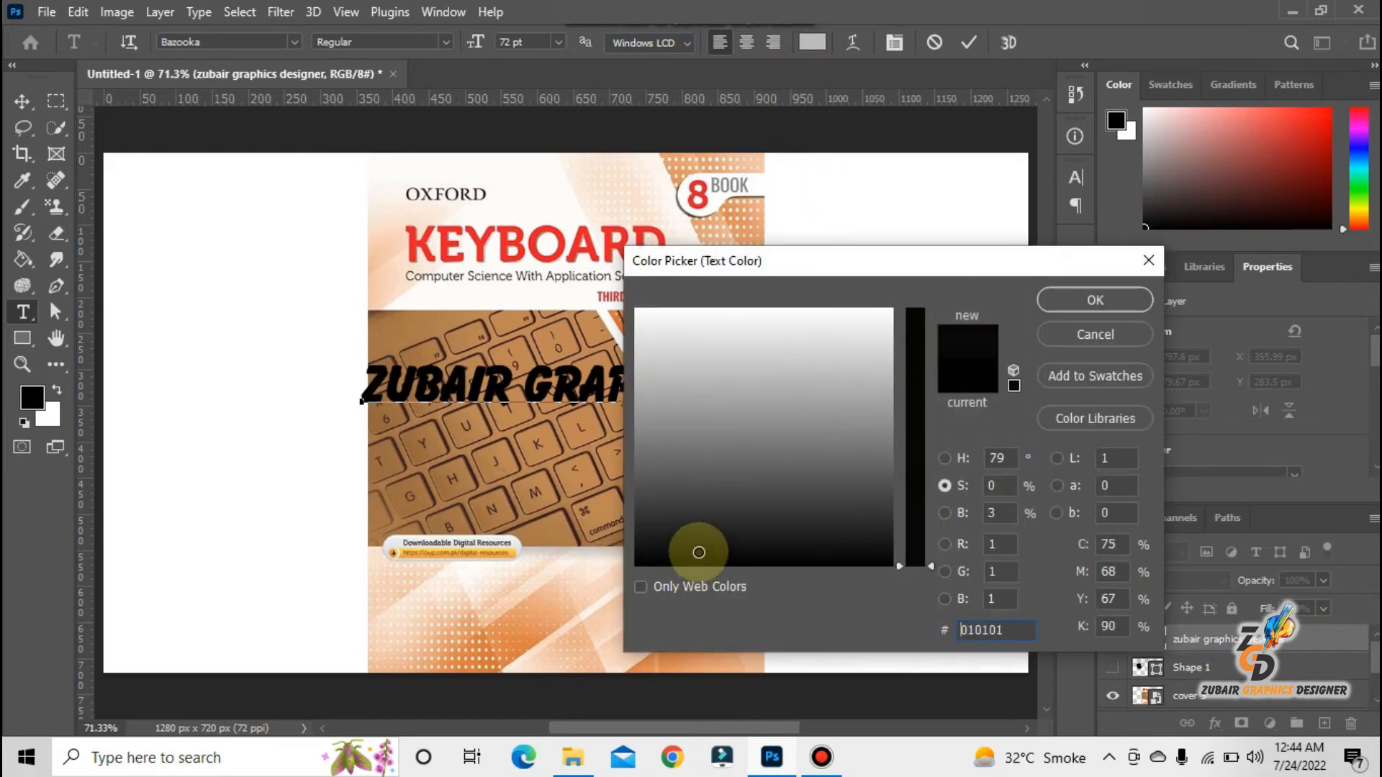
{"action": "left_click", "coordinate": [944, 459]}
{"action": "left_click_drag", "start_coordinate": [780, 450], "coordinate": [848, 308]}
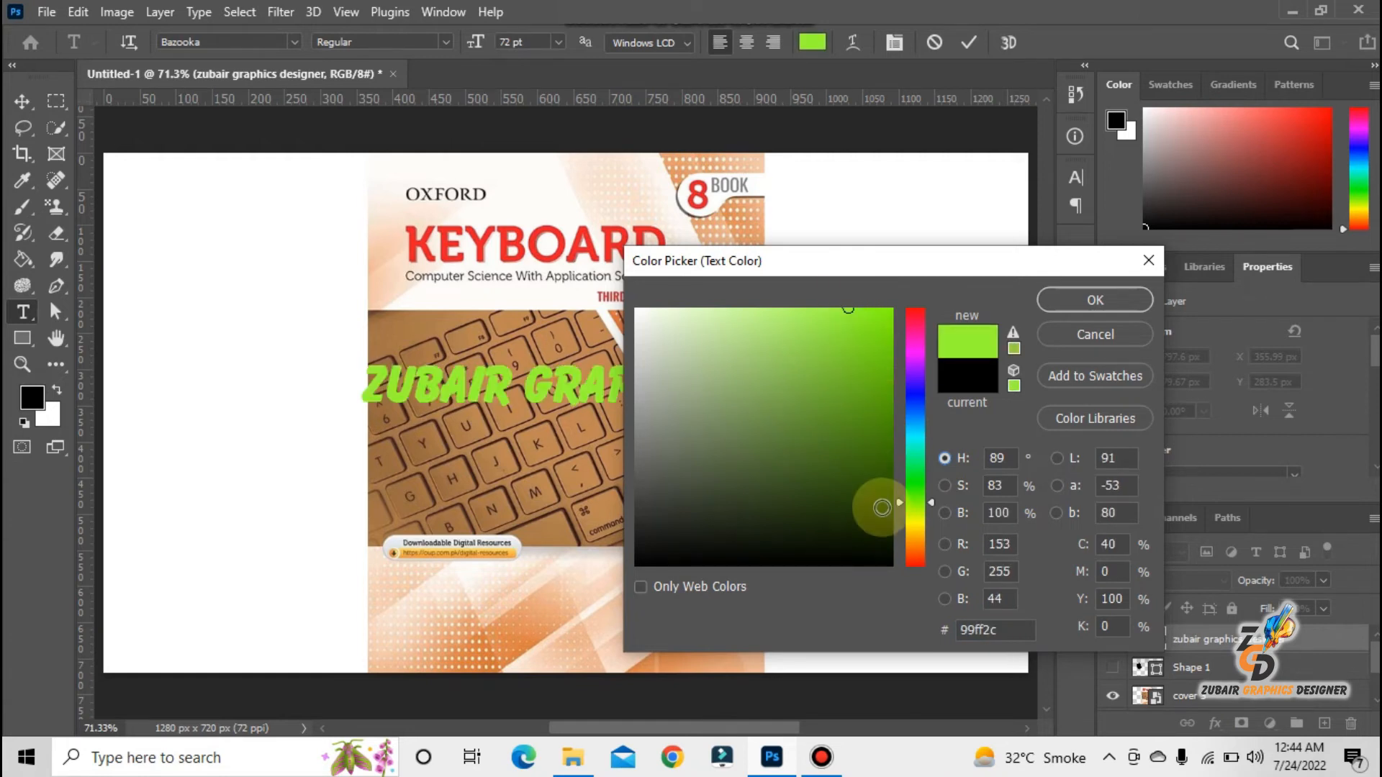
{"action": "left_click", "coordinate": [1127, 301]}
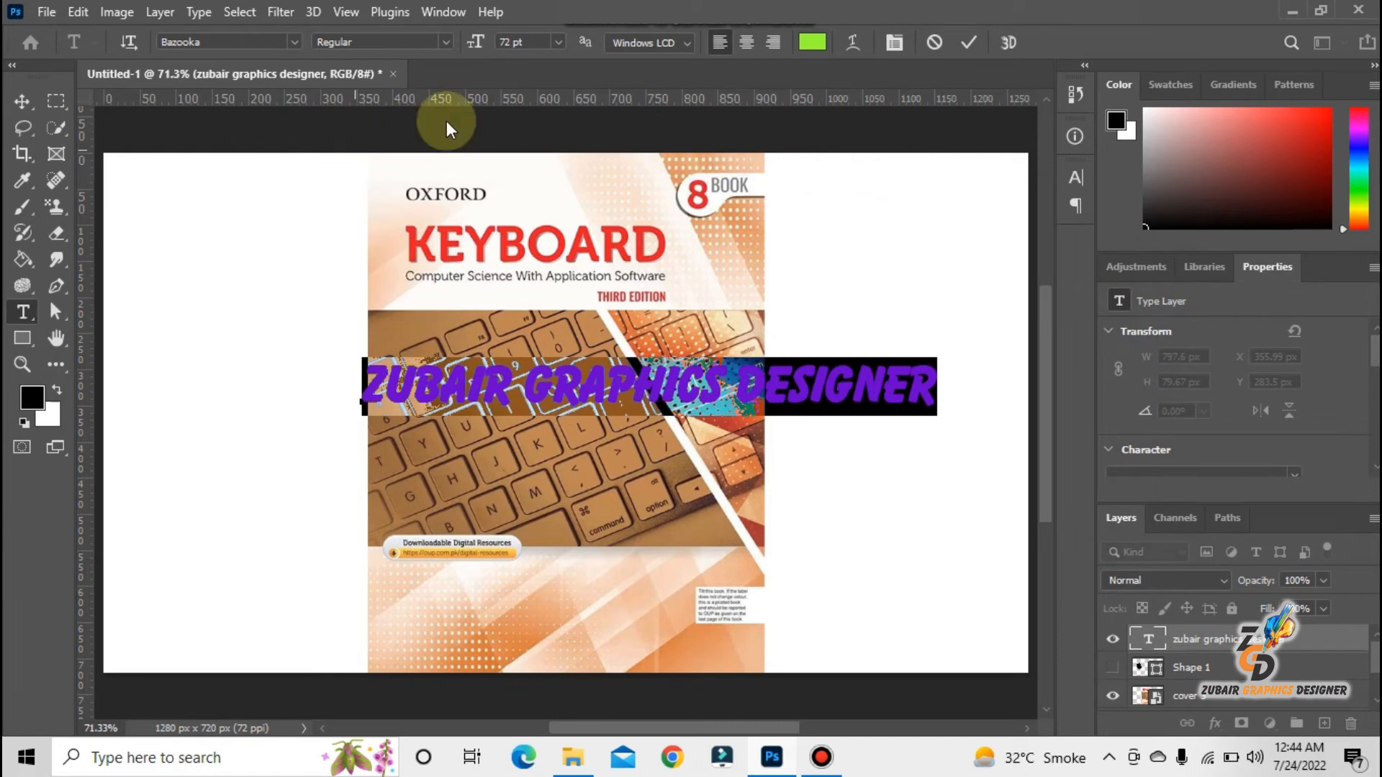
Step: Warp the text into a horizontal Arc with +99% bend, -52% horizontal distortion and -1% vertical distortion
{"action": "left_click", "coordinate": [846, 43]}
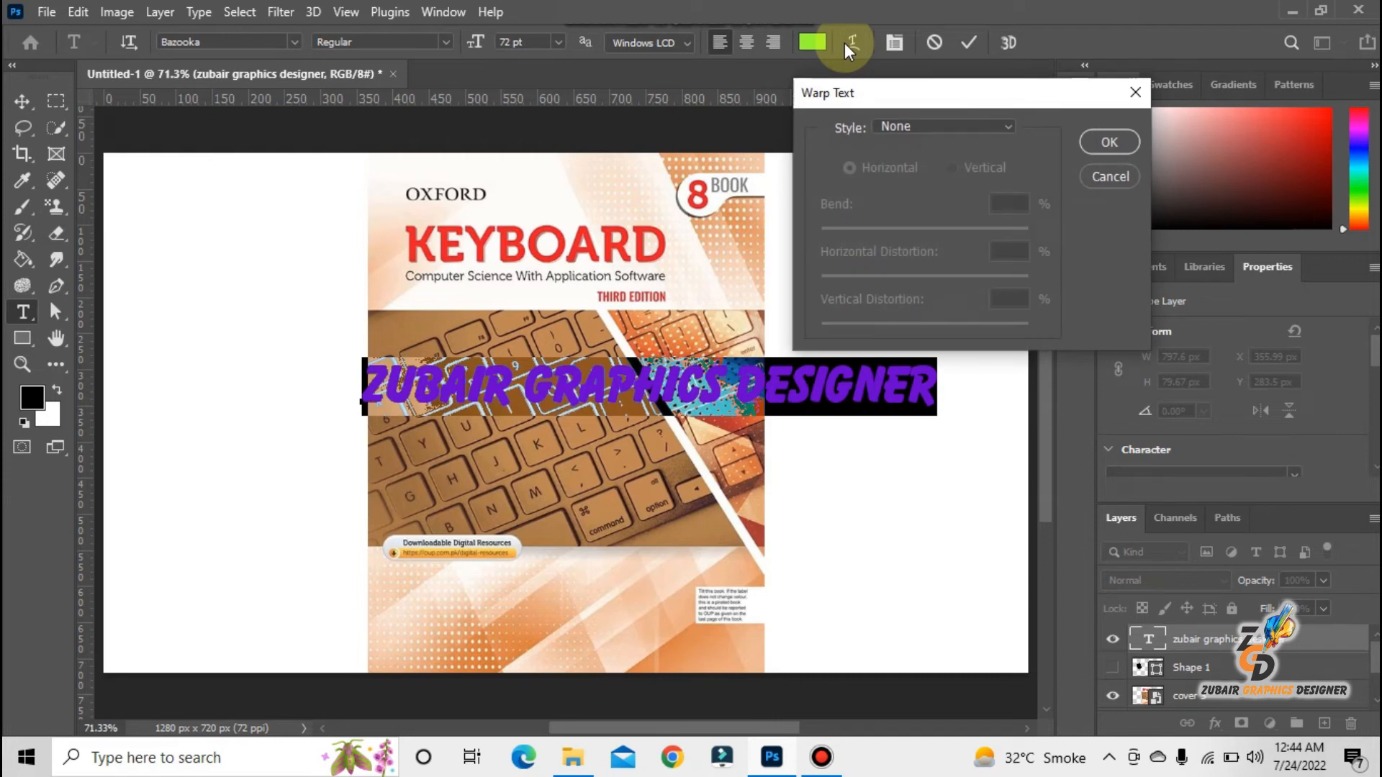
{"action": "left_click", "coordinate": [1004, 124]}
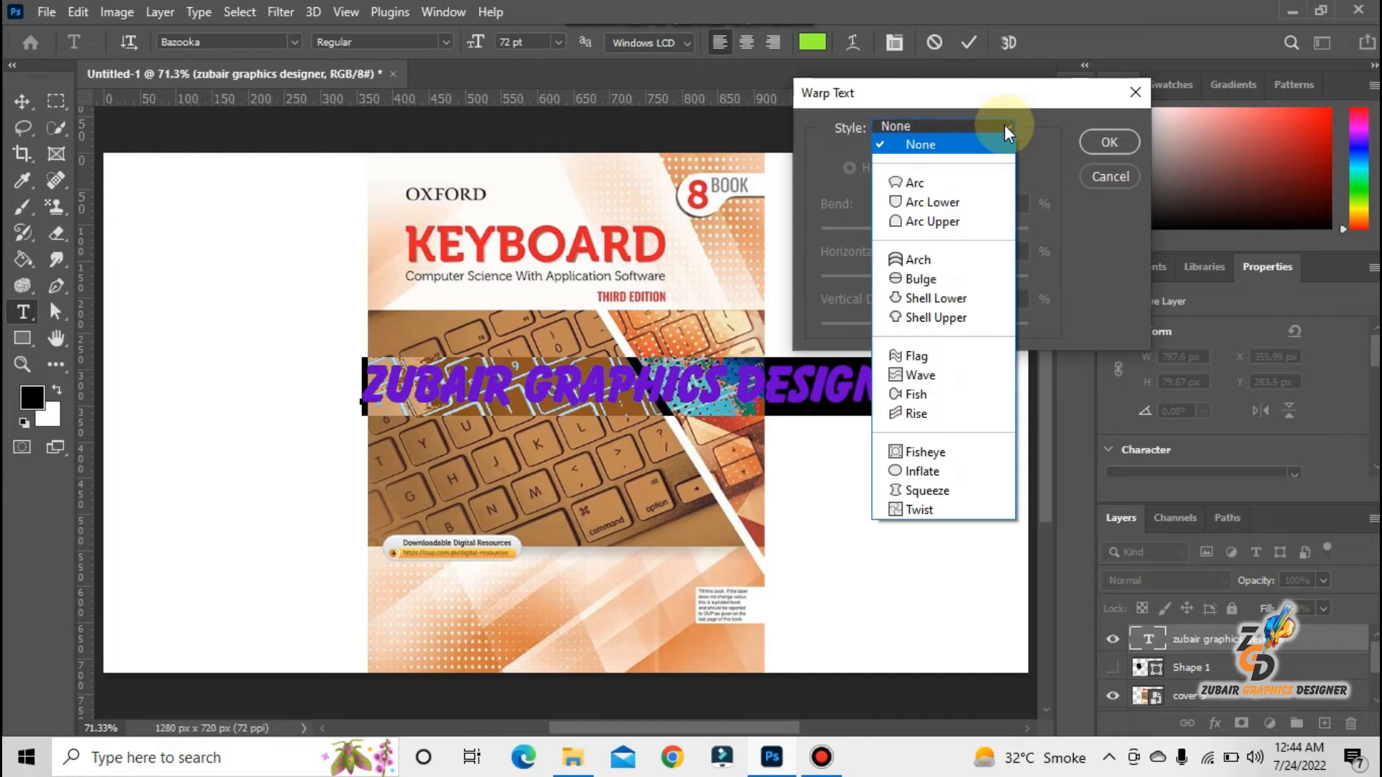
{"action": "left_click", "coordinate": [987, 188]}
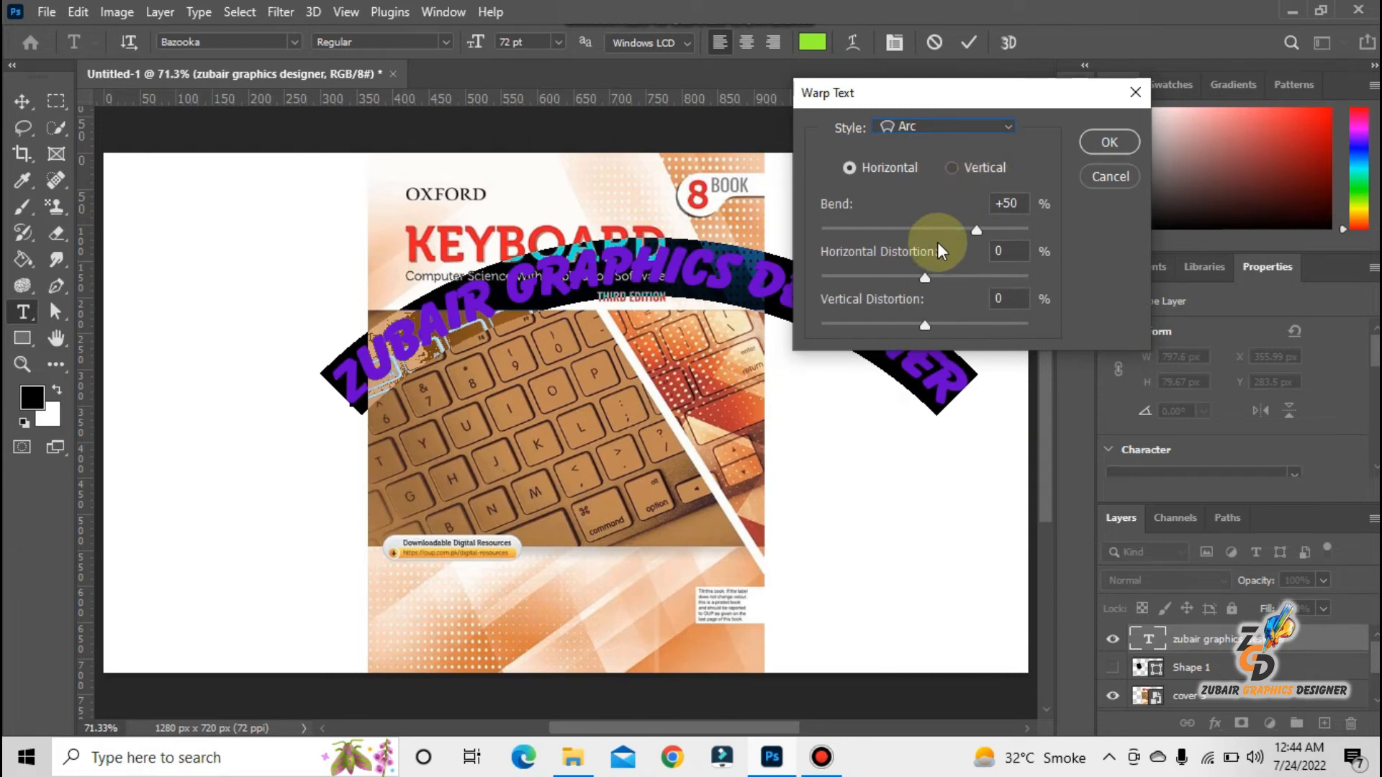
{"action": "left_click_drag", "start_coordinate": [973, 231], "coordinate": [1028, 235]}
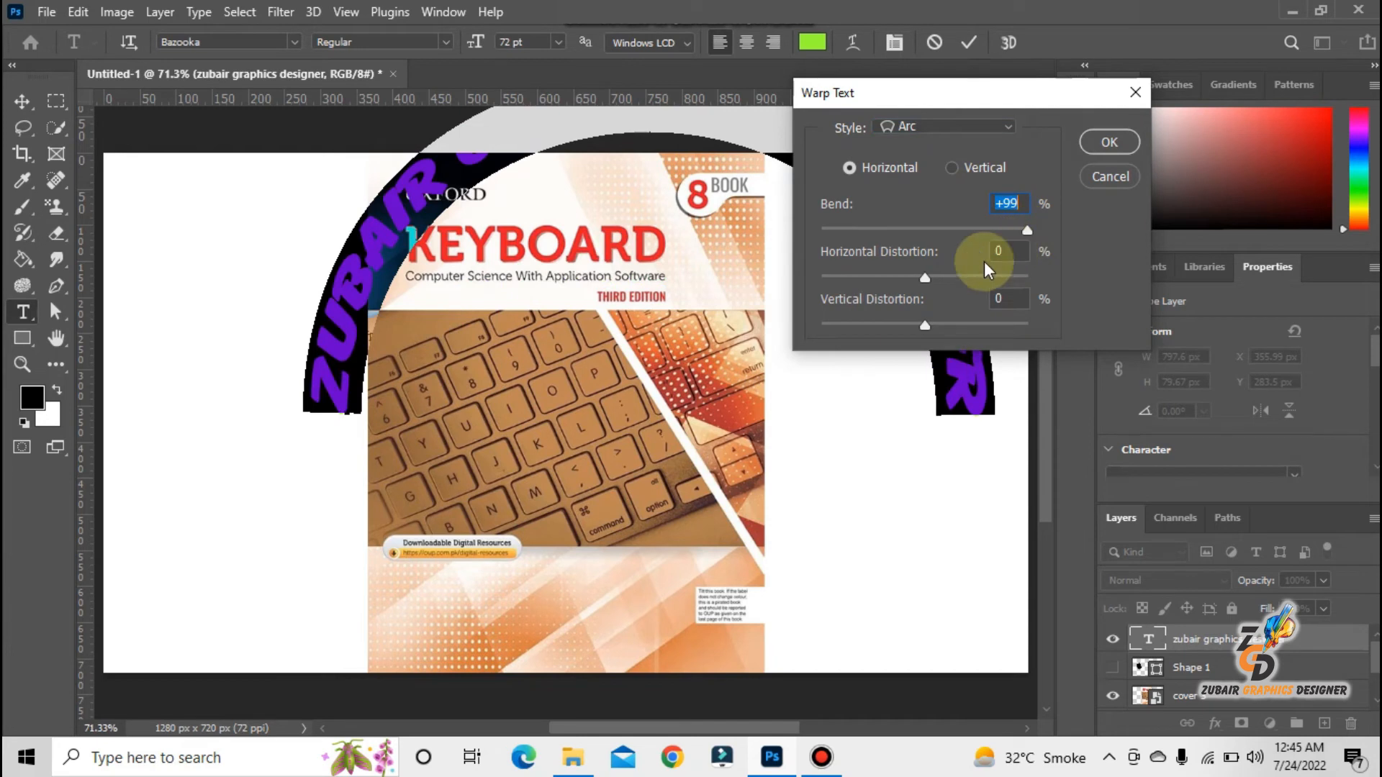
{"action": "left_click_drag", "start_coordinate": [923, 285], "coordinate": [872, 282]}
{"action": "mouse_move", "coordinate": [928, 324]}
{"action": "left_mouse_down"}
{"action": "mouse_move", "coordinate": [905, 326]}
{"action": "mouse_move", "coordinate": [923, 324]}
{"action": "left_mouse_up"}
{"action": "left_click", "coordinate": [1105, 147]}
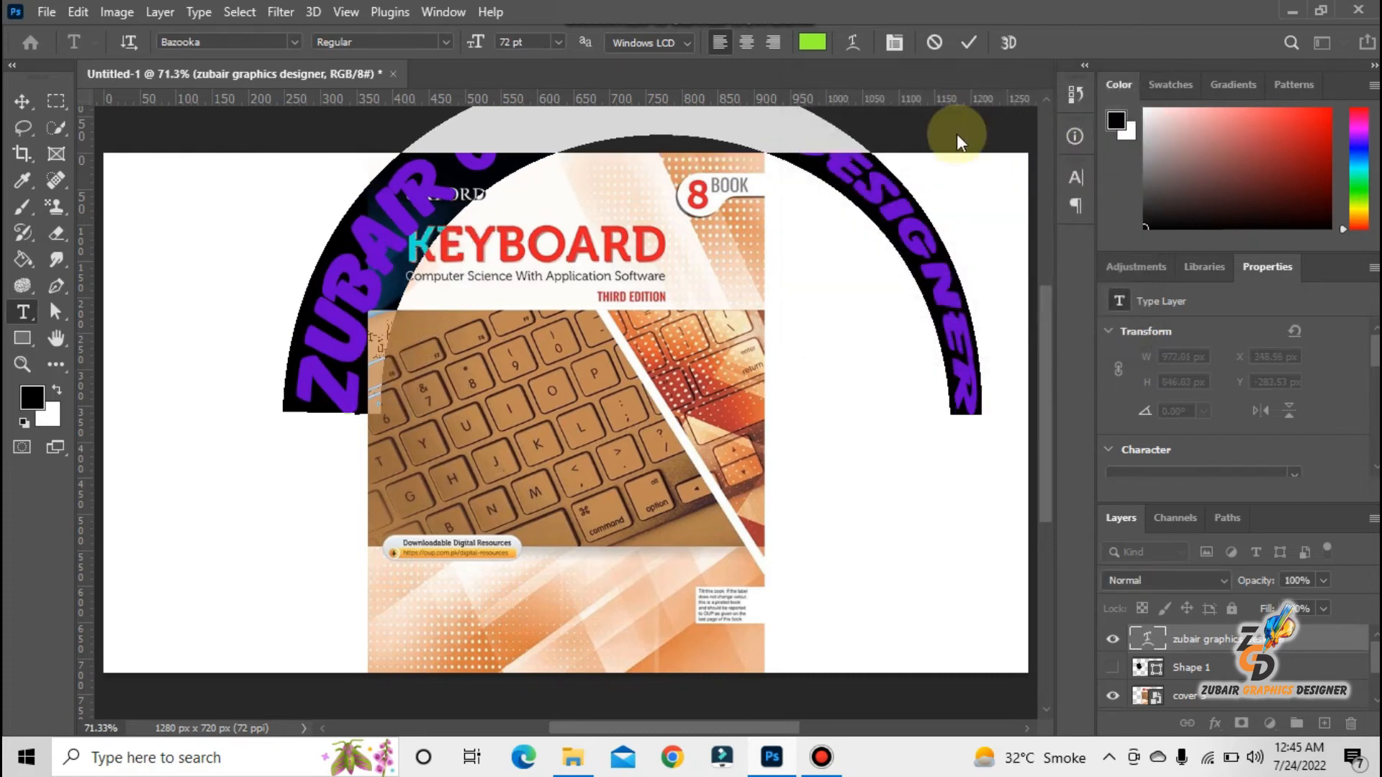
Step: Reduce the arched text to 24 pt and move it onto the blank canvas left of the book cover
{"action": "left_click", "coordinate": [559, 40]}
{"action": "left_click", "coordinate": [554, 229]}
{"action": "left_click_drag", "start_coordinate": [549, 395], "coordinate": [952, 416]}
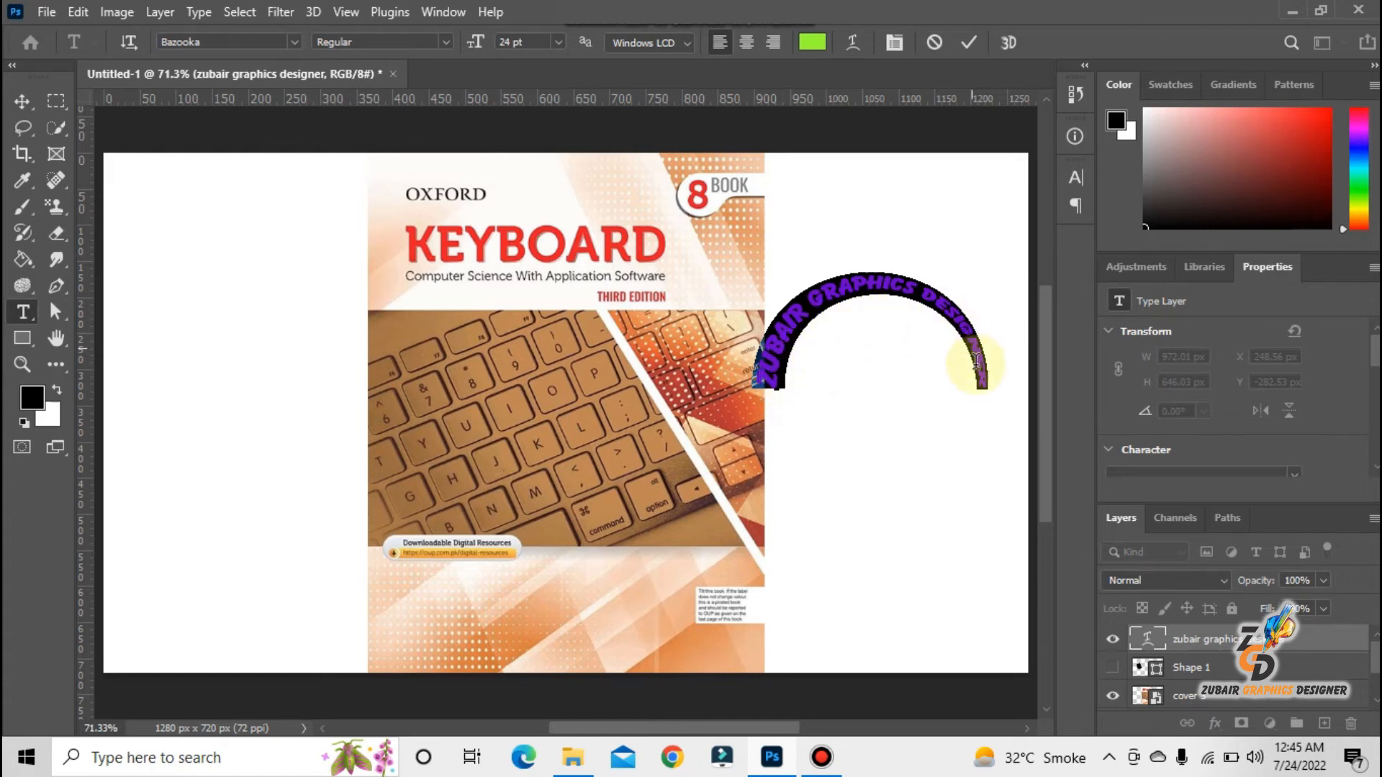
{"action": "left_click_drag", "start_coordinate": [957, 401], "coordinate": [308, 410]}
{"action": "key", "text": "ctrl+a"}
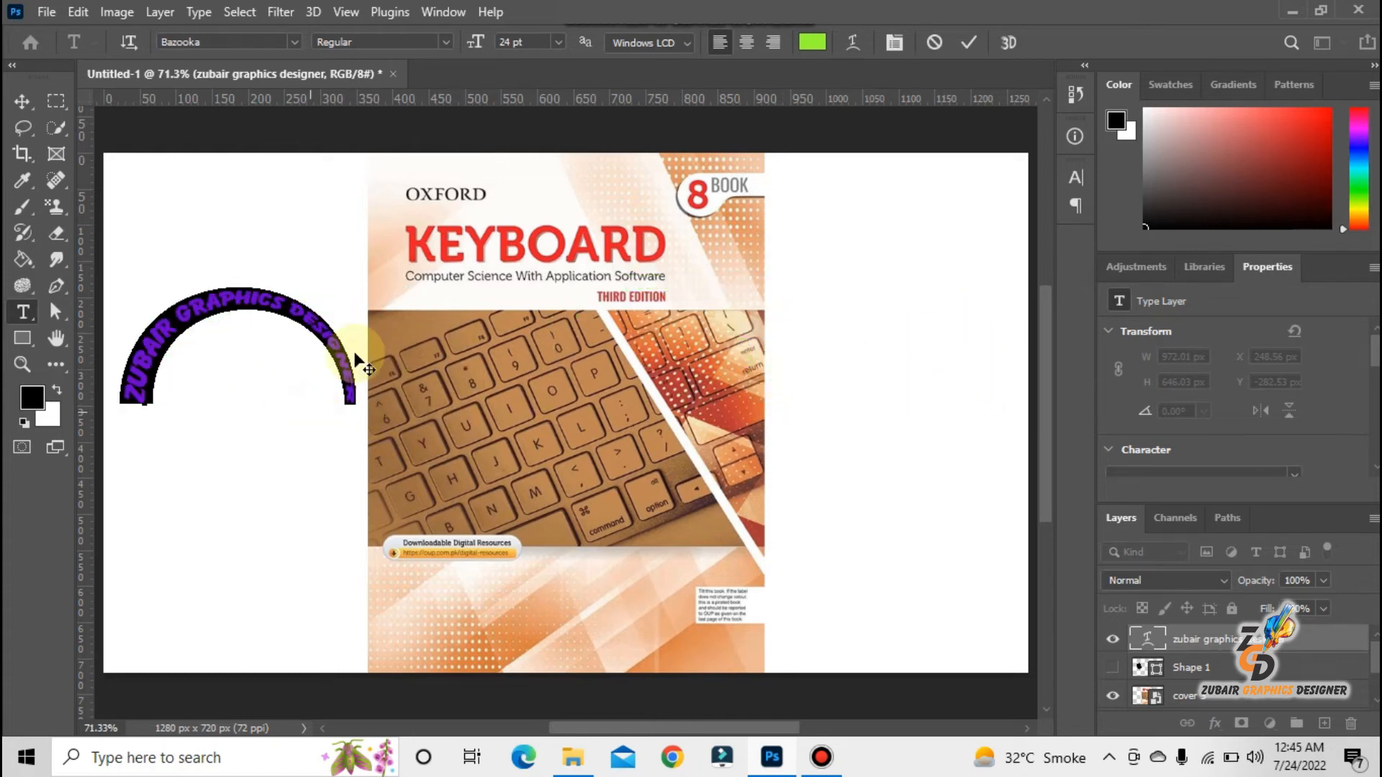
Step: Experiment with the arc warp's distortion, ending at -32% horizontal and +3% vertical
{"action": "left_click", "coordinate": [854, 42]}
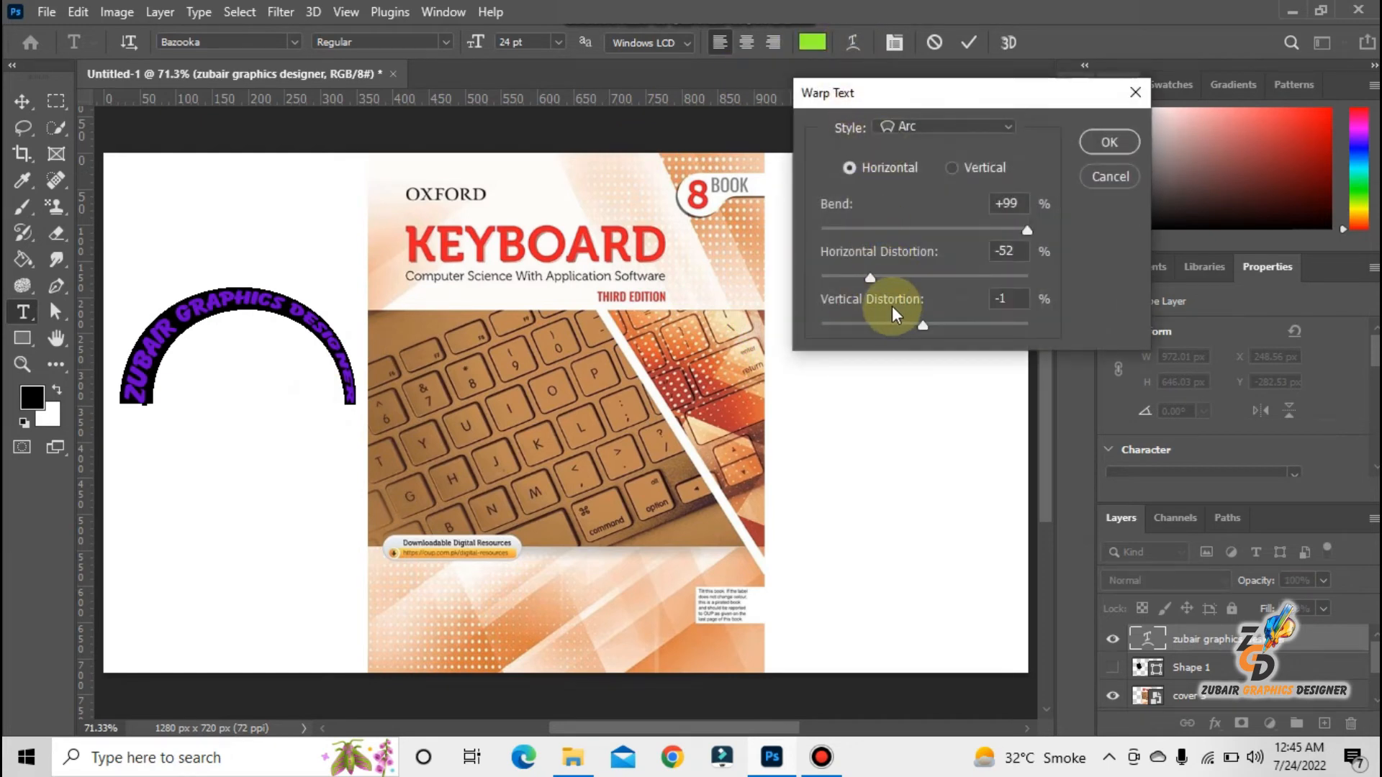
{"action": "left_click_drag", "start_coordinate": [876, 287], "coordinate": [1038, 294]}
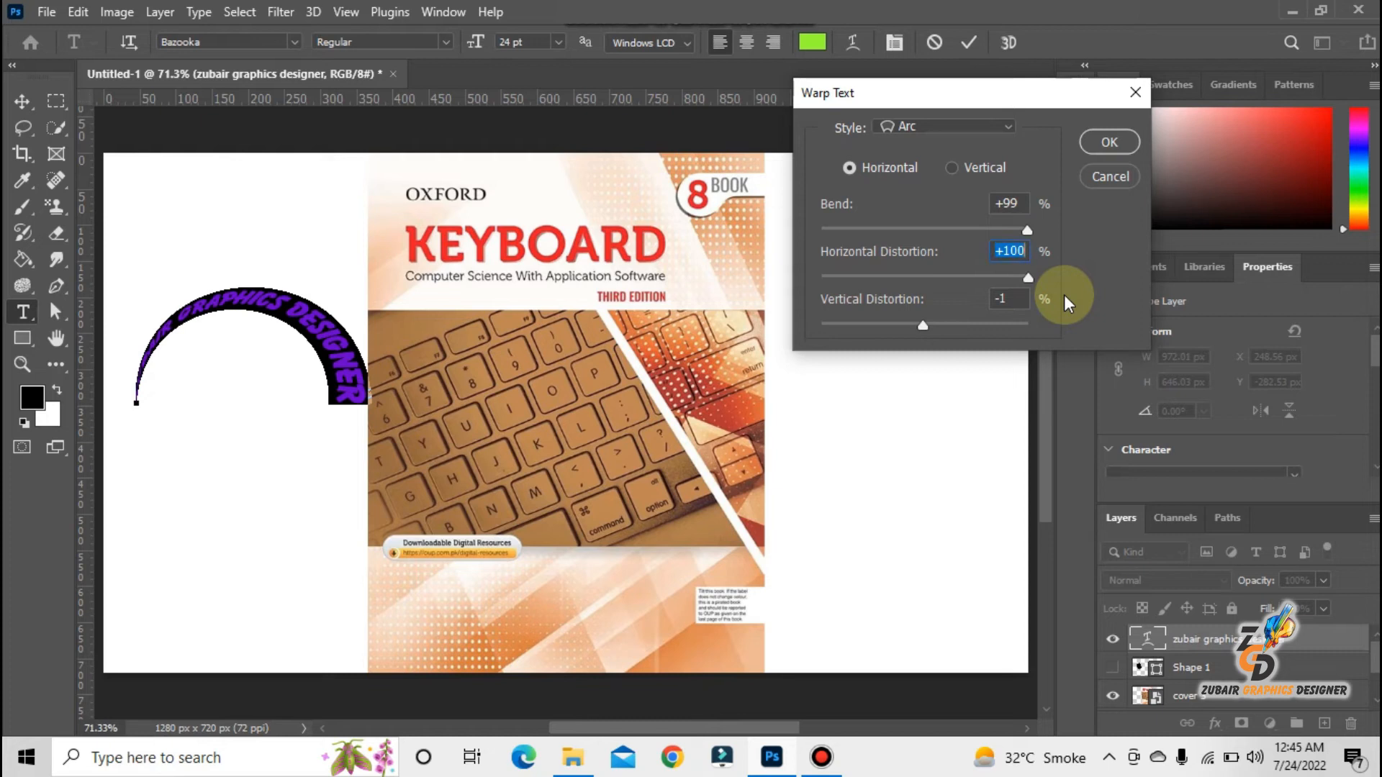
{"action": "left_click_drag", "start_coordinate": [1028, 278], "coordinate": [884, 279]}
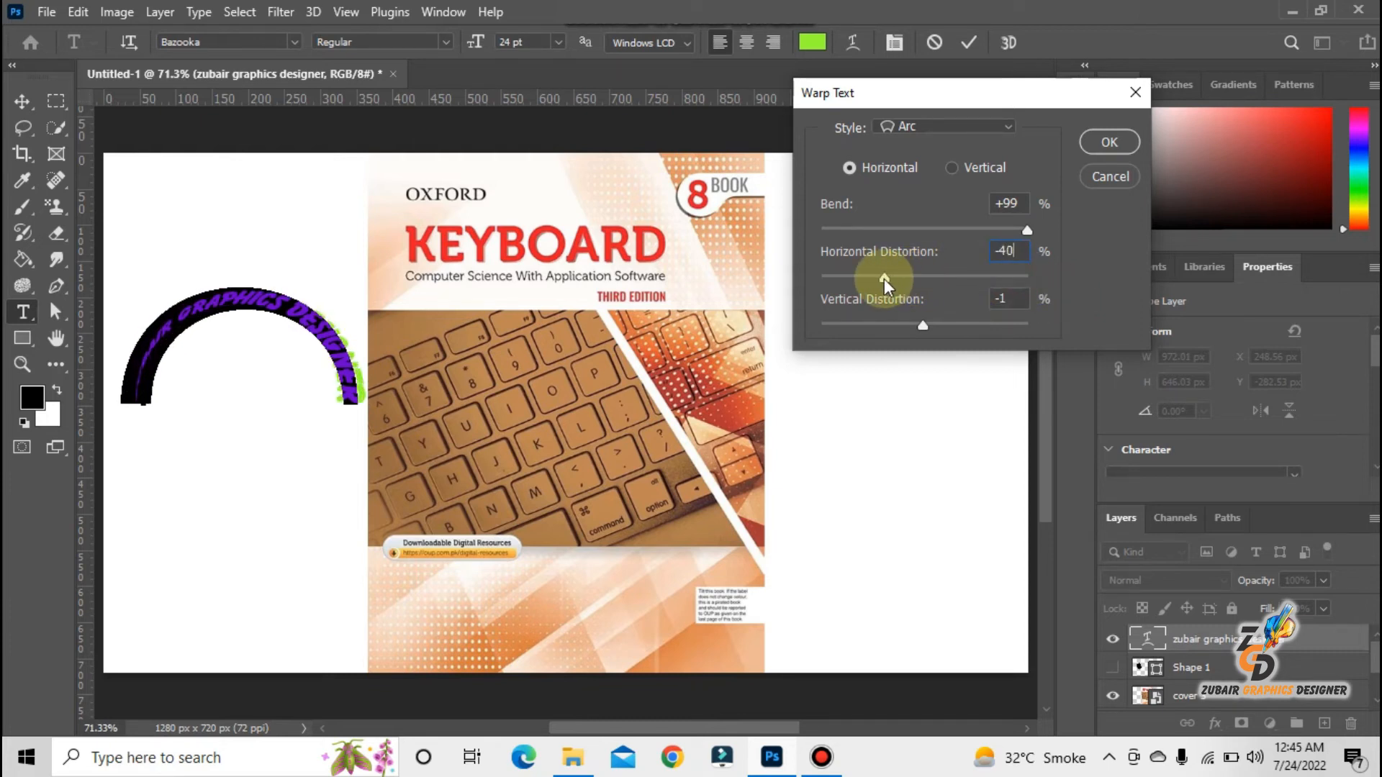
{"action": "left_click_drag", "start_coordinate": [928, 321], "coordinate": [983, 326]}
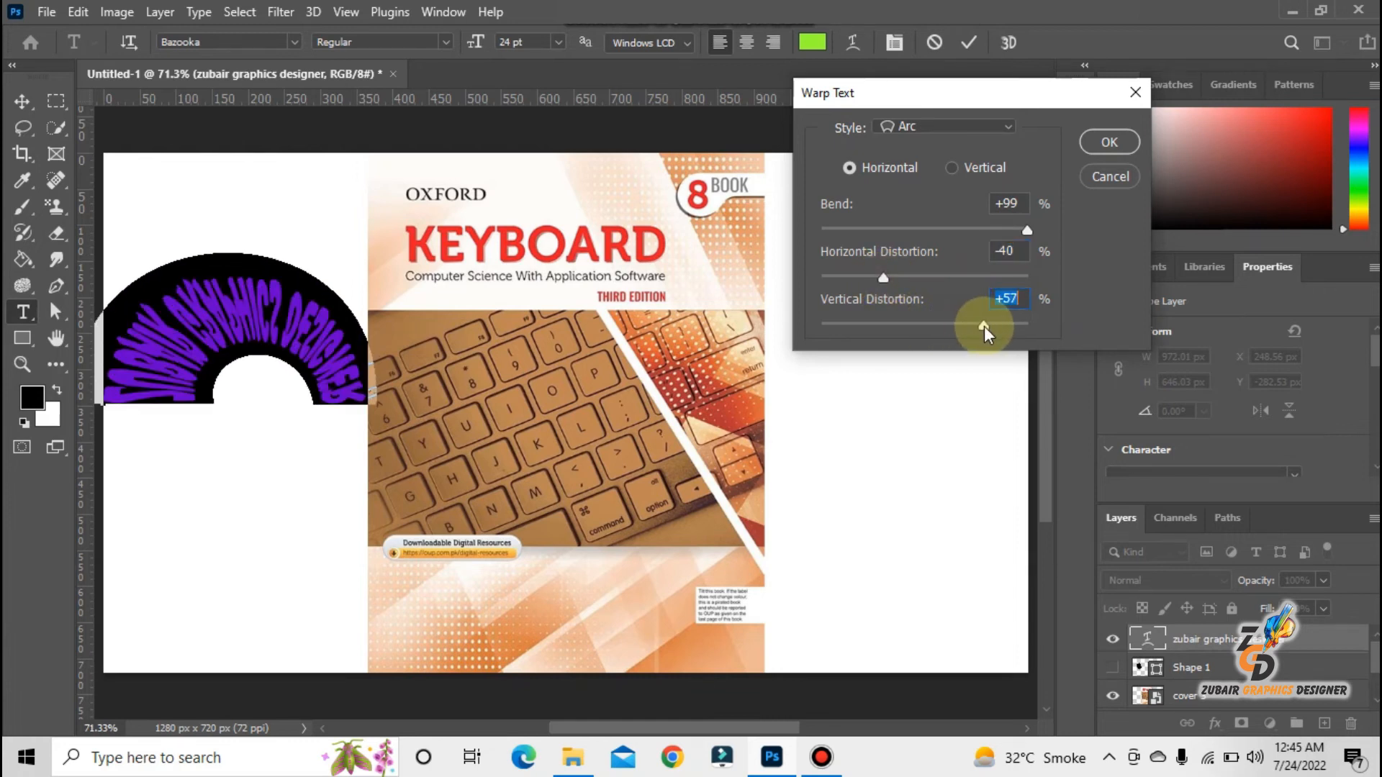
{"action": "left_click_drag", "start_coordinate": [984, 326], "coordinate": [923, 321]}
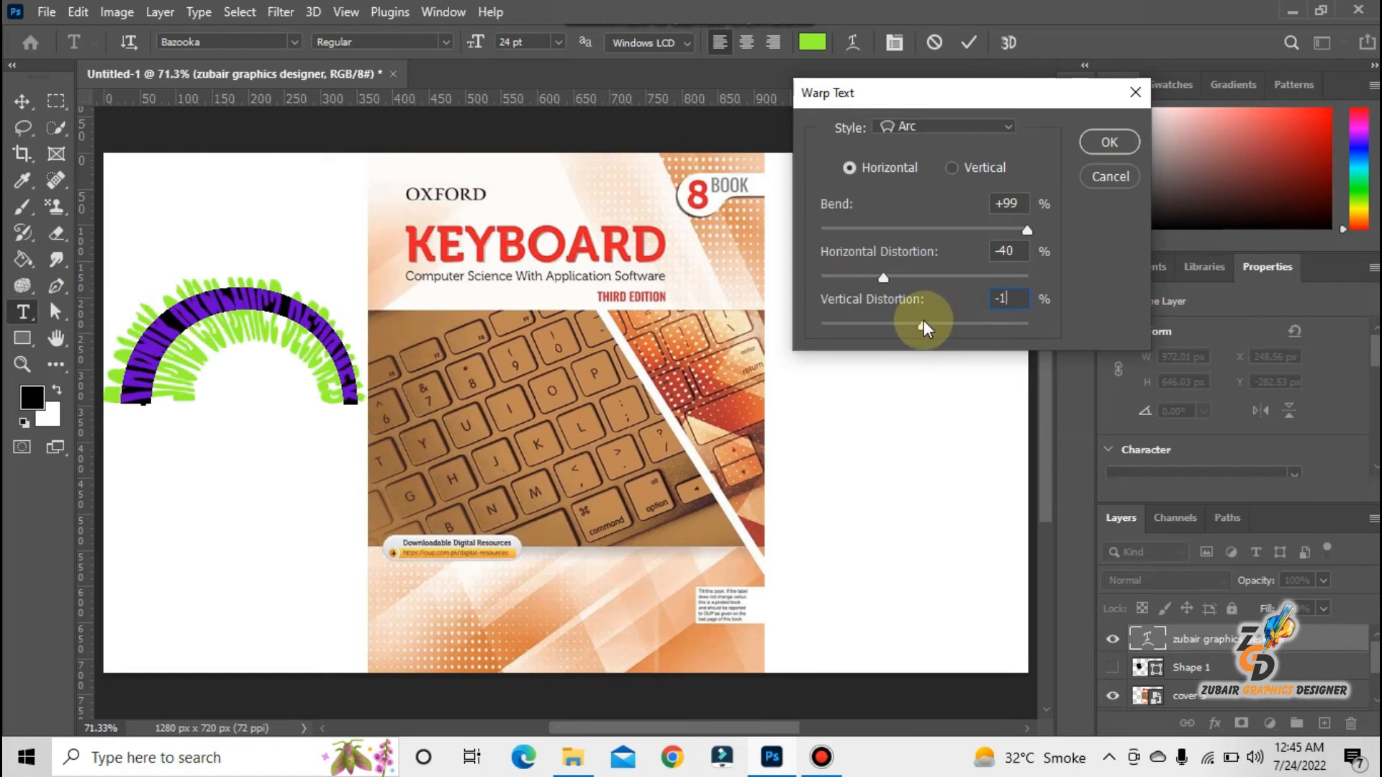
{"action": "left_click_drag", "start_coordinate": [881, 278], "coordinate": [892, 278]}
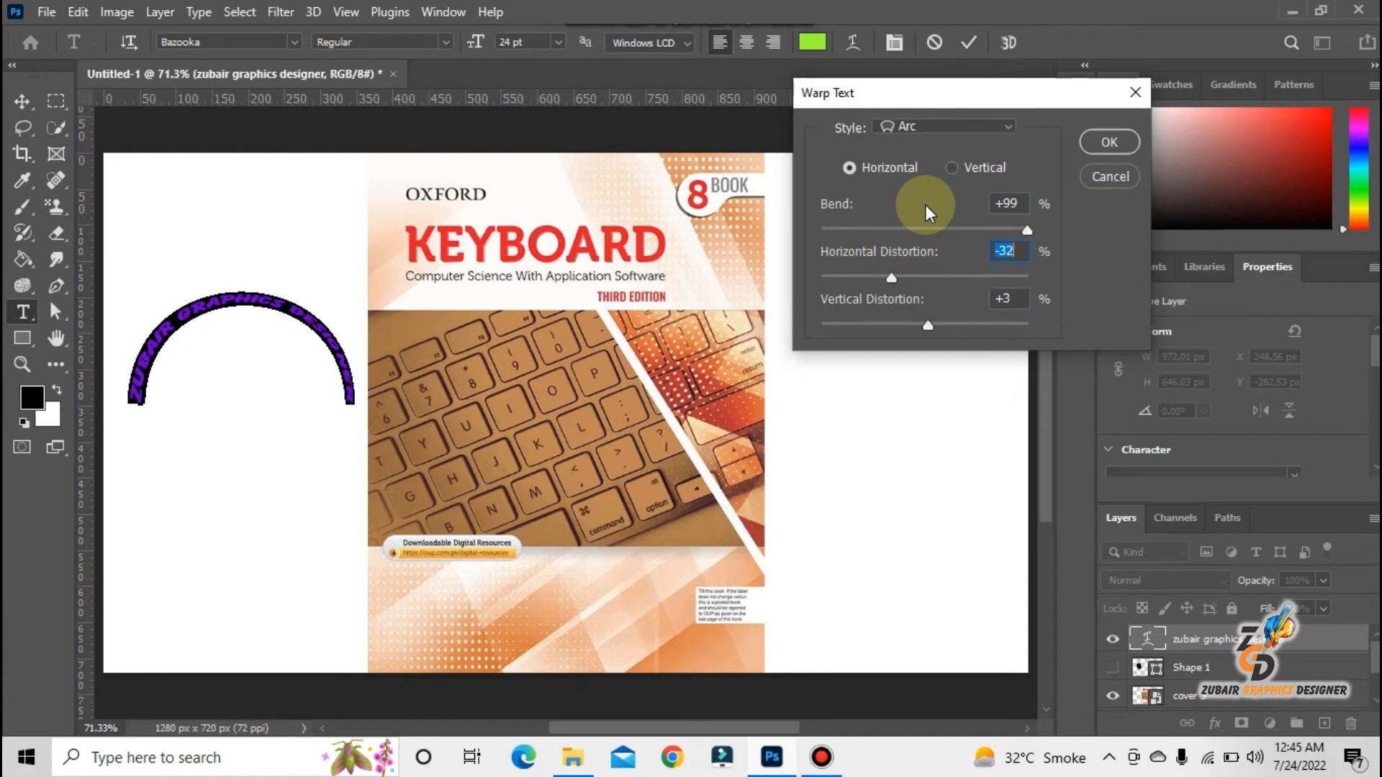
Step: Try the warp in vertical orientation with a -16% bend, and switch its style to Flag
{"action": "left_click", "coordinate": [951, 168]}
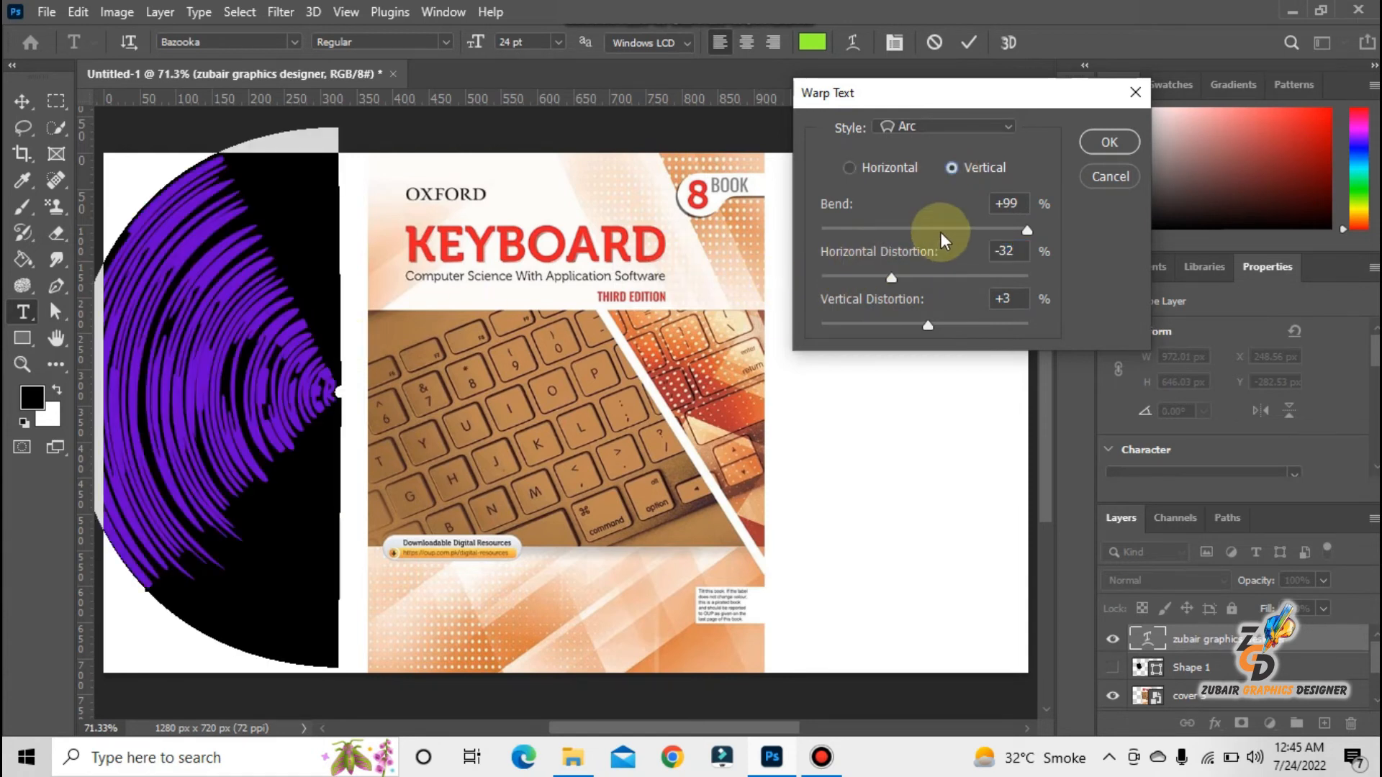
{"action": "left_click_drag", "start_coordinate": [940, 231], "coordinate": [906, 244]}
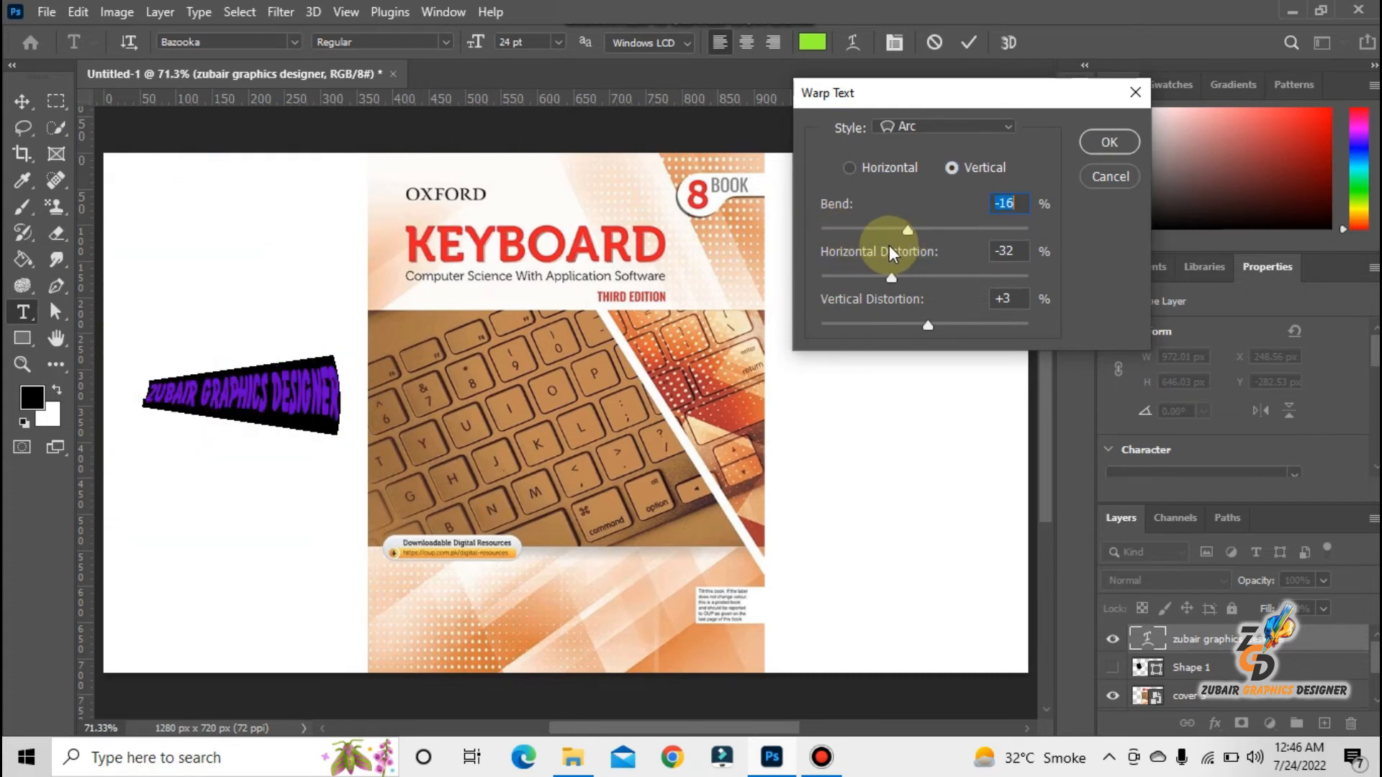
{"action": "left_click", "coordinate": [1003, 130]}
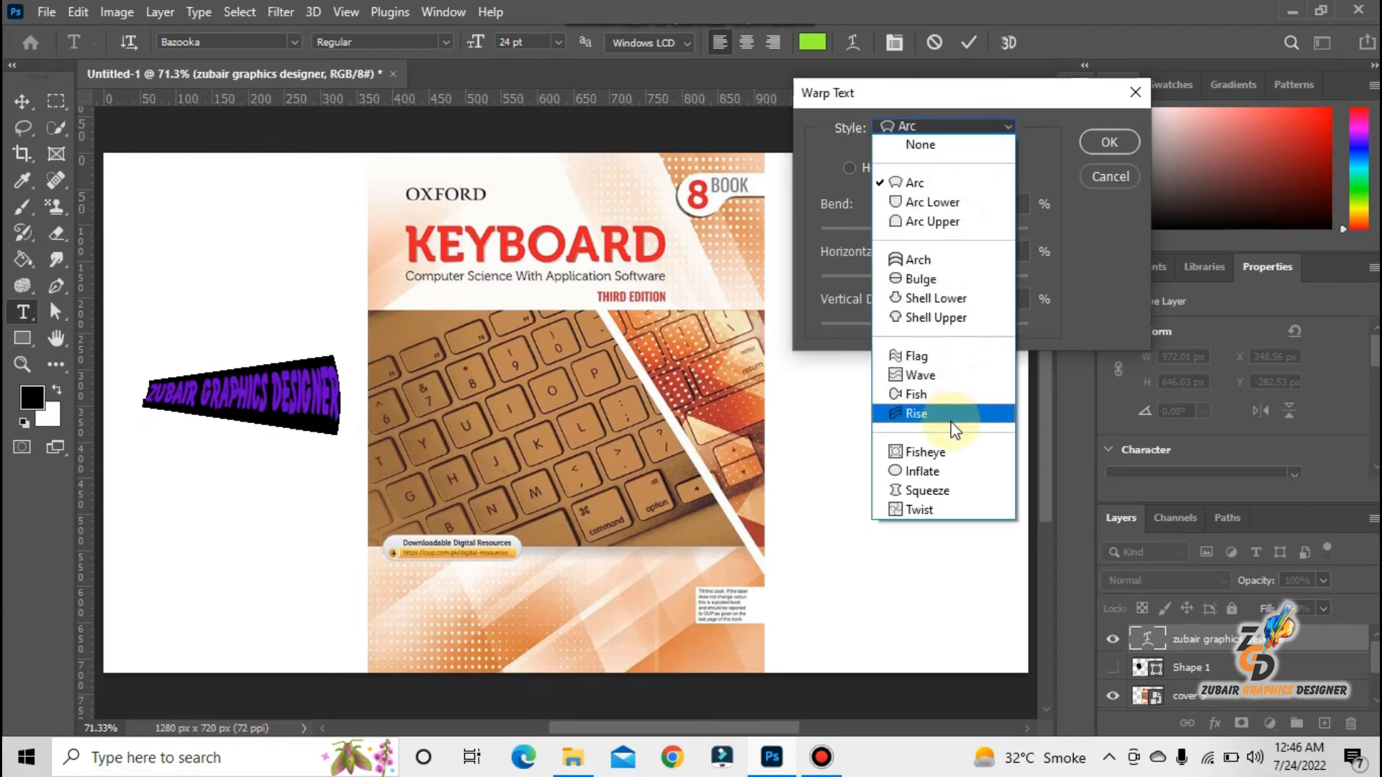
{"action": "left_click", "coordinate": [936, 355]}
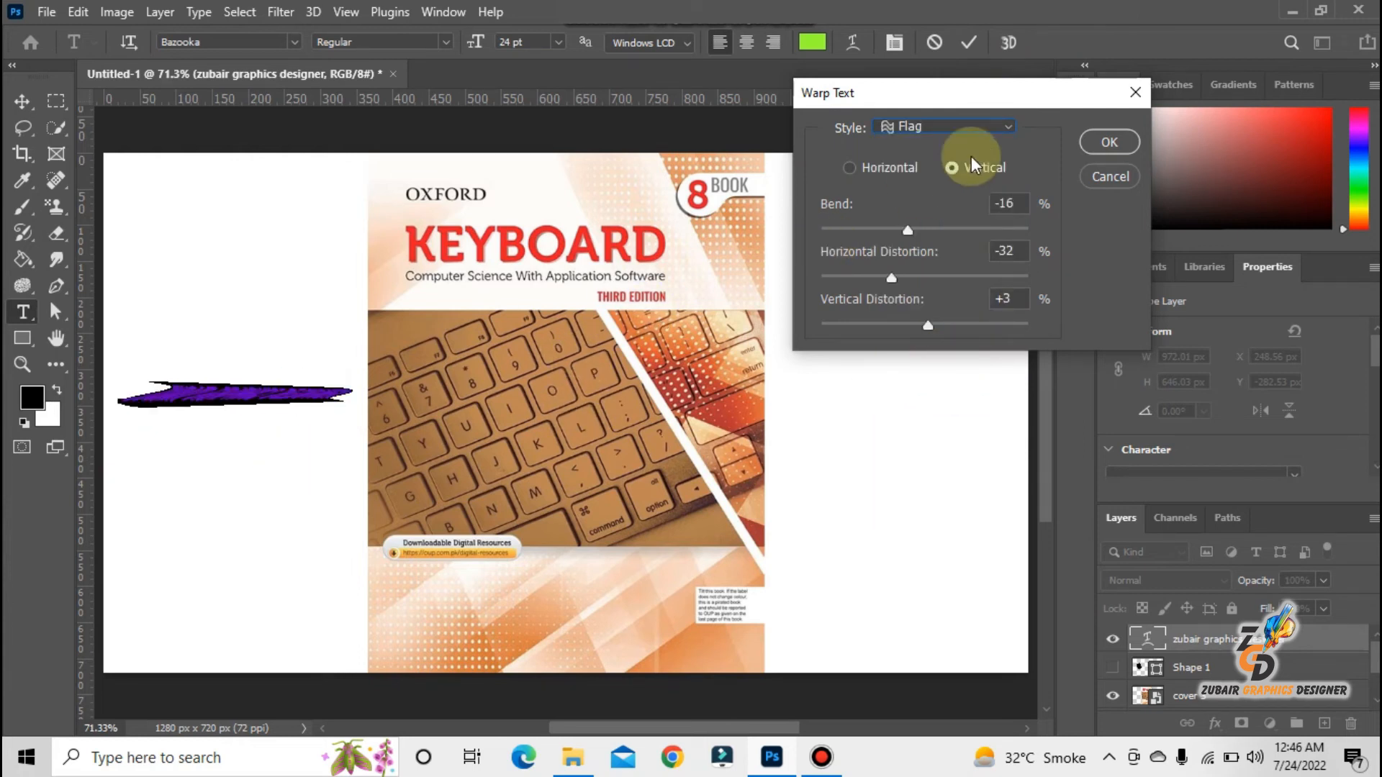
Step: Change the warp style to Rise in horizontal orientation, with +7% bend and +4% horizontal distortion
{"action": "left_click", "coordinate": [1009, 127]}
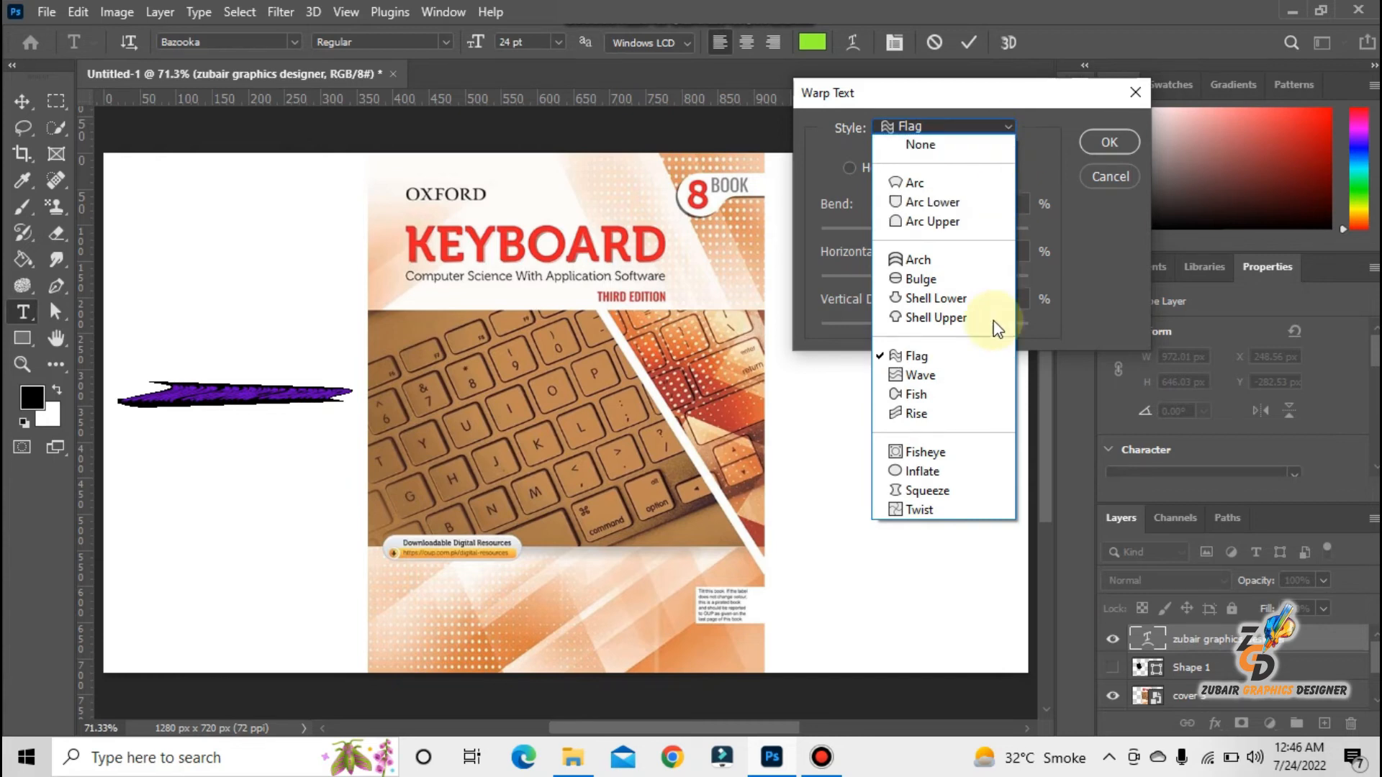
{"action": "left_click", "coordinate": [973, 418]}
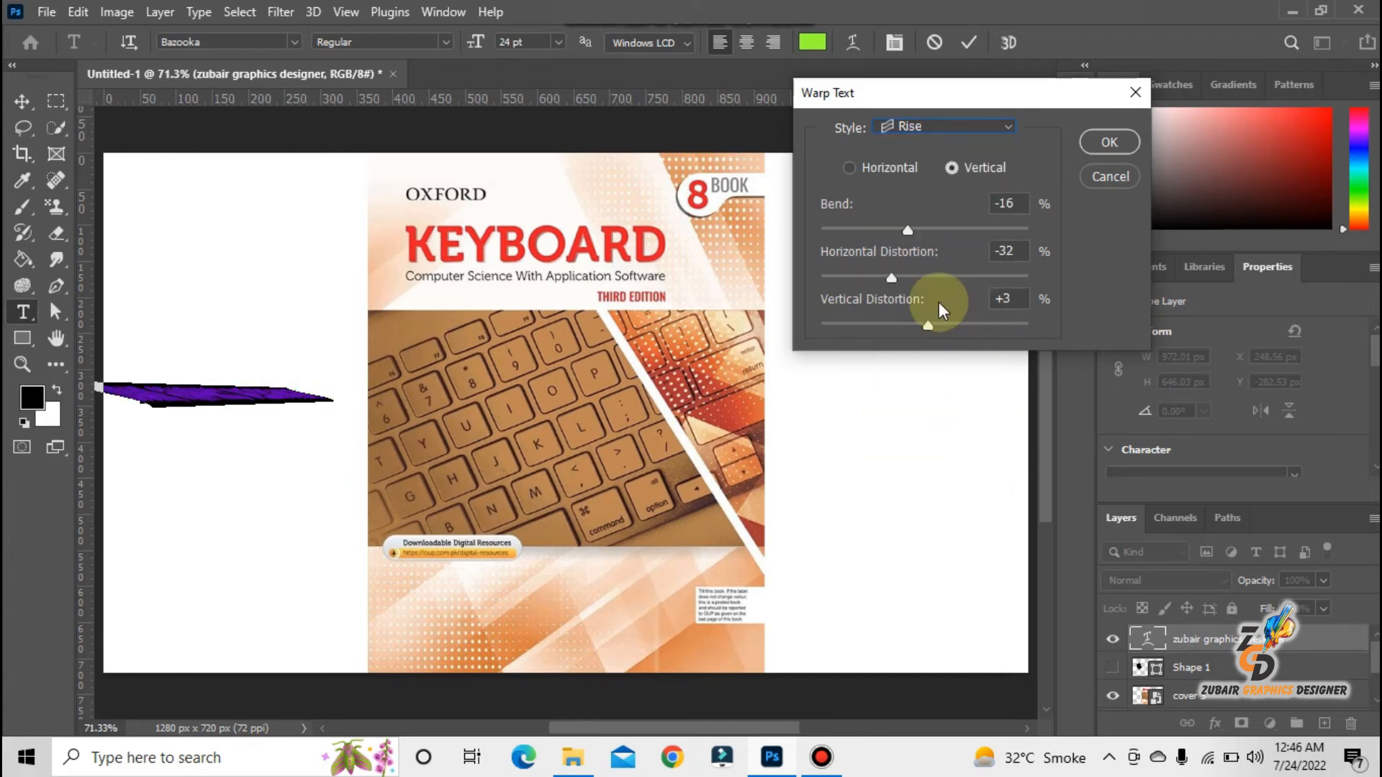
{"action": "left_click_drag", "start_coordinate": [894, 273], "coordinate": [932, 278]}
{"action": "left_click_drag", "start_coordinate": [909, 229], "coordinate": [932, 231]}
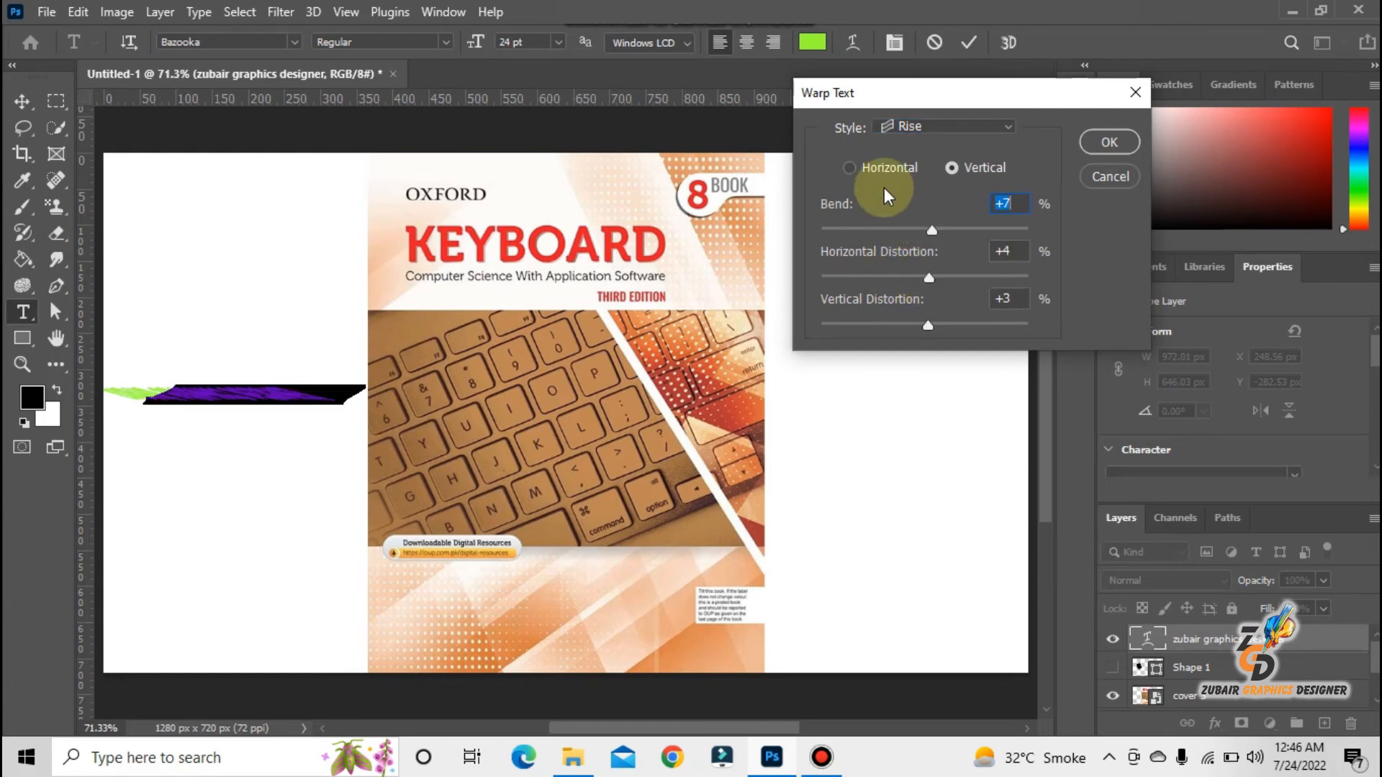
{"action": "left_click", "coordinate": [849, 167]}
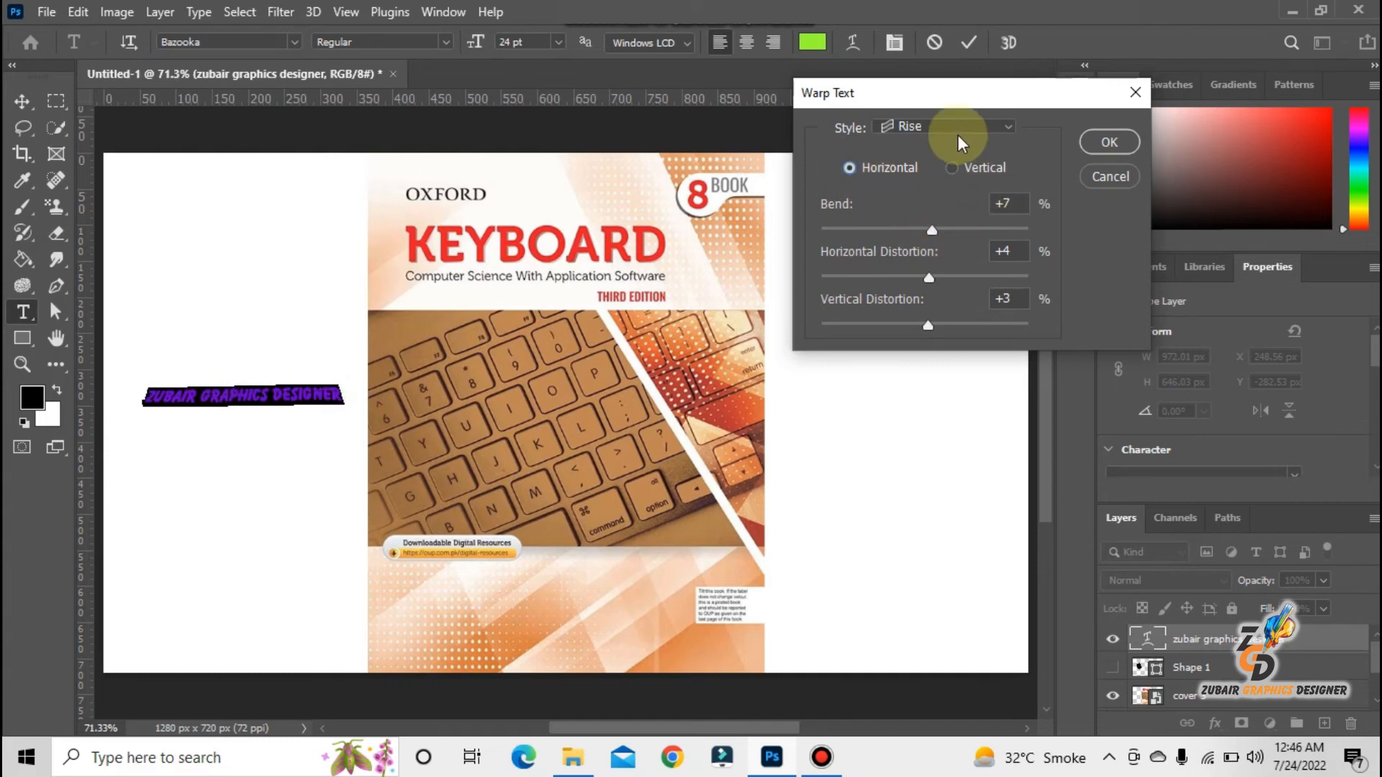
Step: Change the text warp style to Flag, set its bend to -100%, and apply the warp
{"action": "left_click", "coordinate": [1007, 128]}
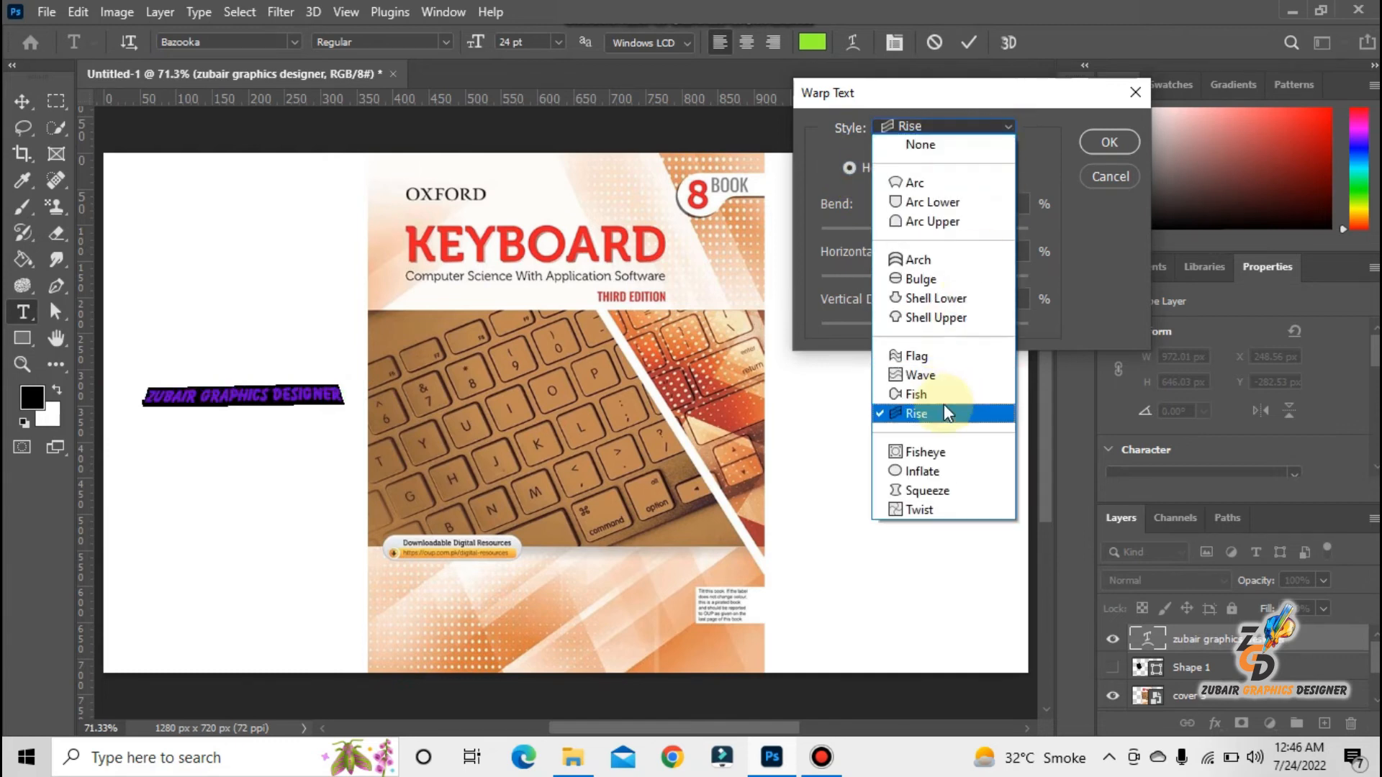
{"action": "left_click", "coordinate": [940, 357]}
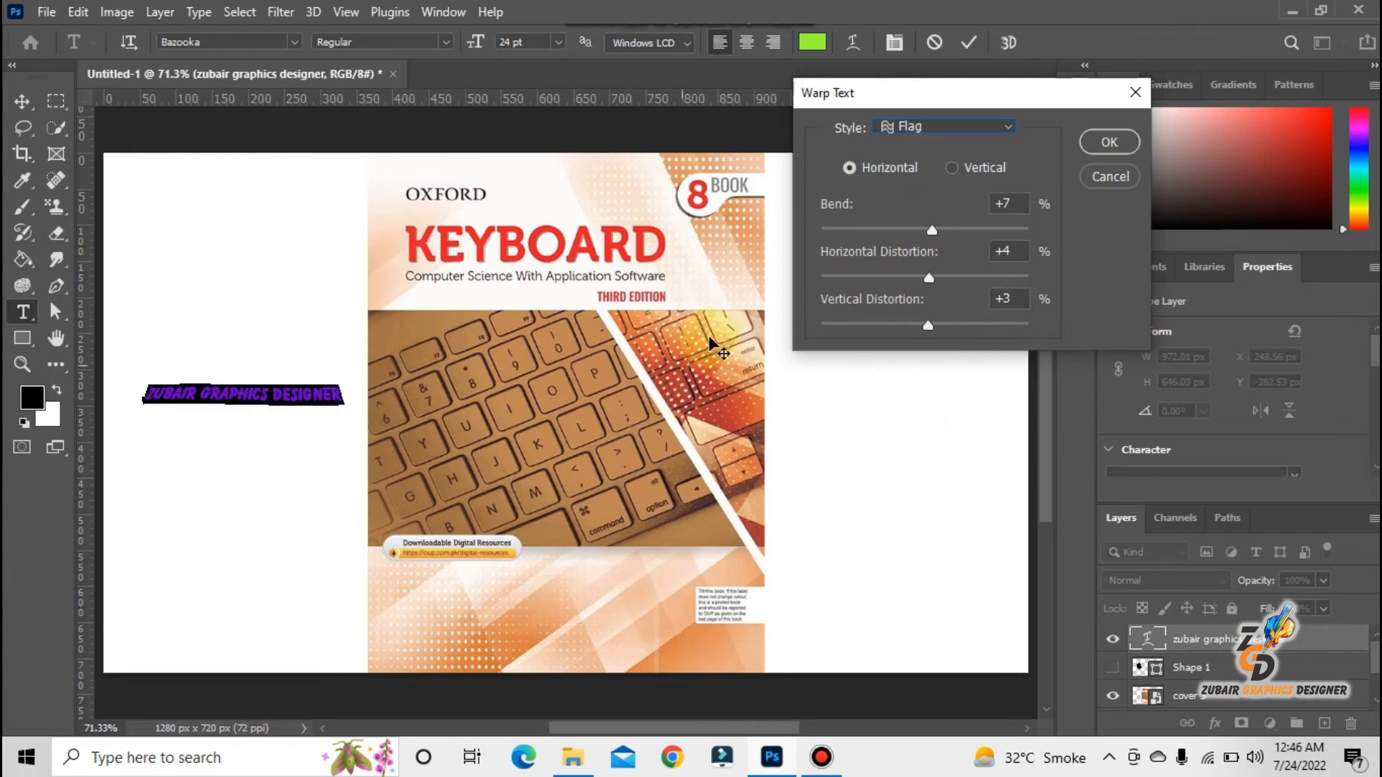
{"action": "left_click_drag", "start_coordinate": [933, 218], "coordinate": [814, 197]}
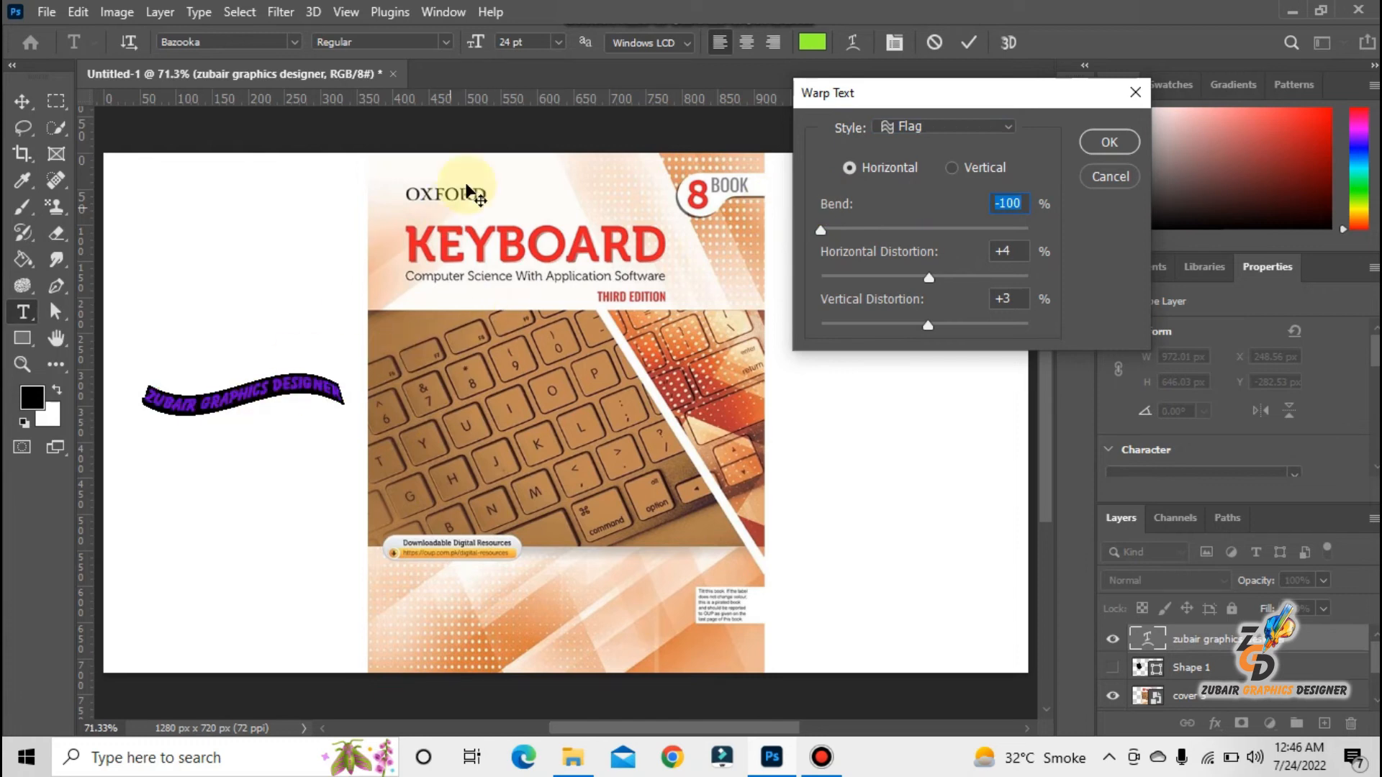
{"action": "left_click", "coordinate": [559, 42]}
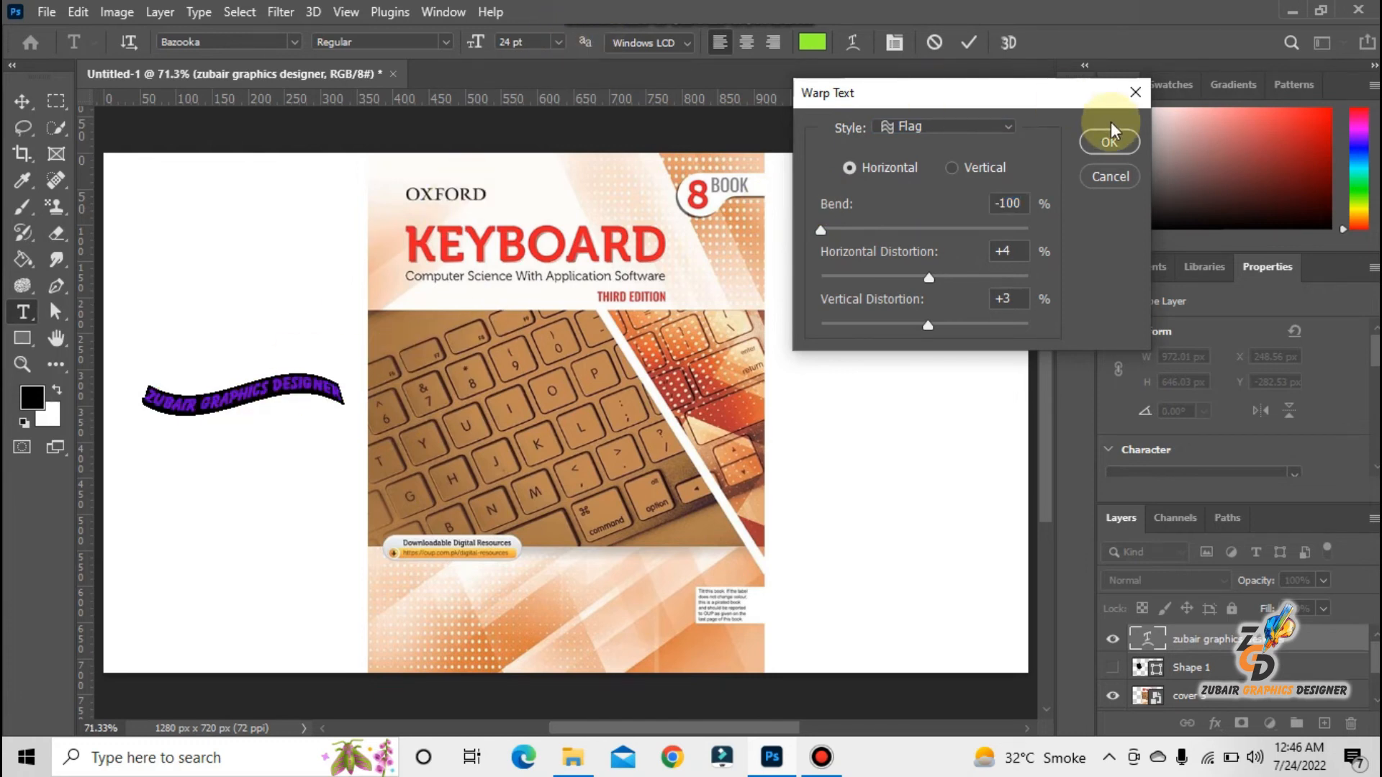
{"action": "left_click", "coordinate": [1112, 142]}
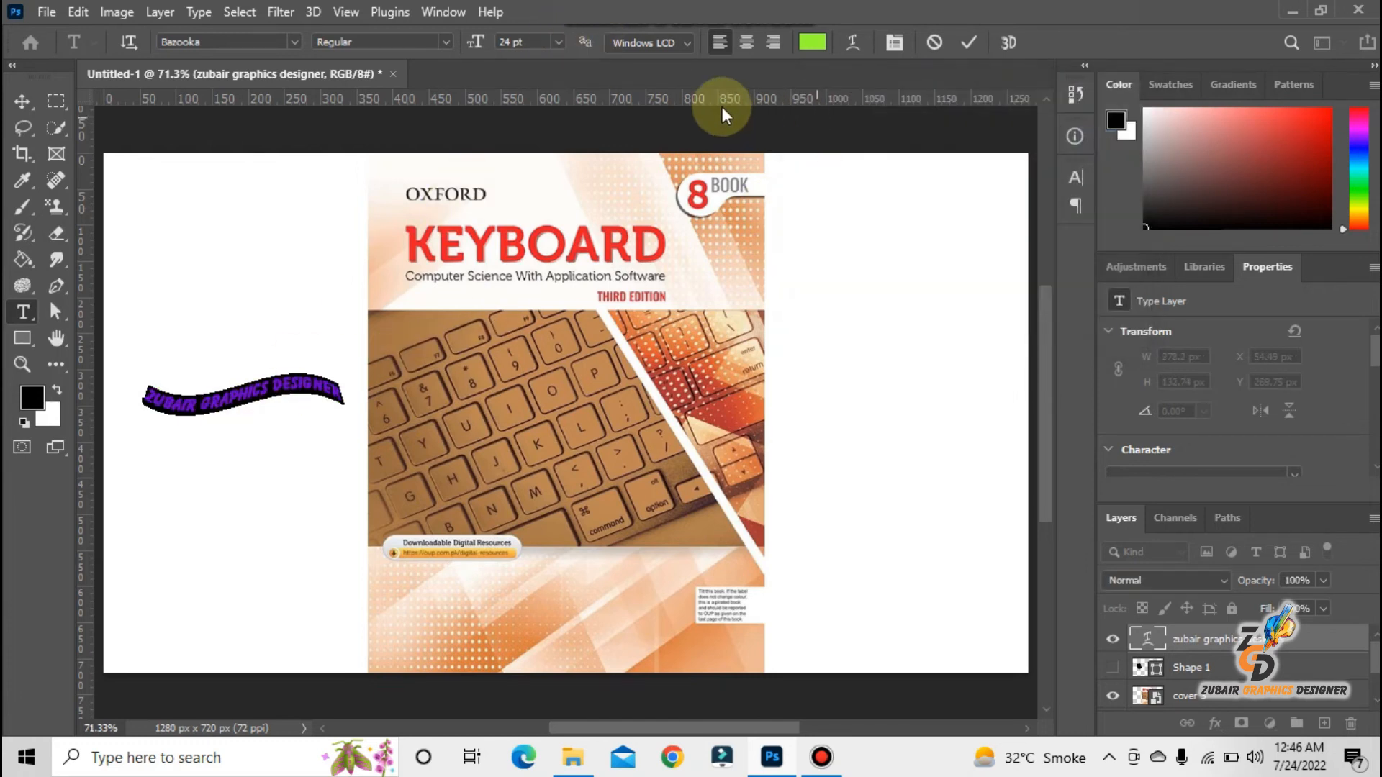
Step: Enlarge the flag-warped text to 72 pt, commit it, and hide its layer
{"action": "left_click", "coordinate": [555, 43]}
{"action": "left_click", "coordinate": [551, 297]}
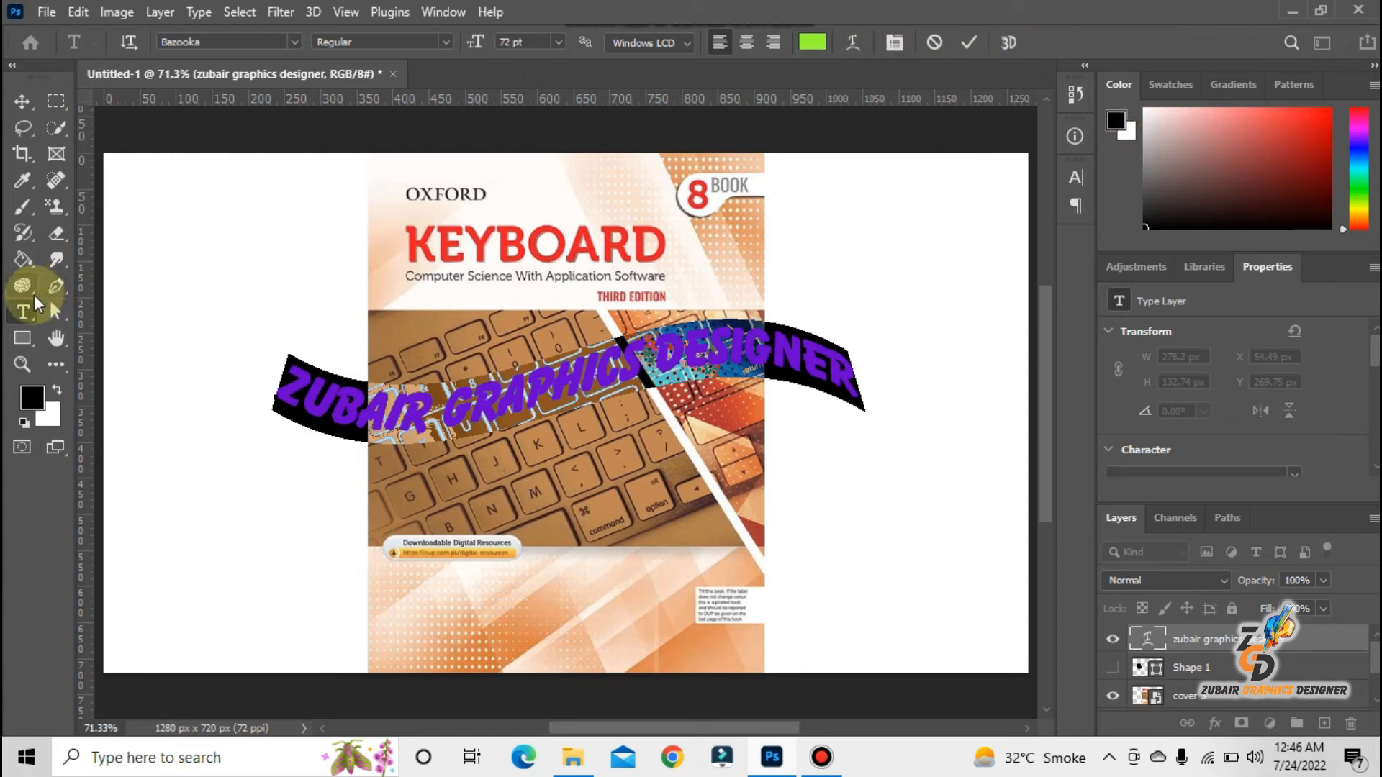
{"action": "left_click", "coordinate": [489, 526]}
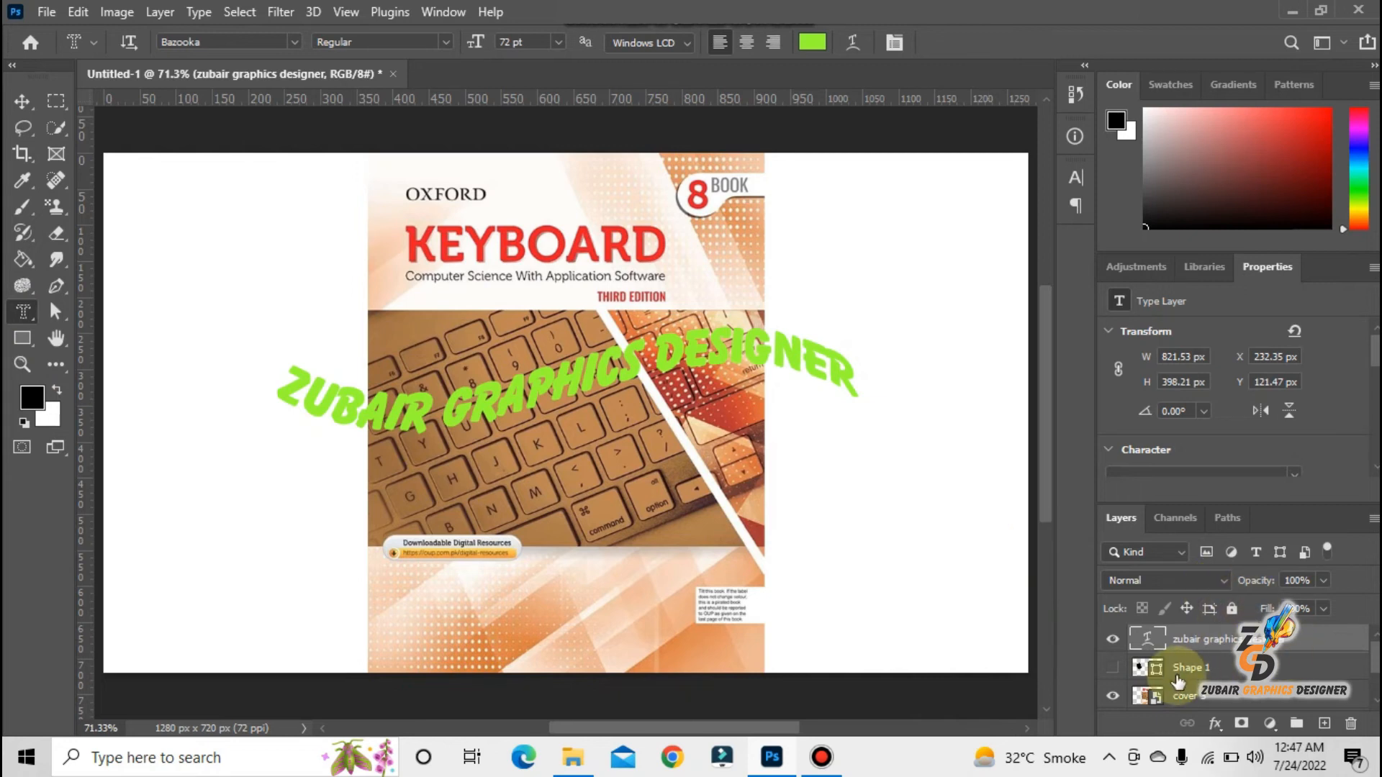
{"action": "left_click", "coordinate": [1112, 640]}
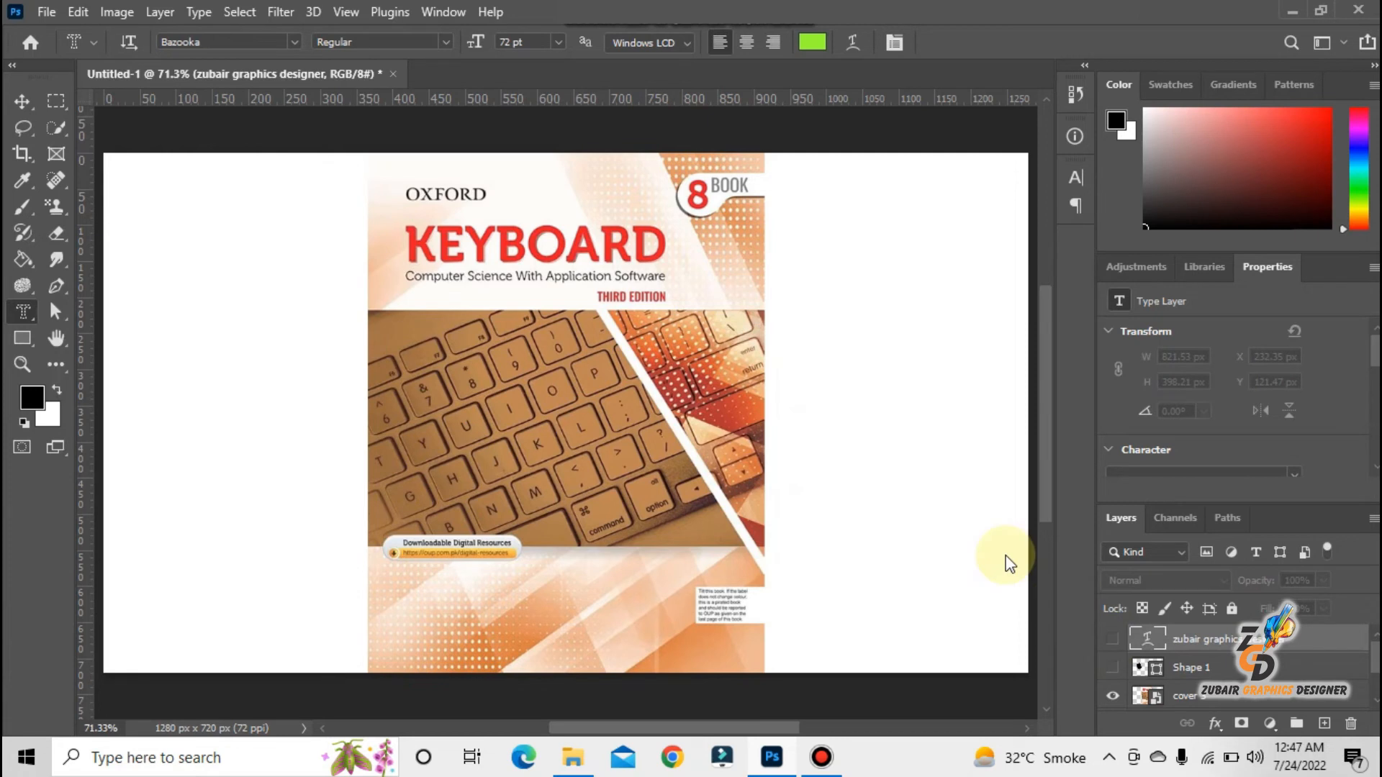
Step: Use the Horizontal Type Mask tool to enter the designer's brand name over the cover's keyboard photo
{"action": "right_click", "coordinate": [32, 314]}
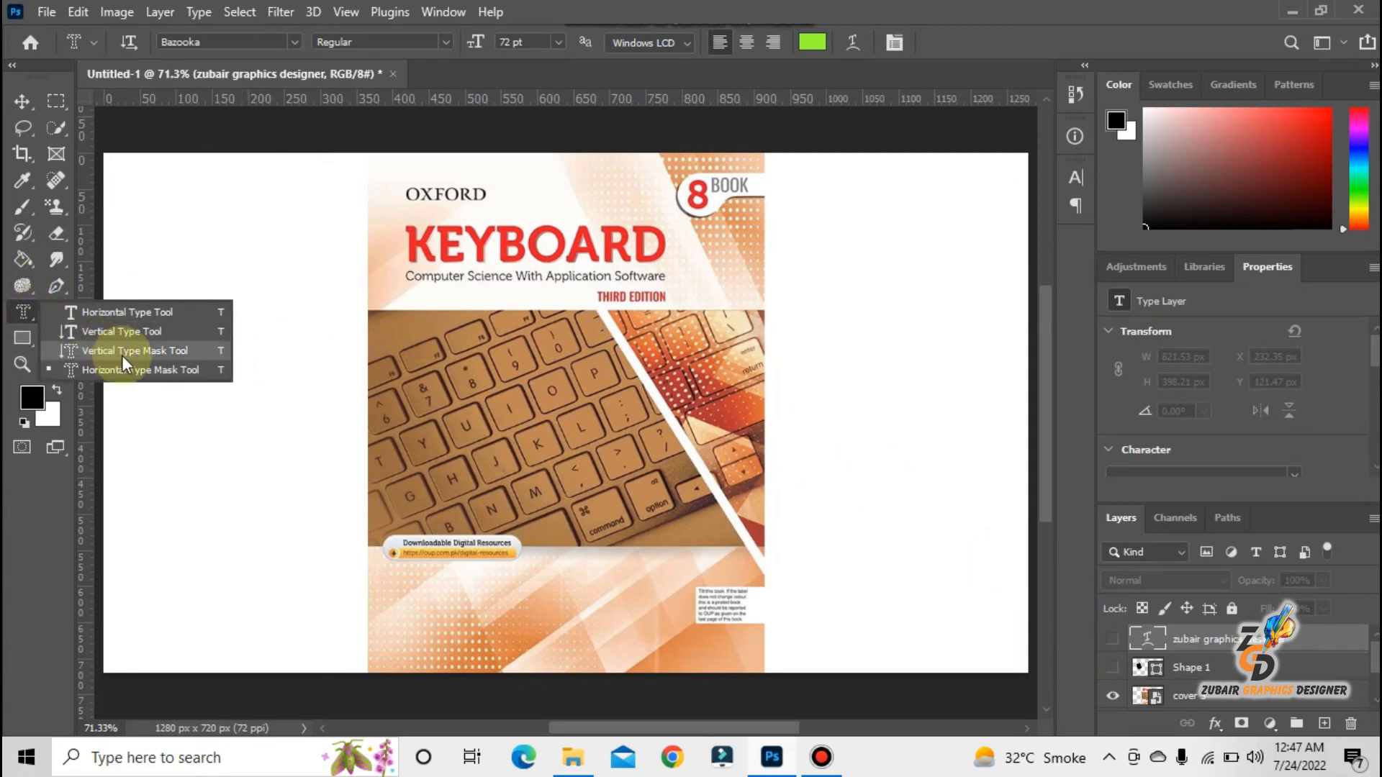
{"action": "left_click", "coordinate": [185, 382]}
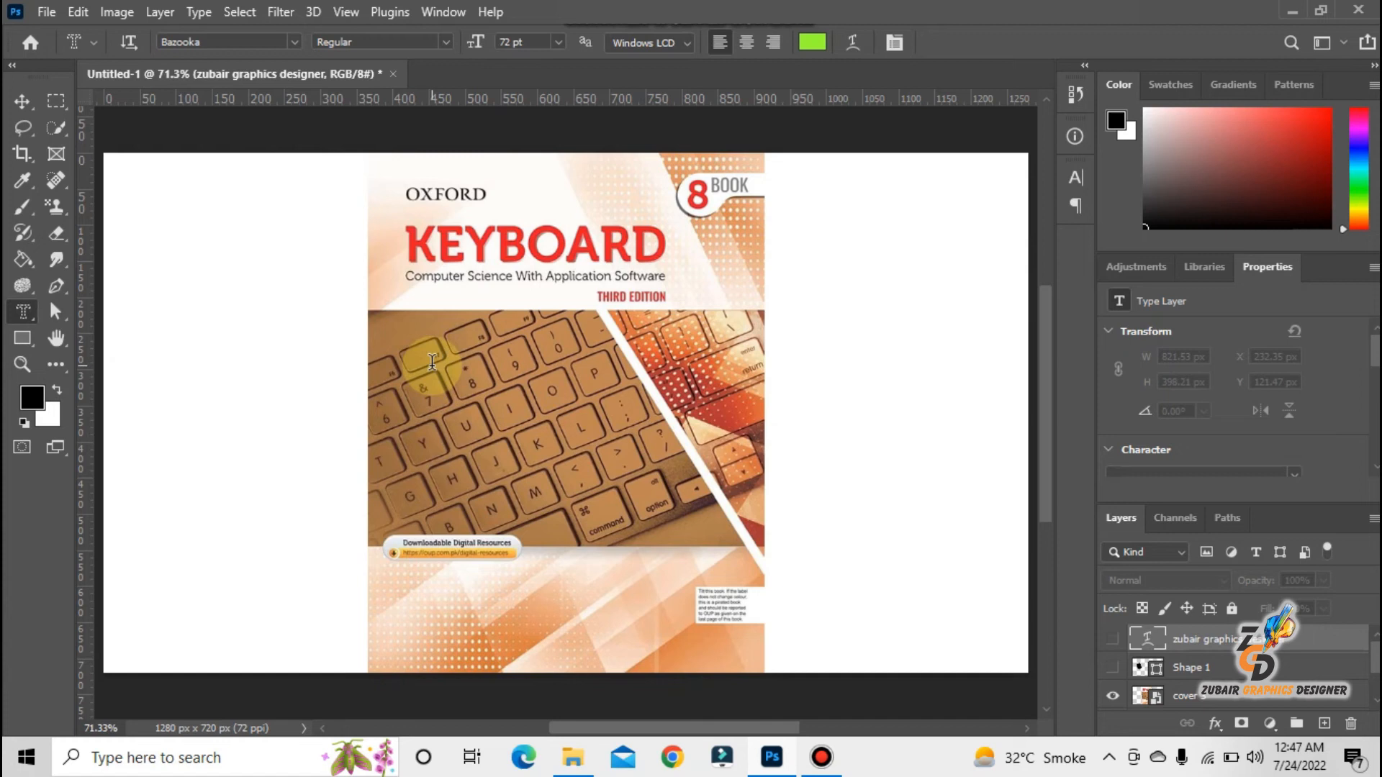
{"action": "left_click", "coordinate": [419, 387]}
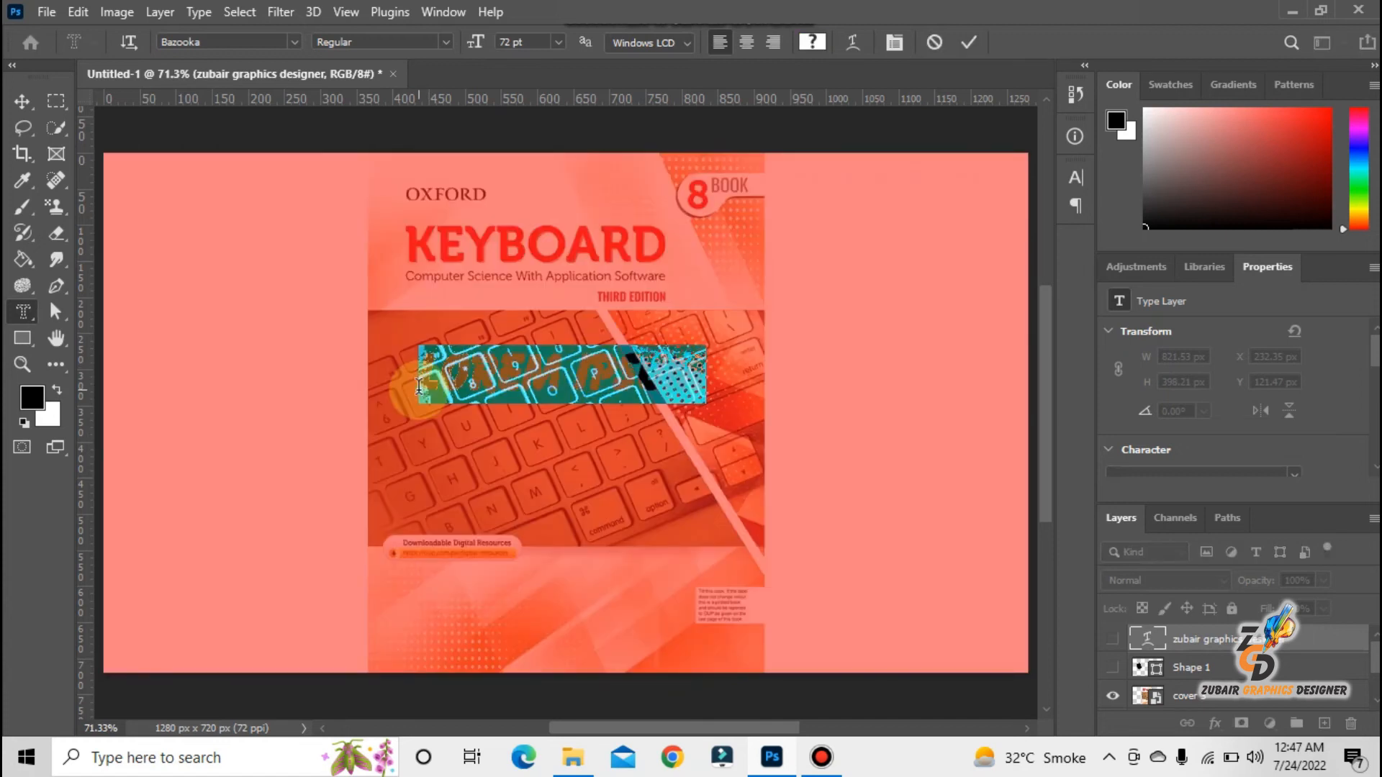
{"action": "type", "text": "zubair"}
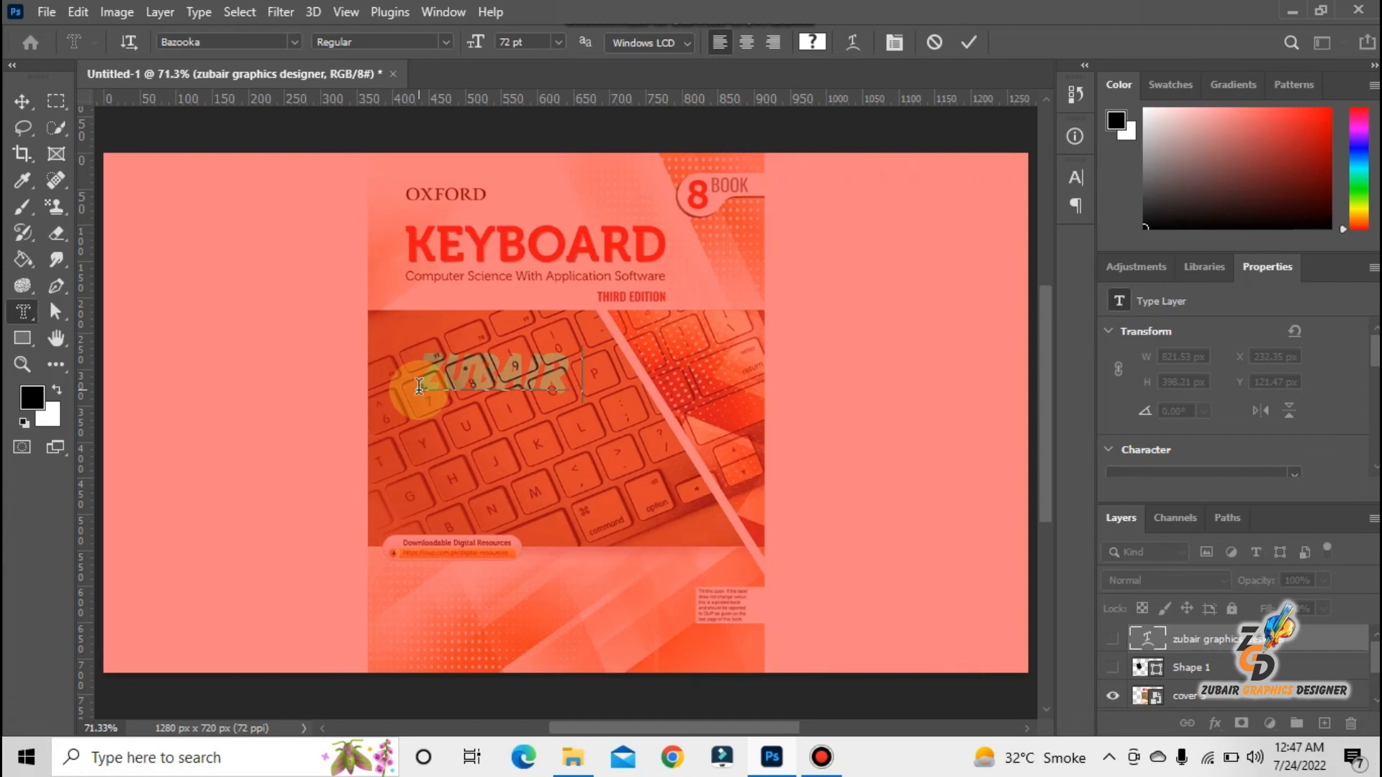
{"action": "type", "text": " graphics"}
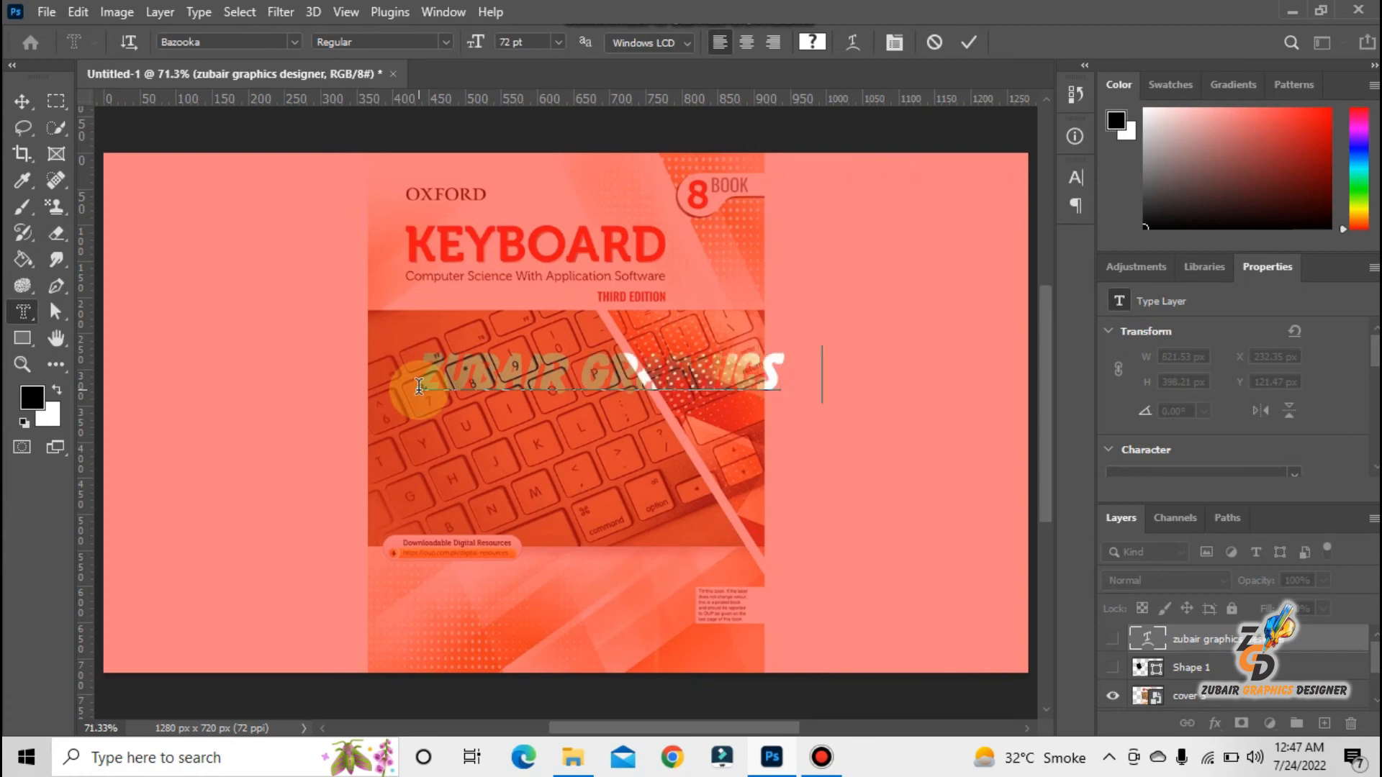
{"action": "type", "text": " des"}
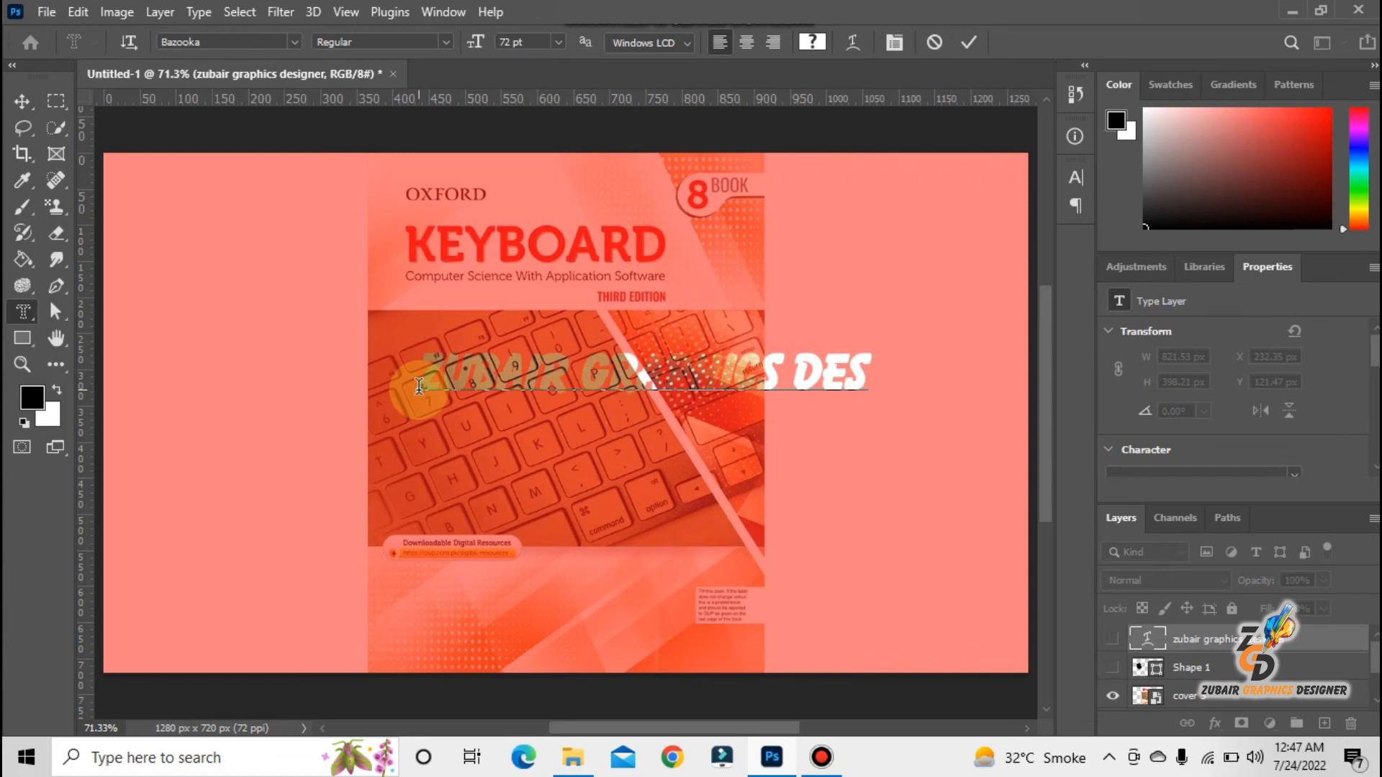
{"action": "type", "text": "ign"}
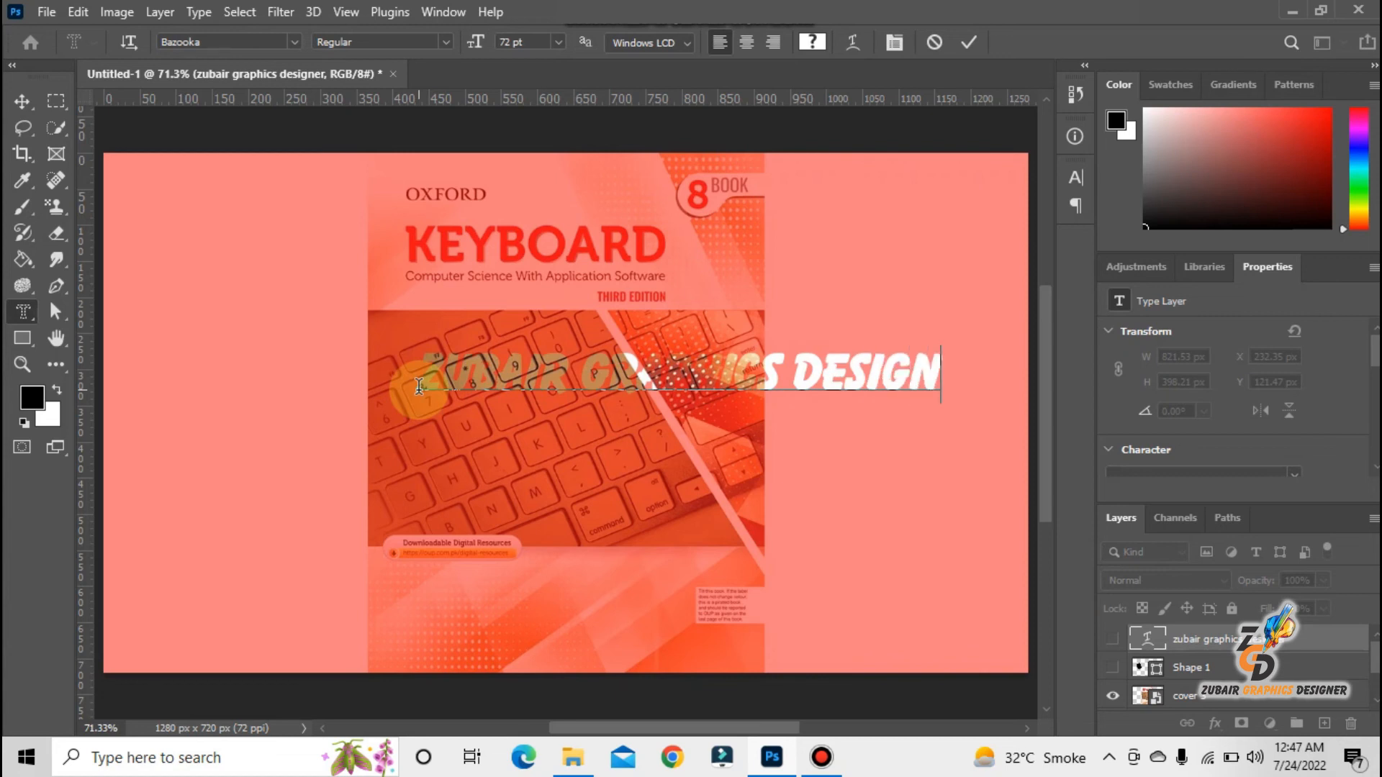
{"action": "type", "text": "er"}
Step: Select all of the mask text and try sizes of 30 pt and 36 pt, settling on 60 pt
{"action": "key", "text": "ctrl+a"}
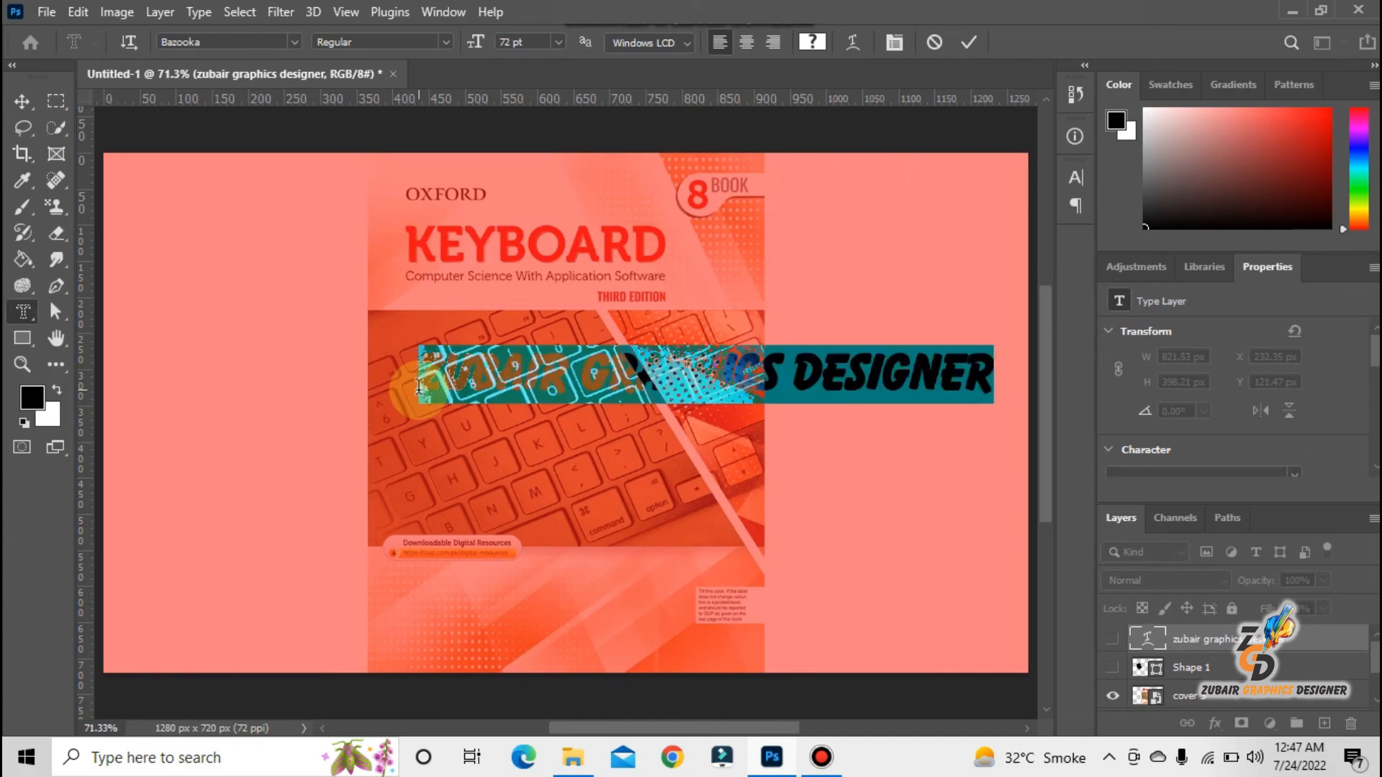
{"action": "left_click", "coordinate": [557, 45]}
{"action": "left_click", "coordinate": [552, 236]}
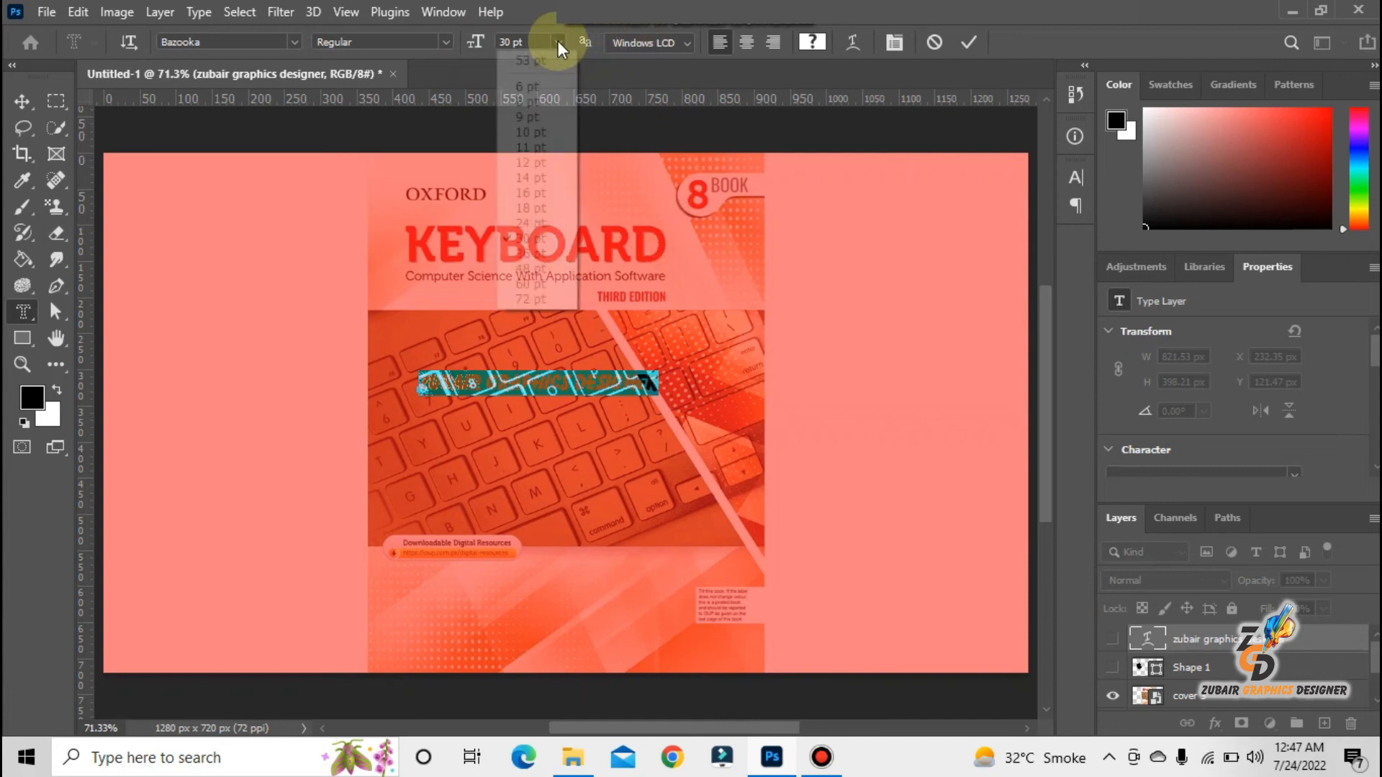
{"action": "left_click", "coordinate": [558, 41]}
{"action": "left_click", "coordinate": [558, 252]}
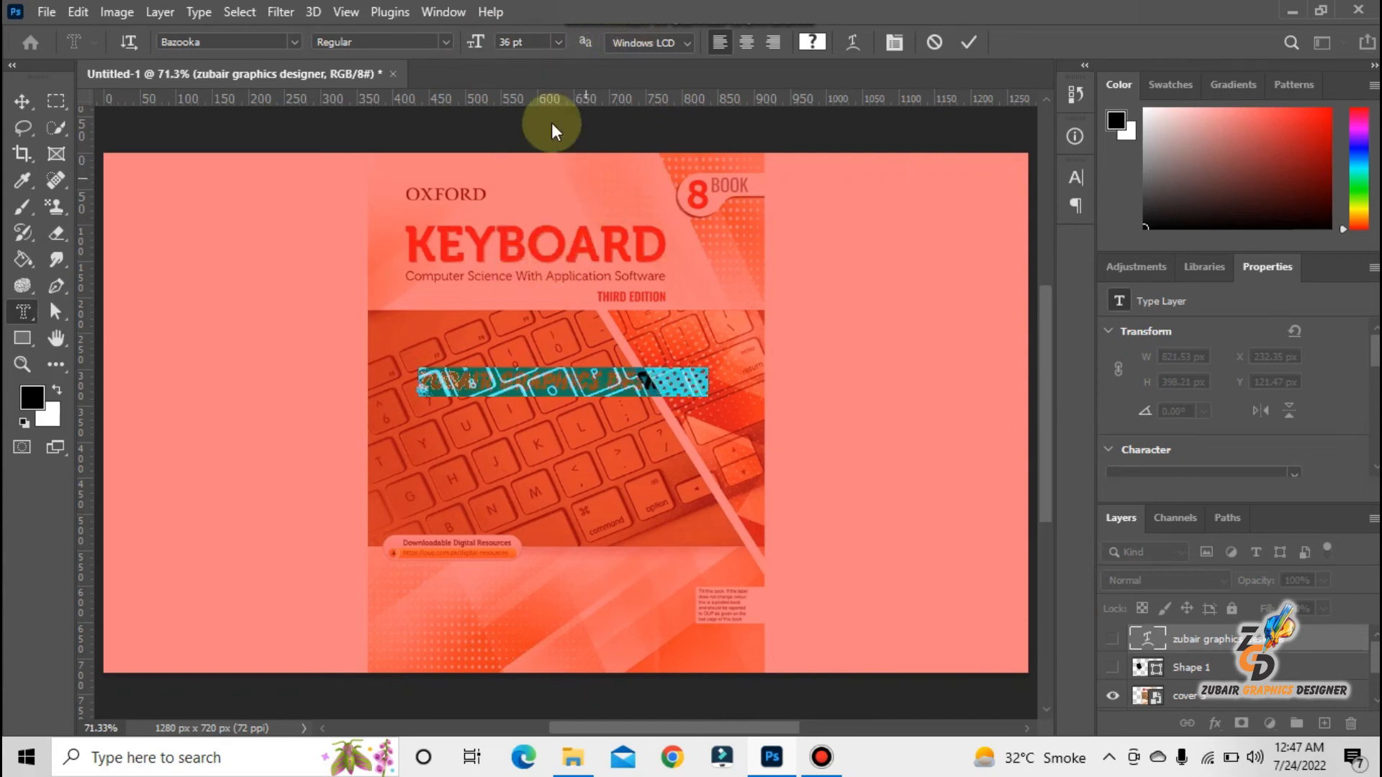
{"action": "left_click", "coordinate": [560, 42]}
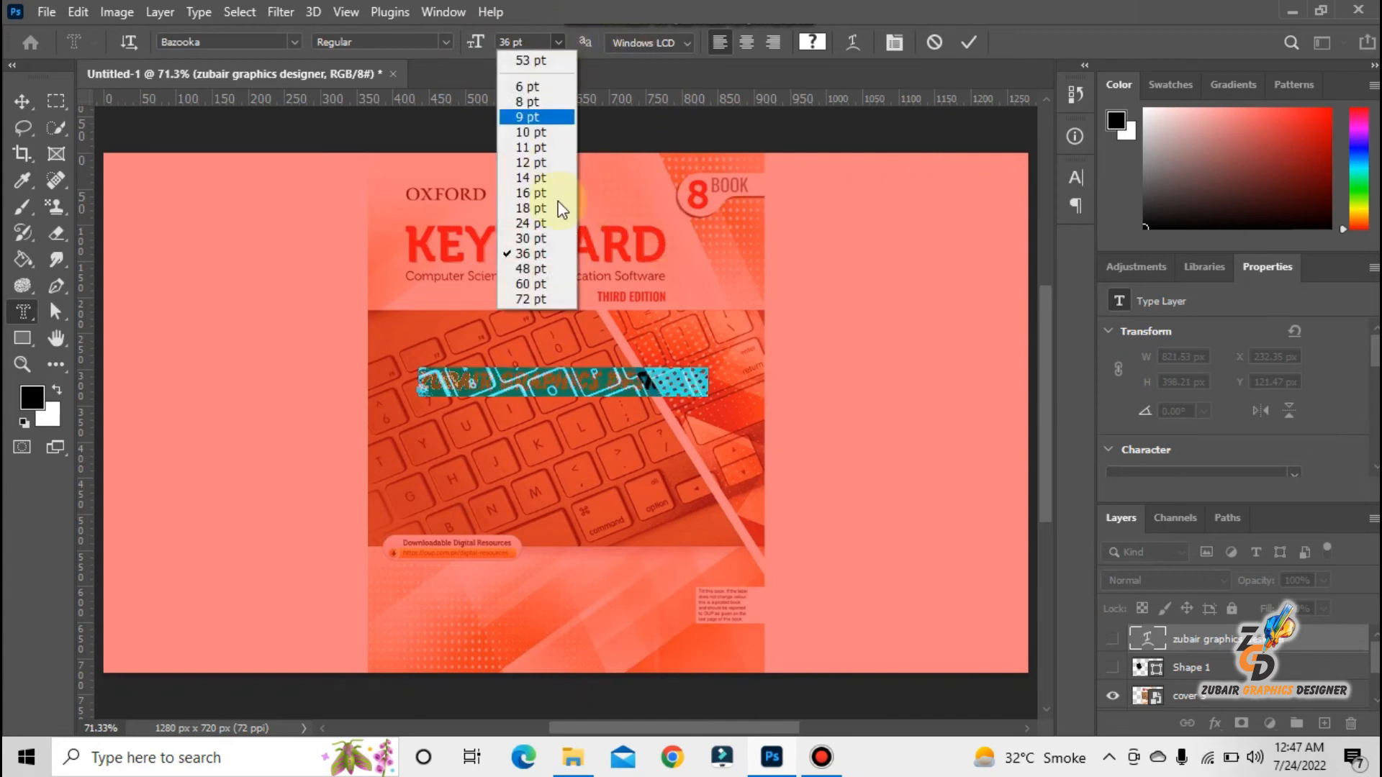
{"action": "left_click", "coordinate": [560, 285]}
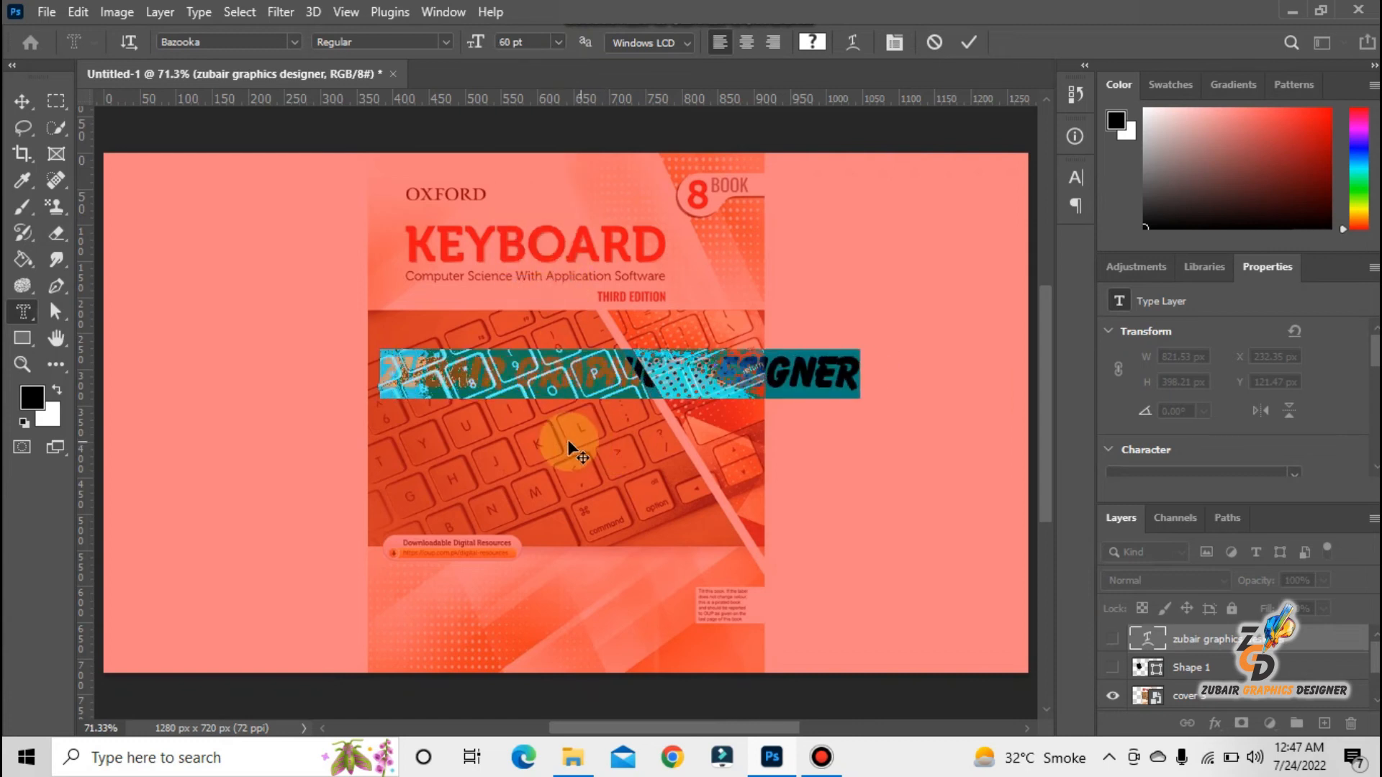
Step: Reduce the mask text to 55 pt and further to 52 pt, repositioning it over the keyboard photo
{"action": "left_click_drag", "start_coordinate": [531, 450], "coordinate": [508, 449]}
{"action": "left_click", "coordinate": [529, 45]}
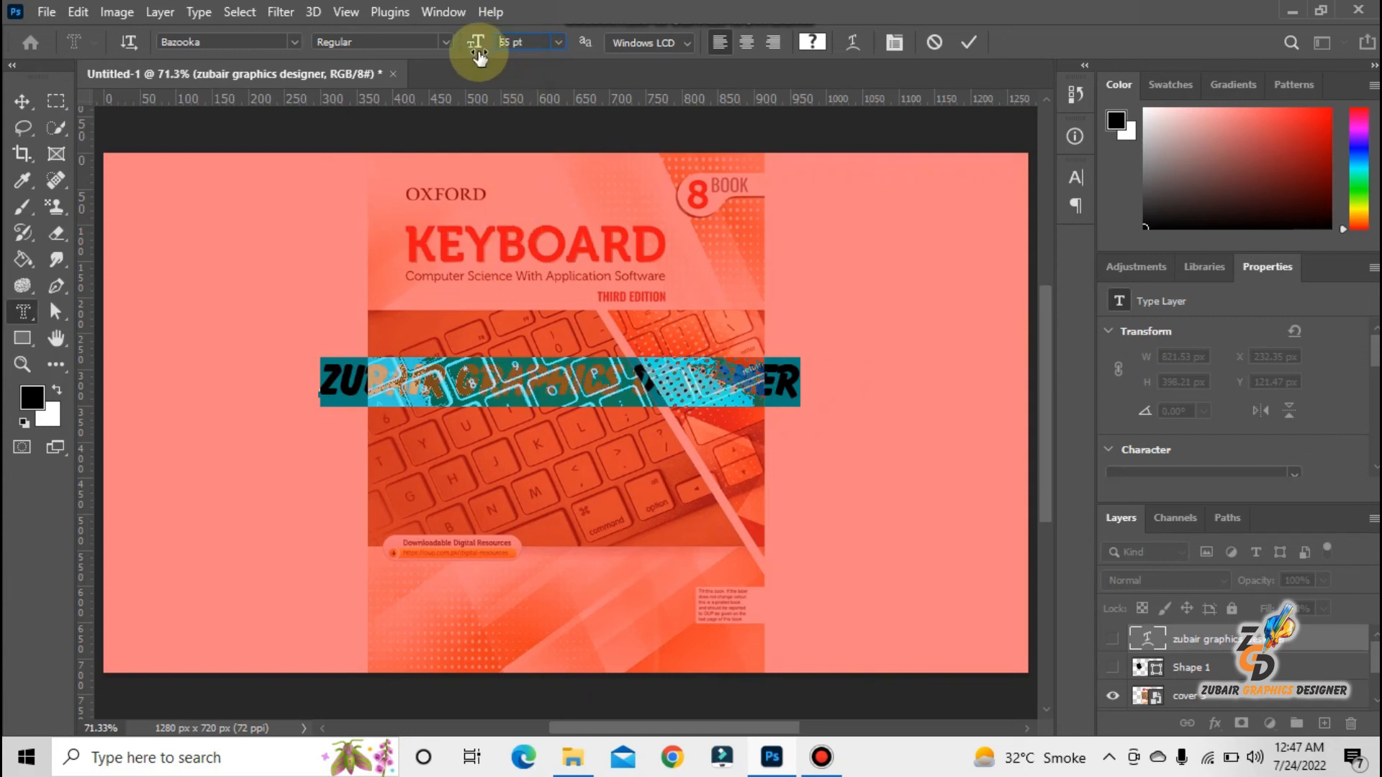
{"action": "left_click", "coordinate": [542, 41]}
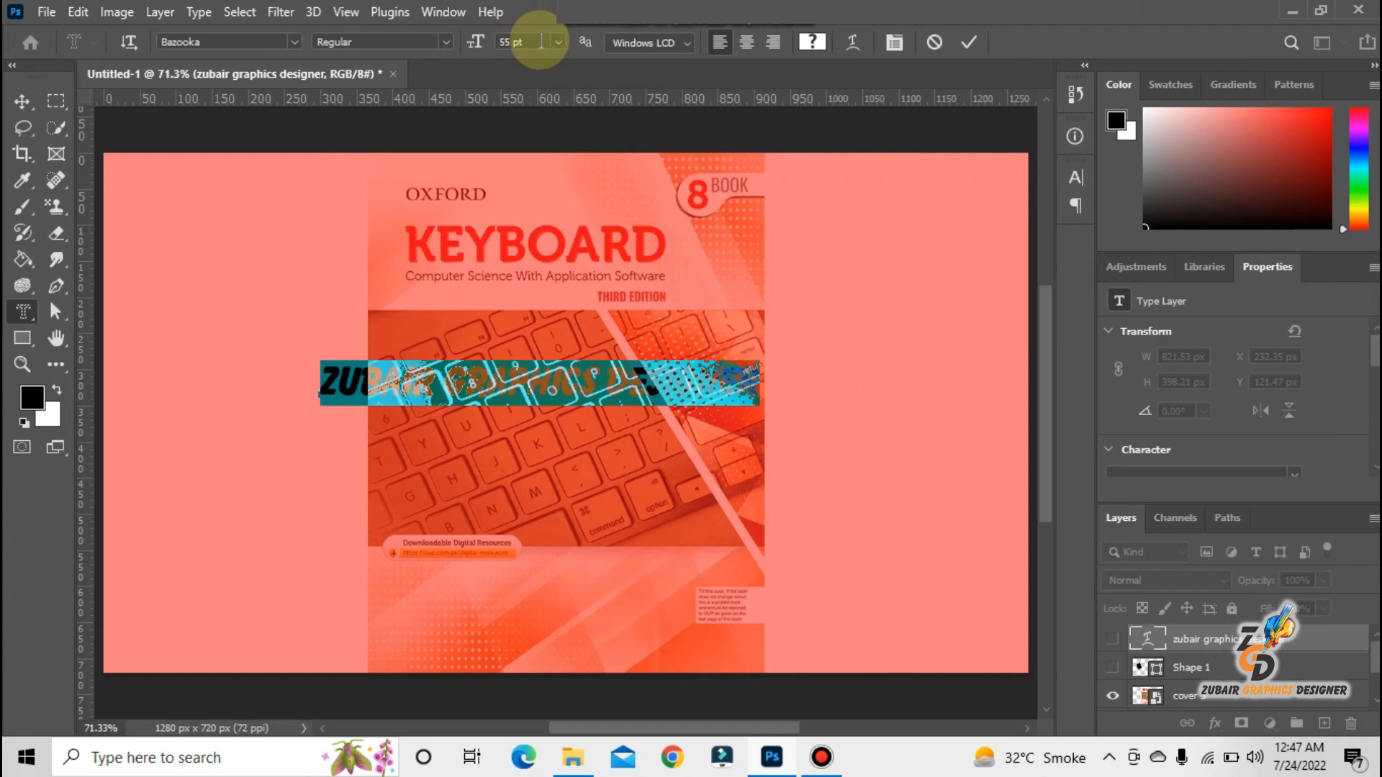
{"action": "left_click", "coordinate": [542, 41]}
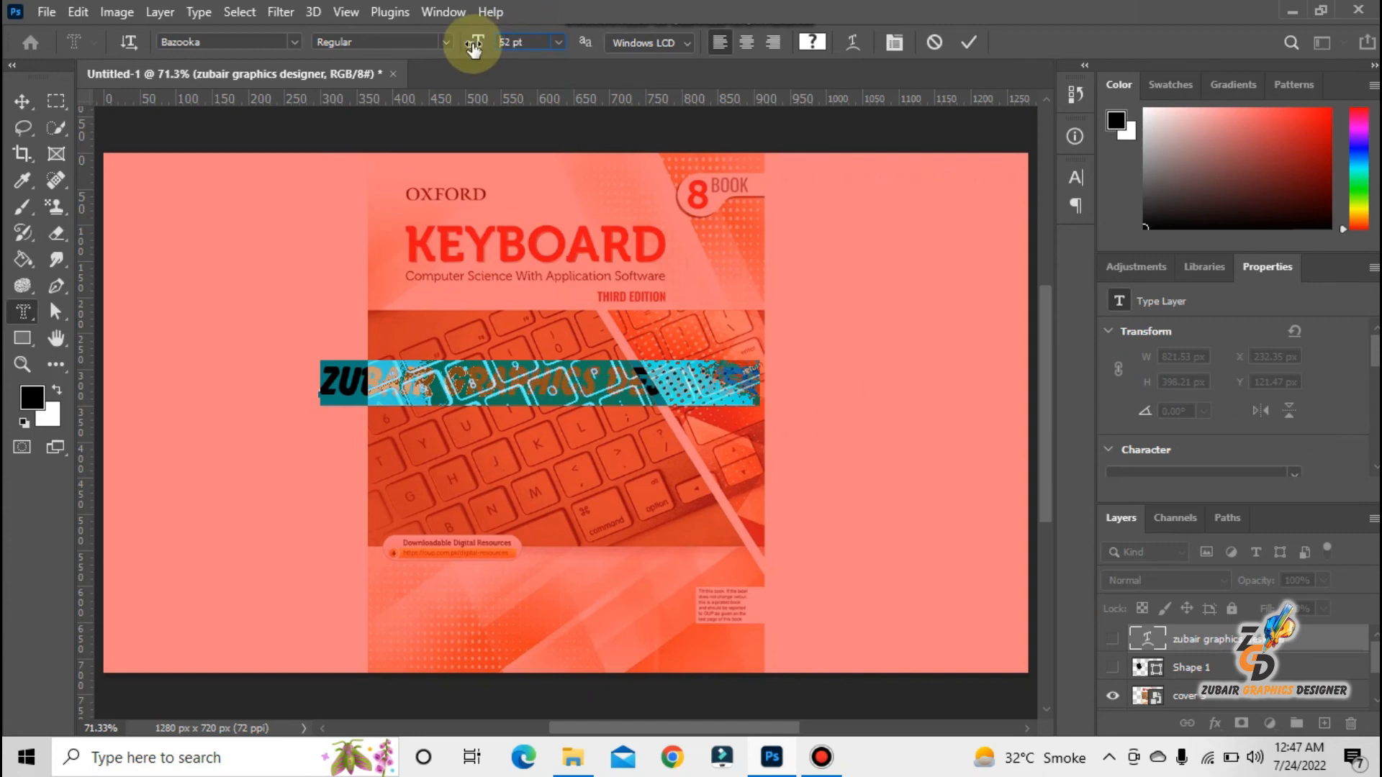
{"action": "left_click_drag", "start_coordinate": [721, 435], "coordinate": [748, 417]}
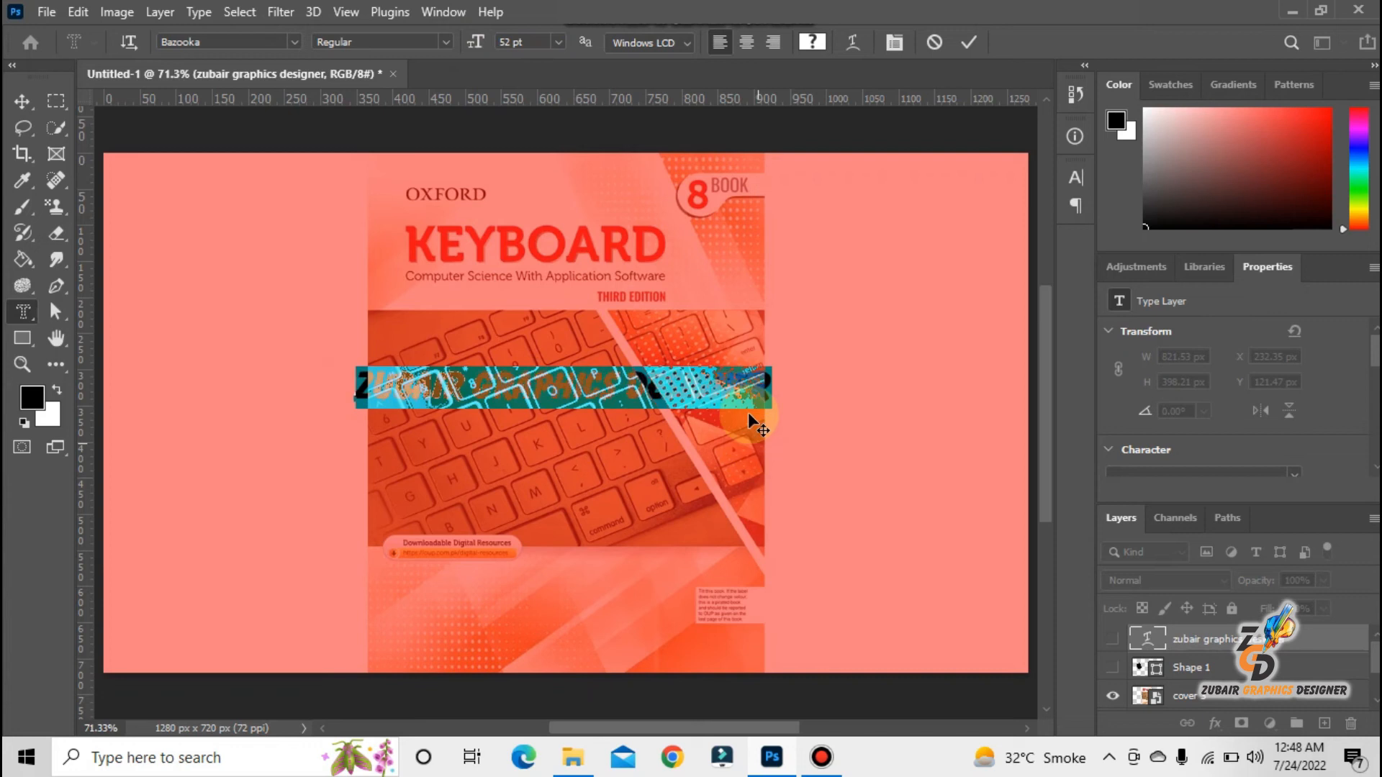
Step: Set the mask text to 50 pt, align it across the cover's full width, and commit it as a selection
{"action": "left_click", "coordinate": [532, 42]}
{"action": "type", "text": "6"}
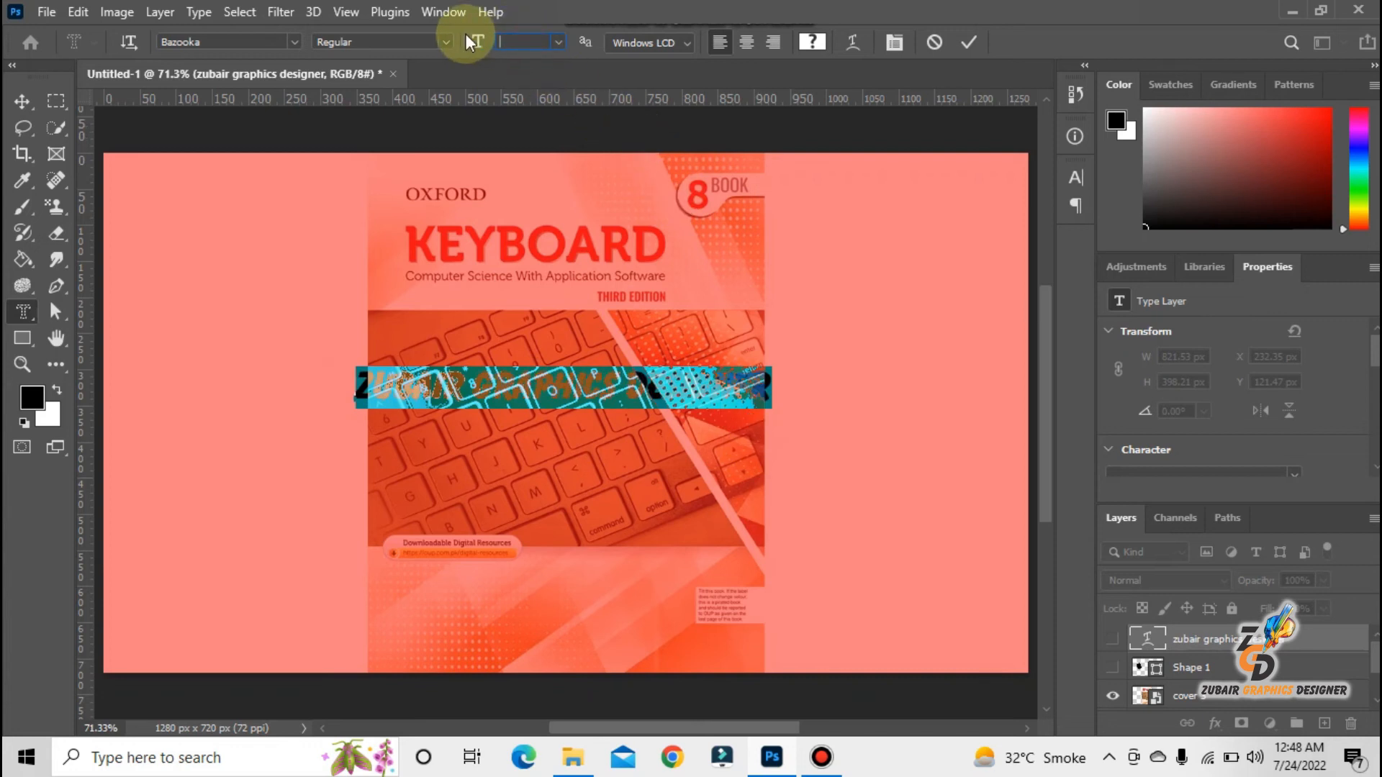
{"action": "type", "text": "0"}
{"action": "key", "text": "Return"}
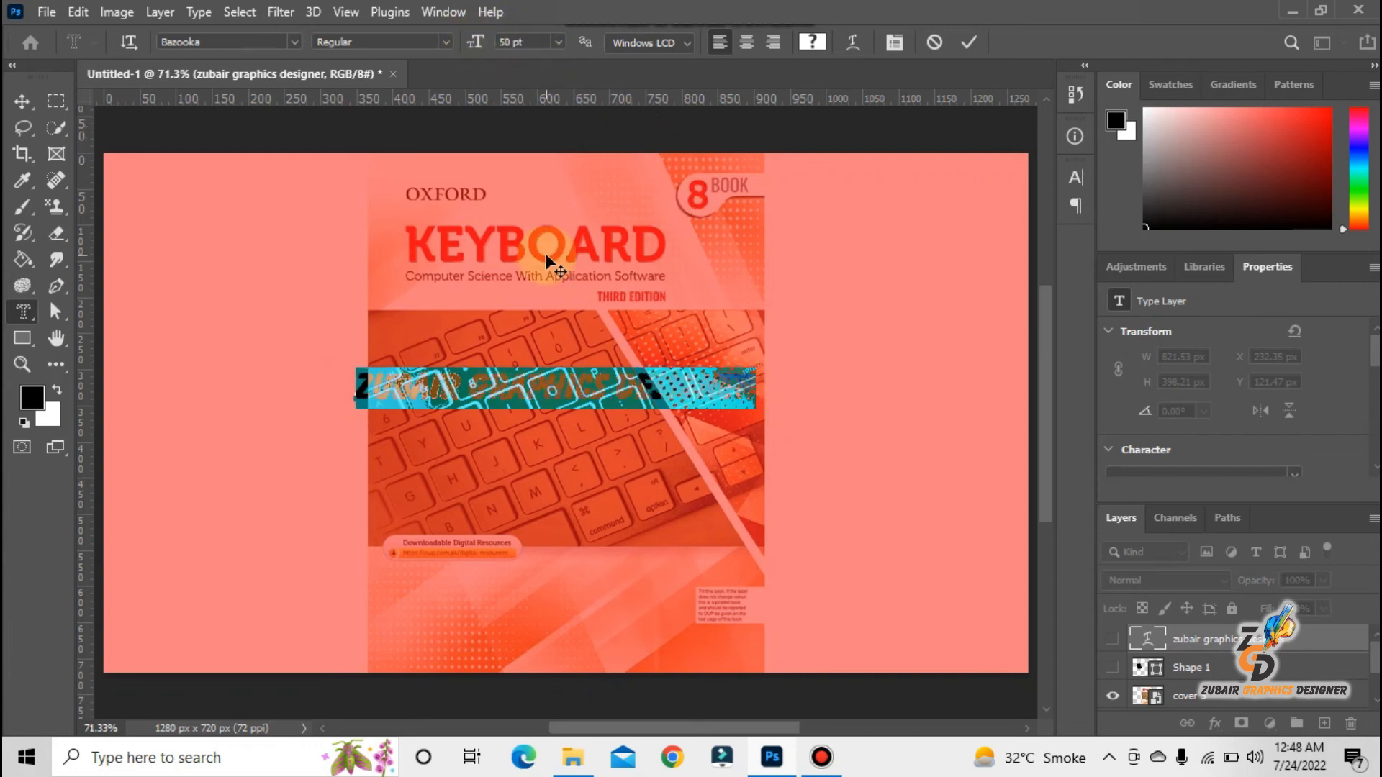
{"action": "left_click_drag", "start_coordinate": [615, 435], "coordinate": [625, 437]}
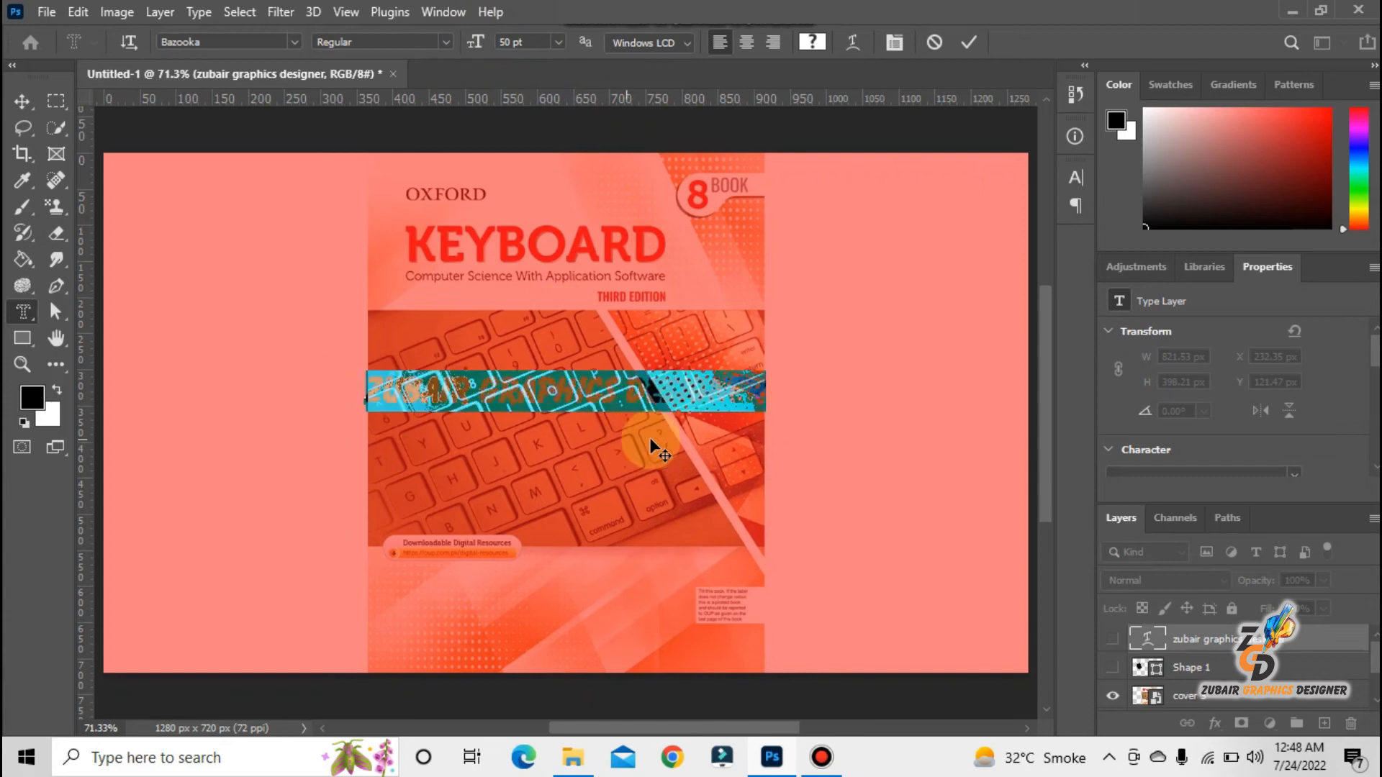
{"action": "left_click", "coordinate": [983, 583]}
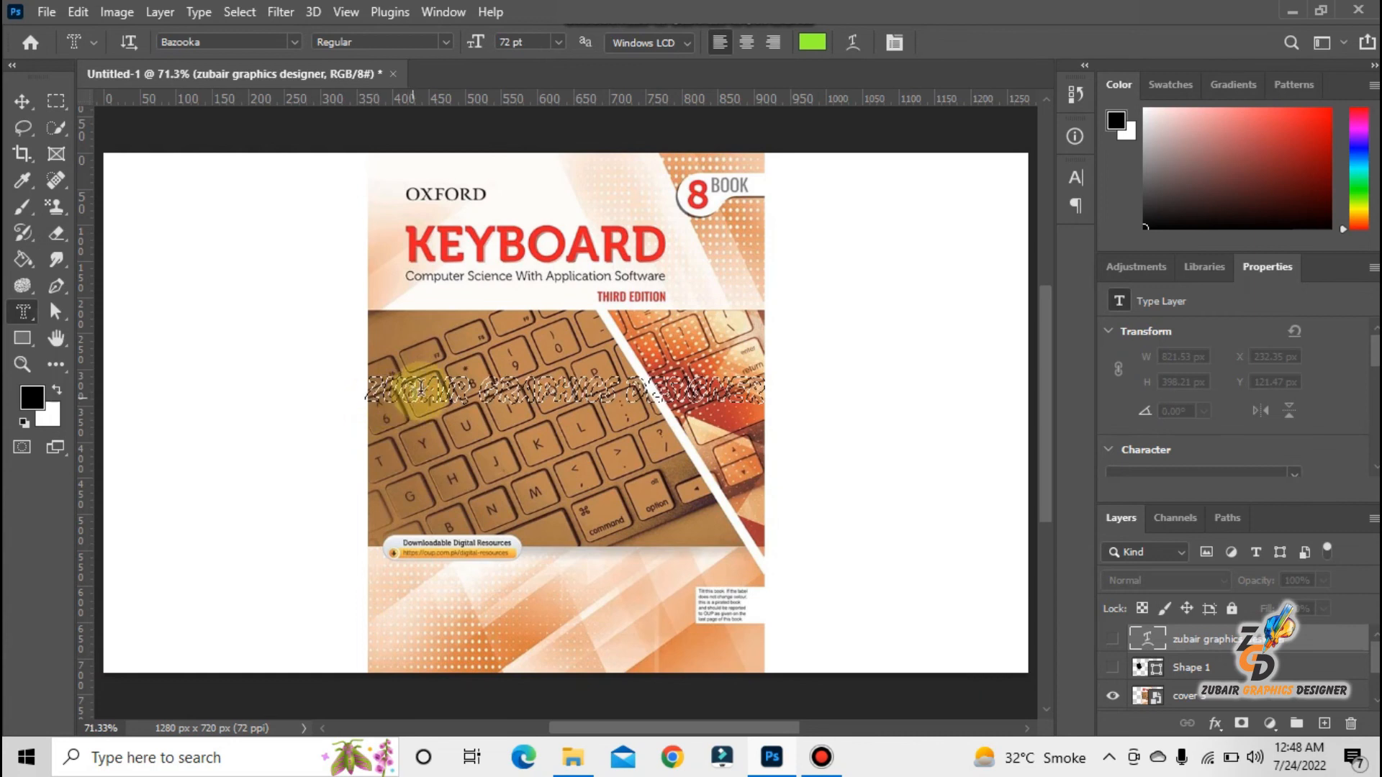
Step: Use the Move tool to cut the text-shaped selection out of the cover and place it at about X 24 px, Y 225 px
{"action": "left_click", "coordinate": [22, 103]}
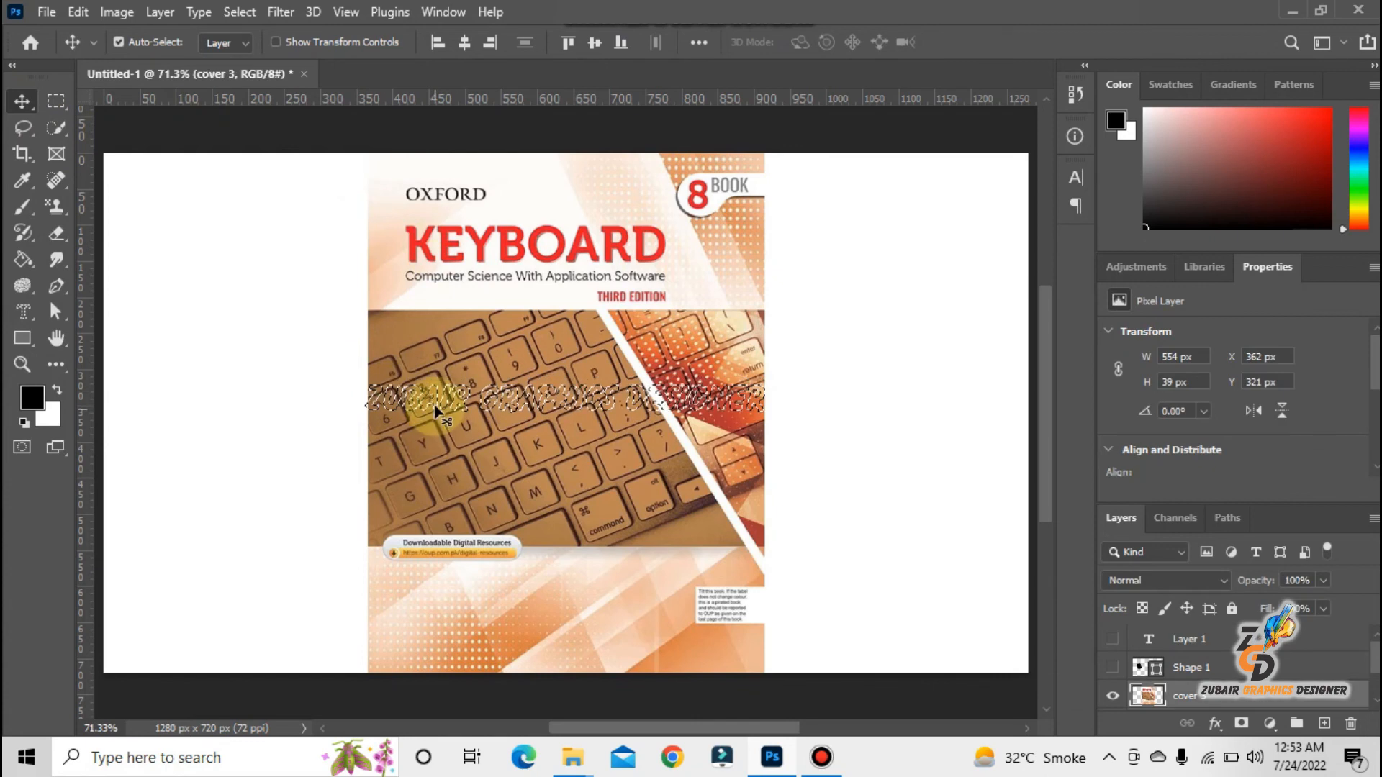
{"action": "left_click_drag", "start_coordinate": [435, 404], "coordinate": [435, 400]}
{"action": "key", "text": "ctrl+z"}
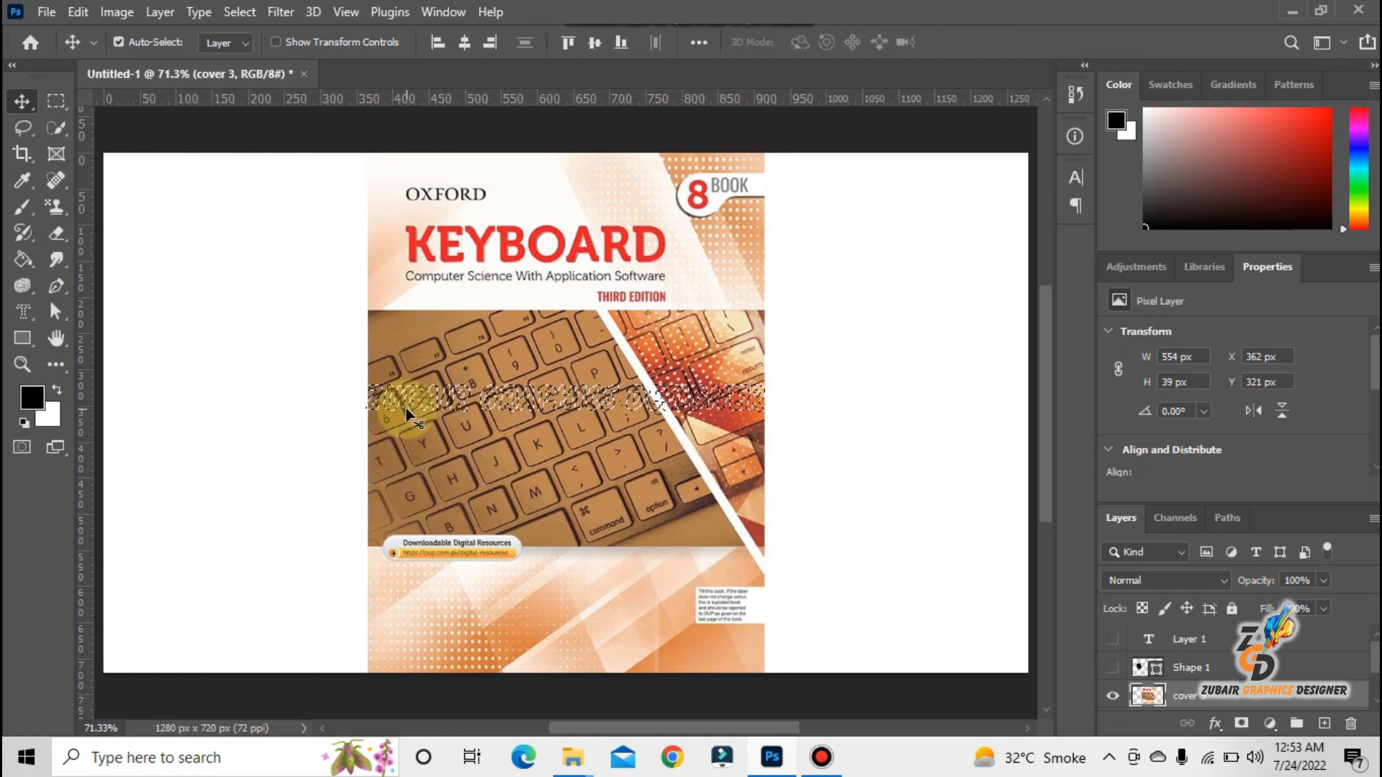
{"action": "left_click_drag", "start_coordinate": [408, 409], "coordinate": [298, 447]}
{"action": "left_click_drag", "start_coordinate": [201, 414], "coordinate": [160, 343]}
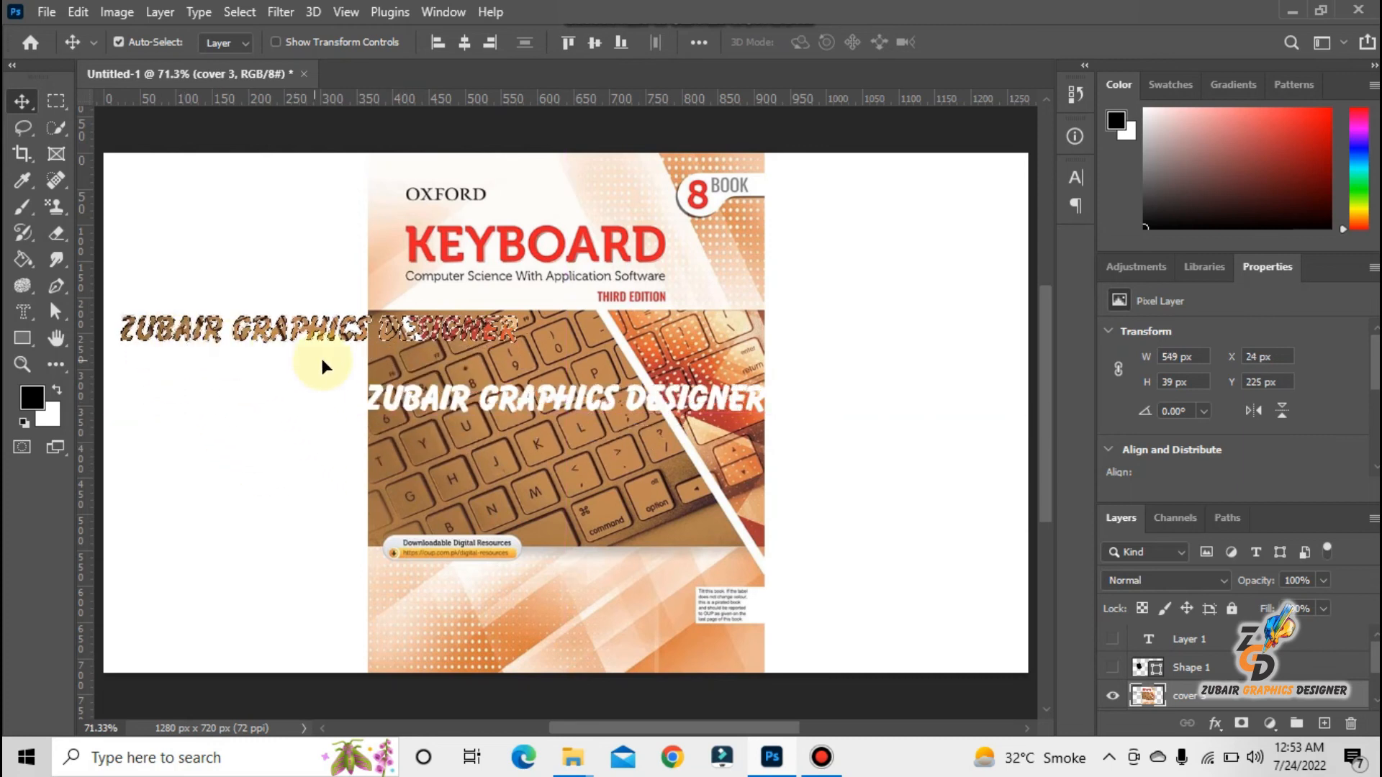
Step: Toggle the cover layer off and on, and move the cut-out lettering up to about X 54 px, Y 67 px
{"action": "left_click", "coordinate": [1177, 709]}
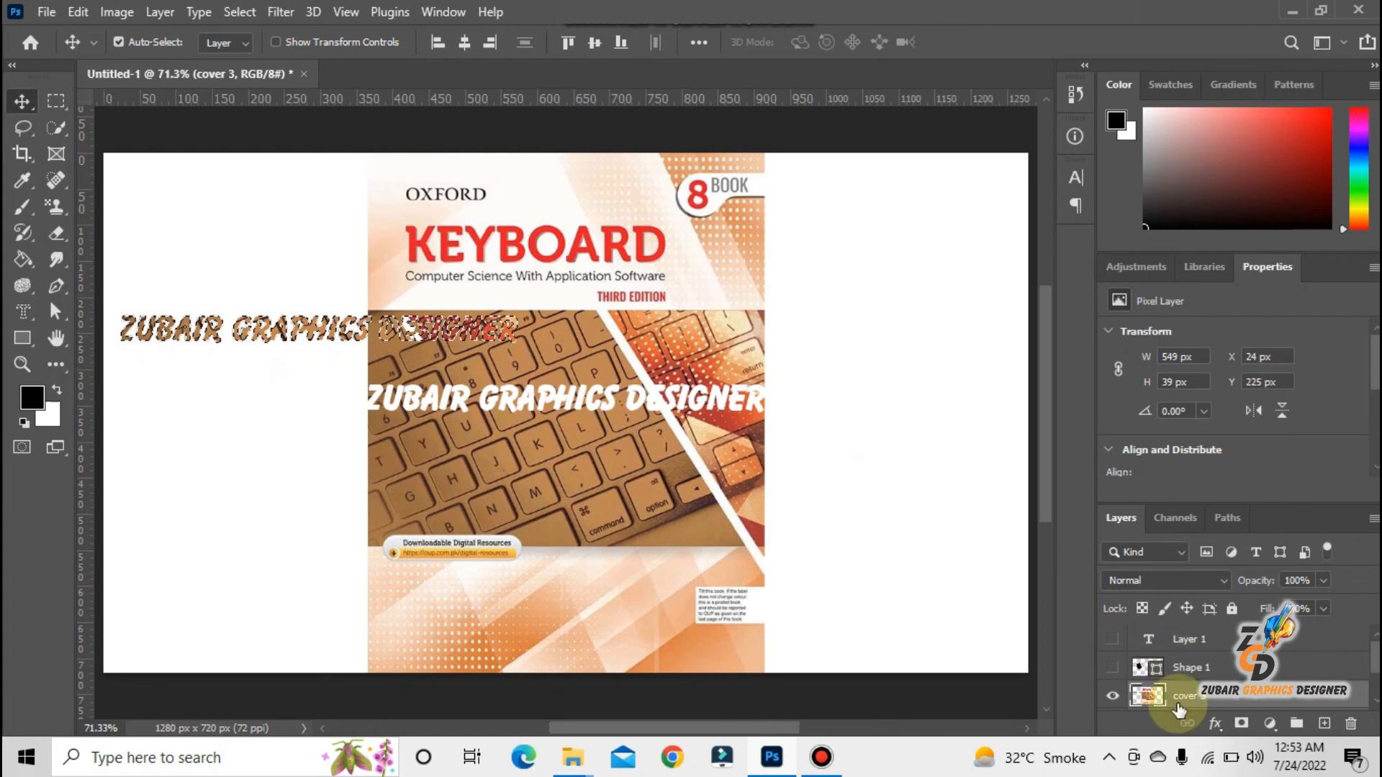
{"action": "left_click", "coordinate": [1115, 698]}
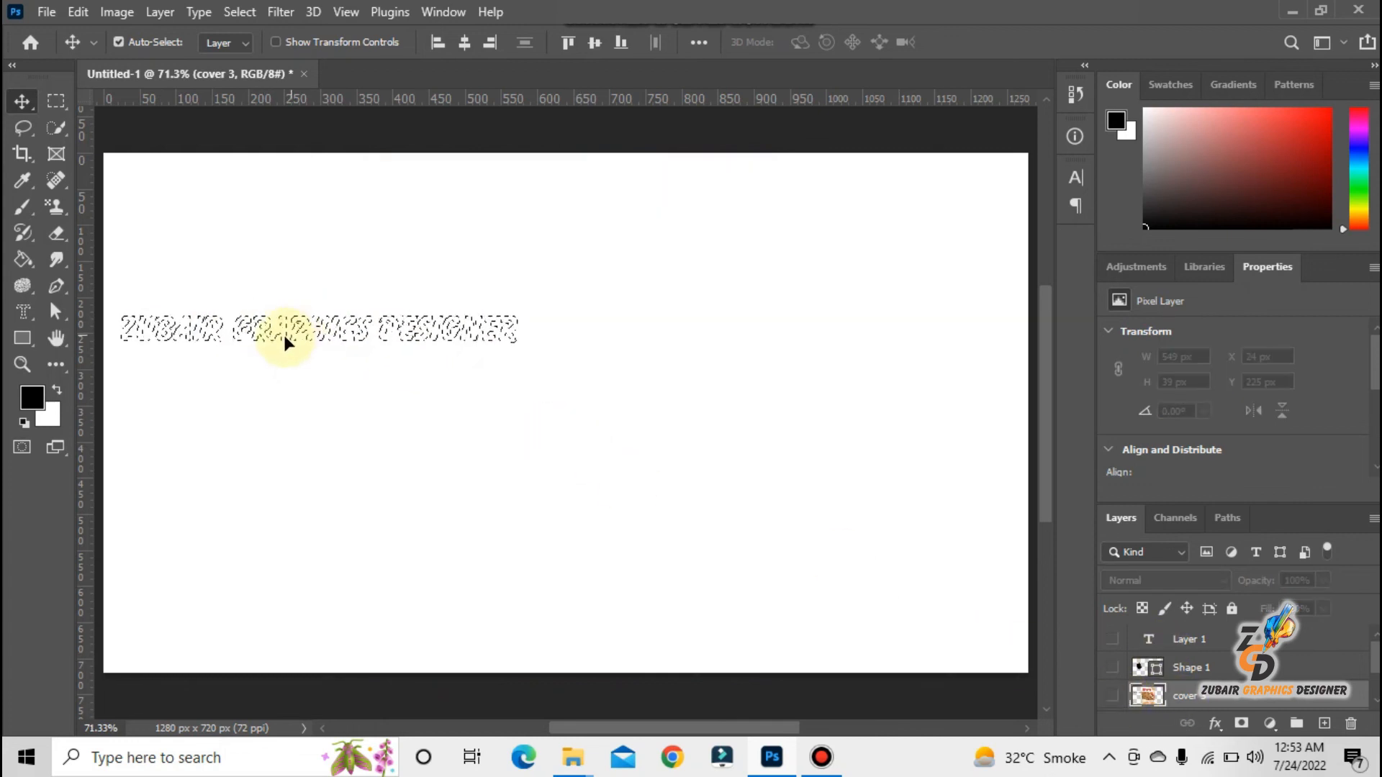
{"action": "left_click", "coordinate": [1114, 697]}
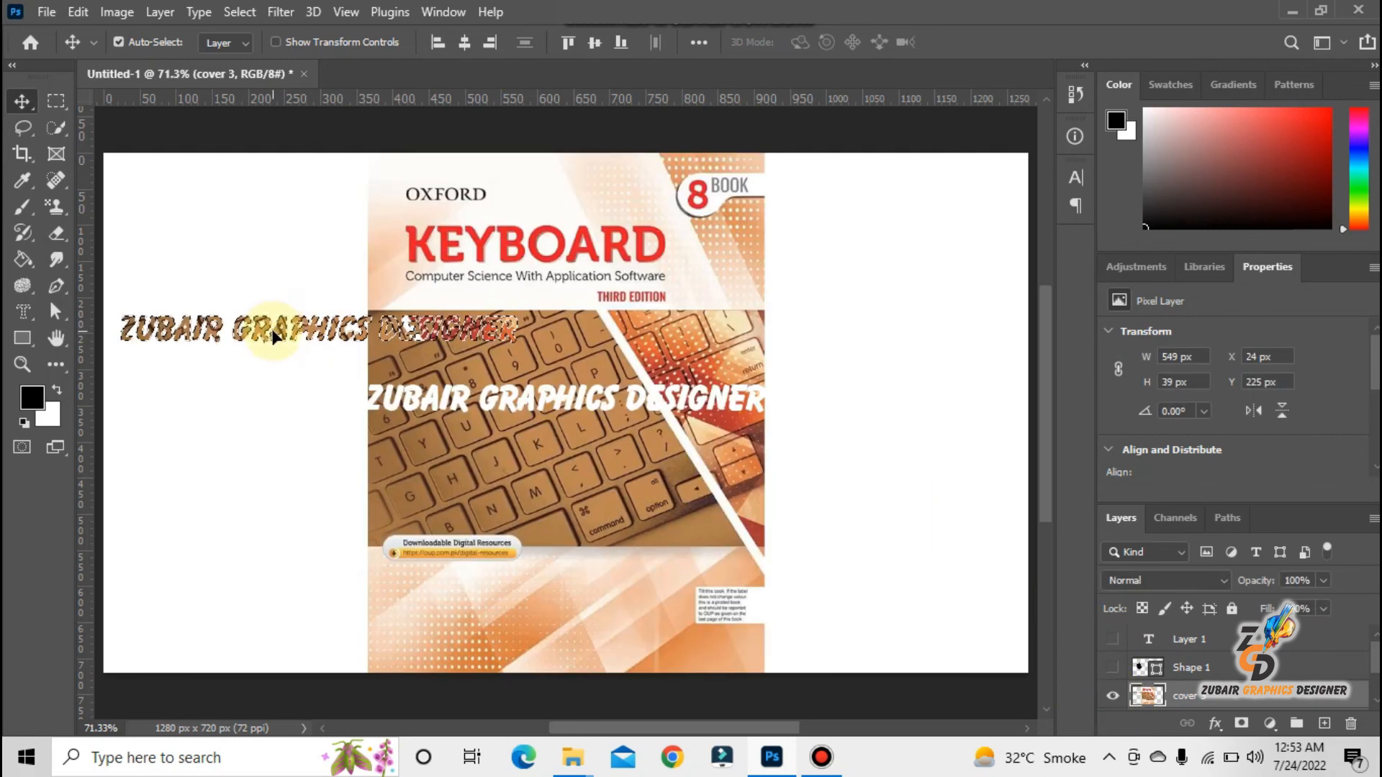
{"action": "left_click_drag", "start_coordinate": [273, 328], "coordinate": [298, 223]}
Step: Create a new 1280 x 720 px document at 72 ppi and move the cut-out lettering into it at about X 284 px, Y 160 px
{"action": "key", "text": "ctrl+n"}
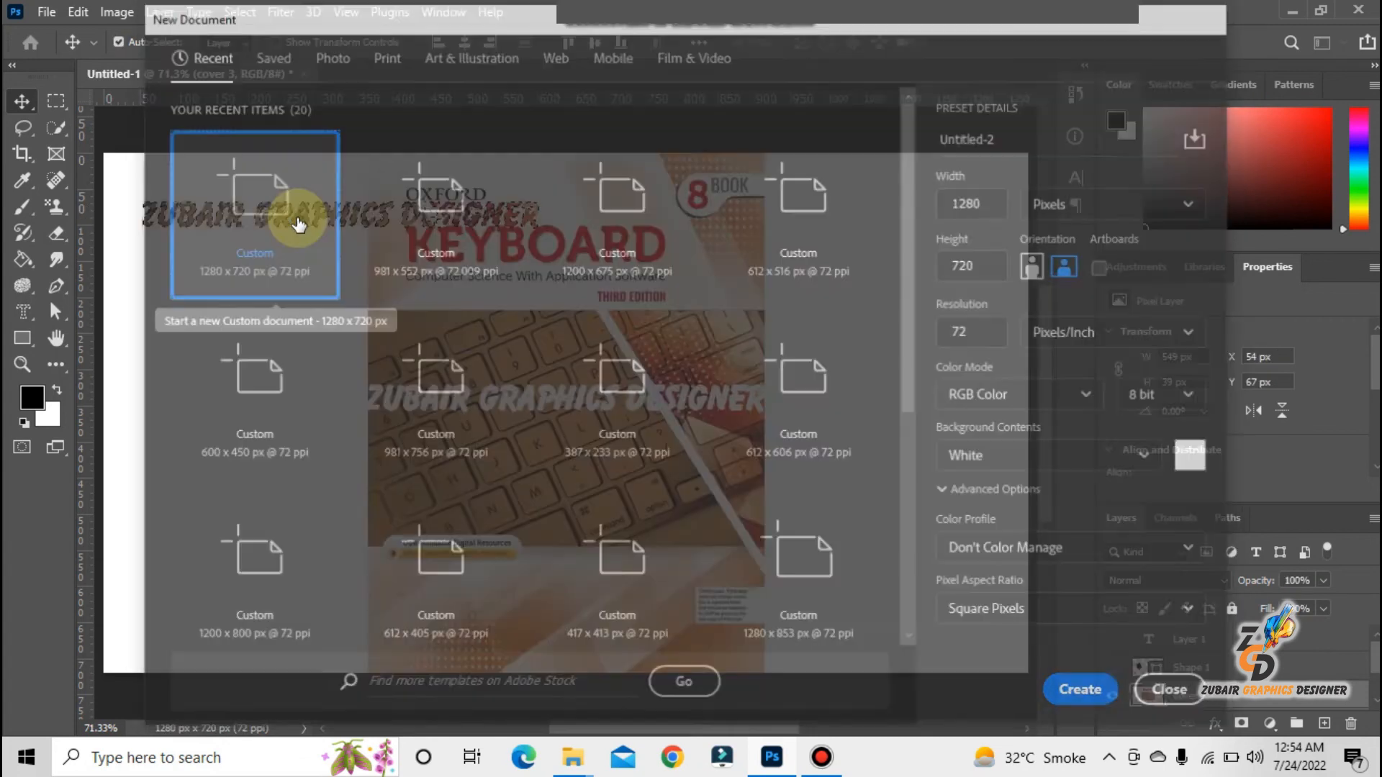
{"action": "double_click", "coordinate": [298, 225]}
{"action": "left_click", "coordinate": [204, 89]}
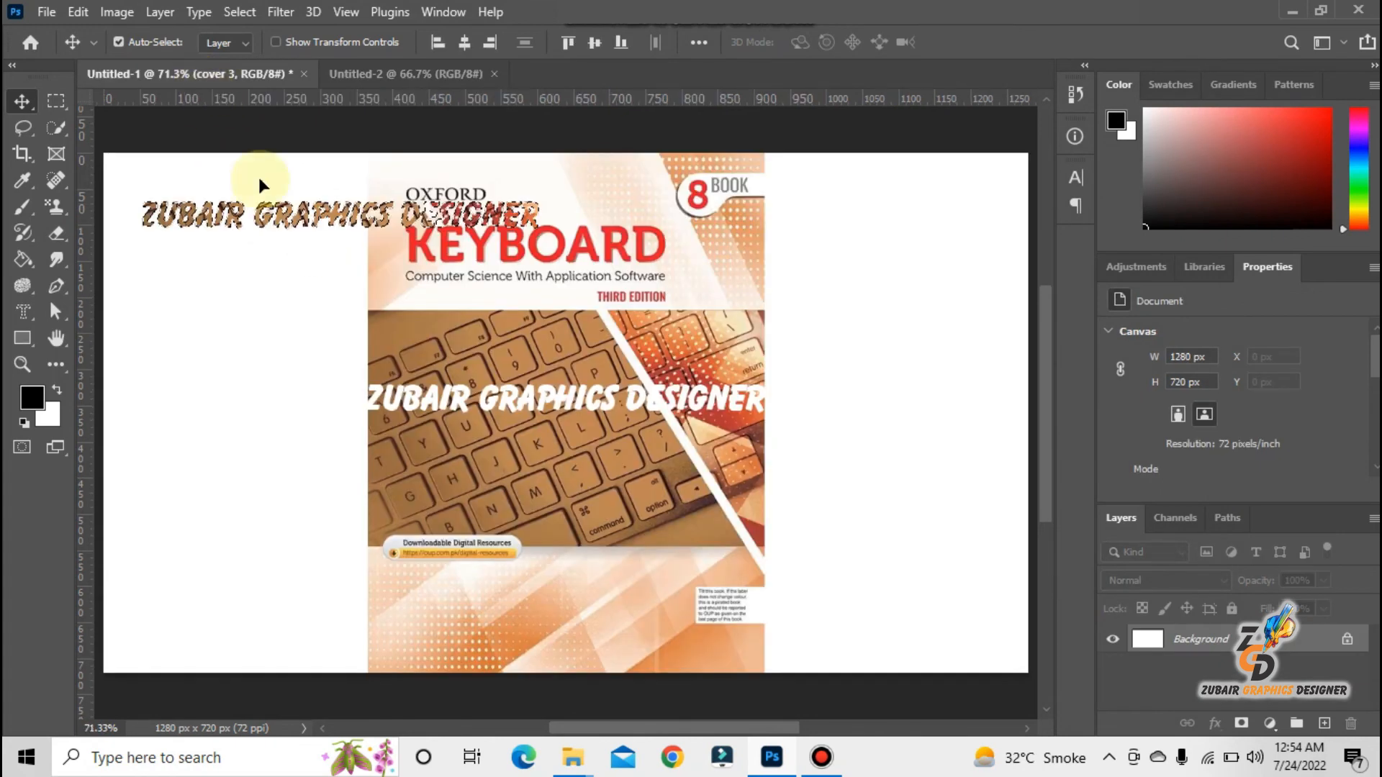
{"action": "left_click_drag", "start_coordinate": [263, 209], "coordinate": [444, 297]}
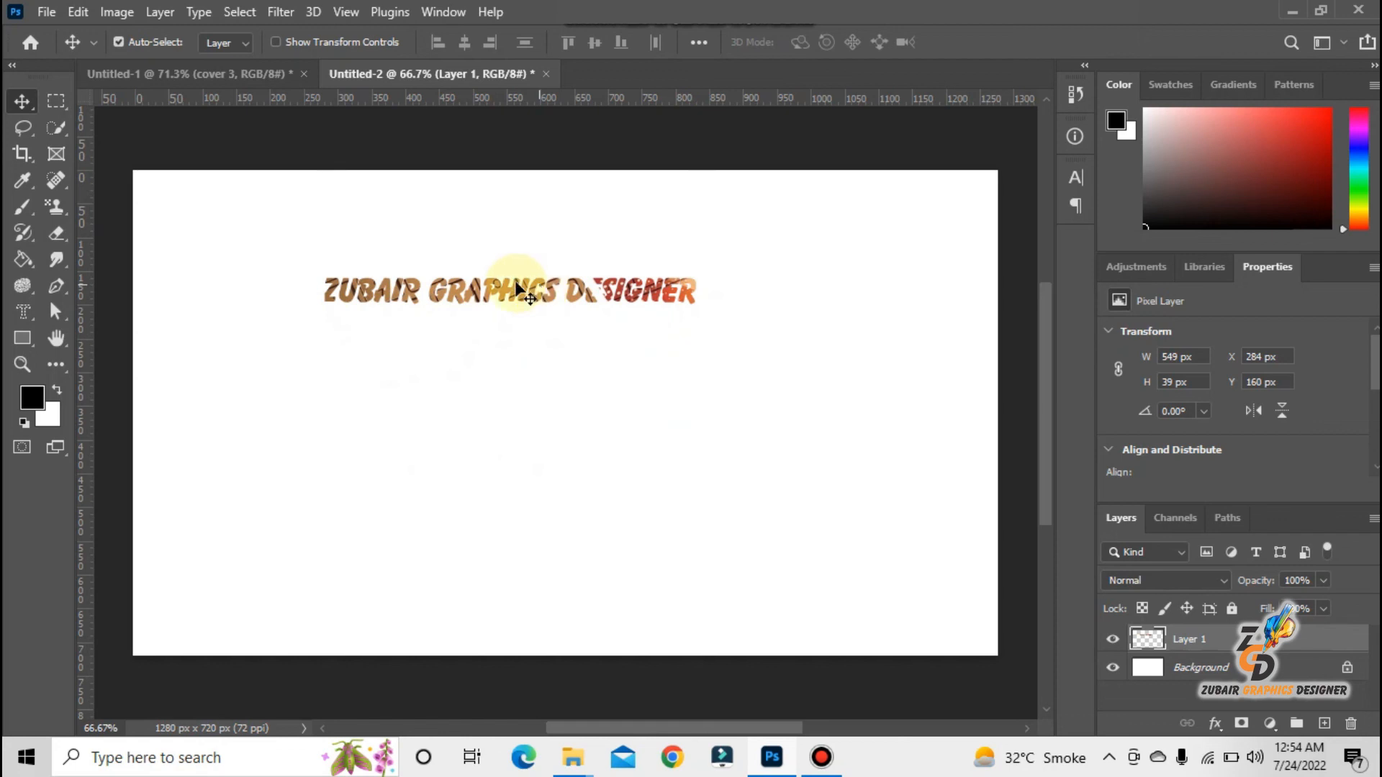
Step: Add Lorem Ipsum placeholder text with the Horizontal Type tool, move it below the lettering to about X 421 px, Y 269 px, and hide its layer
{"action": "left_click_drag", "start_coordinate": [34, 320], "coordinate": [87, 317]}
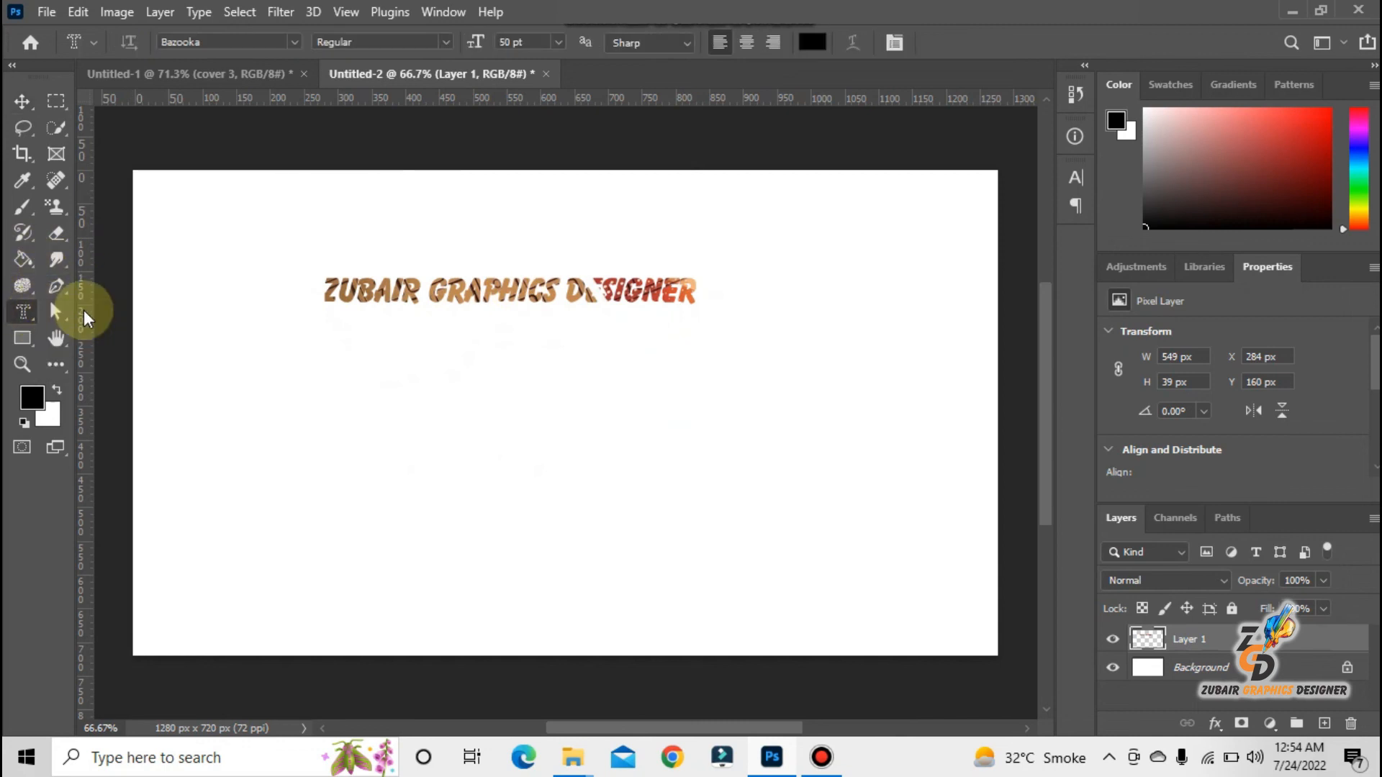
{"action": "left_click", "coordinate": [413, 293]}
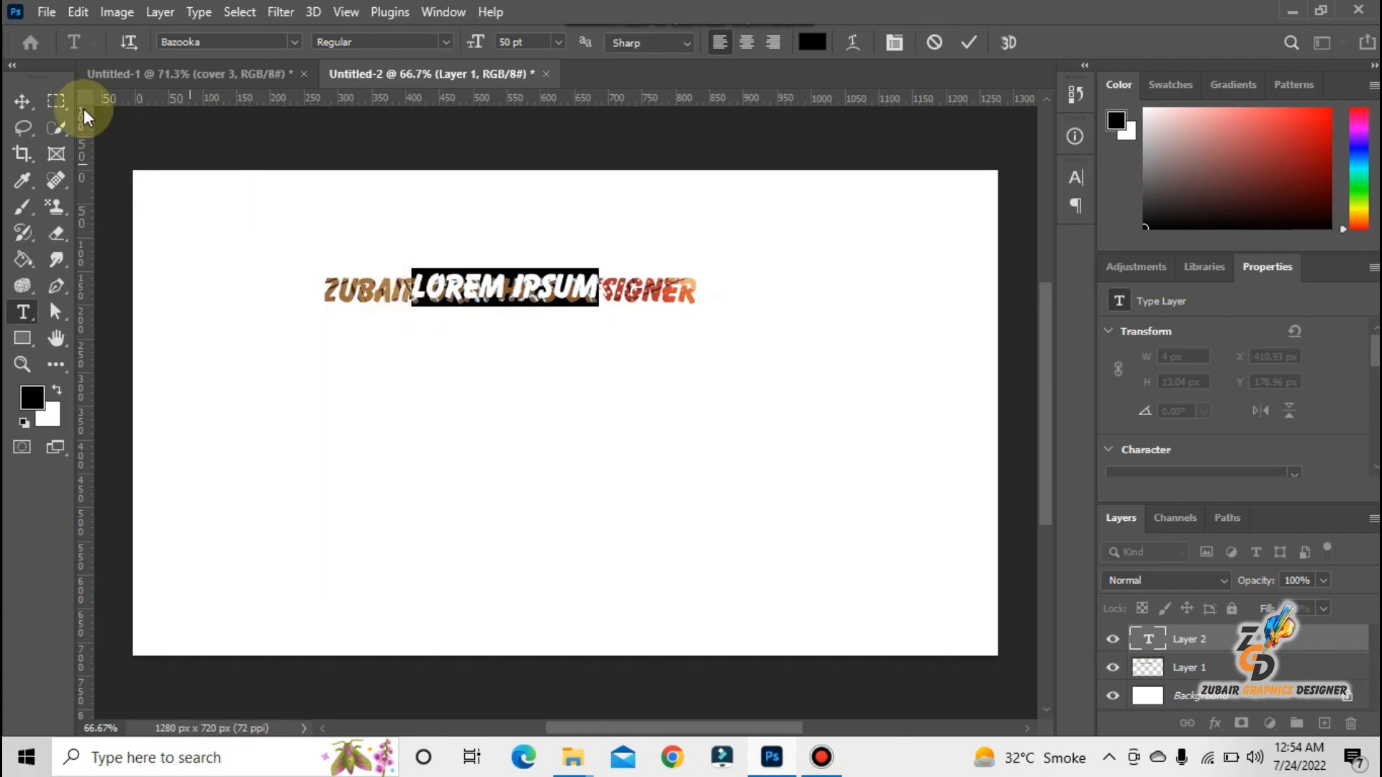
{"action": "left_click", "coordinate": [19, 103]}
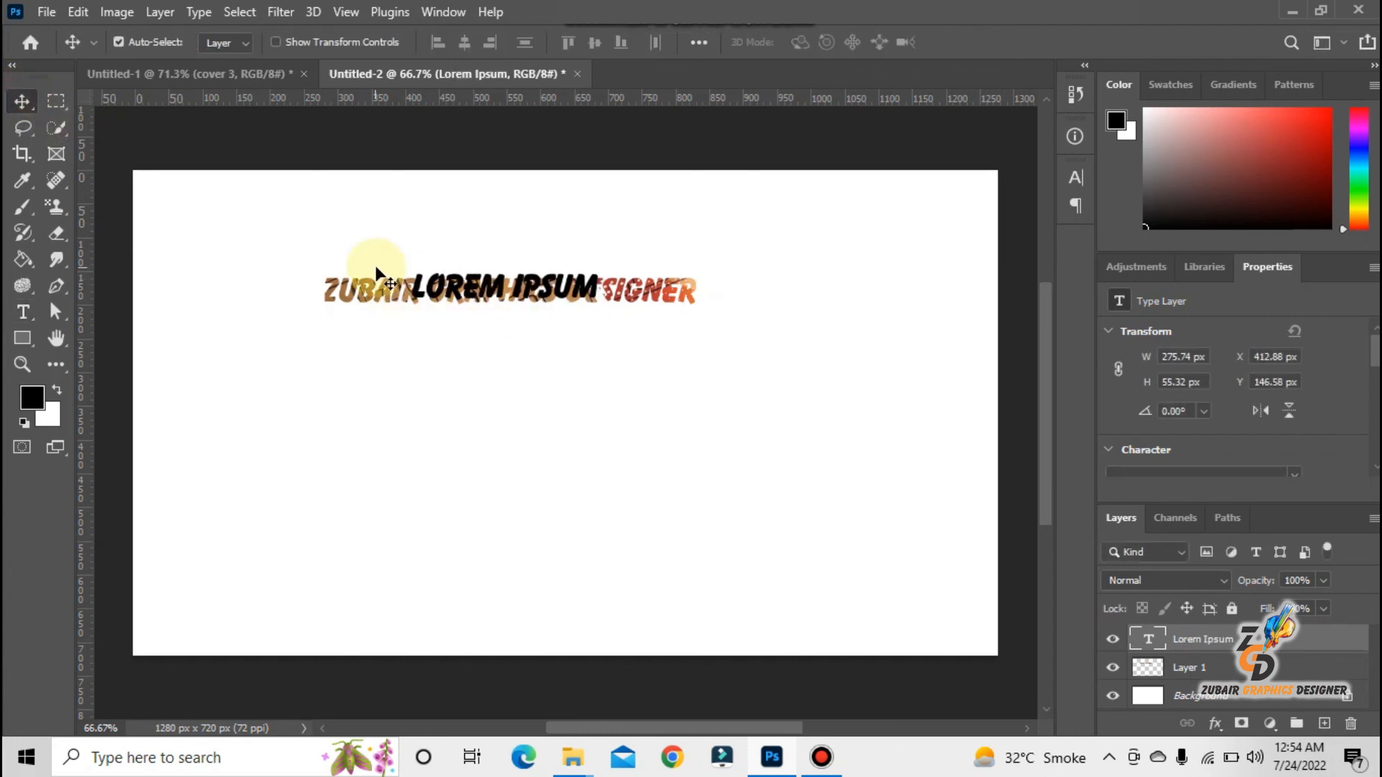
{"action": "left_click_drag", "start_coordinate": [434, 299], "coordinate": [441, 379]}
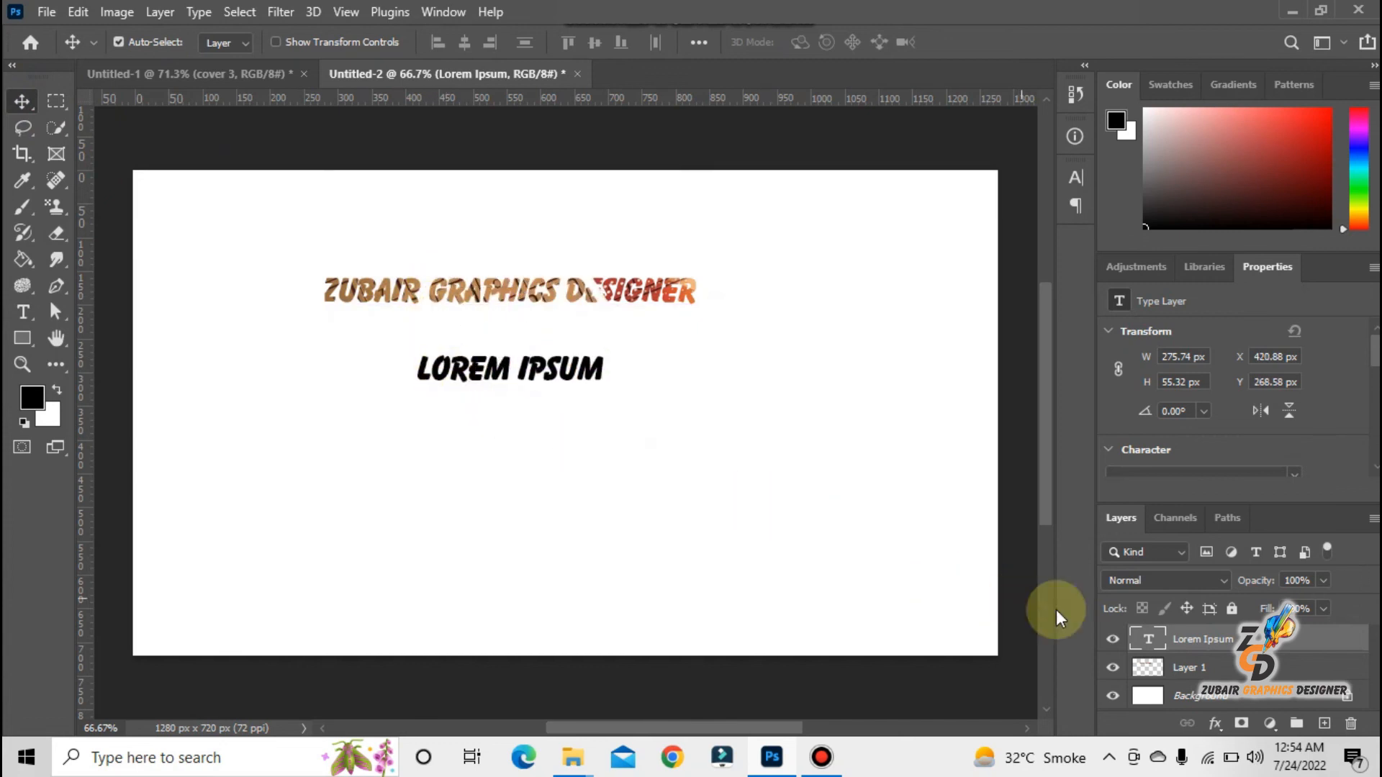
{"action": "left_click", "coordinate": [1113, 639]}
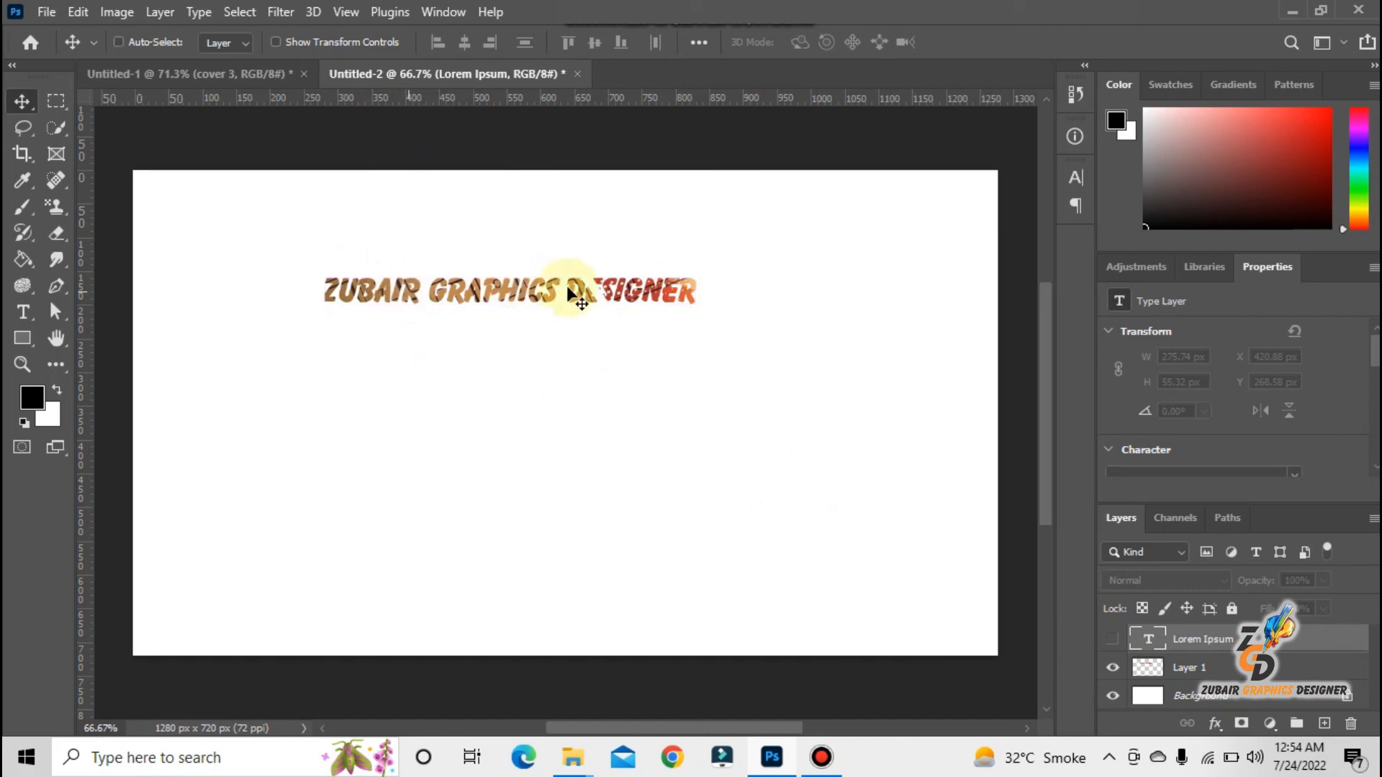
Step: Select the cut-out lettering layer and scale it with Free Transform to about 150% width and 200% height
{"action": "key", "text": "ctrl"}
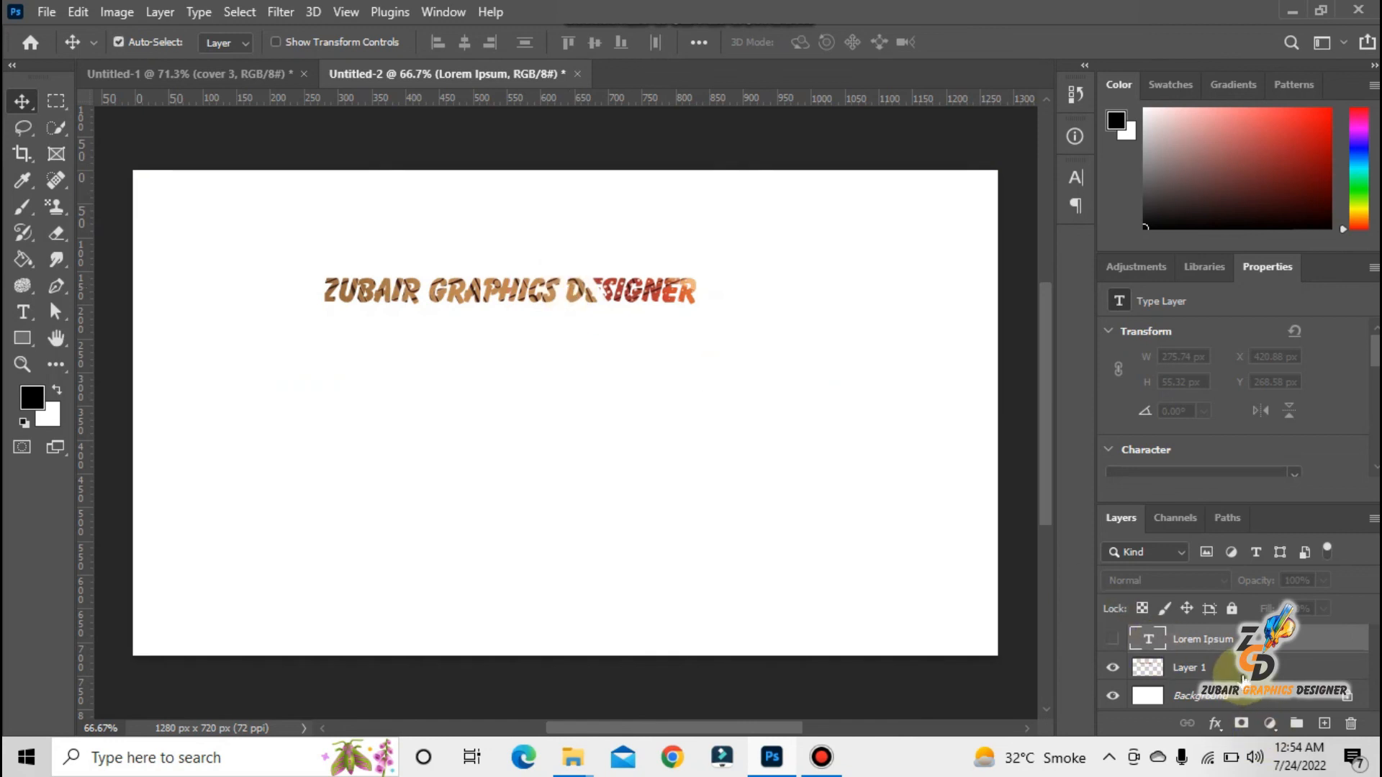
{"action": "left_click", "coordinate": [1240, 674]}
{"action": "left_click", "coordinate": [592, 301]}
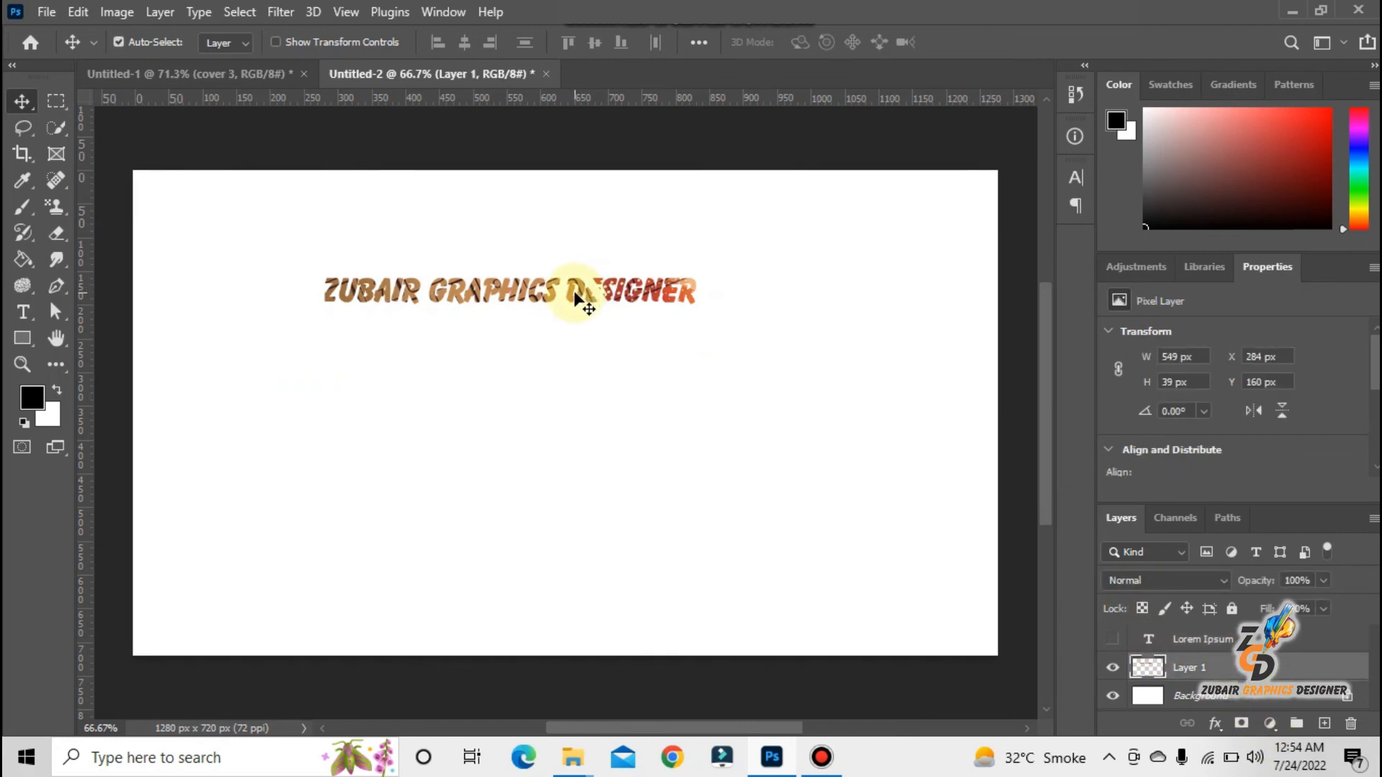
{"action": "left_click", "coordinate": [575, 292]}
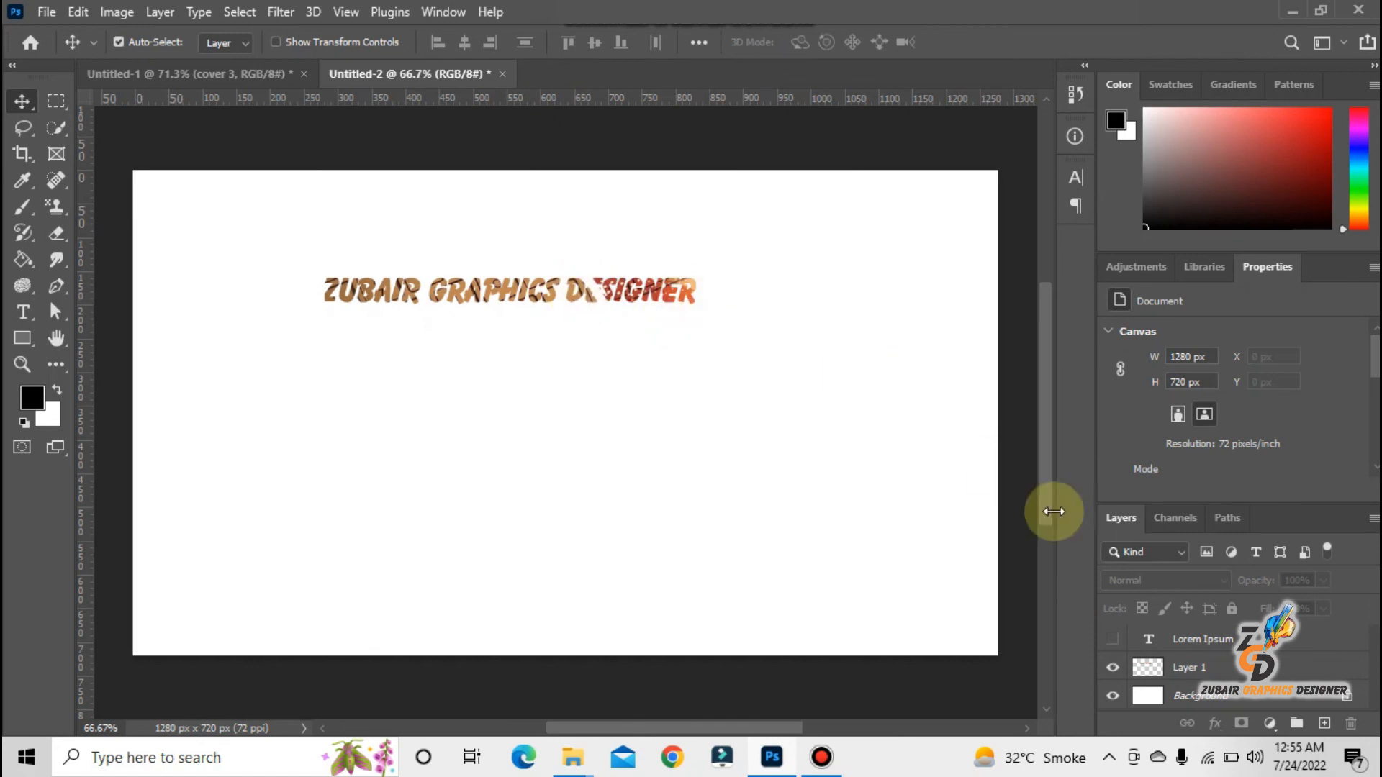
{"action": "left_click", "coordinate": [1279, 677]}
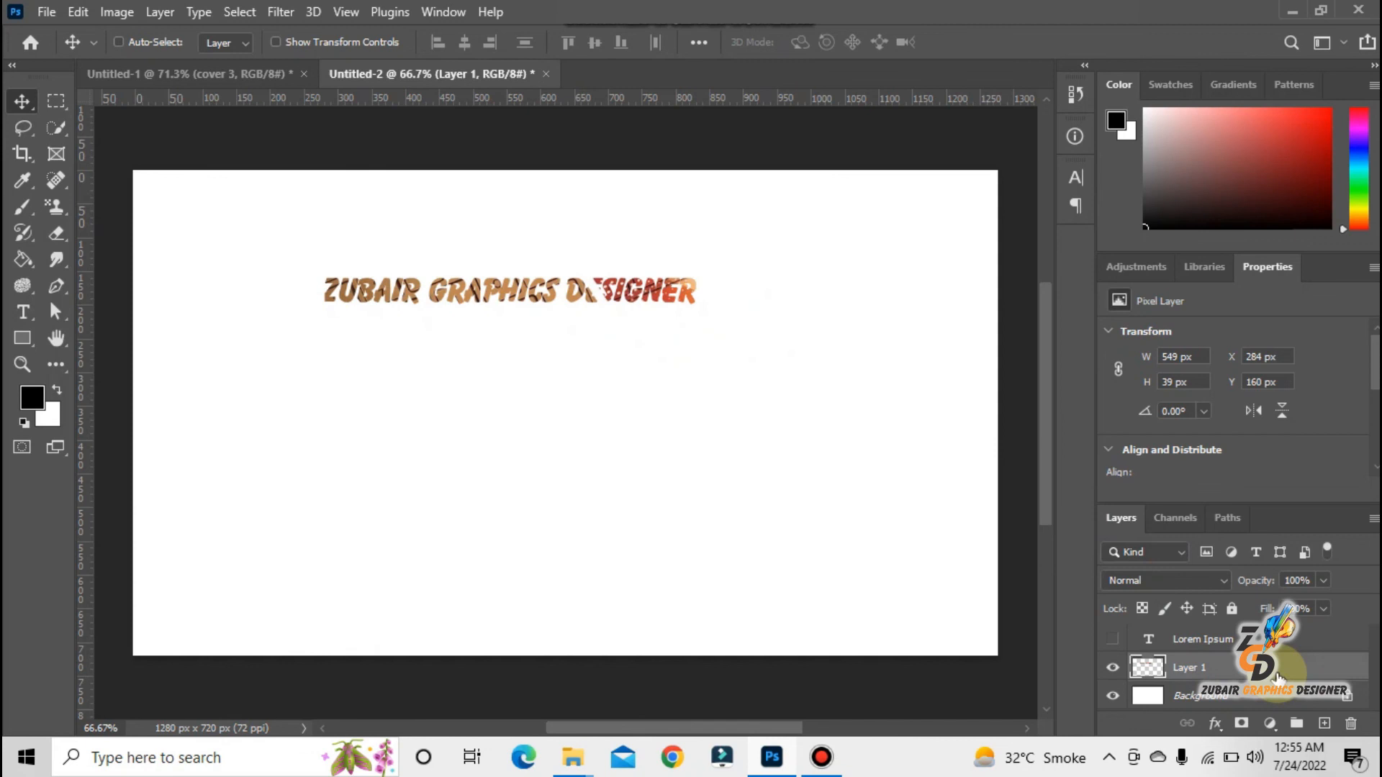
{"action": "key", "text": "ctrl+t"}
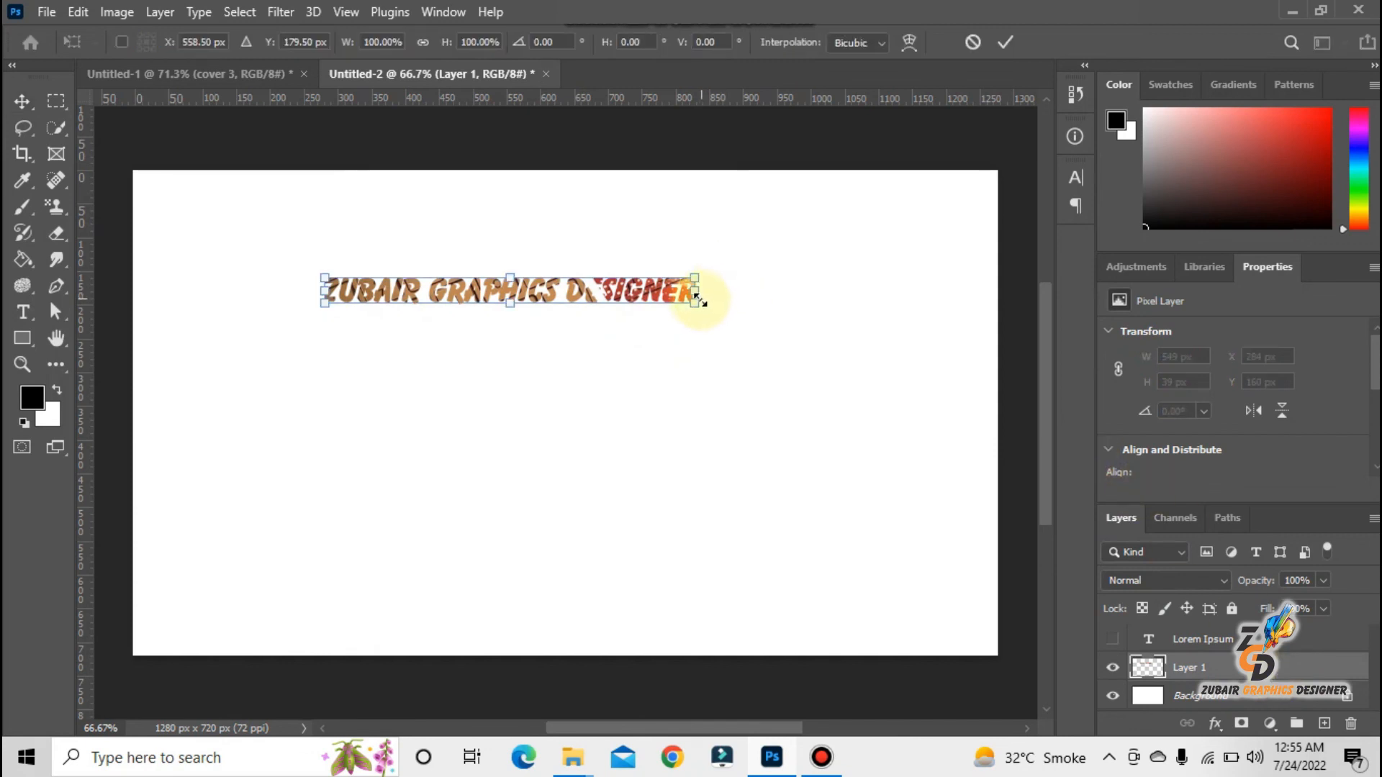
{"action": "left_click_drag", "start_coordinate": [697, 301], "coordinate": [880, 330]}
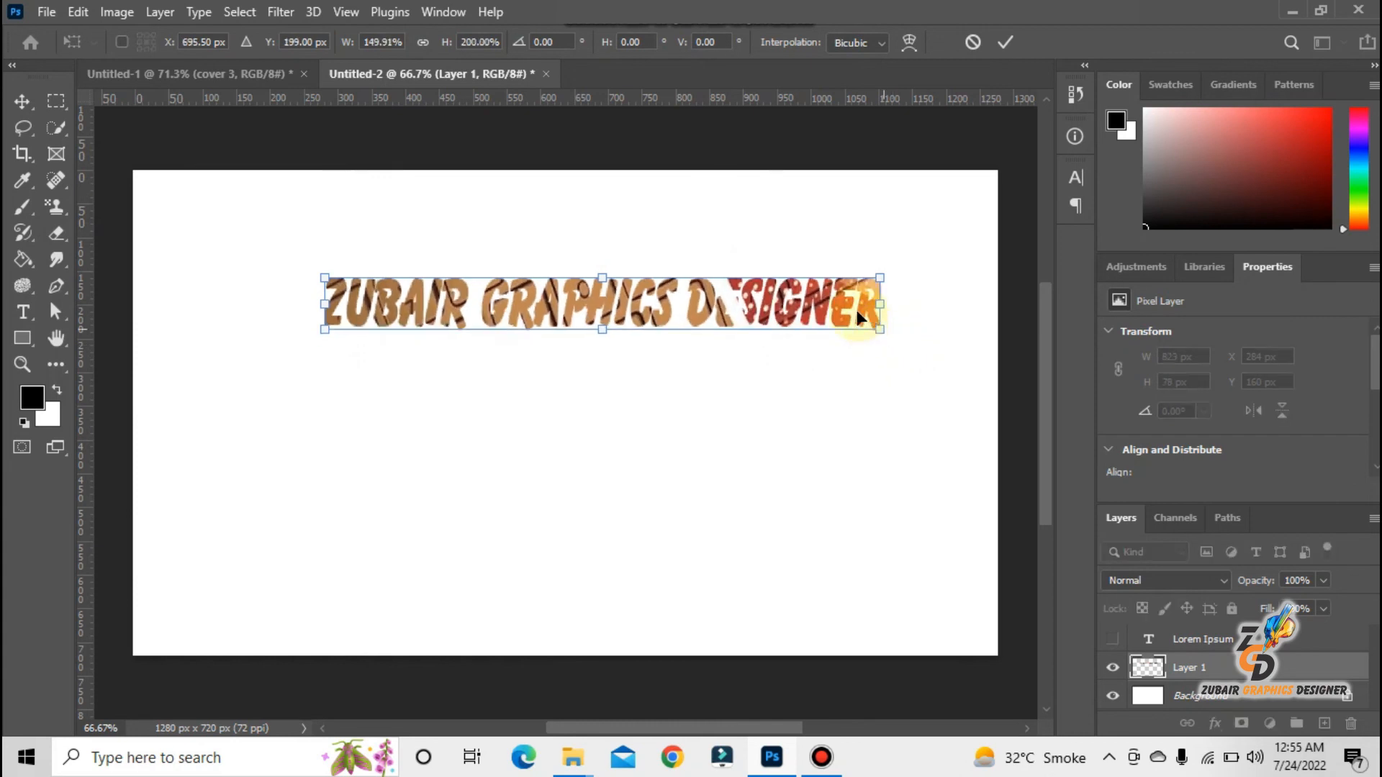
Step: Return to the Untitled-1 cover document, switch to the Move tool, and deselect the text-shaped selection
{"action": "left_click", "coordinate": [222, 69]}
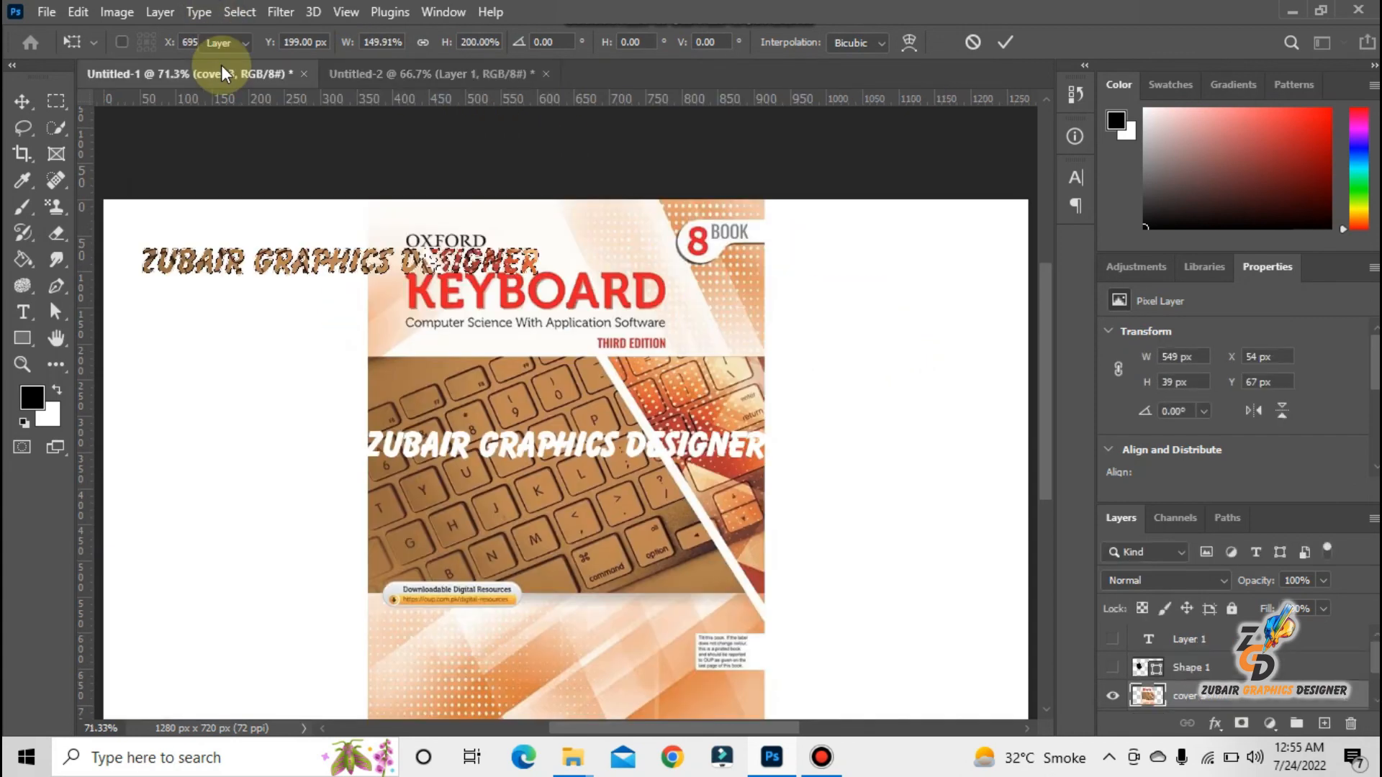
{"action": "right_click", "coordinate": [28, 311]}
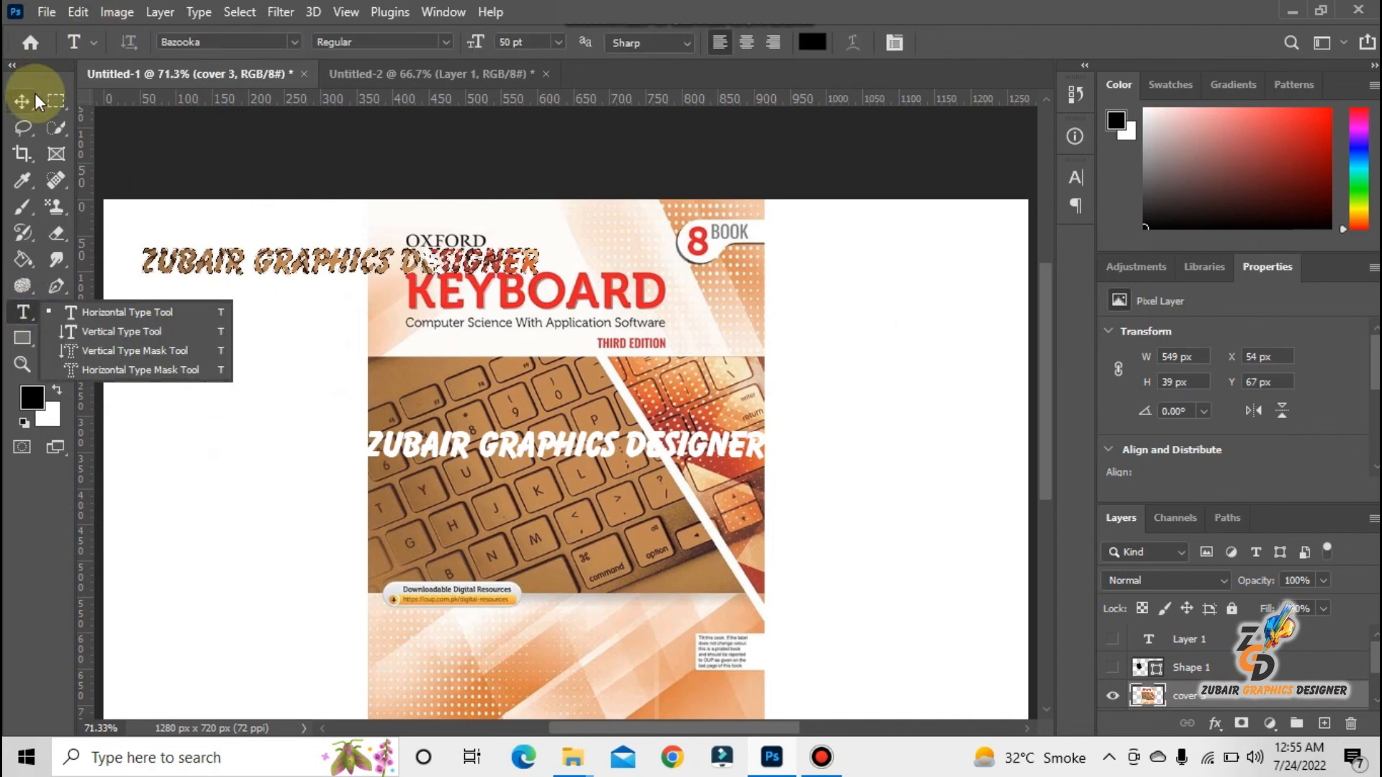
{"action": "left_click", "coordinate": [23, 107]}
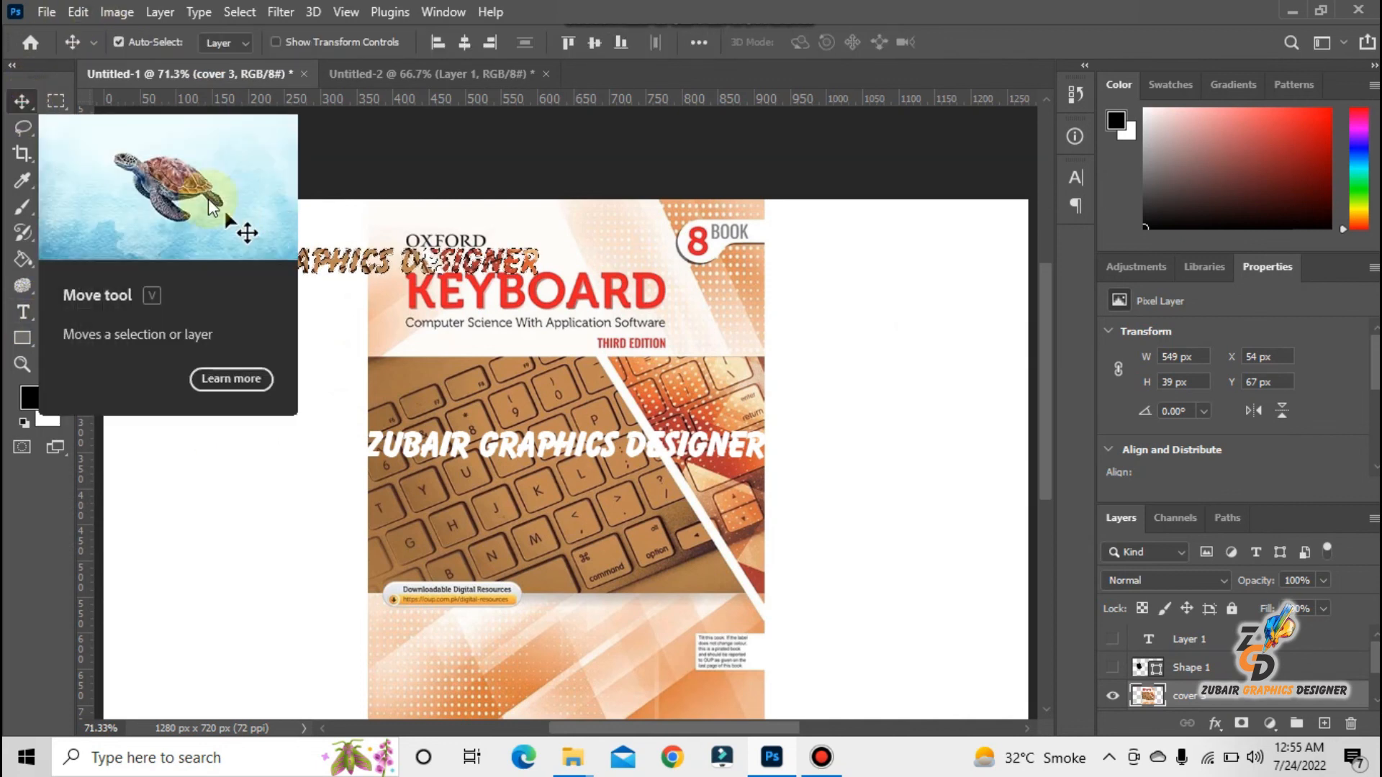
{"action": "key", "text": "ctrl+d"}
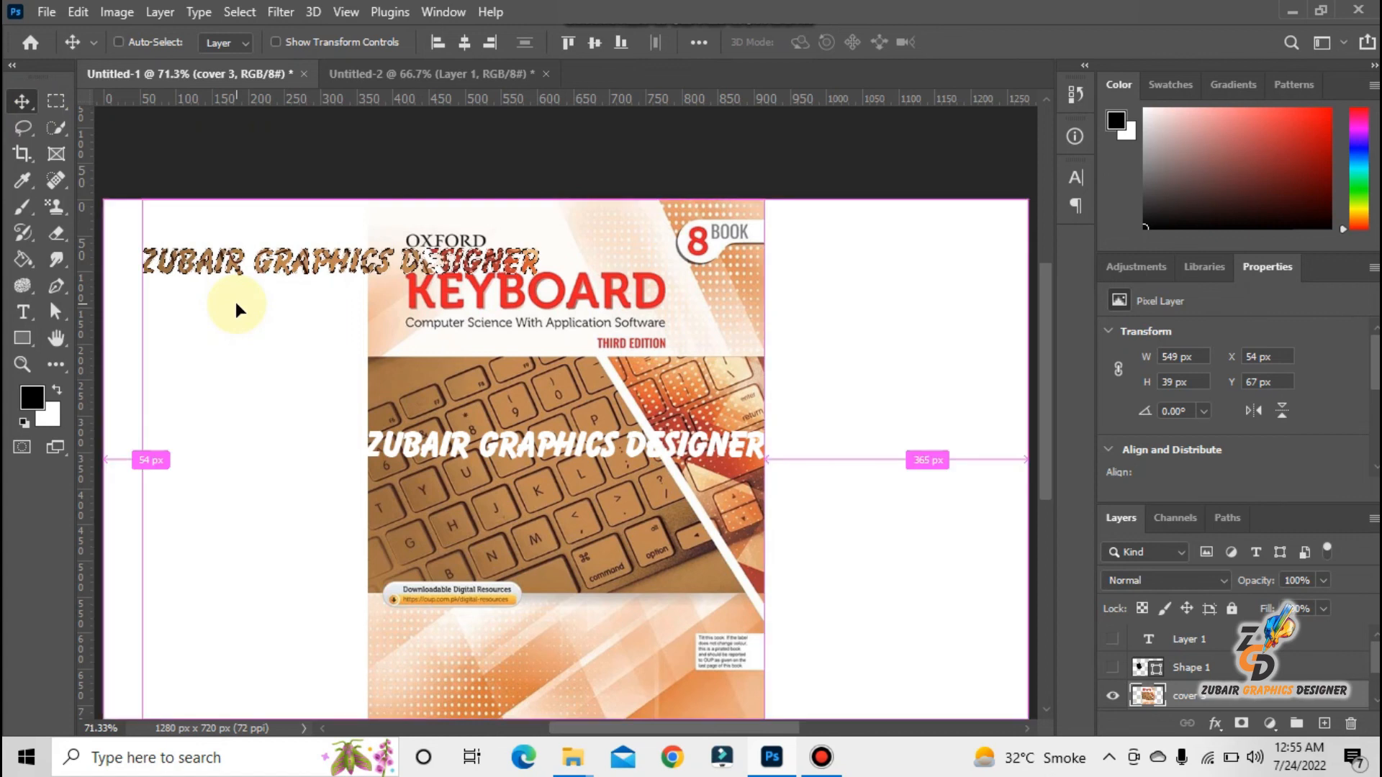